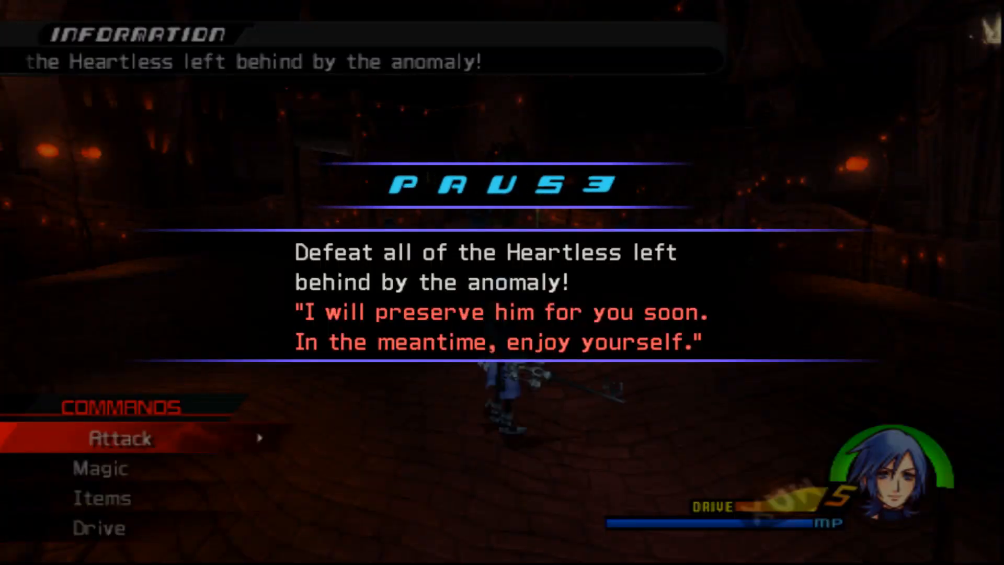
{"action": "key", "text": "Return"}
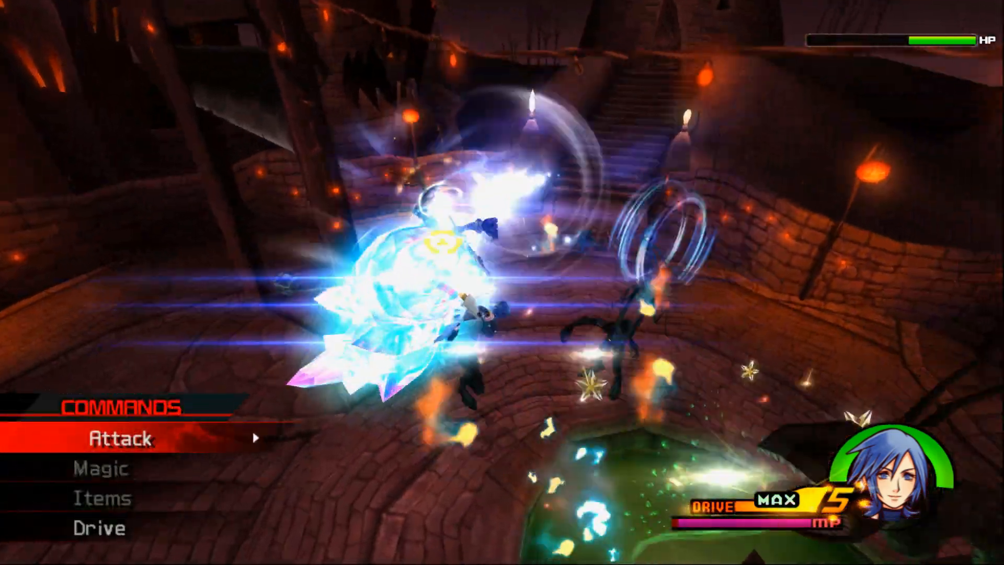
{"action": "key", "text": "Up"}
{"action": "key", "text": "Down"}
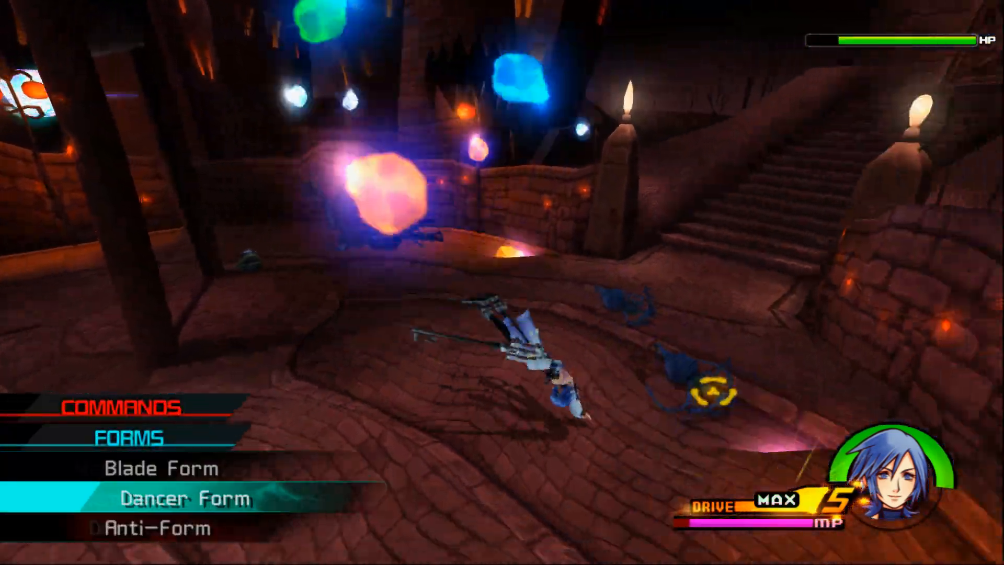
{"action": "key", "text": "Return"}
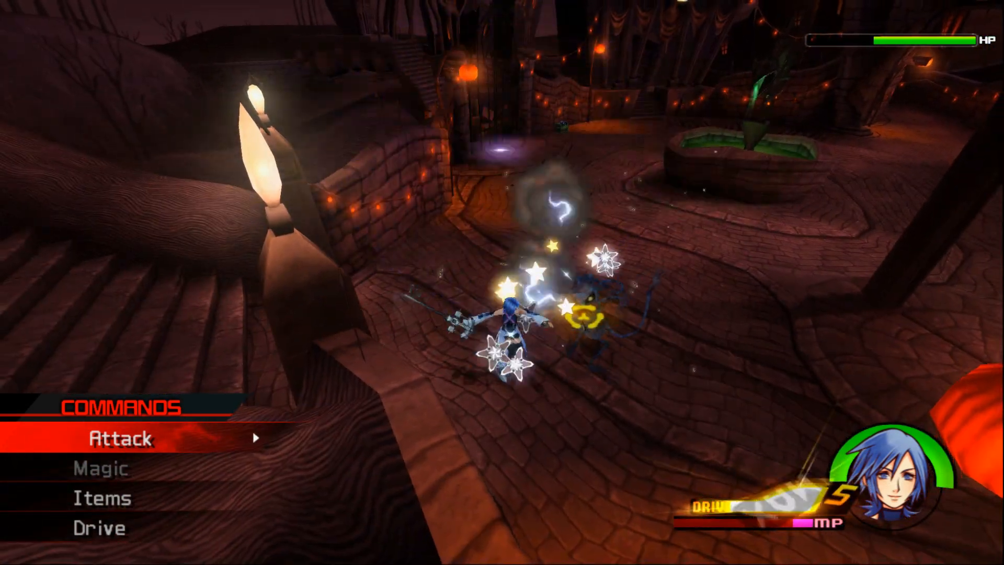
{"action": "key", "text": "Down"}
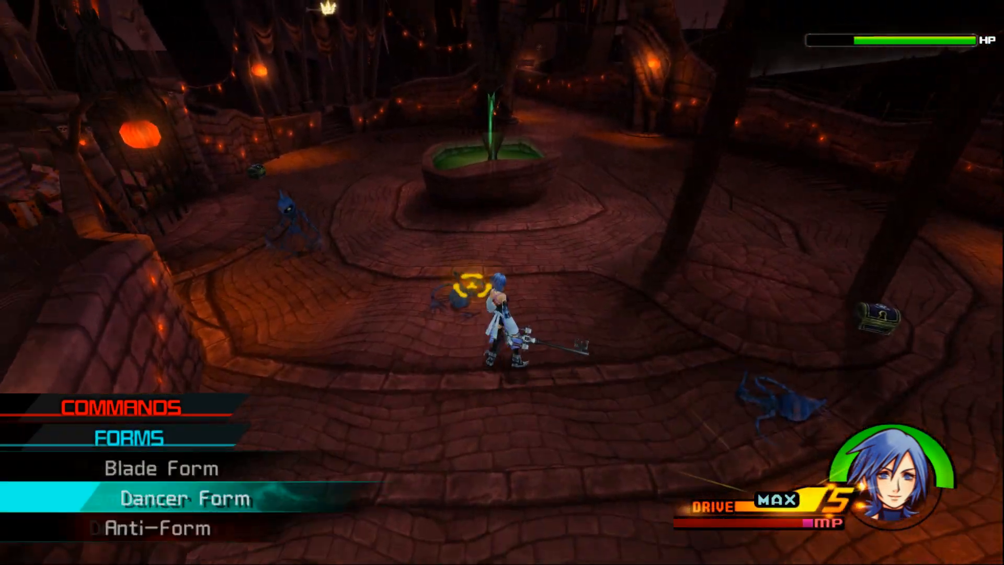
{"action": "key", "text": "Return"}
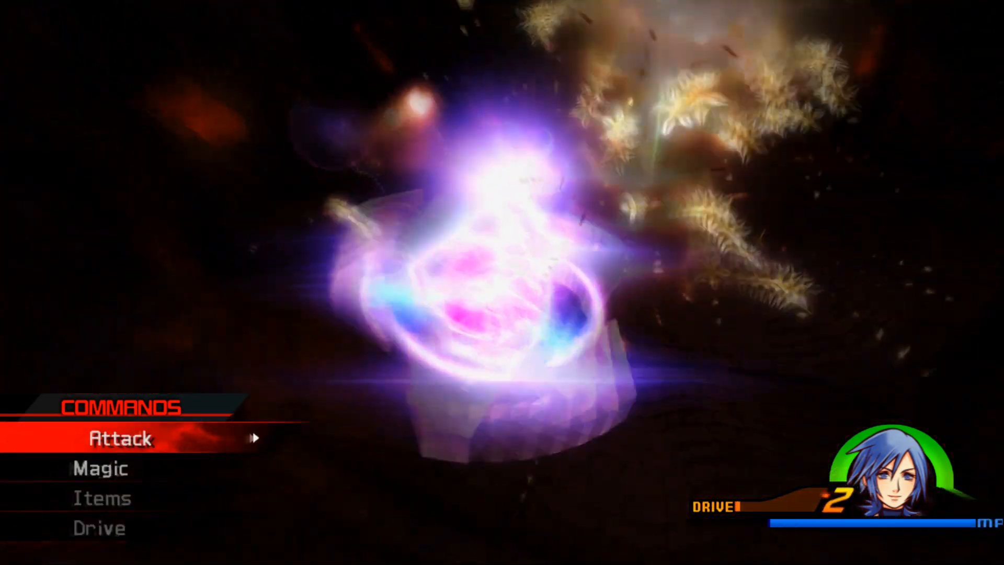
{"action": "key", "text": "ctrl"}
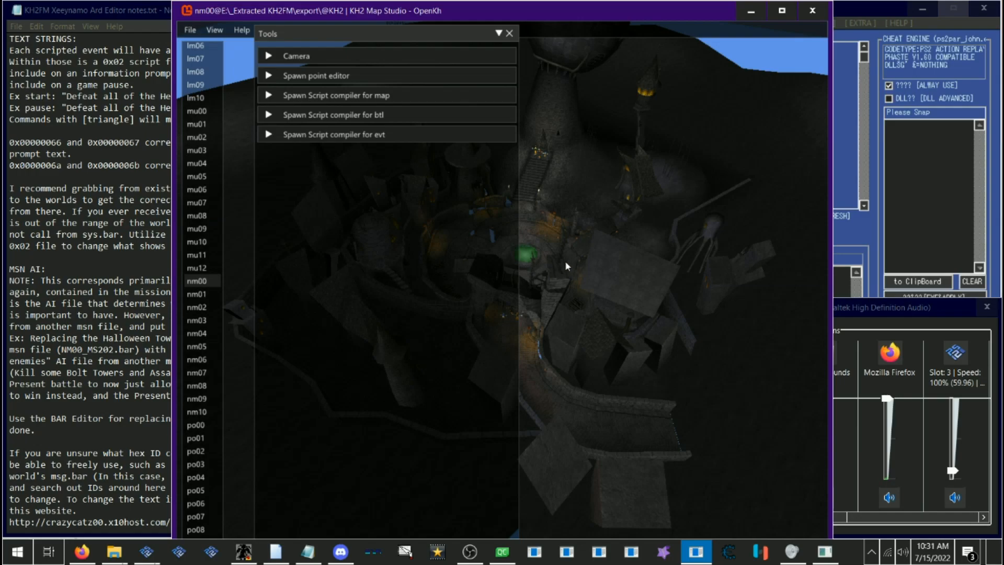
Step: Expand the spawn point editor and the spawn script compilers for map, btl and evt for map nm00
{"action": "left_click_drag", "start_coordinate": [566, 262], "coordinate": [561, 259]}
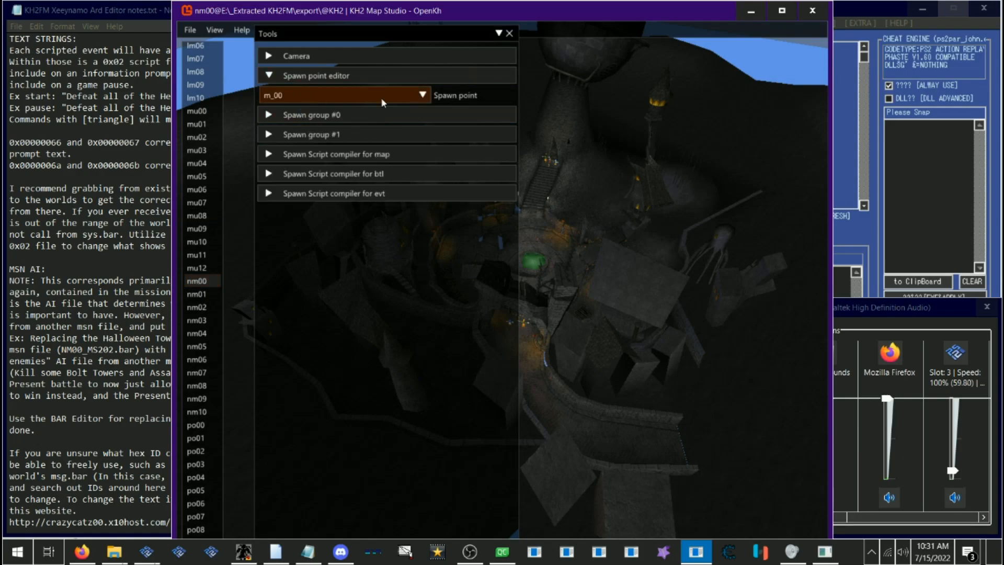
{"action": "left_click", "coordinate": [321, 192]}
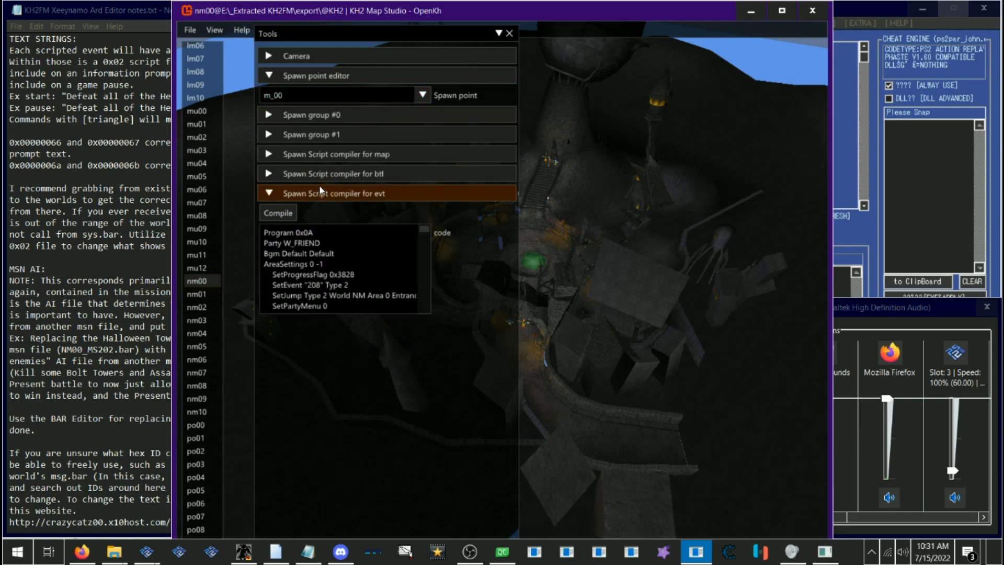
{"action": "left_click", "coordinate": [325, 153]}
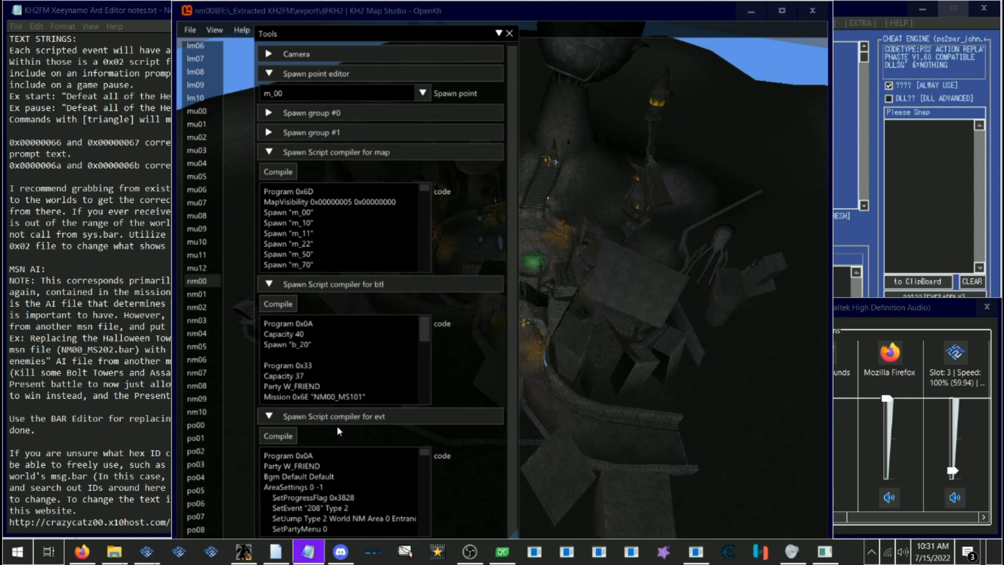
Step: Open the KH2FM+BossWarpelaborate.txt notes in Notepad
{"action": "right_click", "coordinate": [341, 551]}
{"action": "right_click", "coordinate": [312, 557]}
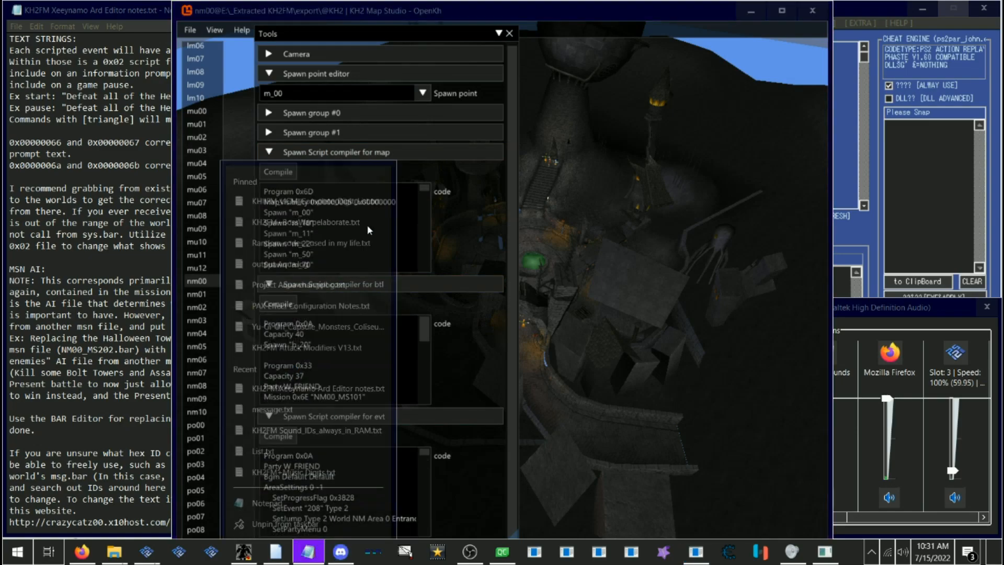
{"action": "left_click", "coordinate": [295, 193]}
{"action": "left_click", "coordinate": [138, 164]}
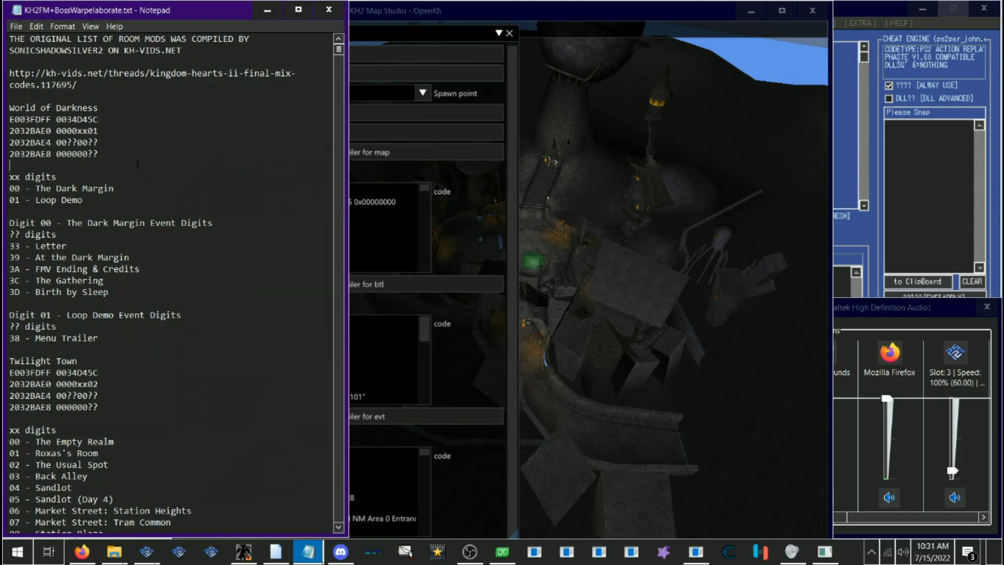
Step: Search downward through the notes for "halloween town" and bring its room and event digits into view
{"action": "key", "text": "ctrl+f"}
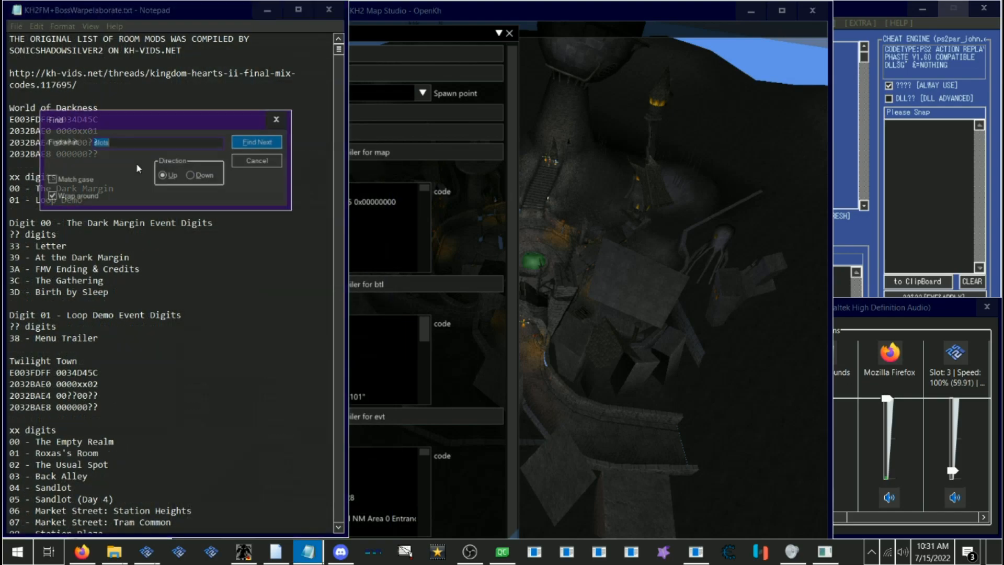
{"action": "type", "text": "halloween town"}
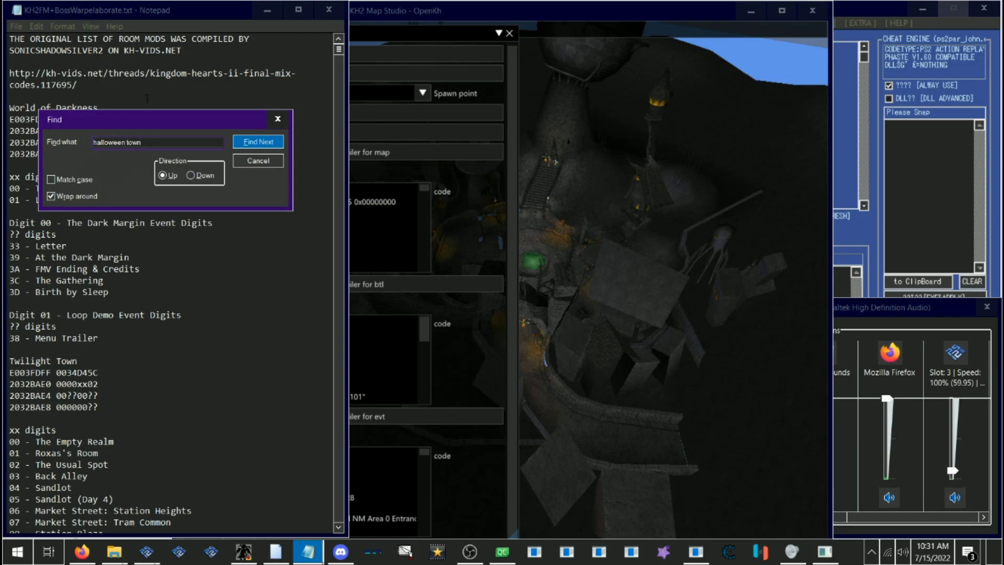
{"action": "left_click", "coordinate": [202, 175]}
{"action": "key", "text": "Return"}
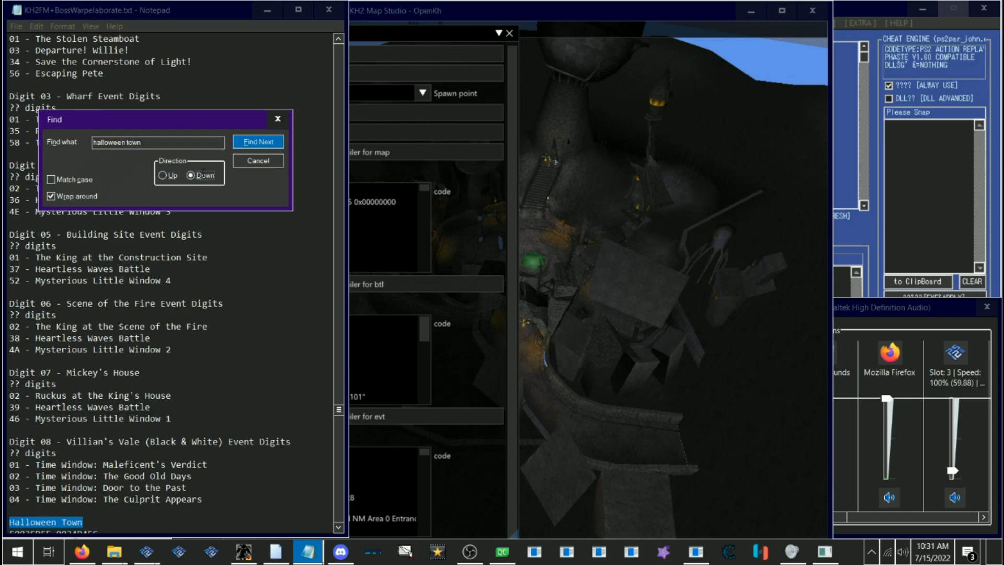
{"action": "left_click", "coordinate": [246, 162]}
{"action": "scroll", "coordinate": [245, 163], "scroll_direction": "down", "scroll_amount": 9}
{"action": "left_click_drag", "start_coordinate": [29, 281], "coordinate": [99, 292]}
{"action": "left_click", "coordinate": [27, 280]}
{"action": "scroll", "coordinate": [194, 315], "scroll_direction": "down", "scroll_amount": 4}
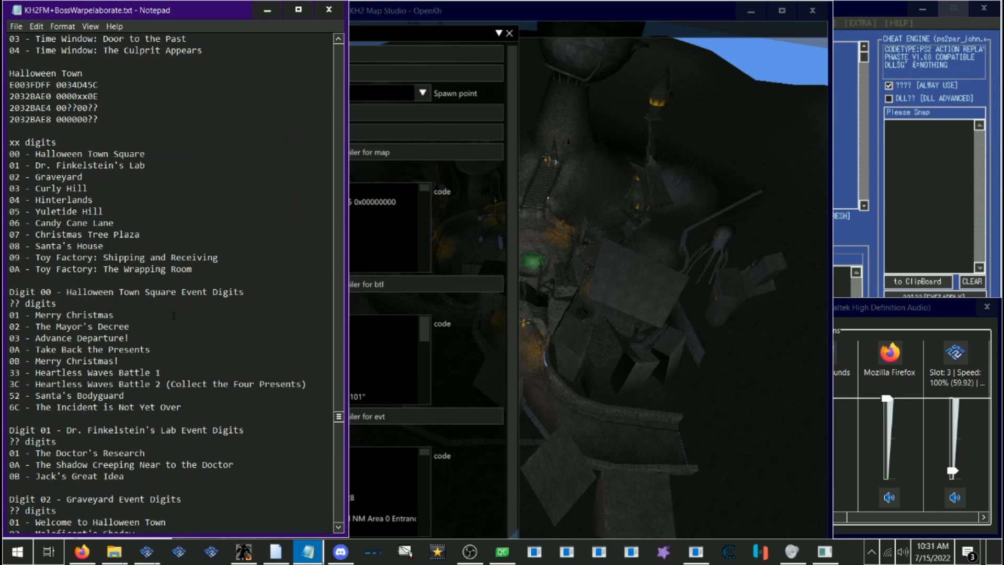
Step: Examine the Halloween Town Square event digits, focusing on entry 3C, Heartless Waves Battle 2
{"action": "left_click", "coordinate": [71, 372]}
{"action": "left_click", "coordinate": [93, 350]}
{"action": "left_click_drag", "start_coordinate": [308, 384], "coordinate": [14, 384]}
{"action": "left_click", "coordinate": [52, 384]}
{"action": "left_click_drag", "start_coordinate": [255, 384], "coordinate": [224, 384]}
{"action": "left_click", "coordinate": [228, 384]}
Step: Switch to KH2 Map Studio and examine the mission and spawn lines of Program 0x3C in the btl spawn script
{"action": "left_click", "coordinate": [450, 300]}
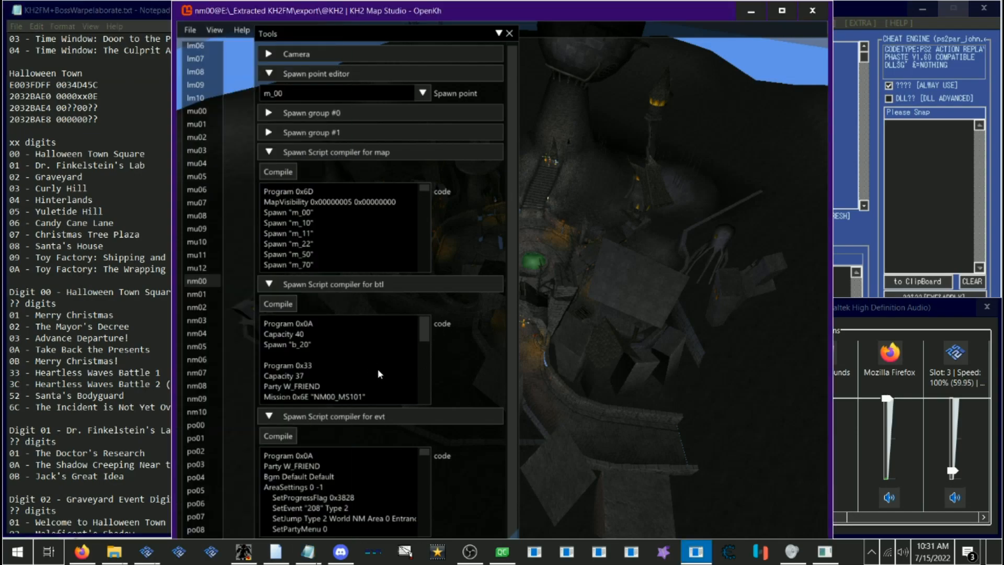
{"action": "scroll", "coordinate": [380, 361], "scroll_direction": "down", "scroll_amount": 5}
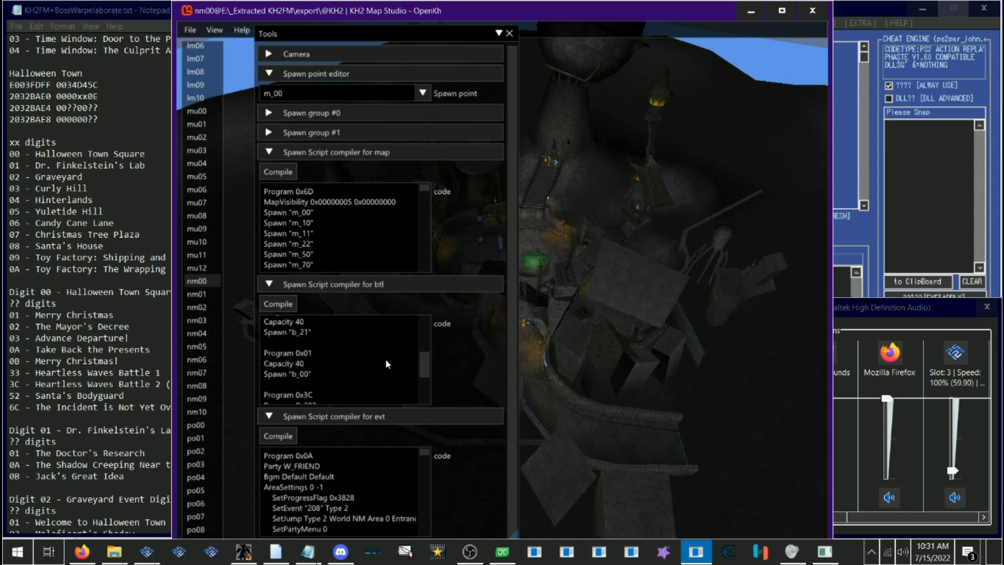
{"action": "scroll", "coordinate": [350, 354], "scroll_direction": "down", "scroll_amount": 2}
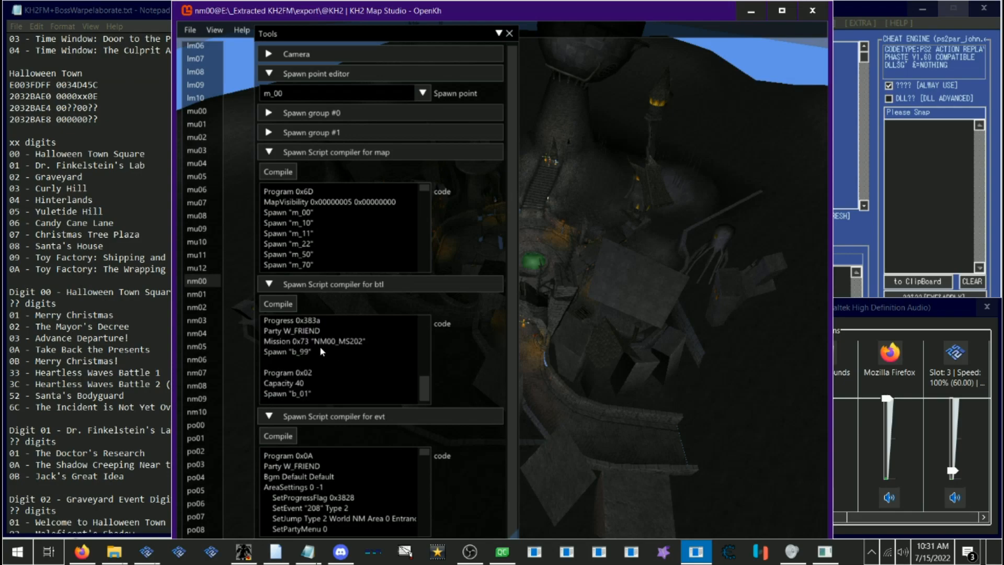
{"action": "left_click_drag", "start_coordinate": [313, 353], "coordinate": [314, 386]}
{"action": "left_click", "coordinate": [335, 367]}
{"action": "left_click", "coordinate": [299, 375]}
{"action": "left_click", "coordinate": [316, 386]}
{"action": "scroll", "coordinate": [314, 371], "scroll_direction": "down", "scroll_amount": 1}
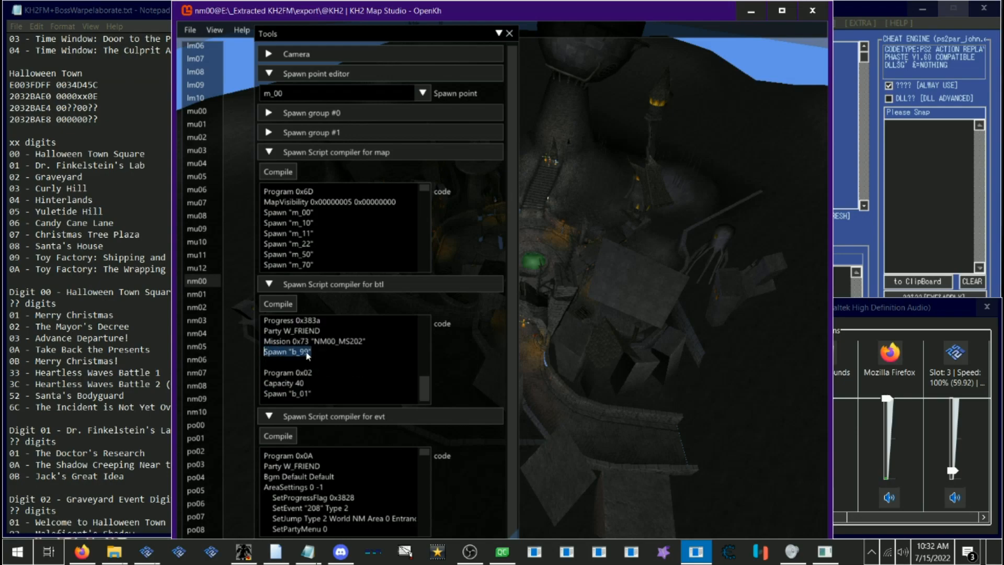
{"action": "left_click", "coordinate": [342, 353]}
{"action": "scroll", "coordinate": [343, 358], "scroll_direction": "up", "scroll_amount": 1}
{"action": "left_click", "coordinate": [376, 384]}
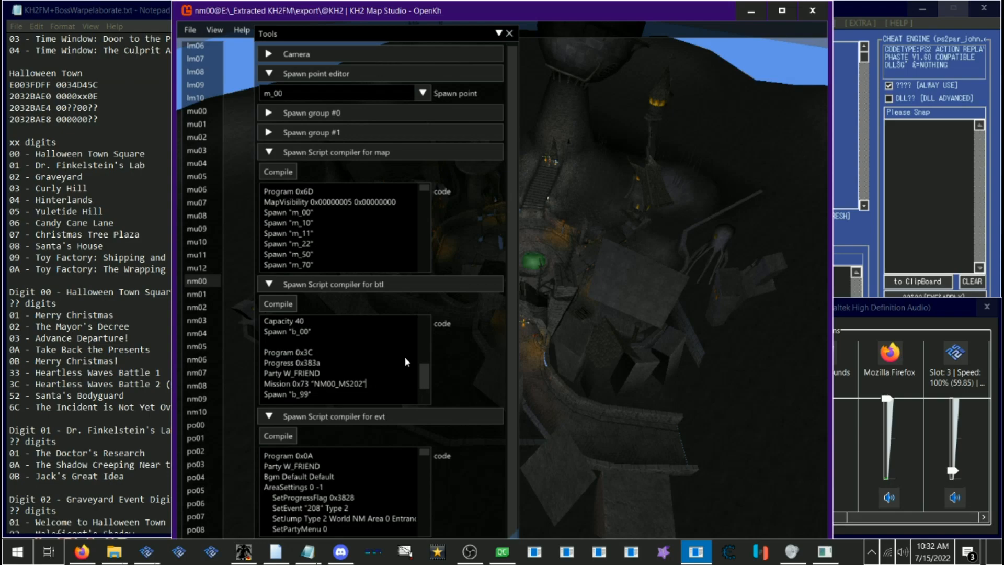
{"action": "mouse_move", "coordinate": [127, 545]}
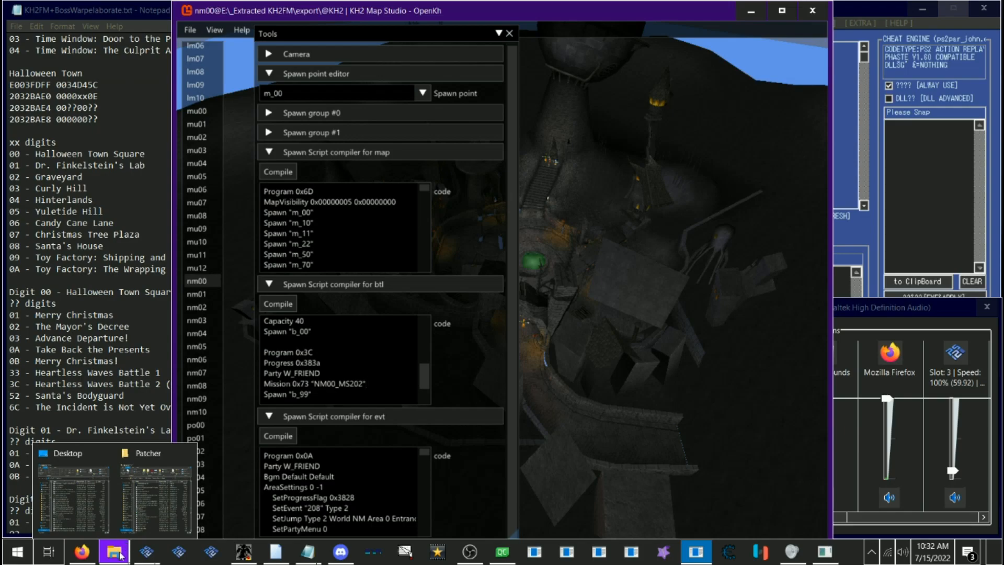
{"action": "left_click", "coordinate": [73, 494]}
{"action": "left_click", "coordinate": [205, 281]}
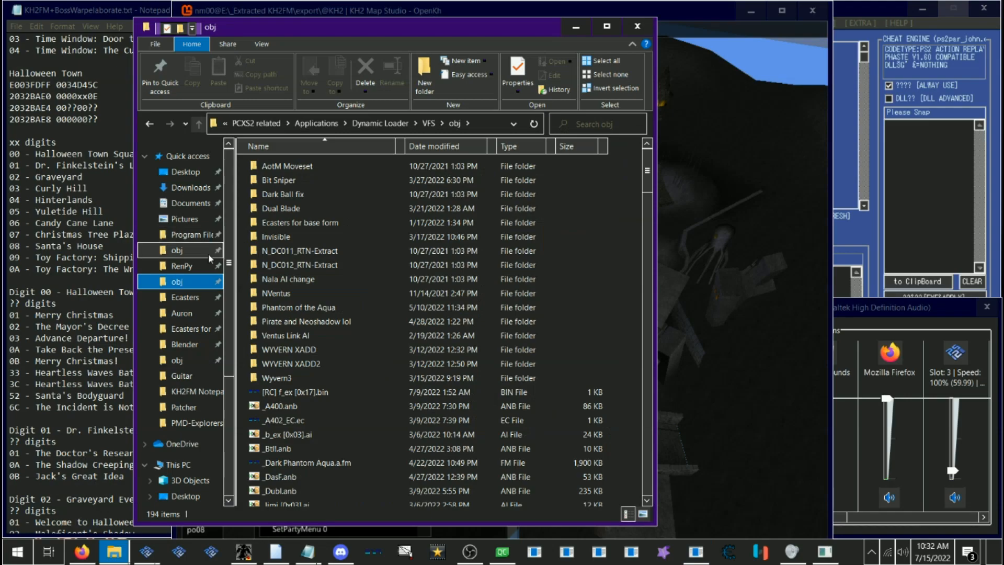
{"action": "key", "text": "alt+Tab"}
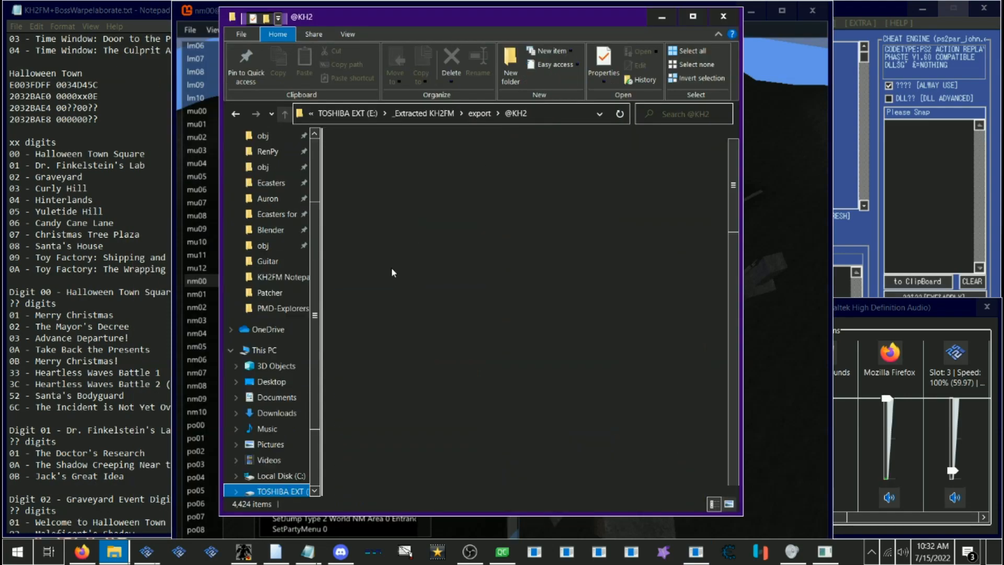
{"action": "left_click", "coordinate": [356, 406]}
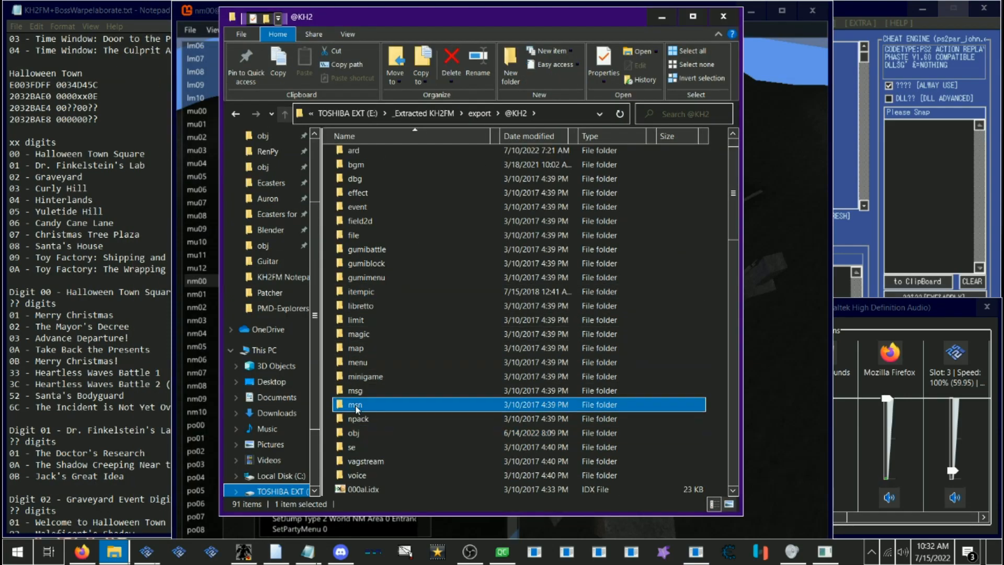
{"action": "key", "text": "Return"}
{"action": "left_click", "coordinate": [360, 160]}
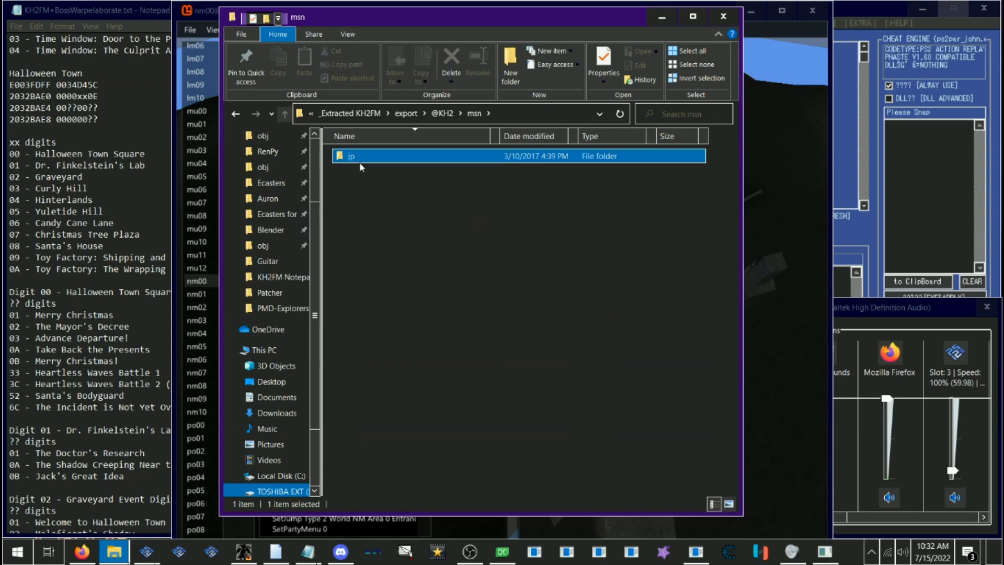
{"action": "key", "text": "Return"}
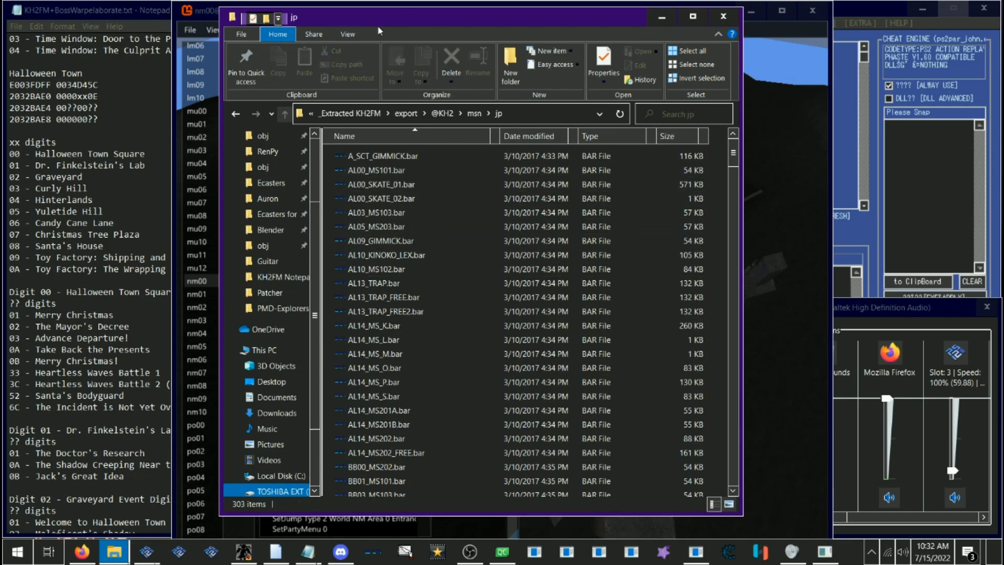
Step: Move the folder window clear of the scripts and copy the mission file NM00_MS202.bar
{"action": "left_click_drag", "start_coordinate": [379, 31], "coordinate": [616, 46]}
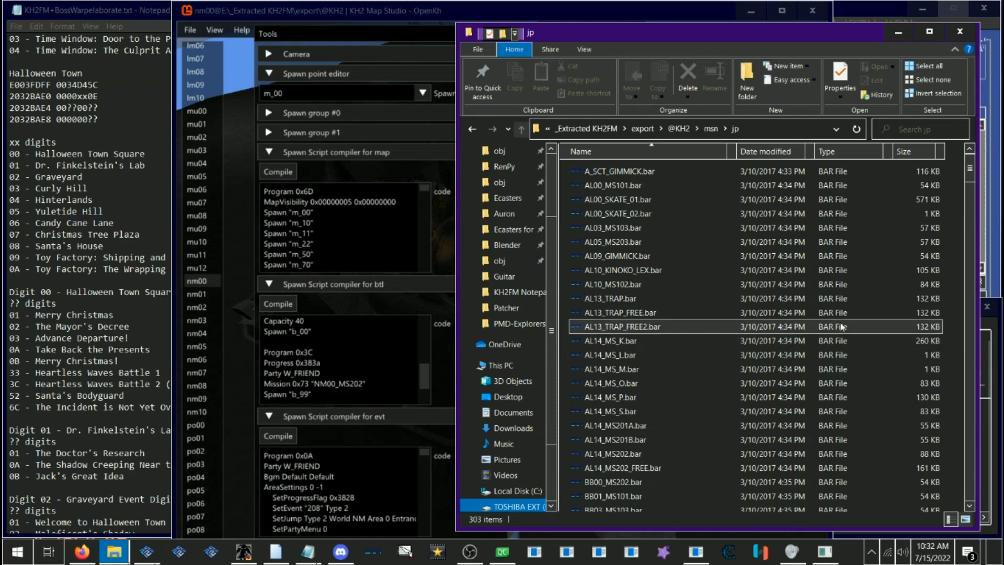
{"action": "left_click_drag", "start_coordinate": [967, 174], "coordinate": [962, 387]}
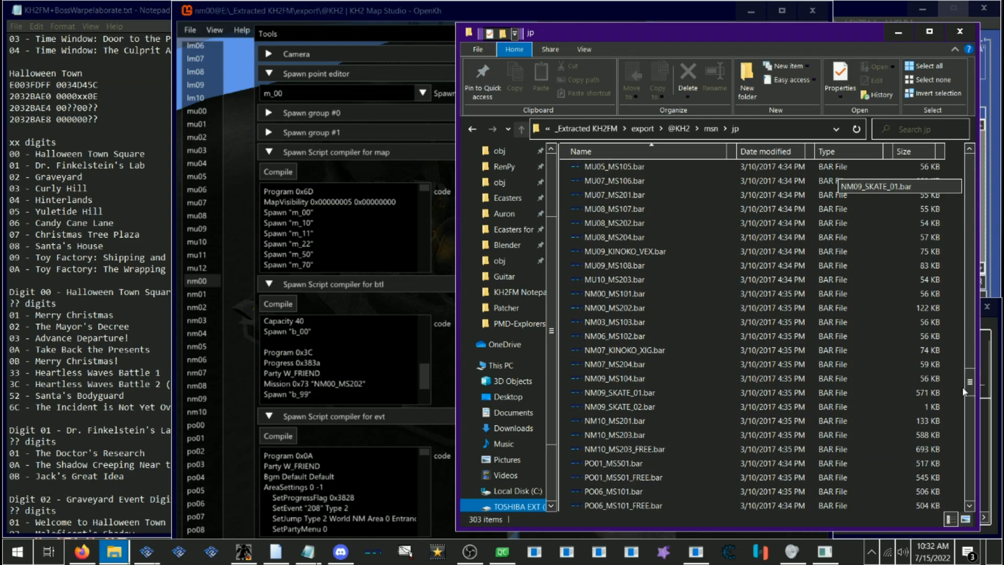
{"action": "left_click", "coordinate": [620, 309]}
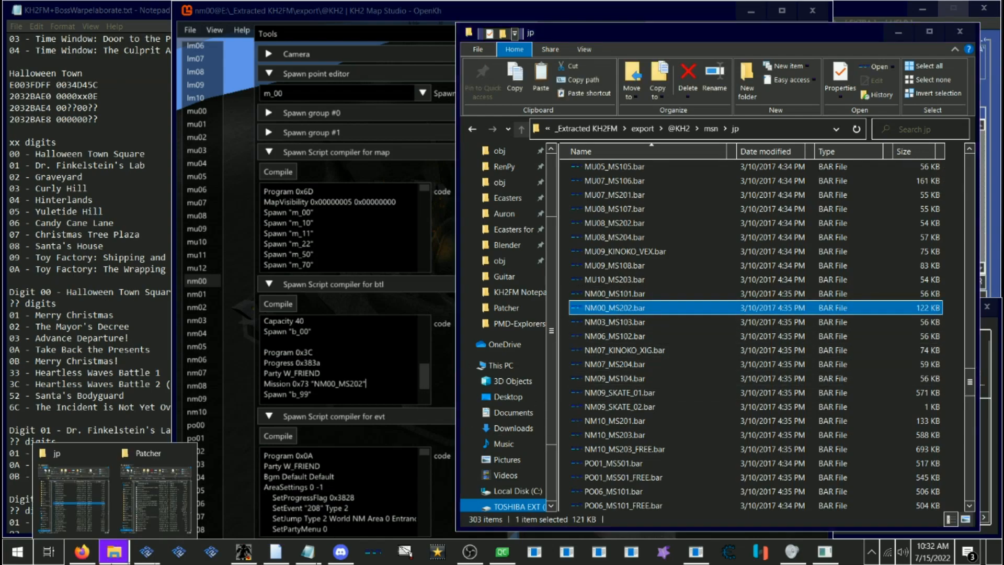
Step: Paste NM00_MS202.bar into the Dynamic Loader's VFS\msn\jp folder using the Patcher folder's Explorer window
{"action": "left_click", "coordinate": [156, 494]}
{"action": "left_click", "coordinate": [193, 265]}
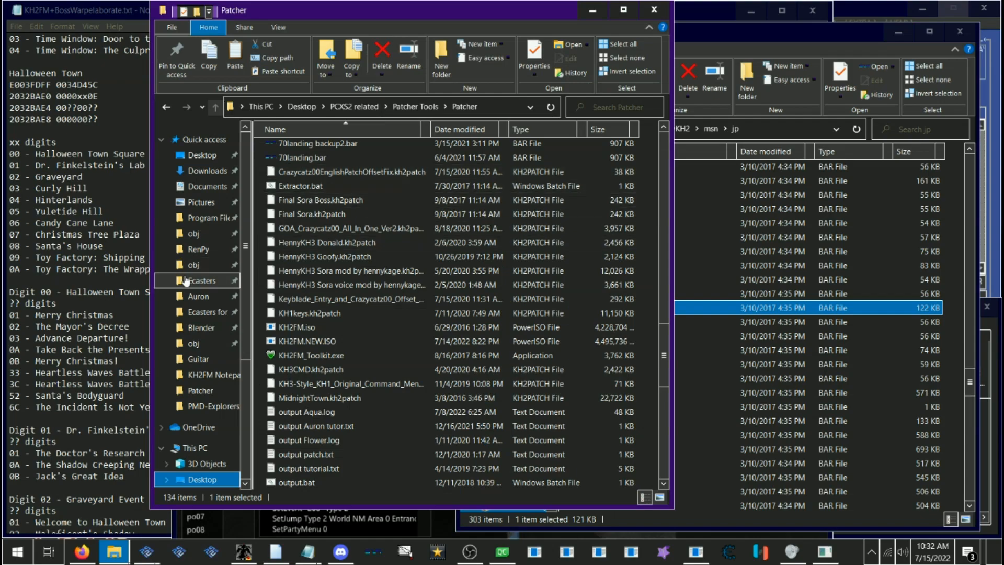
{"action": "left_click", "coordinate": [193, 343]}
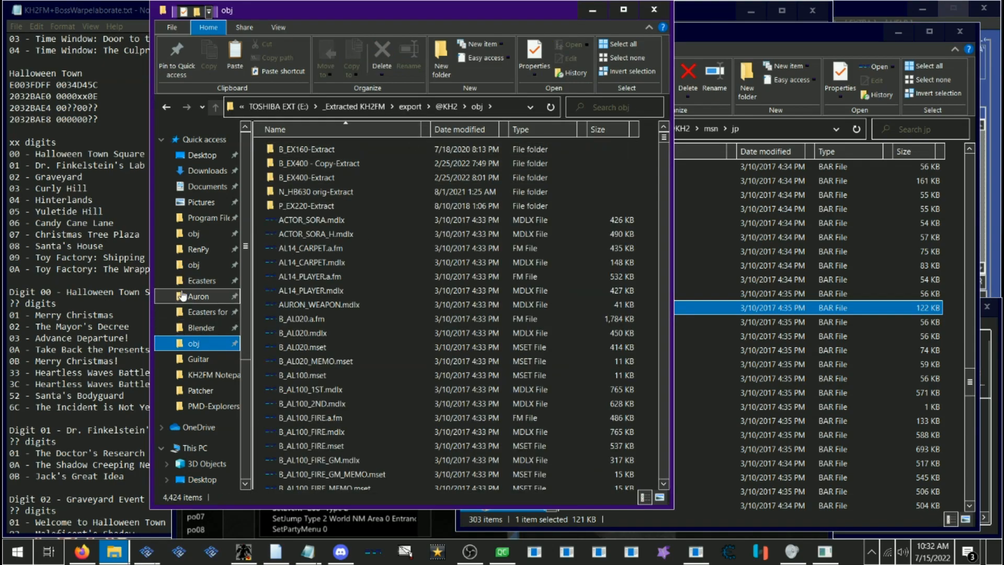
{"action": "left_click", "coordinate": [194, 265]}
{"action": "left_click", "coordinate": [445, 107]}
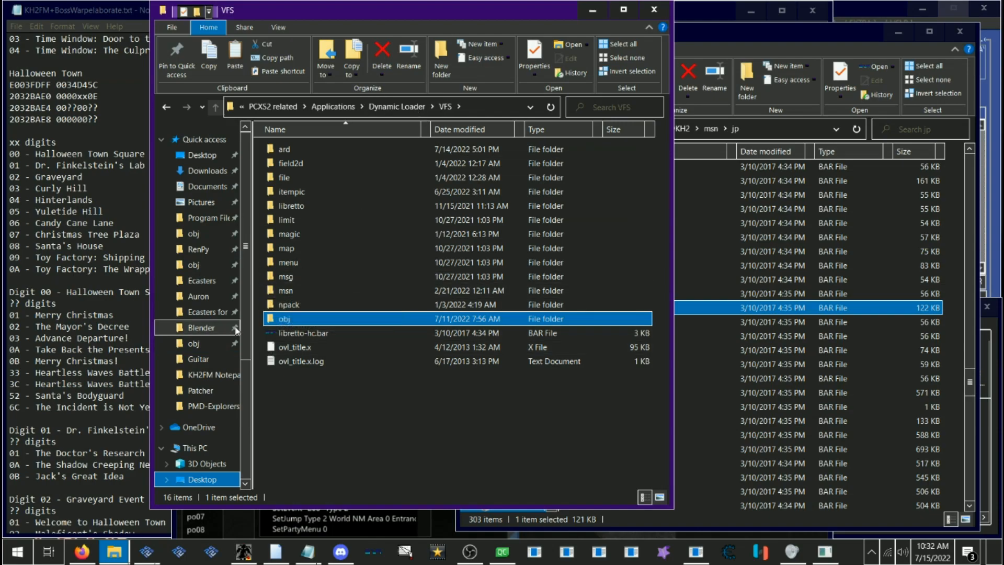
{"action": "double_click", "coordinate": [283, 293]}
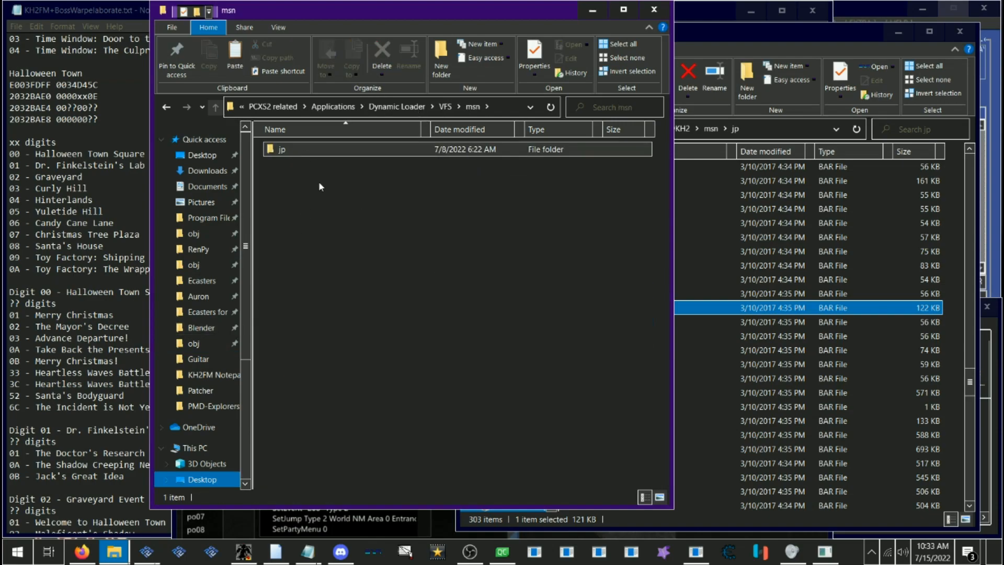
{"action": "double_click", "coordinate": [342, 150]}
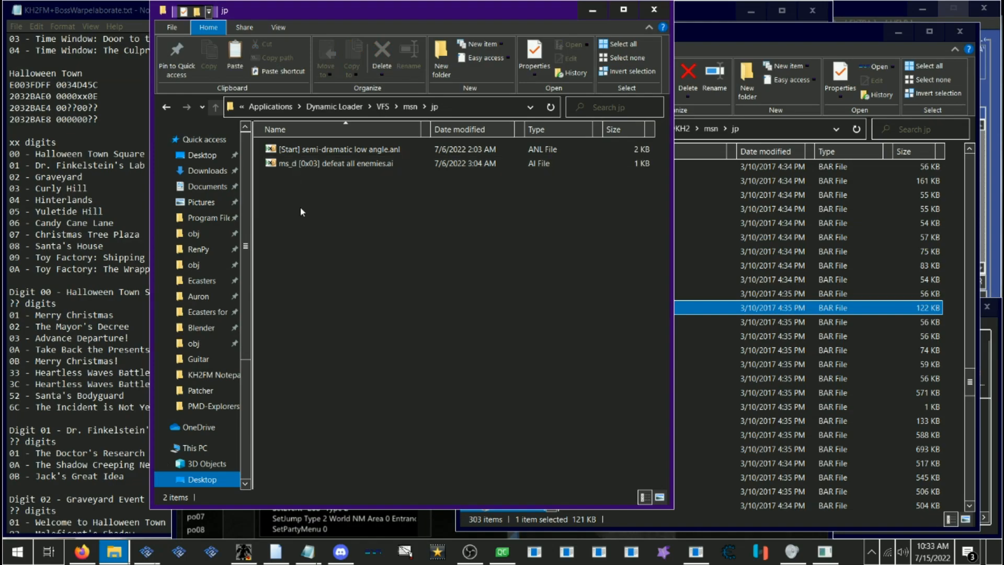
{"action": "key", "text": "ctrl+v"}
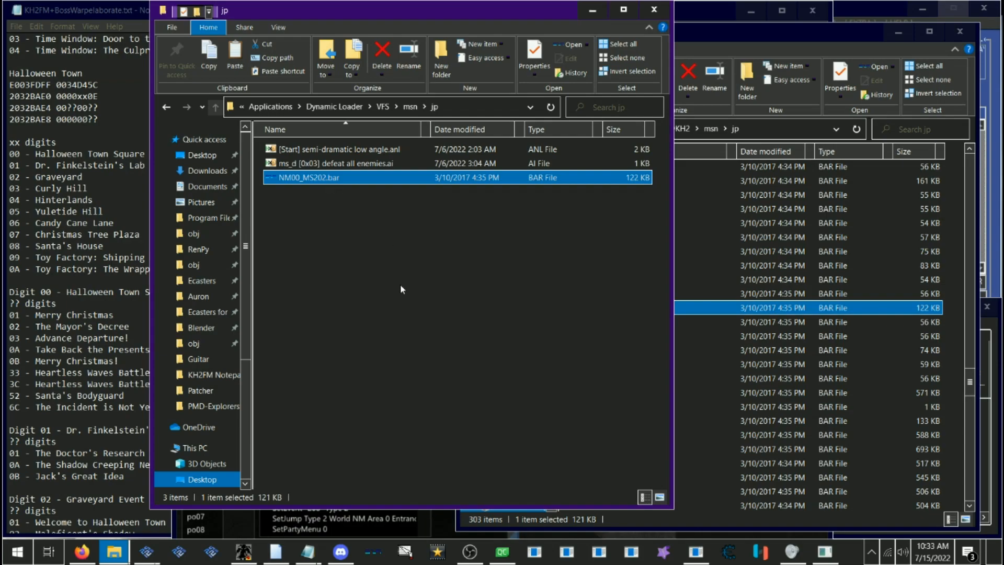
Step: Open NM00_MS202.bar in BAR Editor, then load it into the map exploring window and place that window beside it
{"action": "double_click", "coordinate": [331, 179]}
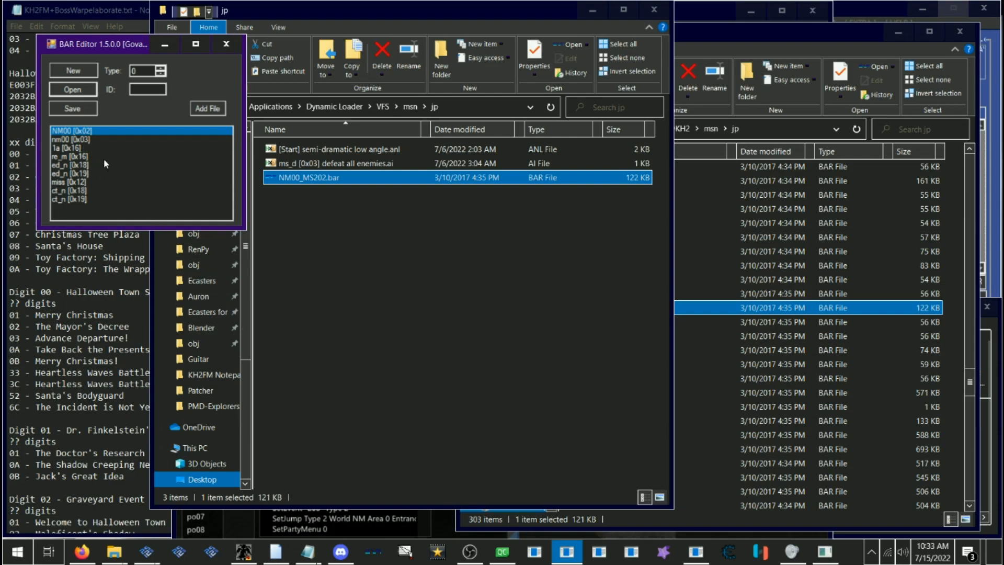
{"action": "left_click", "coordinate": [417, 553]}
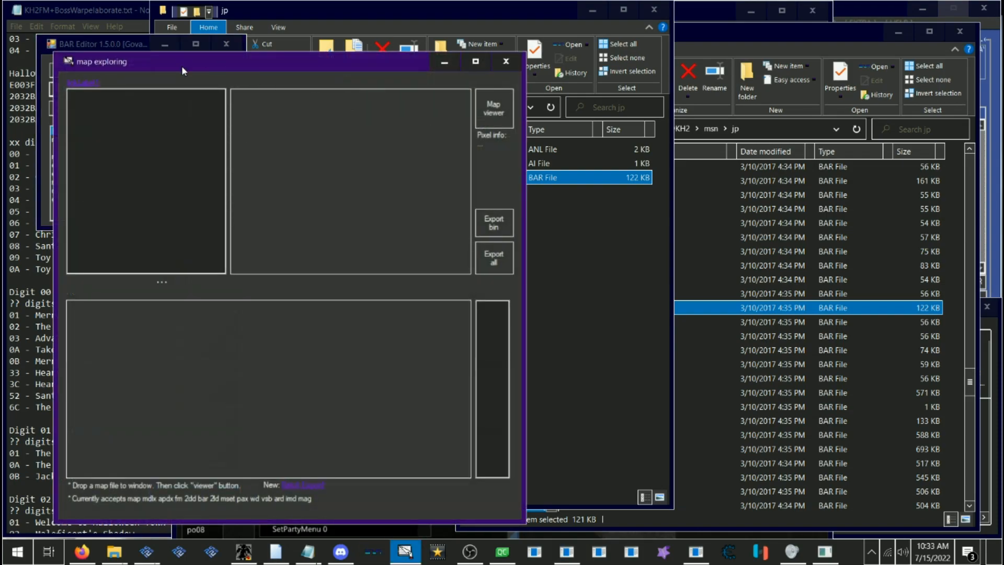
{"action": "left_click_drag", "start_coordinate": [182, 70], "coordinate": [546, 34]}
{"action": "left_click", "coordinate": [330, 179]}
{"action": "left_click_drag", "start_coordinate": [329, 179], "coordinate": [513, 130]}
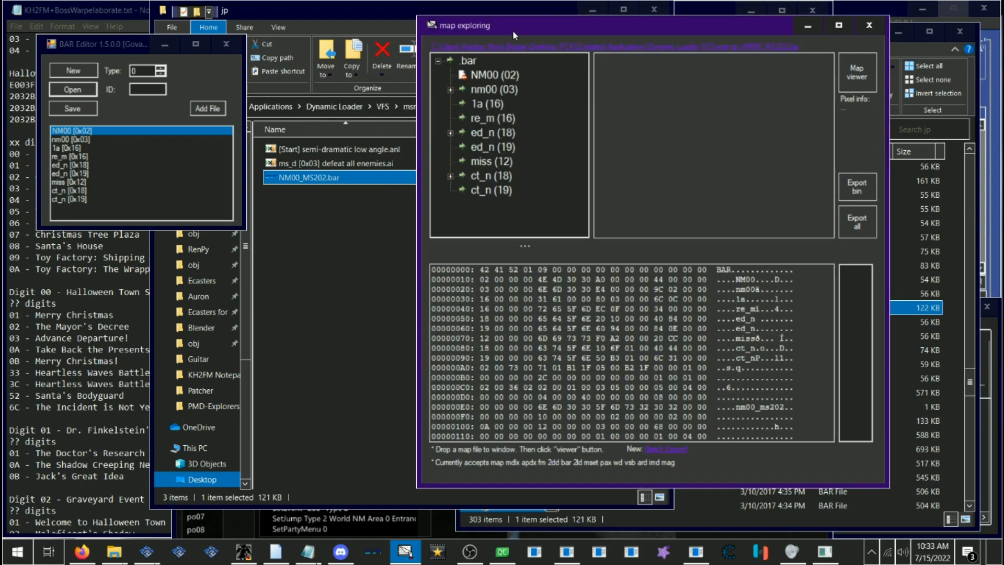
{"action": "left_click_drag", "start_coordinate": [511, 34], "coordinate": [443, 37]}
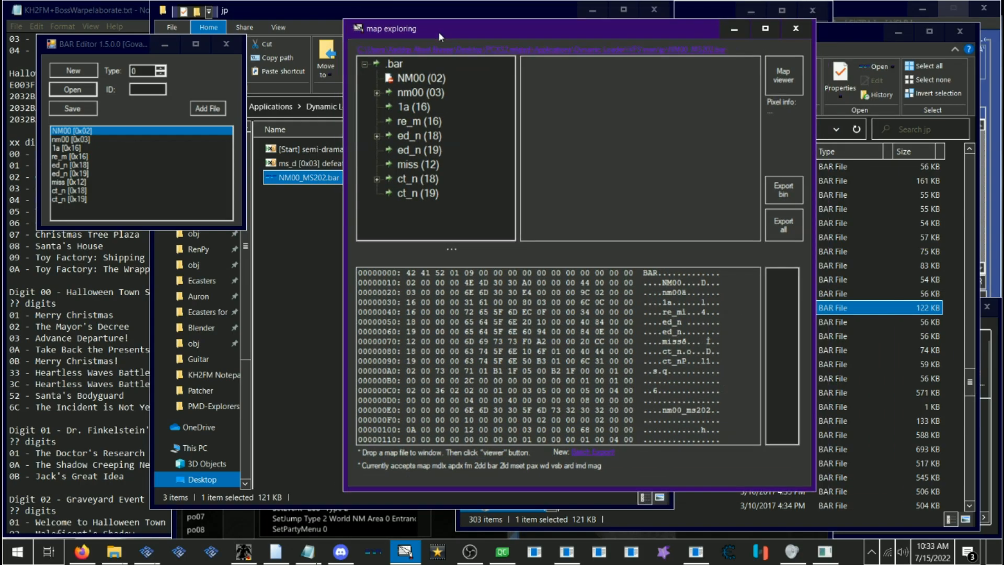
Step: Examine the A.I. code under nm00 (03) and the hex data of the 1a and re_m entries
{"action": "left_click", "coordinate": [403, 95]}
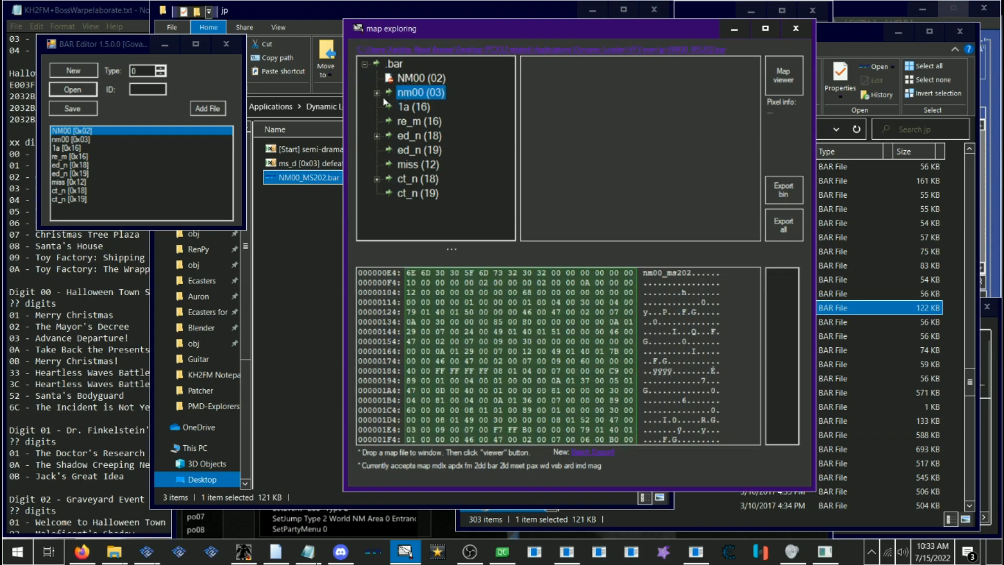
{"action": "left_click", "coordinate": [377, 93]}
{"action": "left_click", "coordinate": [427, 108]}
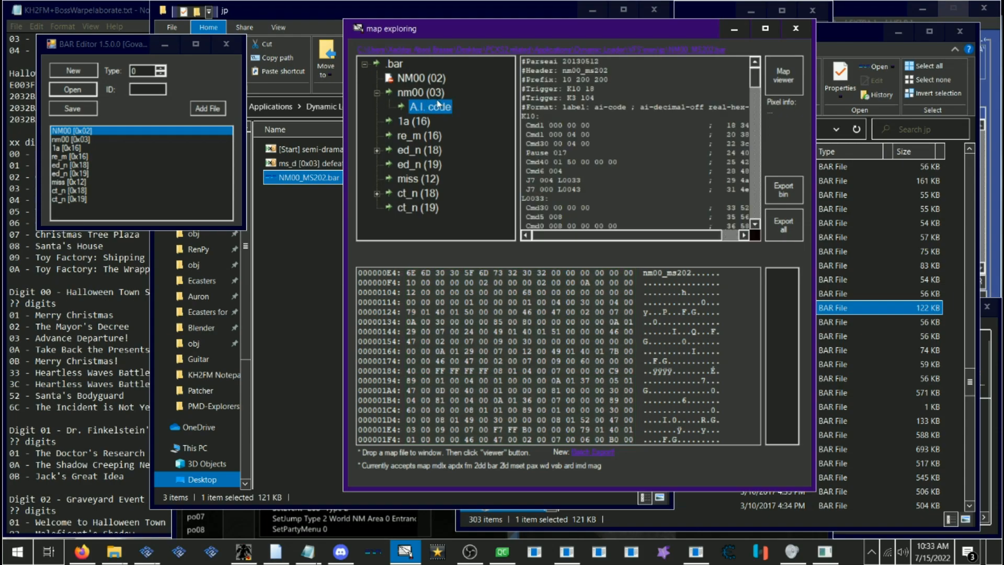
{"action": "left_click", "coordinate": [421, 93]}
{"action": "left_click", "coordinate": [377, 93]}
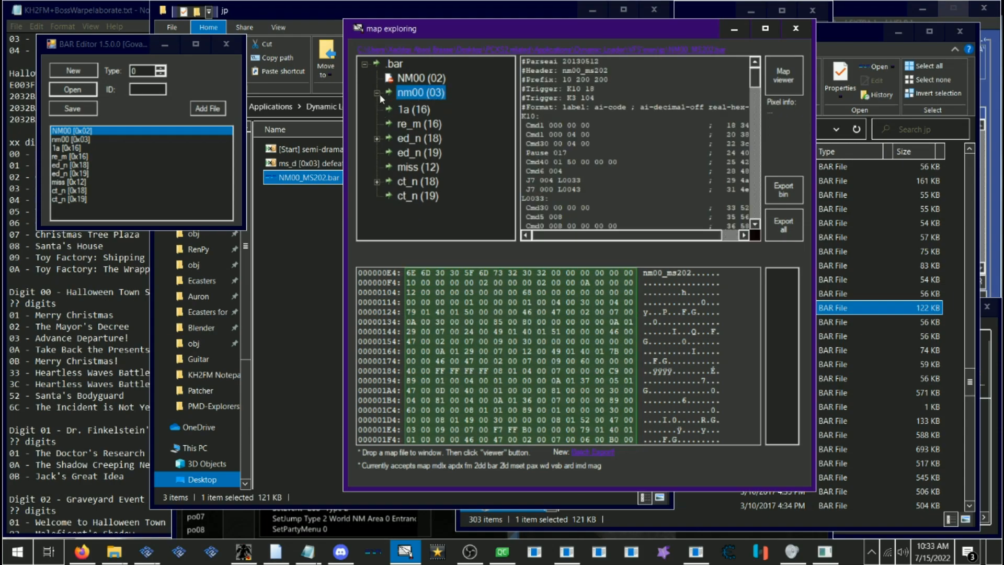
{"action": "left_click", "coordinate": [410, 110]}
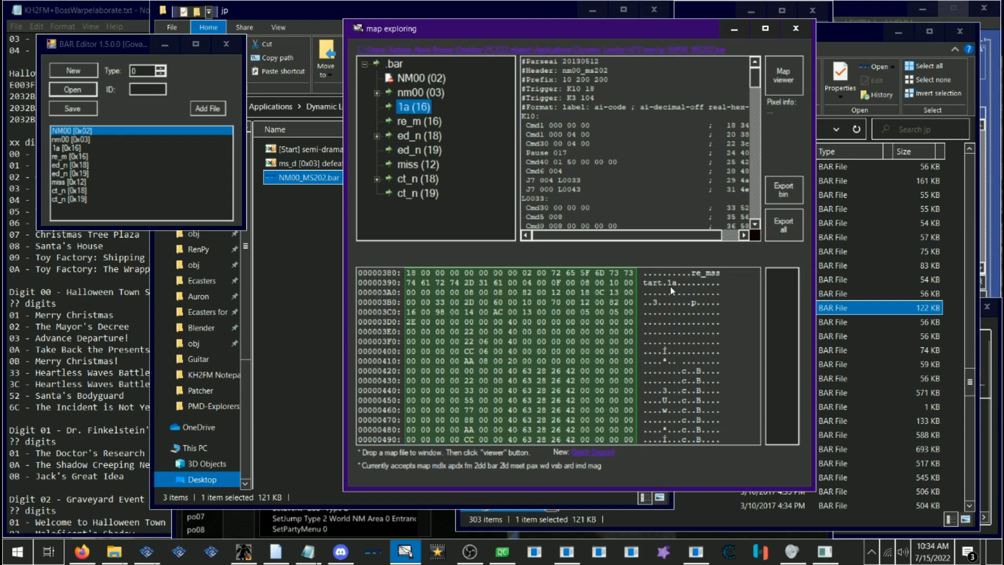
{"action": "left_click", "coordinate": [416, 123]}
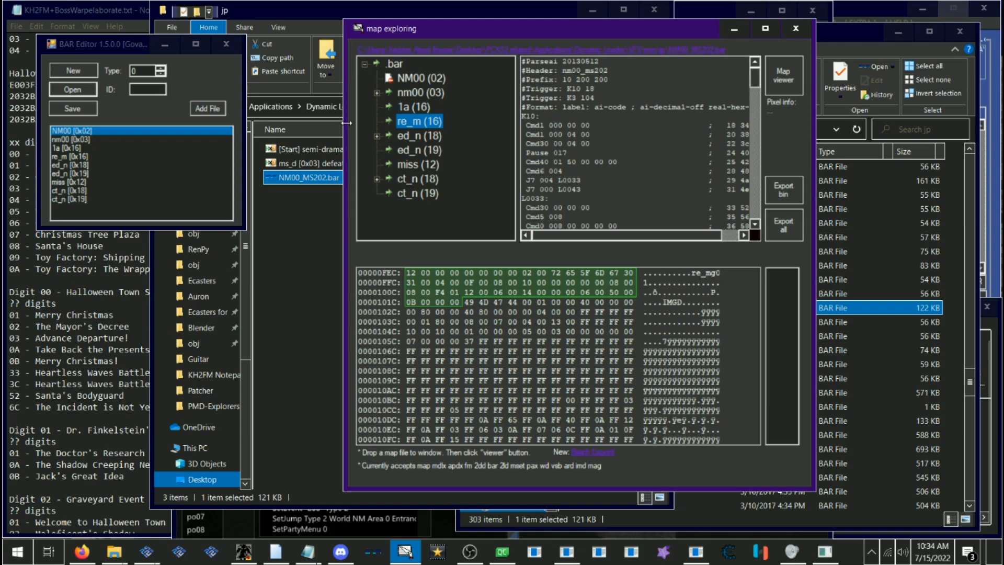
{"action": "key", "text": "Up"}
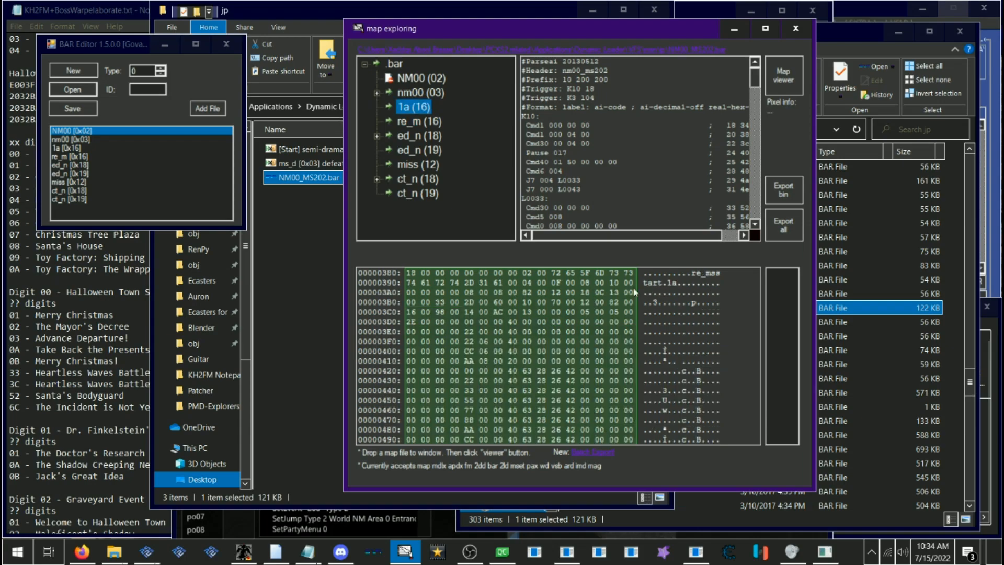
{"action": "key", "text": "Down"}
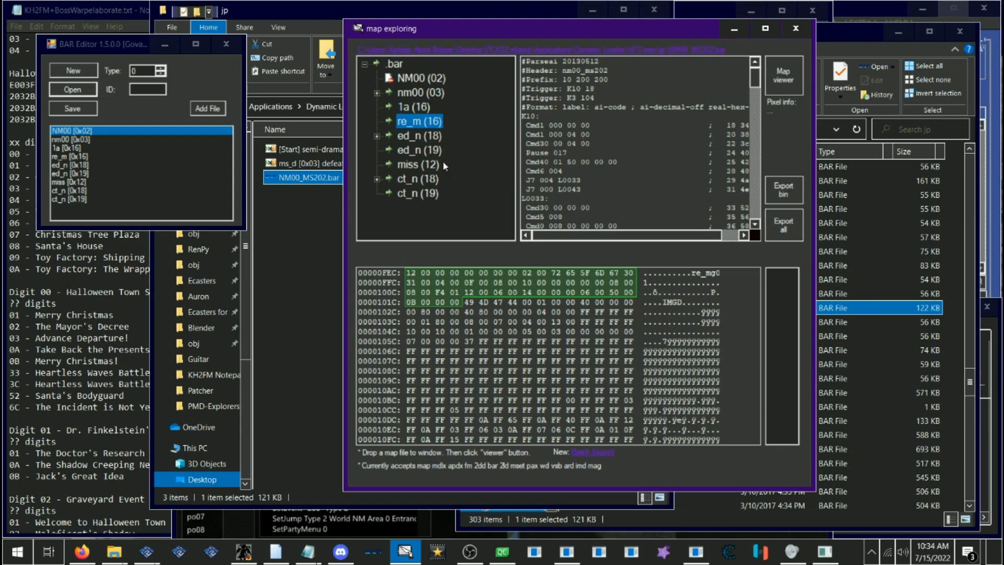
Step: View the IMGD image inside ed_n (18) and inspect the data of ed_n (19)
{"action": "left_click", "coordinate": [409, 135]}
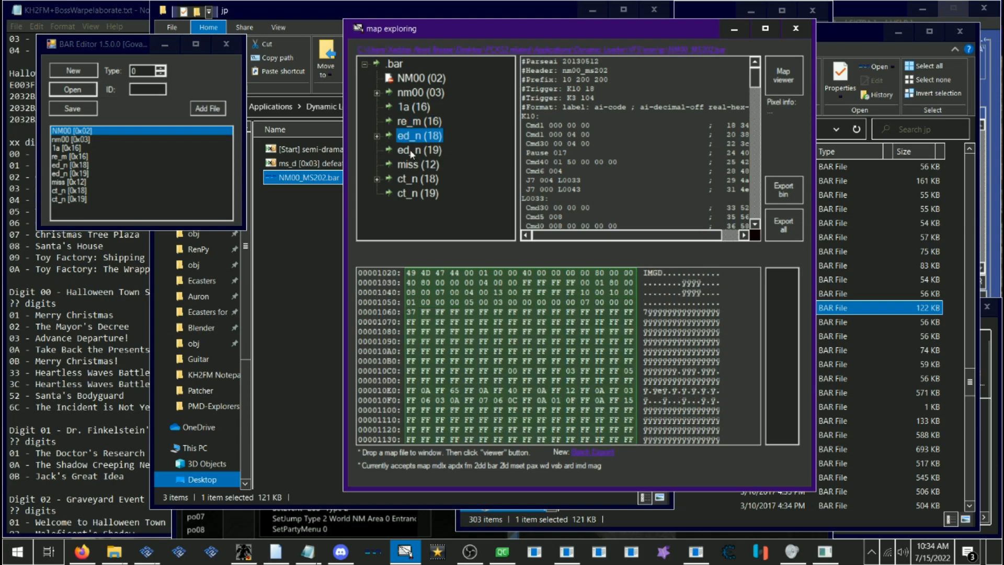
{"action": "left_click", "coordinate": [381, 136]}
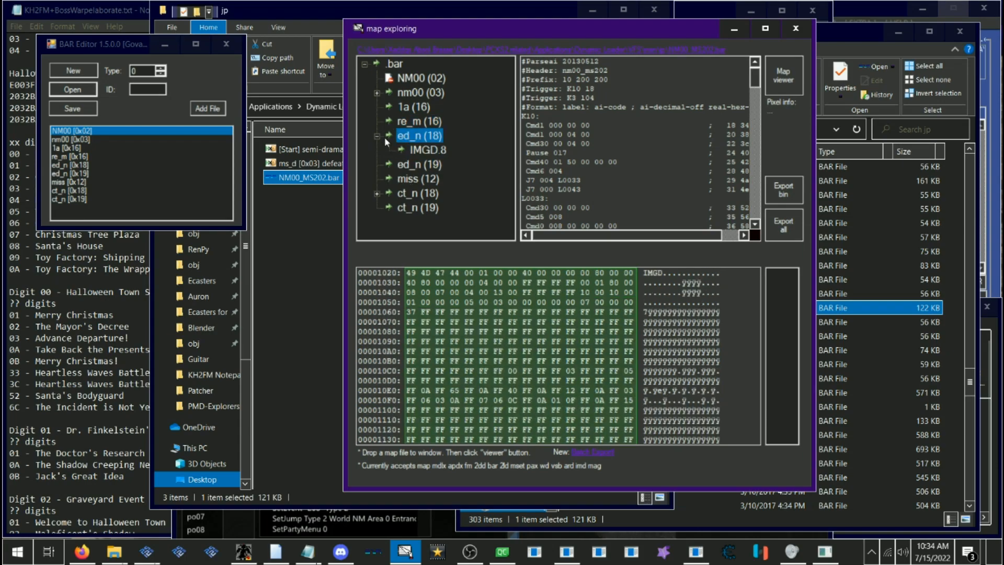
{"action": "left_click", "coordinate": [420, 149]}
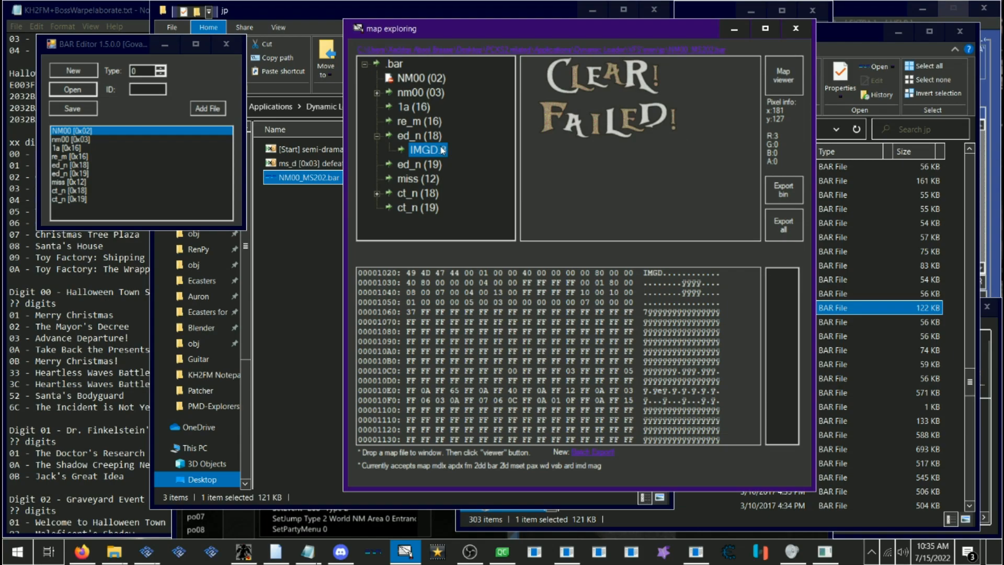
{"action": "left_click", "coordinate": [377, 136]}
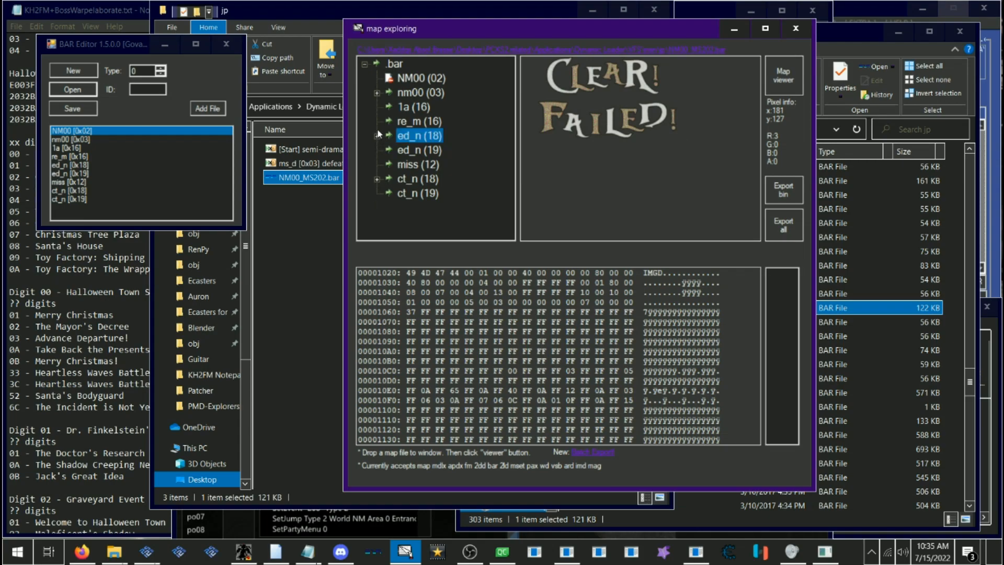
{"action": "left_click", "coordinate": [418, 151]}
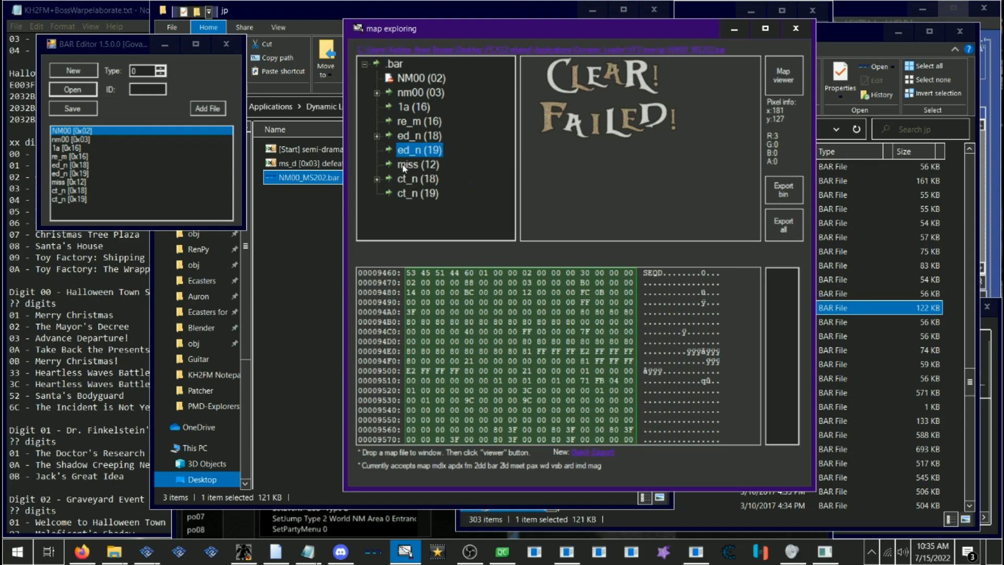
Step: Inspect the miss (12) entry, the IMGD image inside ct_n (18) and the data of ct_n (19)
{"action": "left_click", "coordinate": [403, 167]}
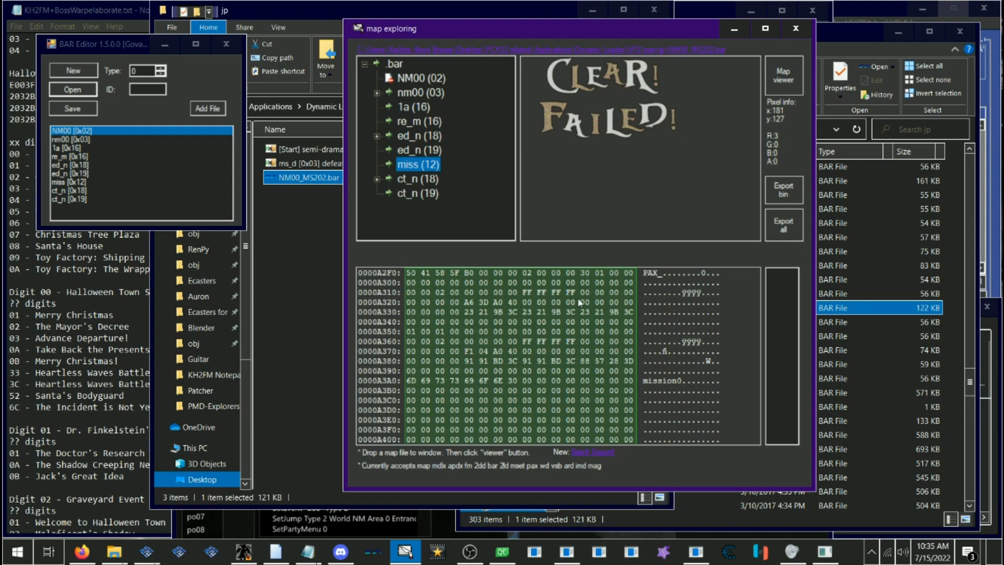
{"action": "left_click", "coordinate": [414, 180]}
{"action": "left_click", "coordinate": [413, 193]}
{"action": "left_click", "coordinate": [414, 180]}
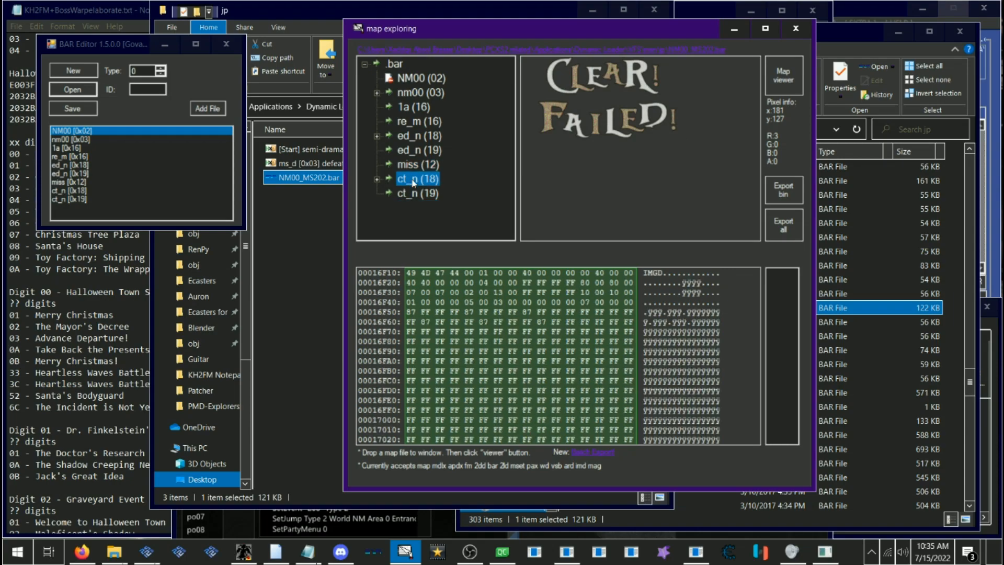
{"action": "left_click", "coordinate": [375, 180]}
{"action": "left_click", "coordinate": [399, 194]}
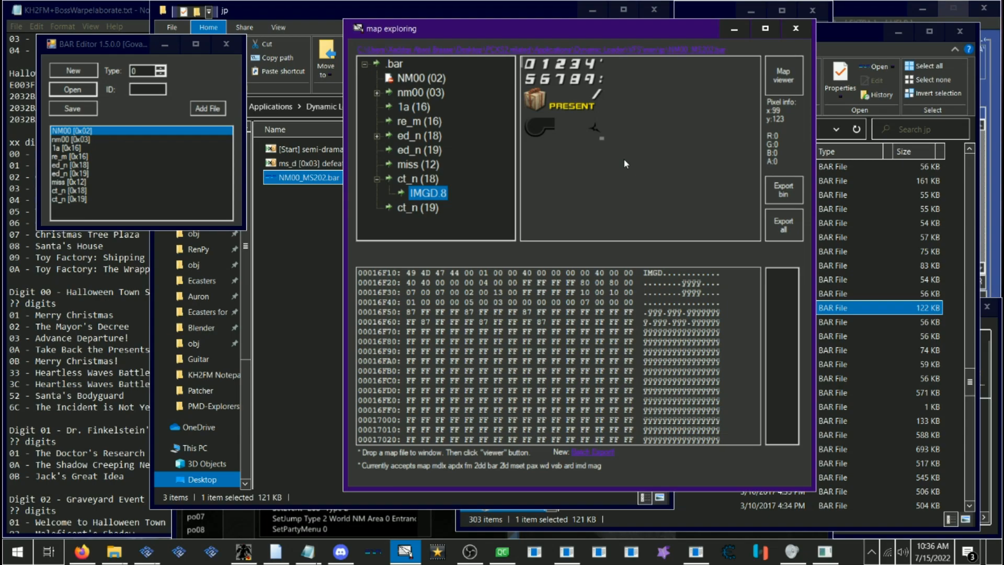
{"action": "key", "text": "Down"}
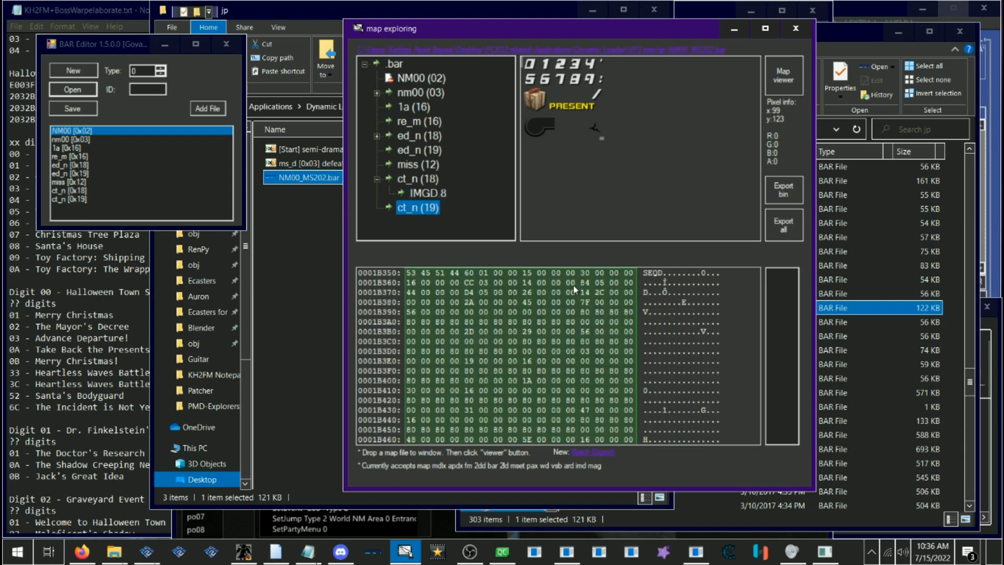
{"action": "left_click", "coordinate": [377, 179]}
{"action": "left_click", "coordinate": [414, 181]}
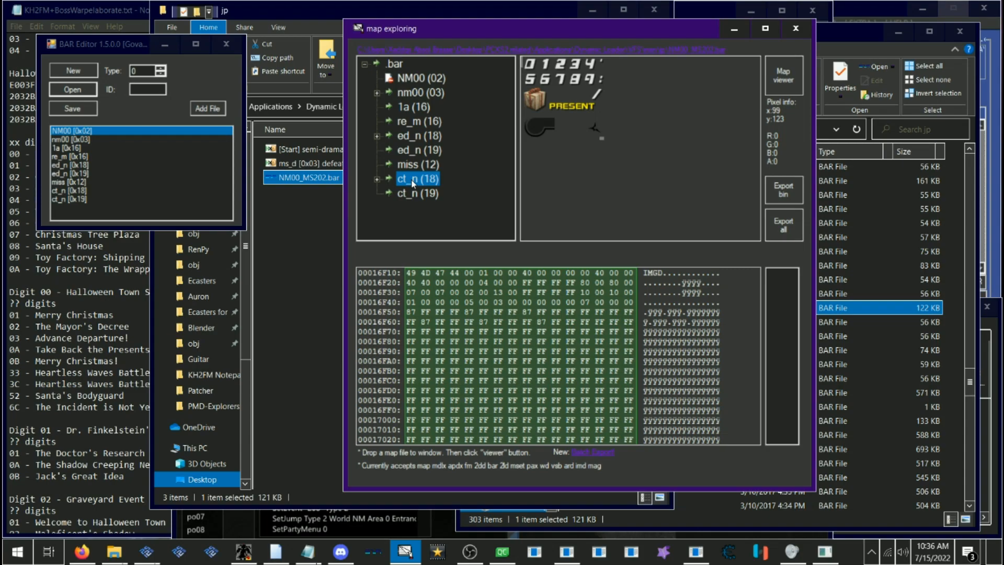
Step: Minimize the map exploring window, launch another KH2 Map Studio window and look through its map list
{"action": "left_click", "coordinate": [734, 29]}
{"action": "left_click", "coordinate": [722, 308]}
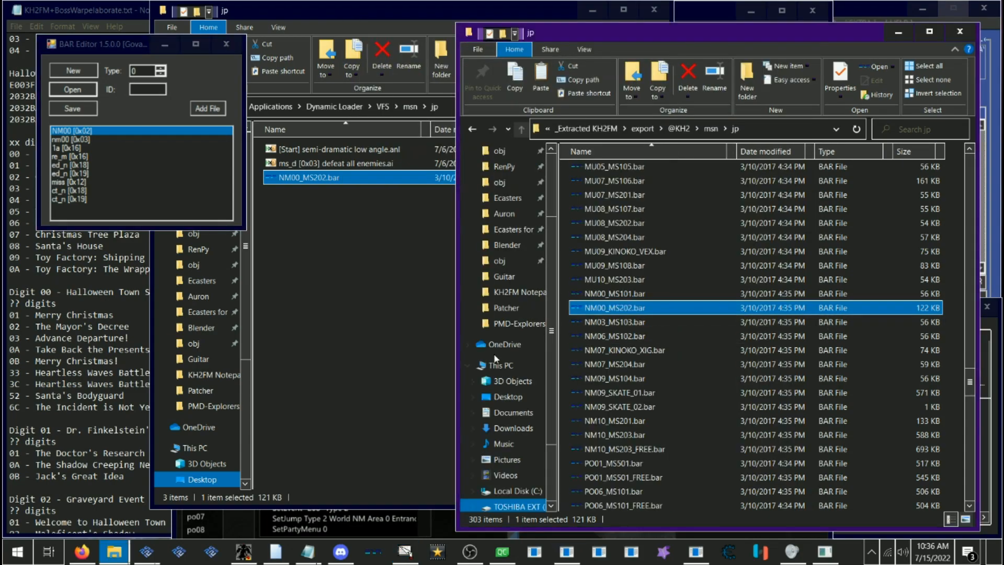
{"action": "right_click", "coordinate": [696, 552]}
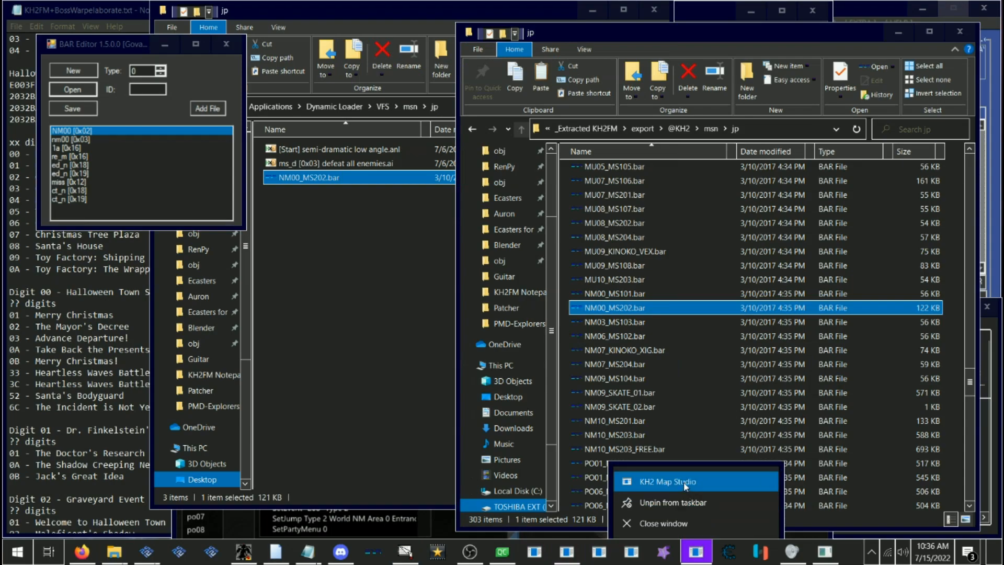
{"action": "left_click", "coordinate": [643, 477]}
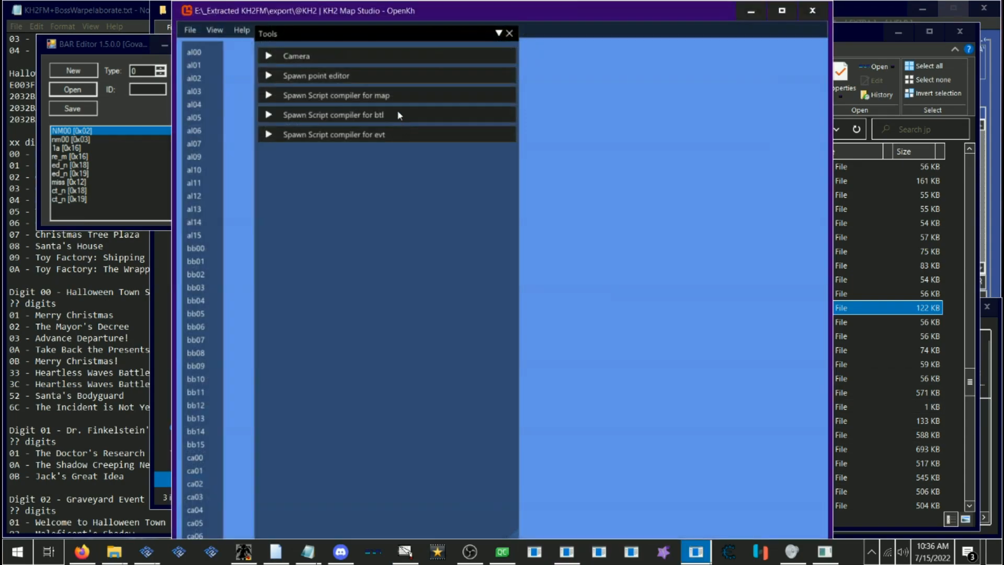
{"action": "scroll", "coordinate": [213, 228], "scroll_direction": "down", "scroll_amount": 3}
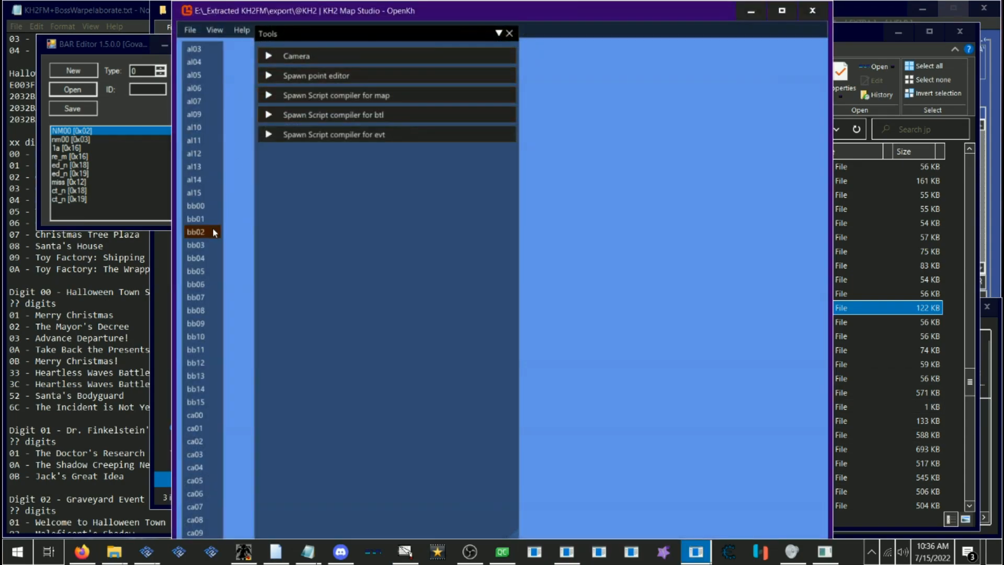
{"action": "scroll", "coordinate": [212, 227], "scroll_direction": "down", "scroll_amount": 6}
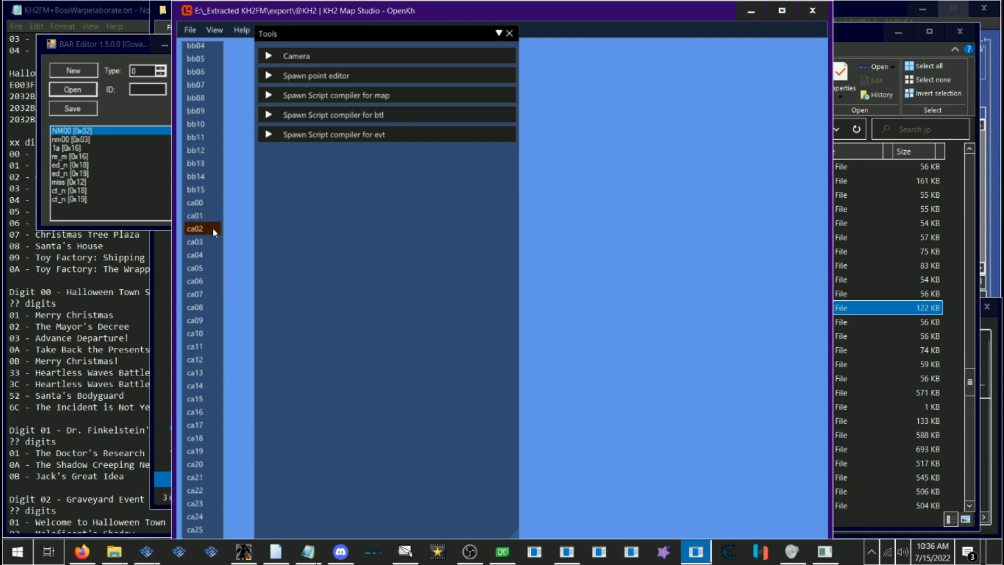
{"action": "scroll", "coordinate": [212, 228], "scroll_direction": "down", "scroll_amount": 4}
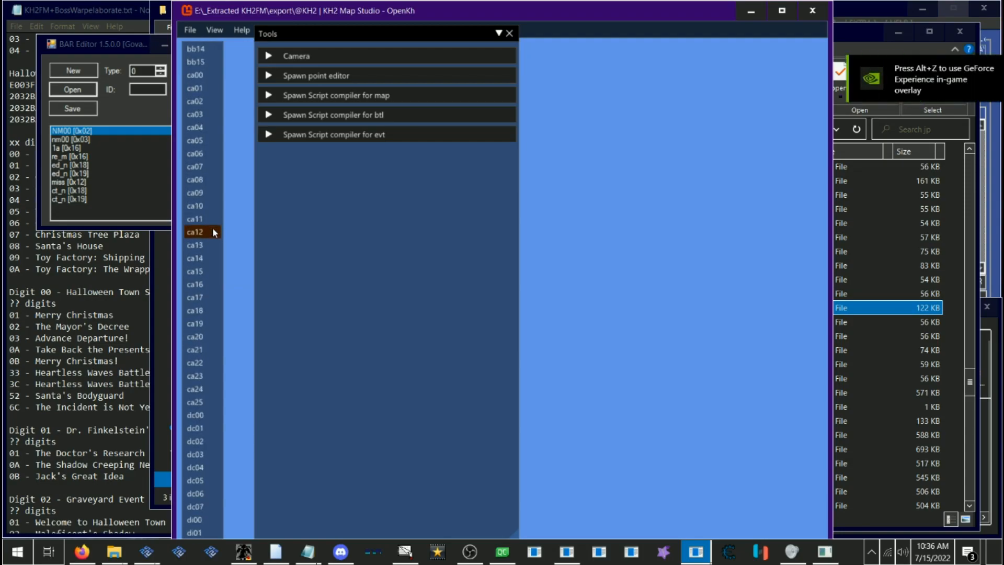
{"action": "scroll", "coordinate": [212, 227], "scroll_direction": "up", "scroll_amount": 12}
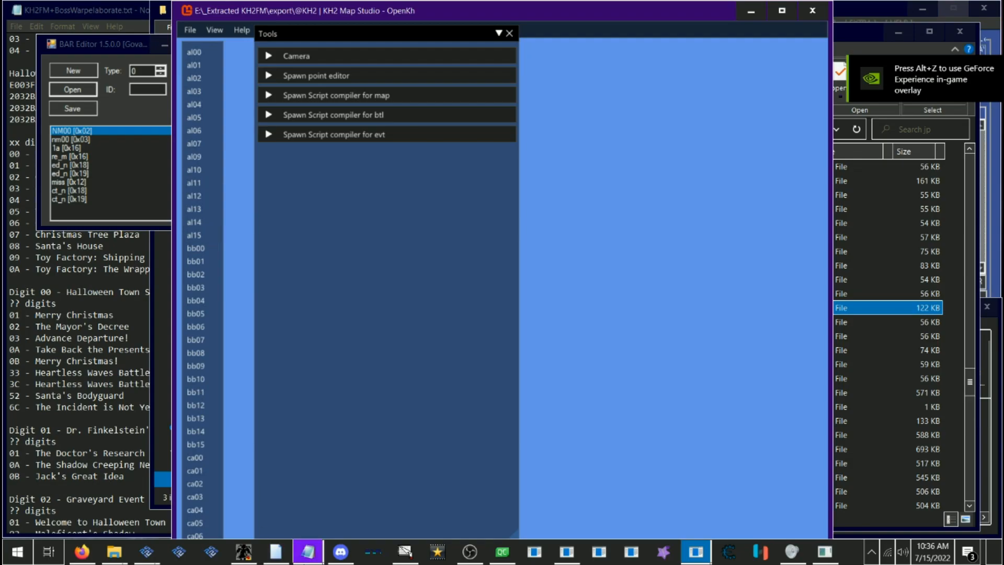
Step: Switch to the KH2FM+BossWarpelaborate.txt notes and search from the beginning for "land of dragon"
{"action": "mouse_move", "coordinate": [308, 552]}
{"action": "left_click", "coordinate": [337, 516]}
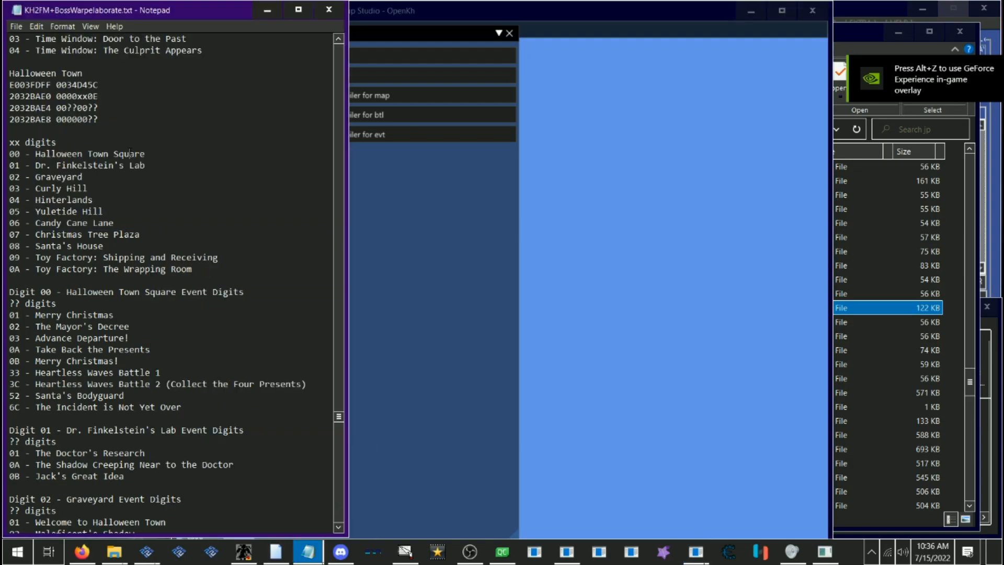
{"action": "scroll", "coordinate": [338, 416], "scroll_direction": "up", "scroll_amount": 7}
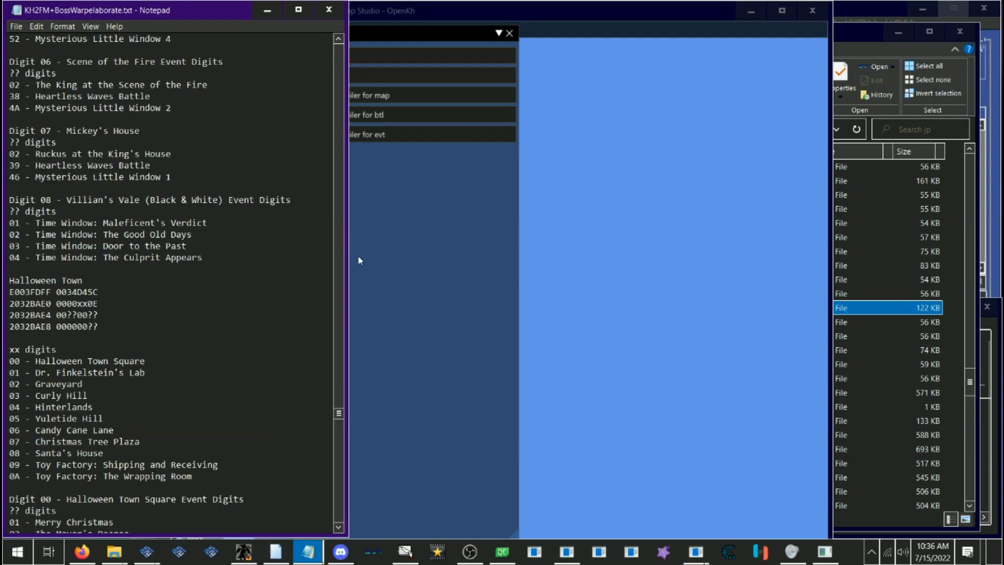
{"action": "left_click_drag", "start_coordinate": [337, 416], "coordinate": [342, 50]}
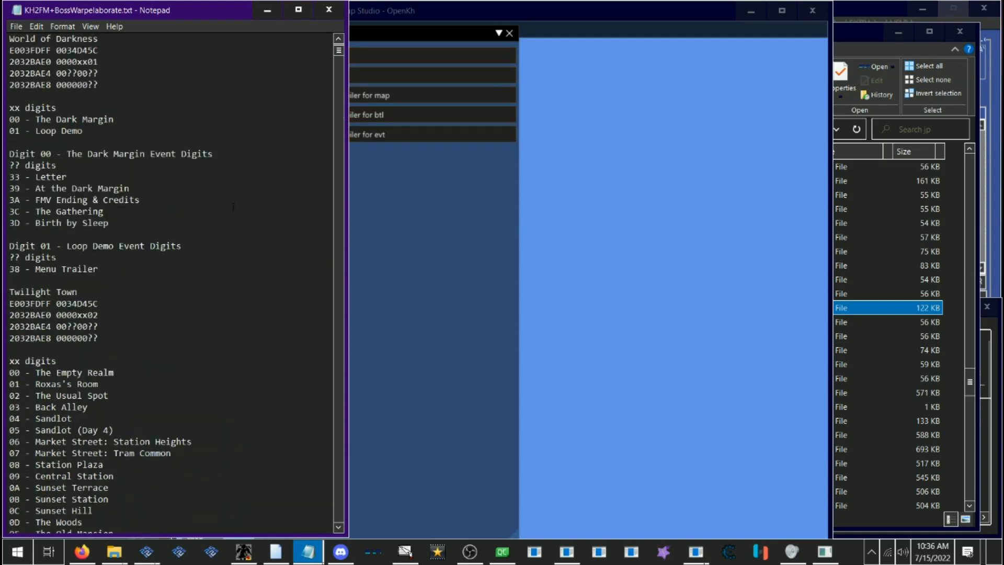
{"action": "key", "text": "ctrl+f"}
{"action": "type", "text": "land o"}
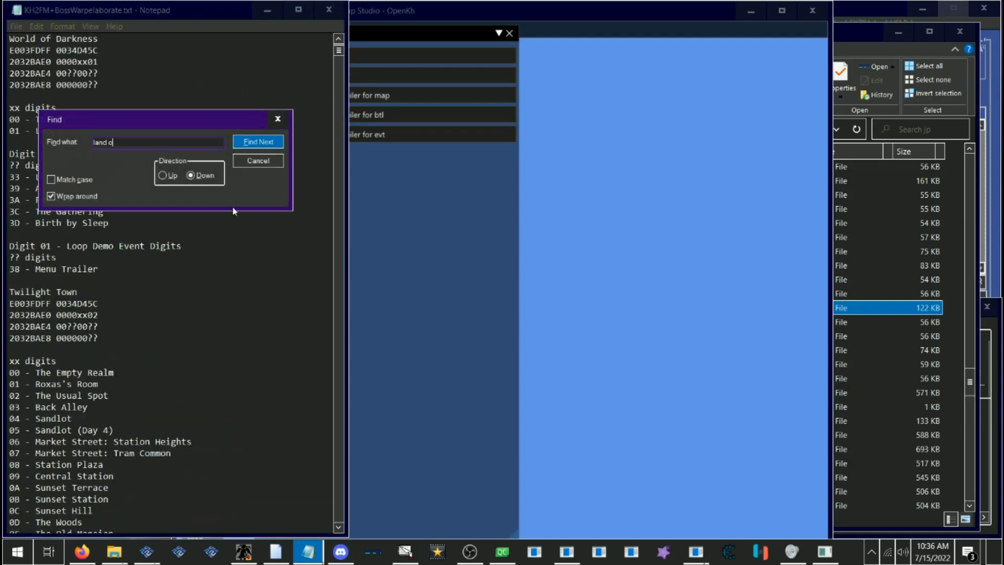
{"action": "type", "text": "f dragon"}
{"action": "key", "text": "Return"}
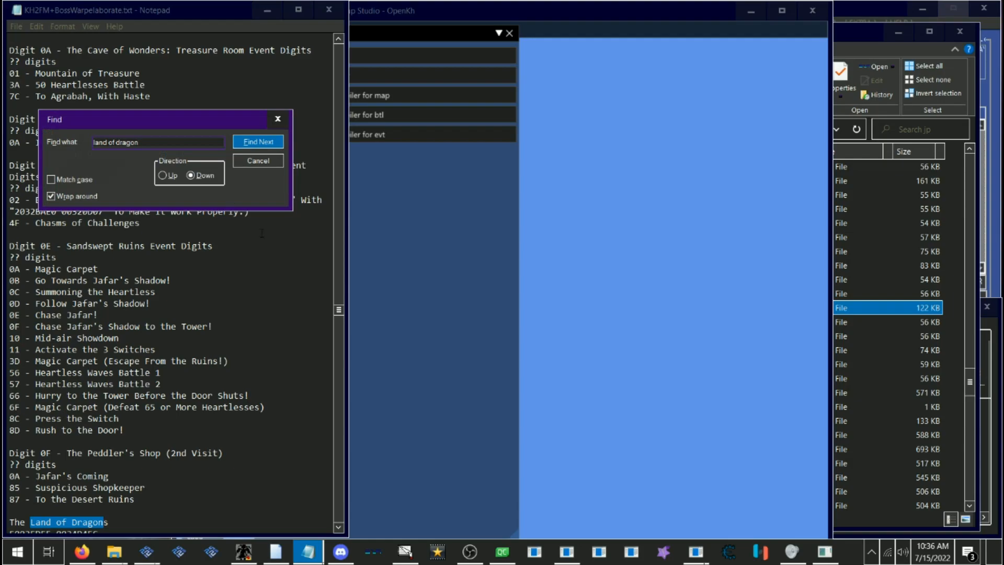
Step: Look up the Village entry in the room digits list of The Land of Dragons
{"action": "scroll", "coordinate": [258, 229], "scroll_direction": "down", "scroll_amount": 9}
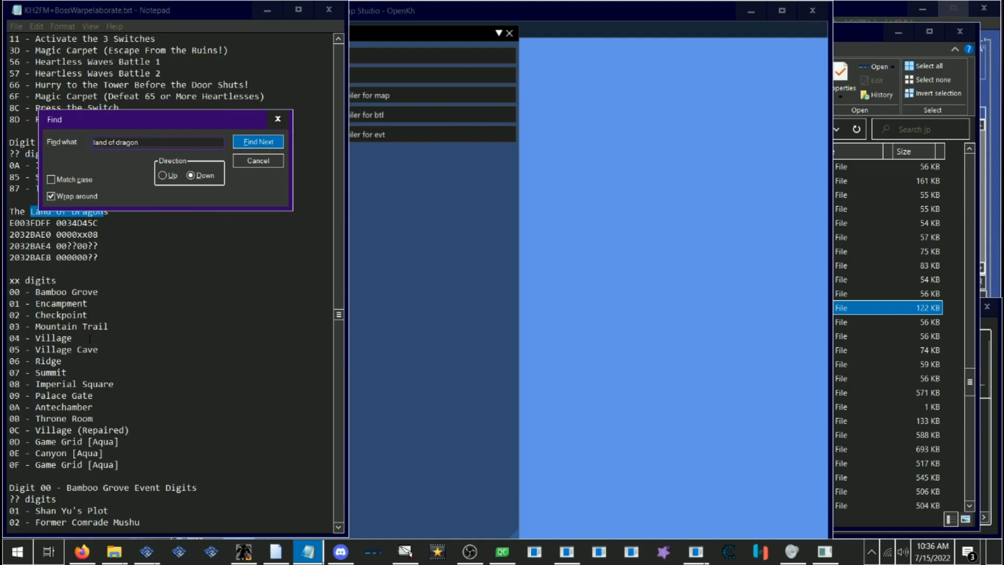
{"action": "left_click", "coordinate": [90, 340]}
{"action": "key", "text": "shift+Home"}
{"action": "key", "text": "End"}
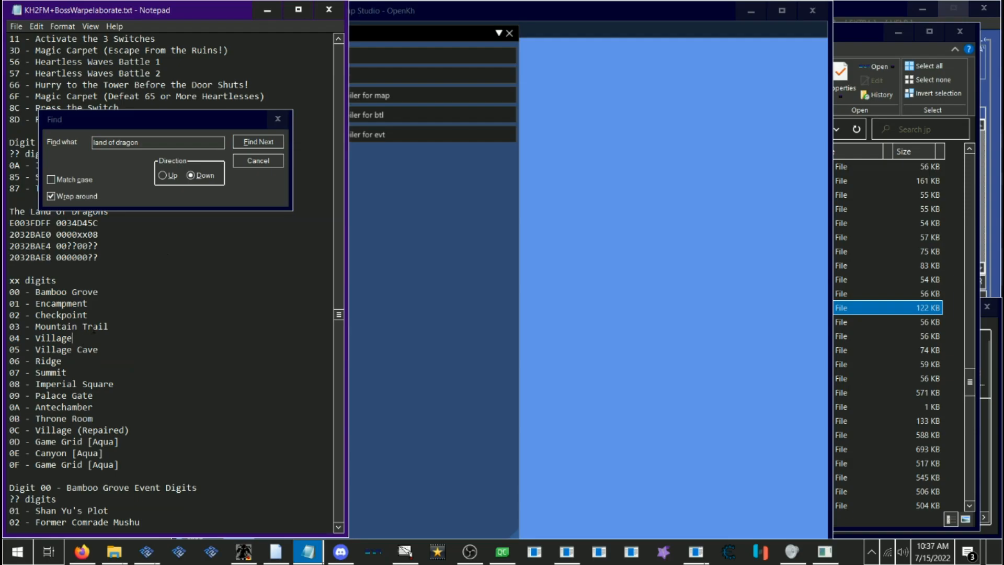
Step: Close the search dialog and highlight the "05 - Village Cave" line in The Land of Dragons room digits
{"action": "scroll", "coordinate": [124, 294], "scroll_direction": "down", "scroll_amount": 1}
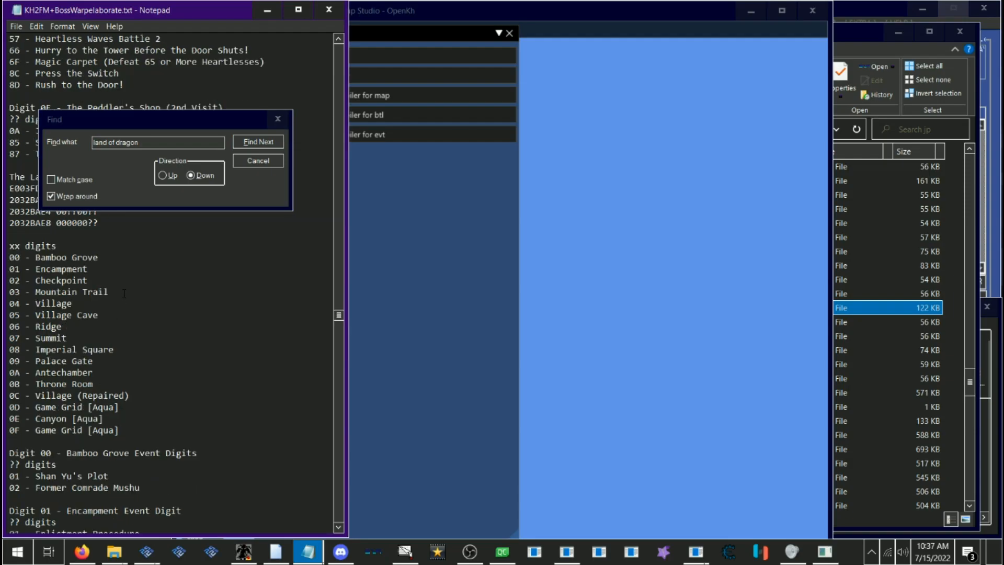
{"action": "scroll", "coordinate": [124, 293], "scroll_direction": "up", "scroll_amount": 1}
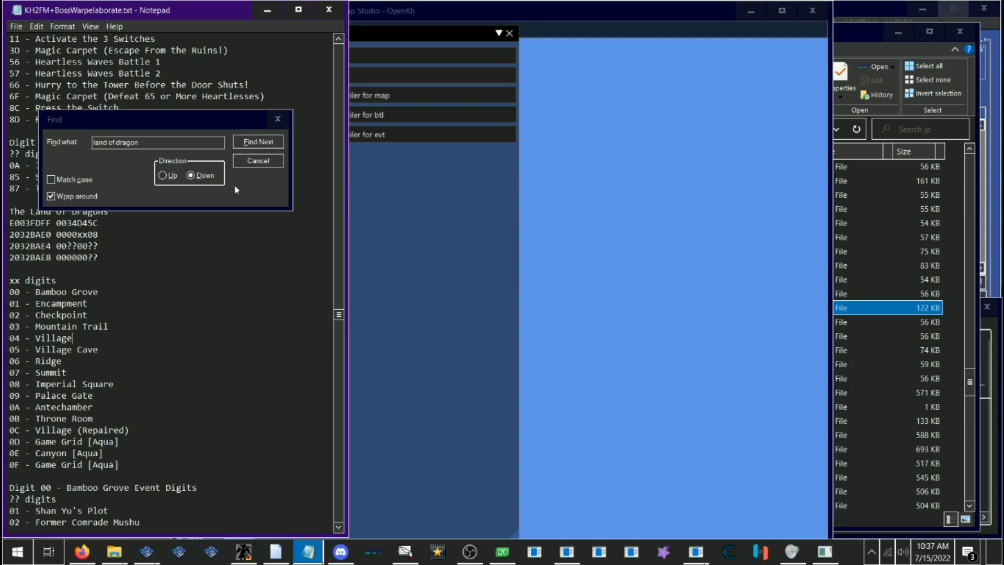
{"action": "left_click", "coordinate": [269, 164]}
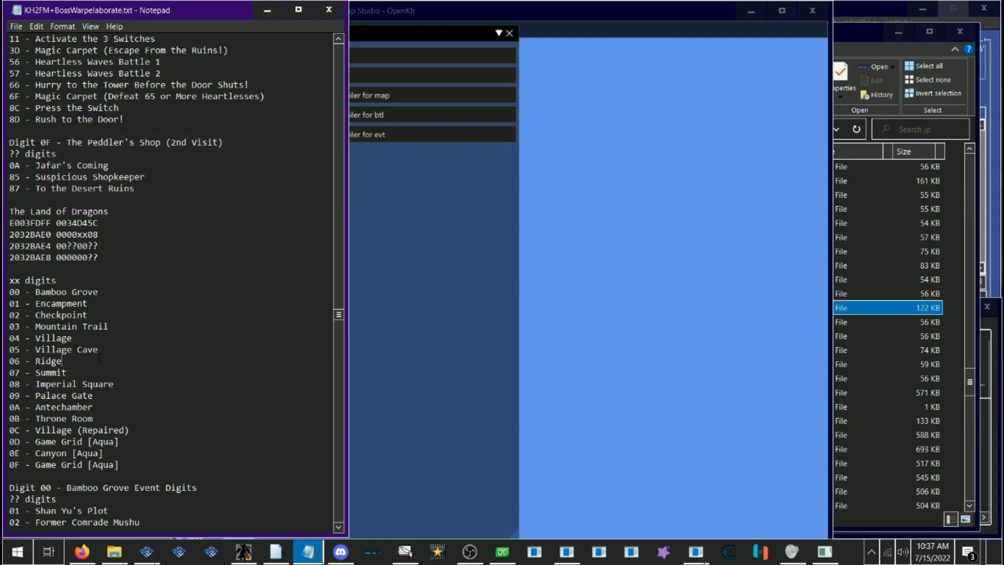
{"action": "left_click_drag", "start_coordinate": [107, 351], "coordinate": [10, 349]}
Step: Switch to KH2 Map Studio and load map mu05 from the map list
{"action": "left_click", "coordinate": [465, 237]}
{"action": "scroll", "coordinate": [205, 237], "scroll_direction": "down", "scroll_amount": 12}
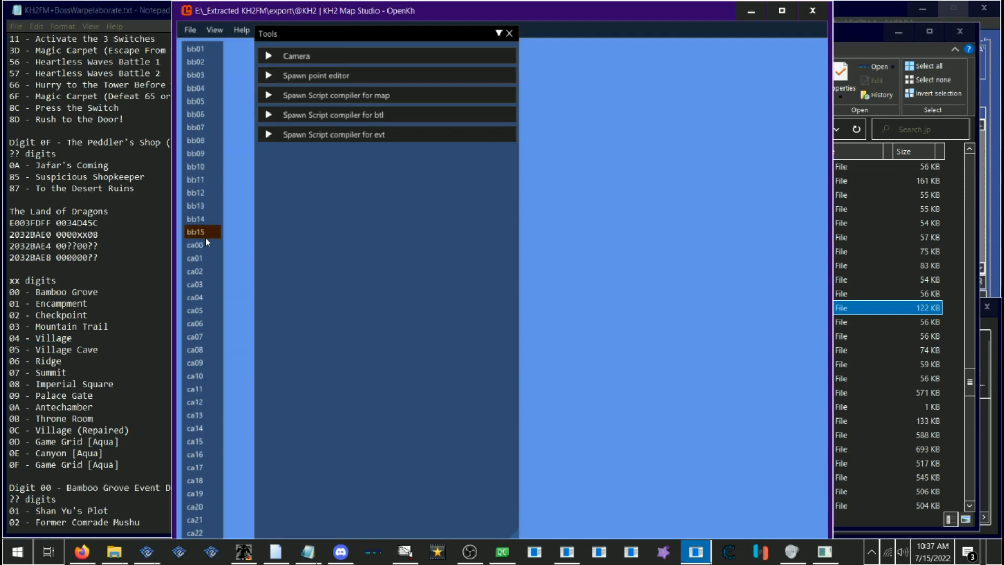
{"action": "scroll", "coordinate": [205, 237], "scroll_direction": "down", "scroll_amount": 20}
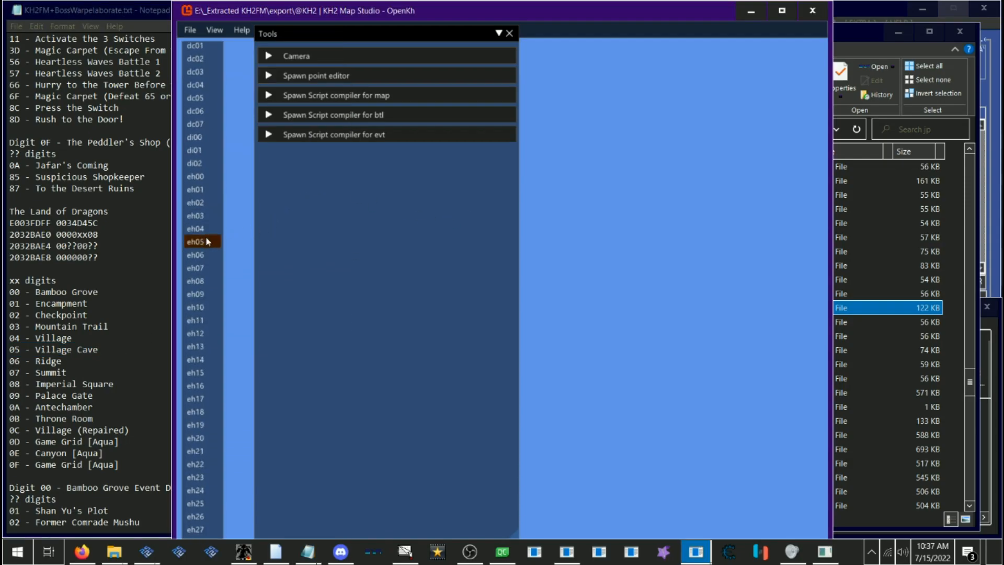
{"action": "scroll", "coordinate": [206, 237], "scroll_direction": "down", "scroll_amount": 15}
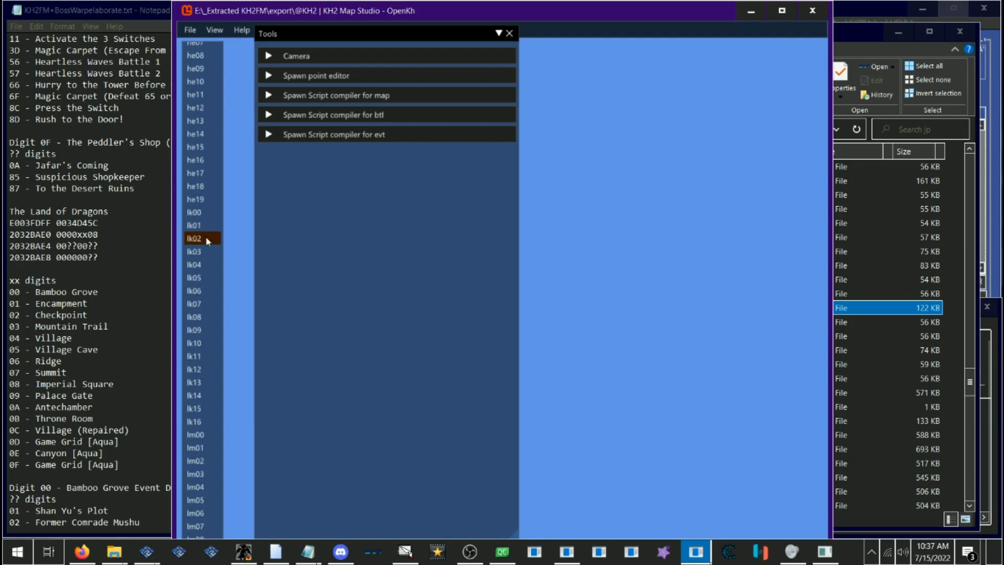
{"action": "scroll", "coordinate": [206, 241], "scroll_direction": "up", "scroll_amount": 2}
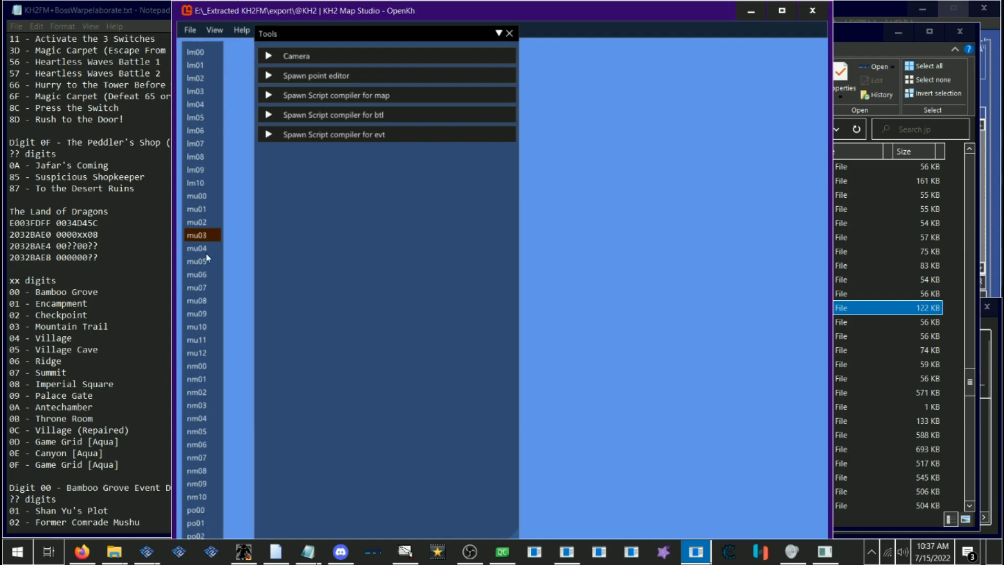
{"action": "left_click", "coordinate": [206, 263]}
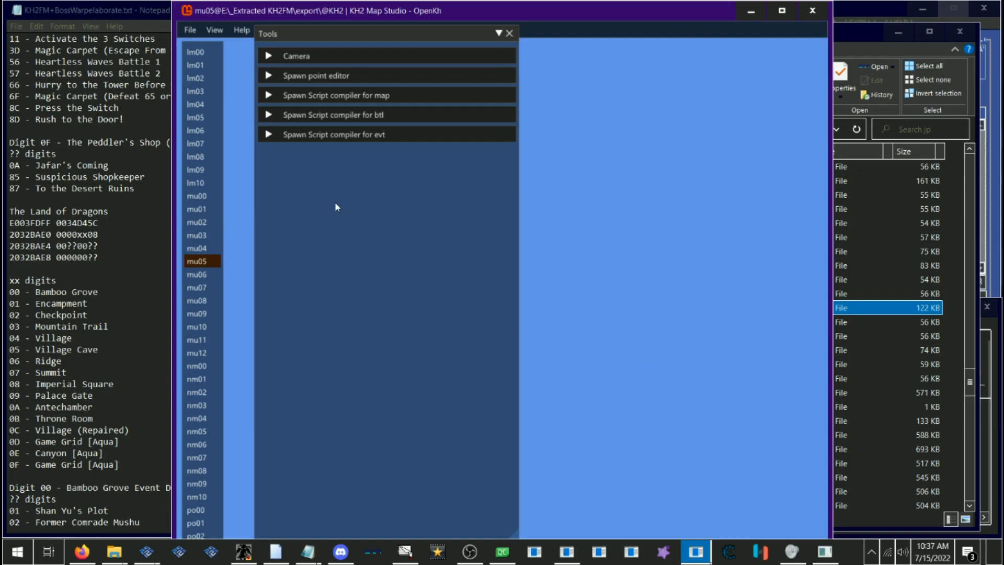
Step: Expand the spawn point editor and the map, btl and evt spawn script compilers for mu05
{"action": "left_click", "coordinate": [320, 115]}
{"action": "left_click", "coordinate": [317, 95]}
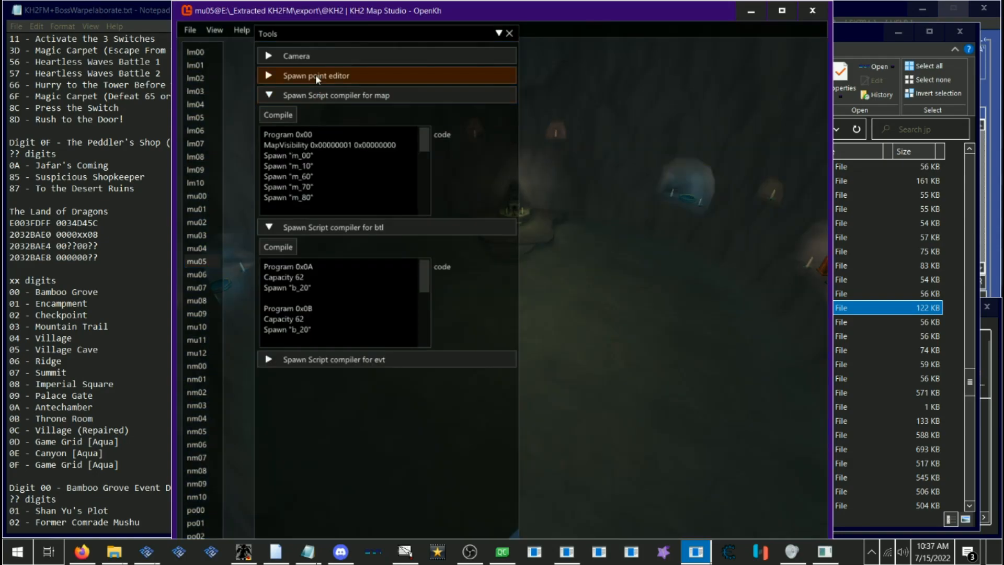
{"action": "left_click", "coordinate": [315, 75]}
{"action": "left_click", "coordinate": [346, 397]}
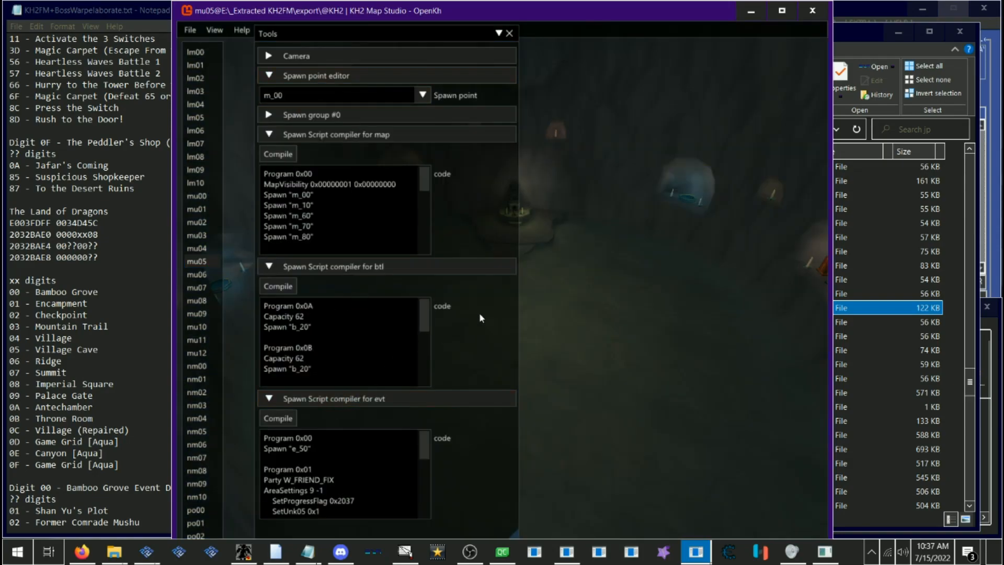
Step: Return to the boss warp notes and look up the "Sora & Ping VS Heartless Waves" digit under Village Cave events
{"action": "left_click", "coordinate": [308, 551]}
{"action": "scroll", "coordinate": [152, 338], "scroll_direction": "down", "scroll_amount": 9}
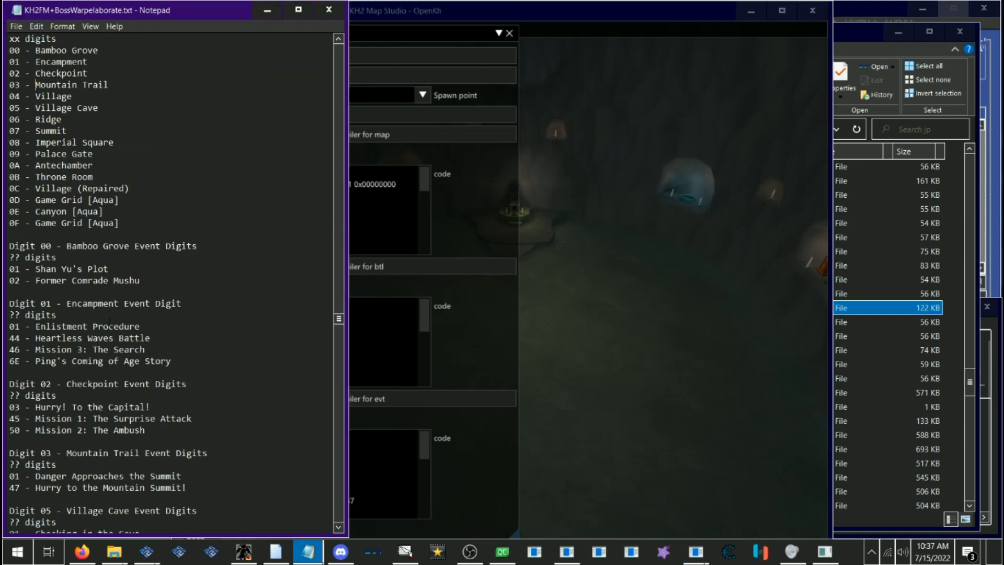
{"action": "scroll", "coordinate": [151, 338], "scroll_direction": "down", "scroll_amount": 3}
{"action": "left_click", "coordinate": [193, 370]}
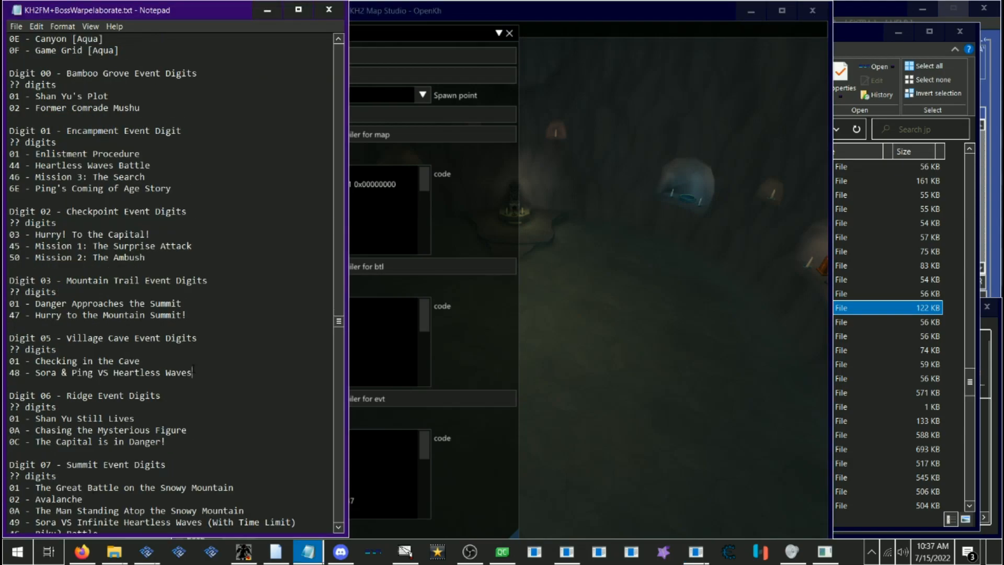
{"action": "left_click_drag", "start_coordinate": [193, 373], "coordinate": [10, 372]}
{"action": "left_click", "coordinate": [15, 373]}
{"action": "left_click", "coordinate": [15, 373]}
Step: Find Program 0x48 in mu05's btl spawn script in Map Studio and highlight its mission name
{"action": "left_click", "coordinate": [406, 342]}
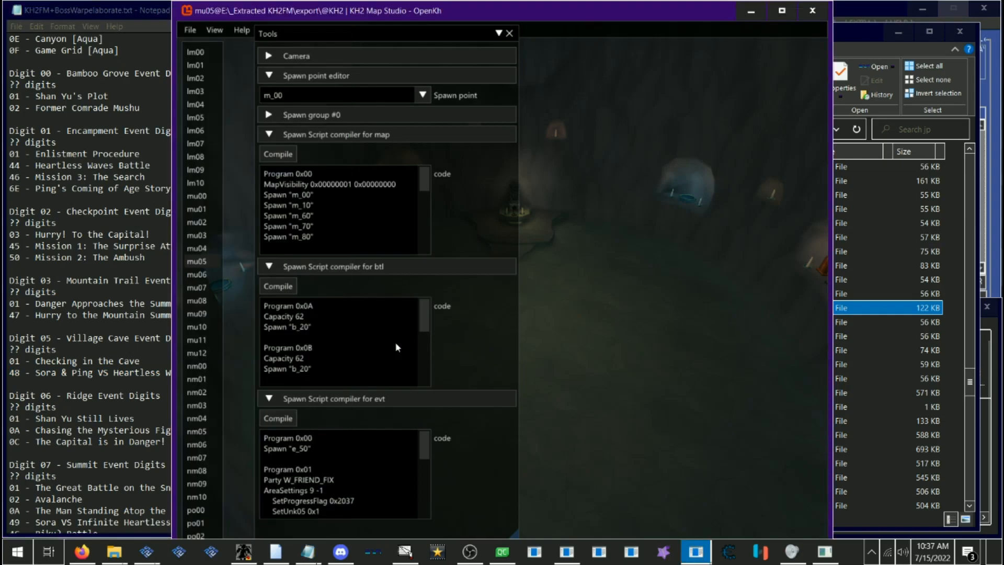
{"action": "scroll", "coordinate": [359, 340], "scroll_direction": "down", "scroll_amount": 5}
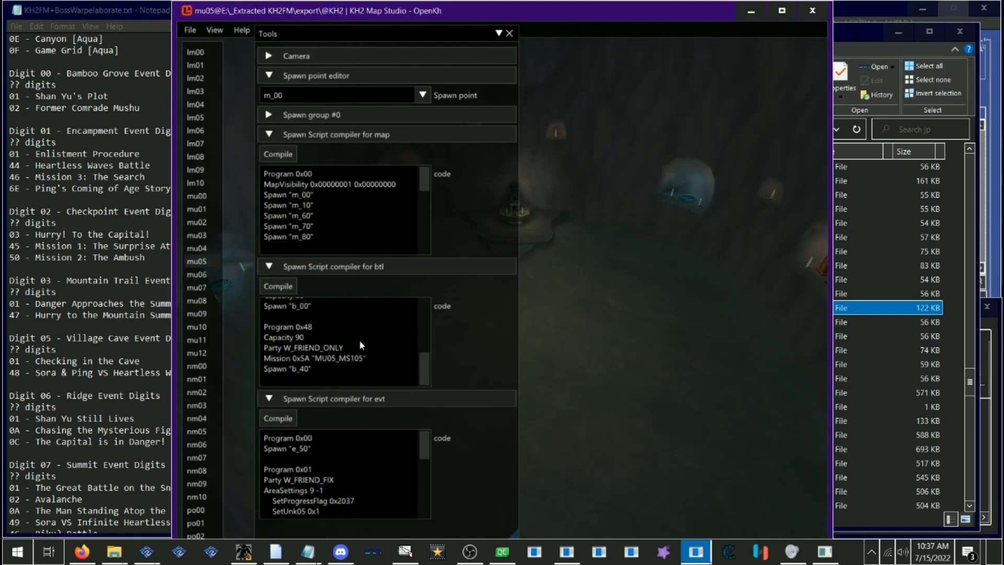
{"action": "left_click", "coordinate": [346, 358]}
{"action": "left_click_drag", "start_coordinate": [315, 359], "coordinate": [339, 360]}
{"action": "left_click", "coordinate": [382, 361]}
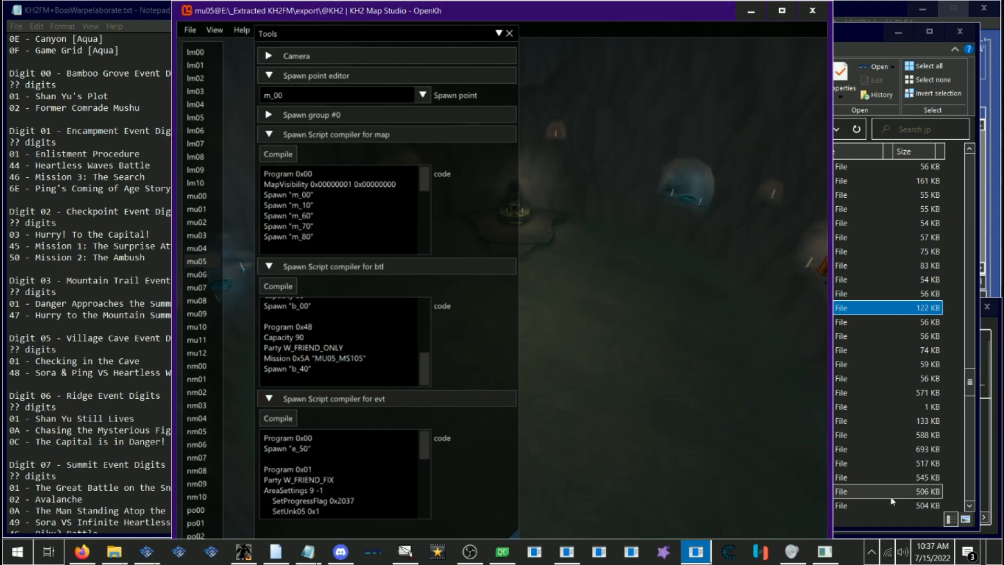
Step: Copy MU05_MS105.bar from the extracted msn\jp folder into the Dynamic Loader's VFS\msn\jp folder
{"action": "left_click", "coordinate": [863, 525]}
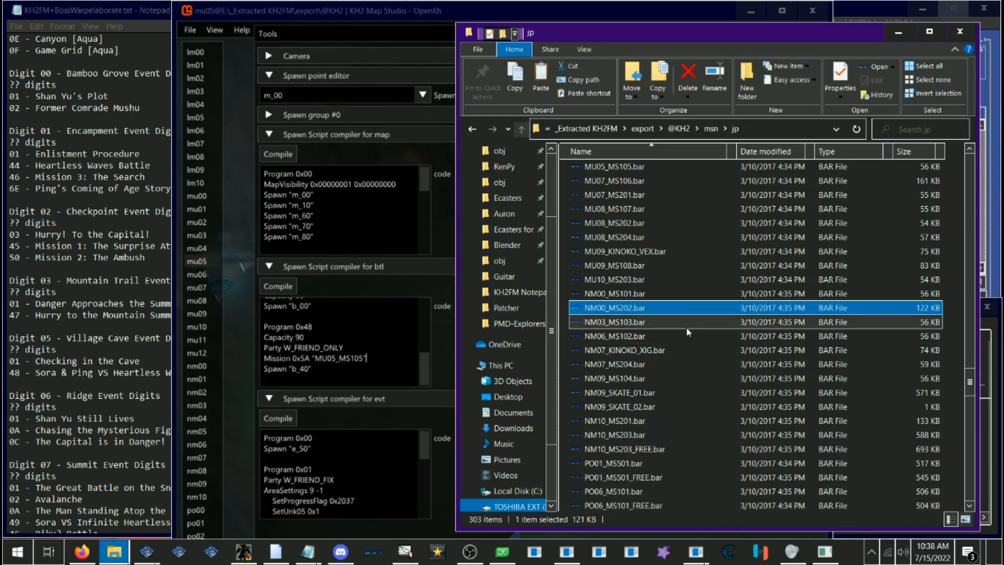
{"action": "scroll", "coordinate": [689, 331], "scroll_direction": "down", "scroll_amount": 3}
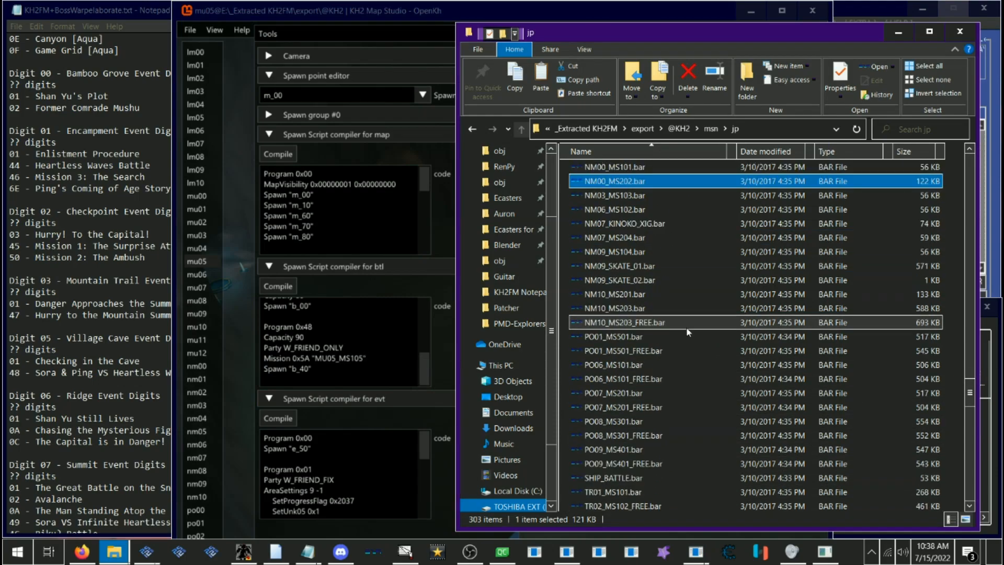
{"action": "scroll", "coordinate": [688, 332], "scroll_direction": "up", "scroll_amount": 7}
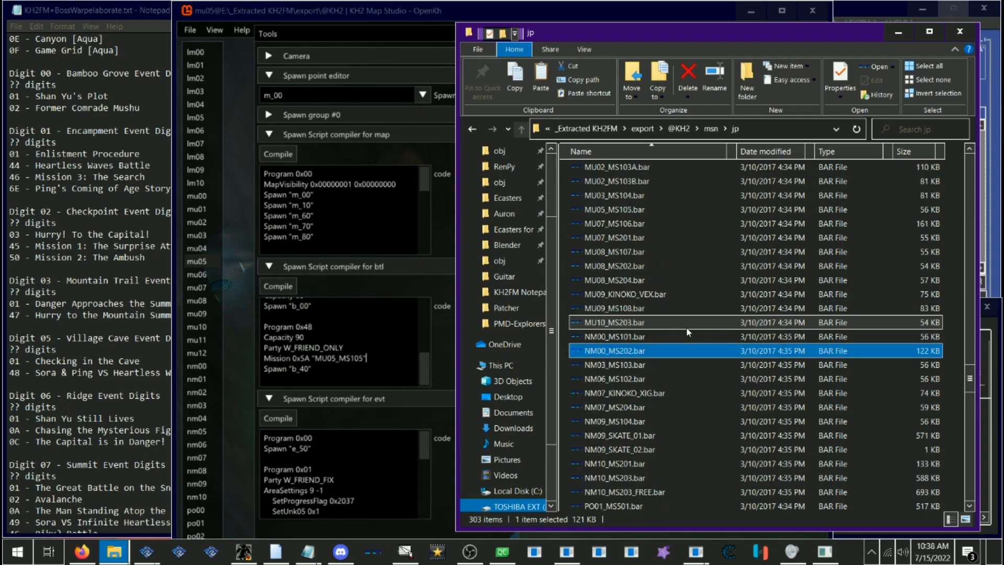
{"action": "left_click", "coordinate": [617, 336]}
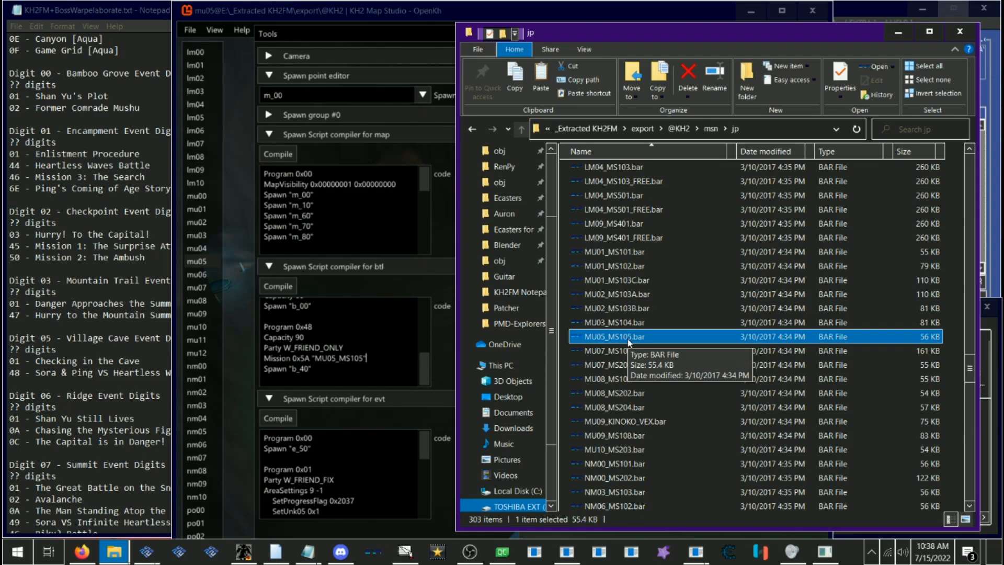
{"action": "mouse_move", "coordinate": [118, 554]}
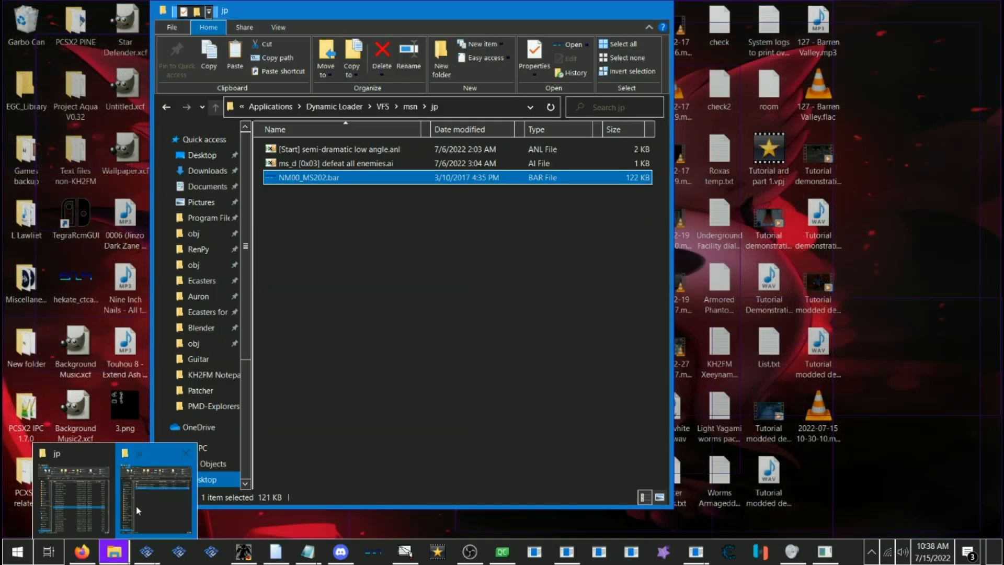
{"action": "left_click", "coordinate": [136, 507]}
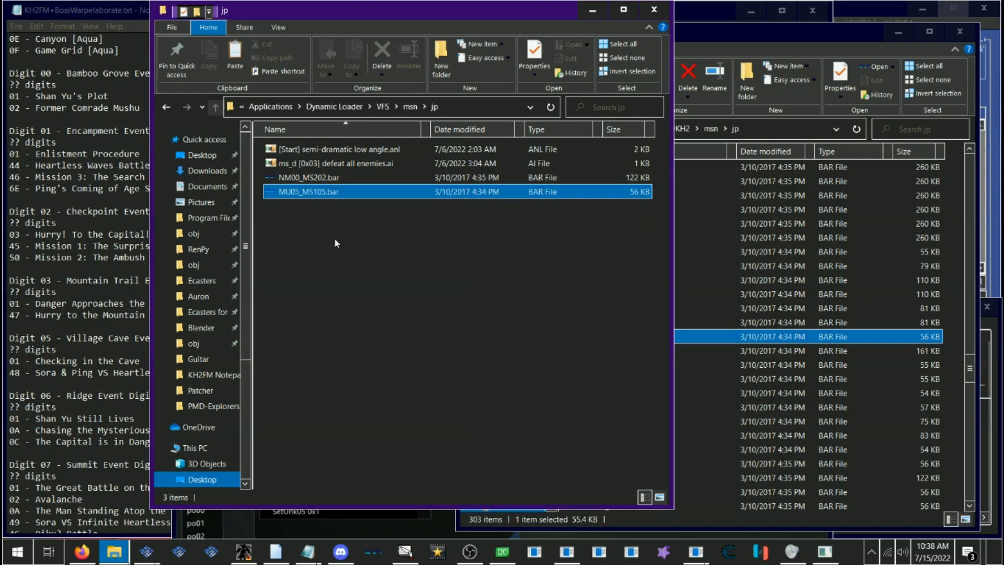
Step: Launch a second BAR Editor, place it below the first one and load MU05_MS105.bar into it
{"action": "left_click", "coordinate": [573, 554]}
{"action": "right_click", "coordinate": [570, 553]}
{"action": "left_click", "coordinate": [538, 482]}
{"action": "left_click_drag", "start_coordinate": [168, 131], "coordinate": [83, 243]}
{"action": "left_click_drag", "start_coordinate": [320, 178], "coordinate": [100, 297]}
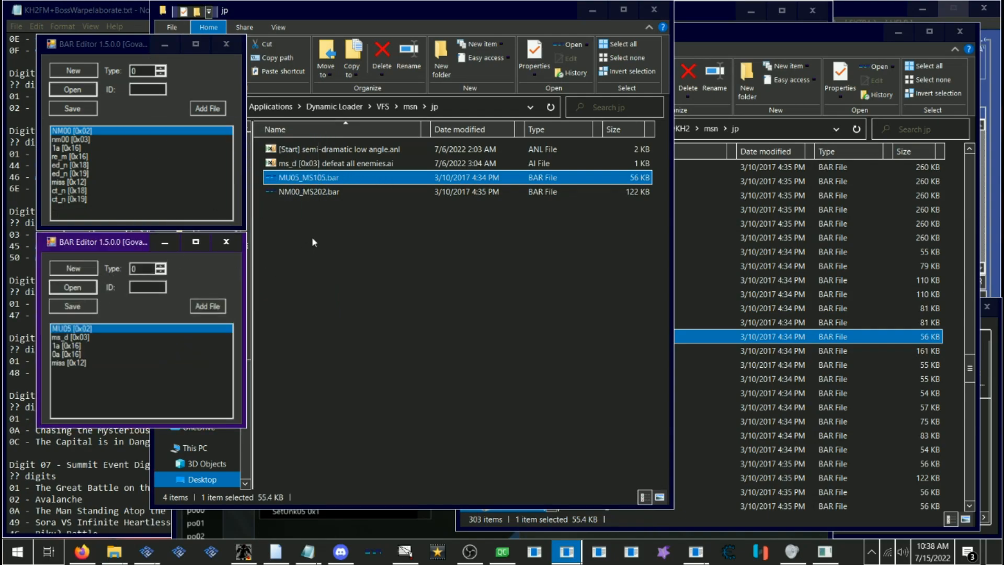
Step: Launch a new map exploring window, place it beside the BAR Editors and load MU05_MS105.bar into it
{"action": "left_click", "coordinate": [405, 553]}
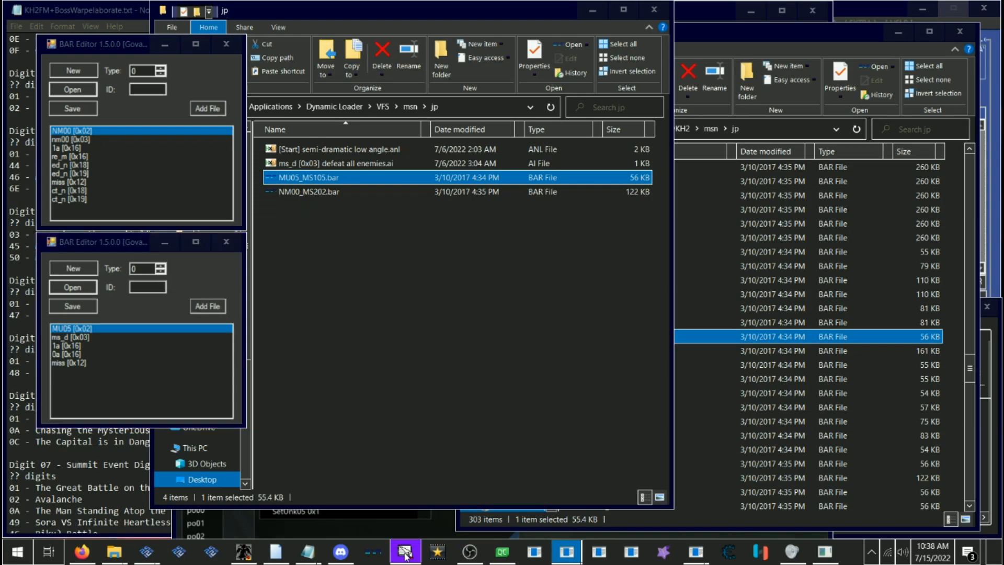
{"action": "right_click", "coordinate": [407, 555]}
{"action": "left_click", "coordinate": [401, 482]}
{"action": "left_click_drag", "start_coordinate": [262, 31], "coordinate": [675, 37]}
{"action": "left_click_drag", "start_coordinate": [332, 183], "coordinate": [551, 179]}
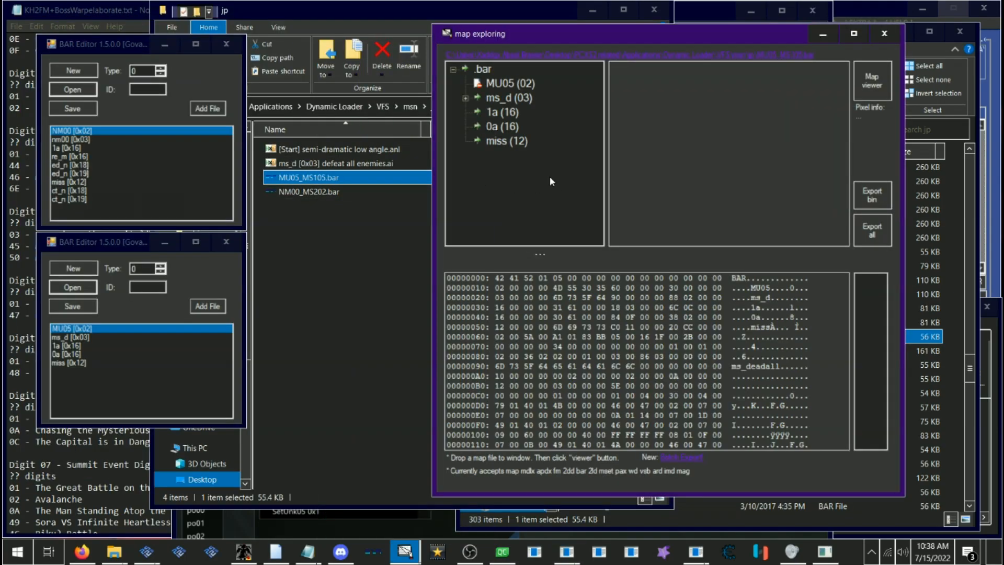
Step: Inspect the hex data of the 1a (16), 0a (16) and ms_d (03) entries of MU05_MS105.bar
{"action": "left_click", "coordinate": [502, 112]}
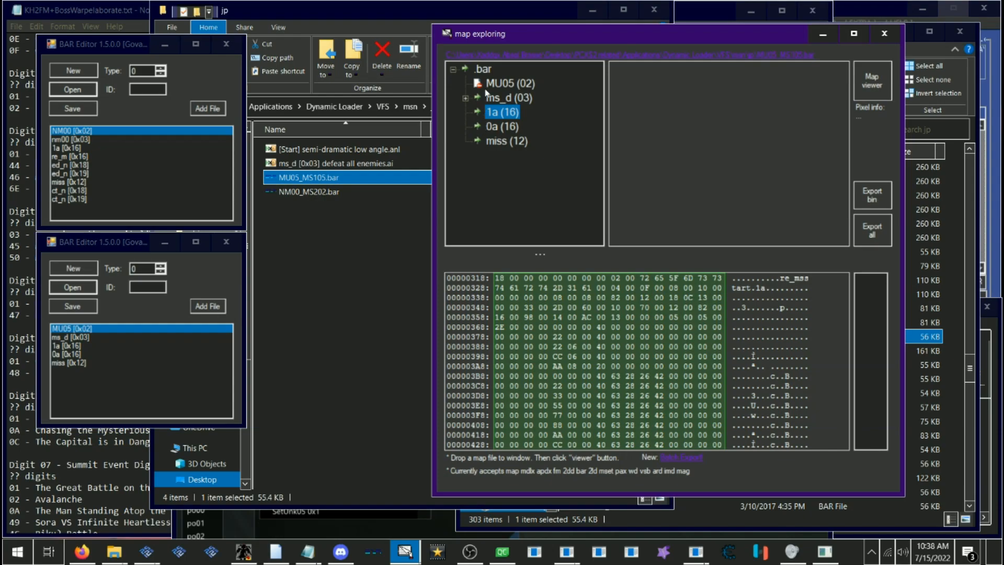
{"action": "left_click", "coordinate": [494, 127]}
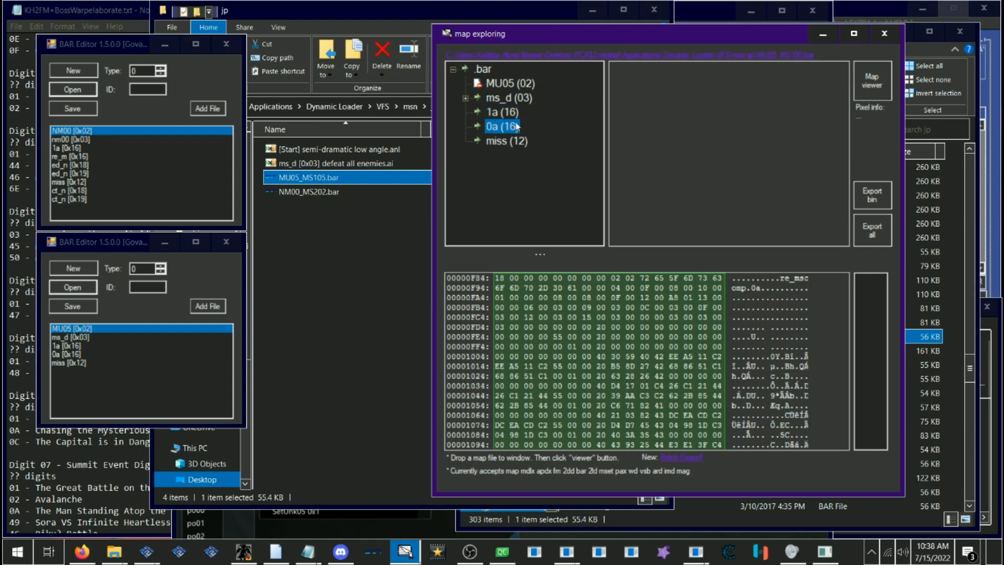
{"action": "left_click", "coordinate": [516, 102]}
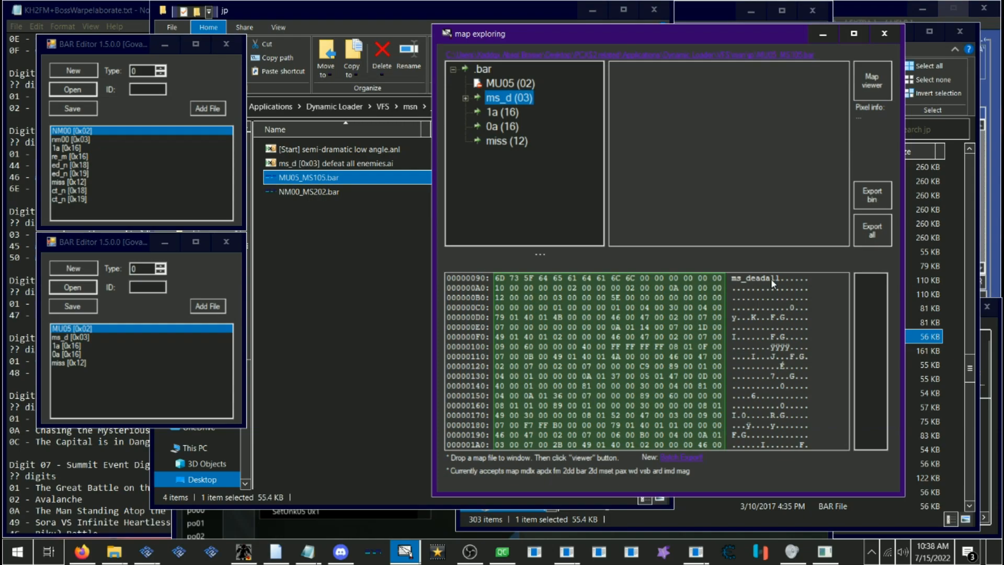
Step: Extract the ms_d [0x03] entry from MU05_MS105.bar into VFS\msn\jp as "ms_d [0x03] defeat all the enemies.ai"
{"action": "left_click", "coordinate": [84, 337]}
{"action": "right_click", "coordinate": [84, 338]}
{"action": "left_click", "coordinate": [122, 357]}
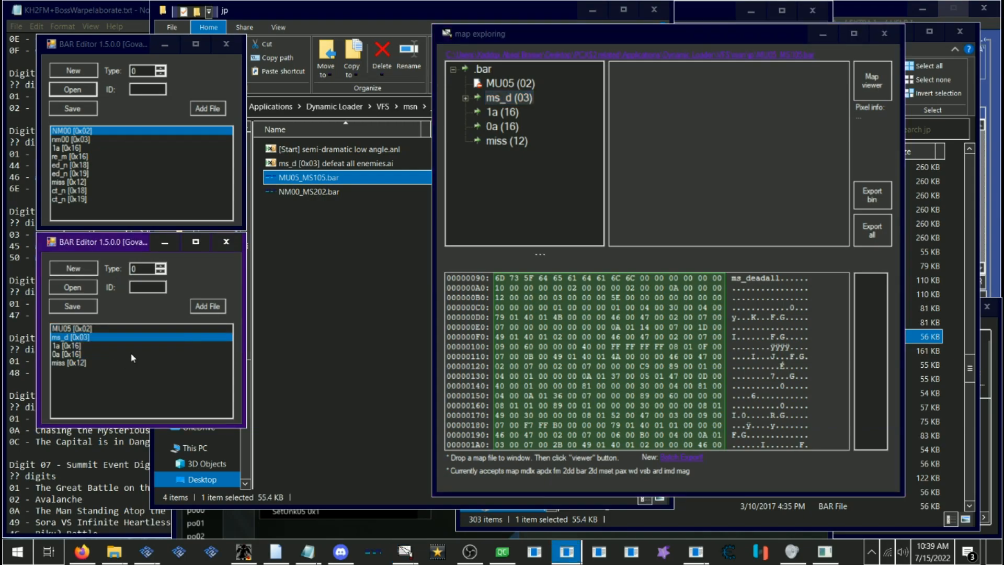
{"action": "left_click_drag", "start_coordinate": [236, 225], "coordinate": [526, 172]}
{"action": "left_click", "coordinate": [505, 191]}
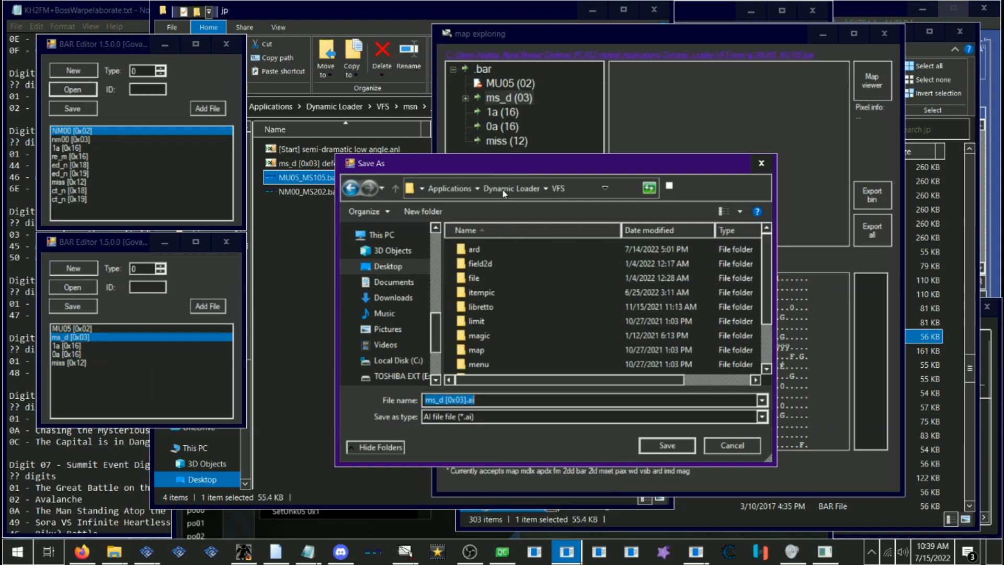
{"action": "scroll", "coordinate": [484, 314], "scroll_direction": "down", "scroll_amount": 1}
{"action": "double_click", "coordinate": [482, 354]}
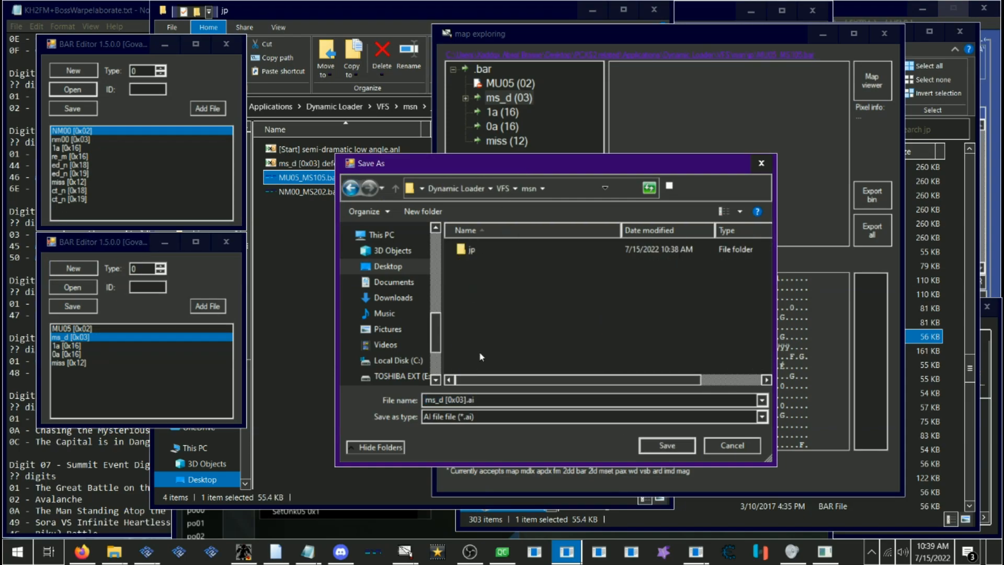
{"action": "double_click", "coordinate": [470, 250]}
{"action": "left_click", "coordinate": [480, 399]}
{"action": "left_click", "coordinate": [480, 398]}
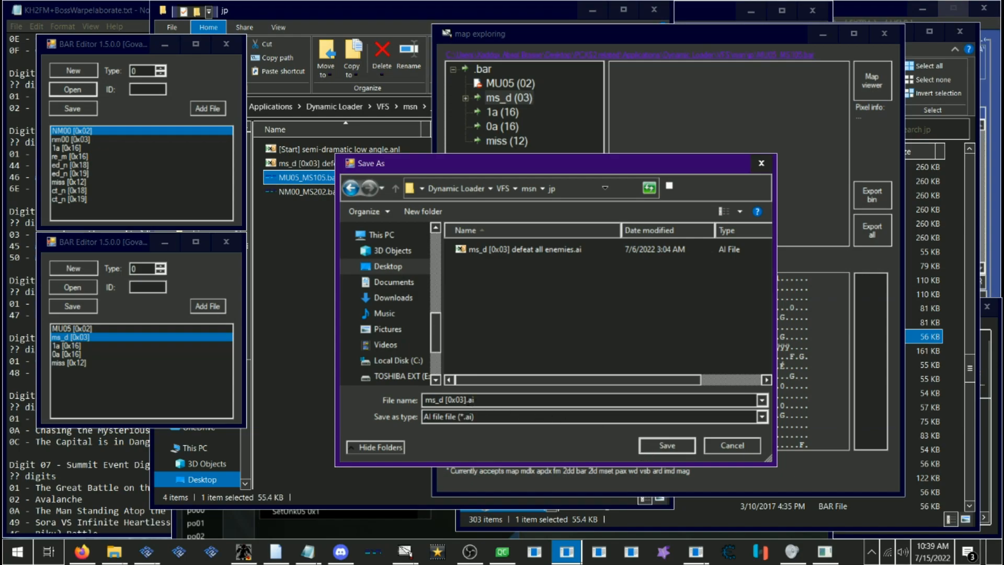
{"action": "type", "text": "defeat all the enemies"}
{"action": "key", "text": "Return"}
Step: Replace the nm00 [0x03] entry of NM00_MS202.bar with the extracted file "ms_d [0x03] defeat all the enemies.ai"
{"action": "left_click", "coordinate": [343, 221]}
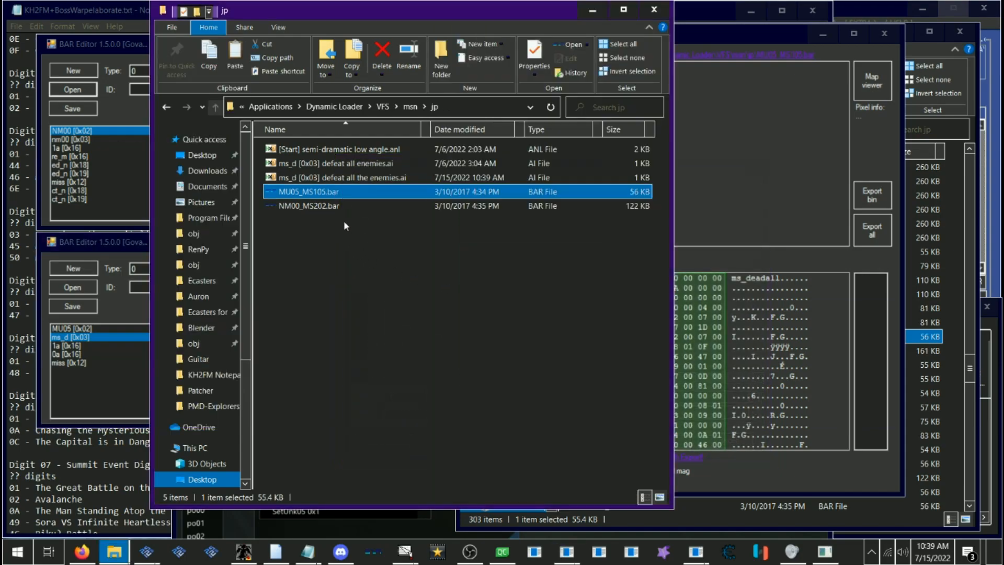
{"action": "left_click_drag", "start_coordinate": [277, 11], "coordinate": [309, 11]}
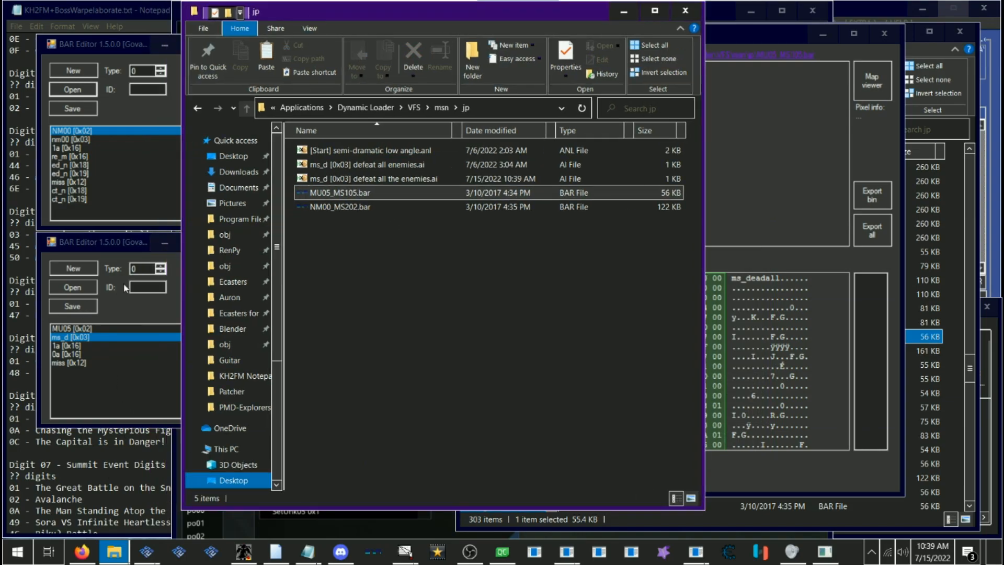
{"action": "left_click", "coordinate": [72, 143]}
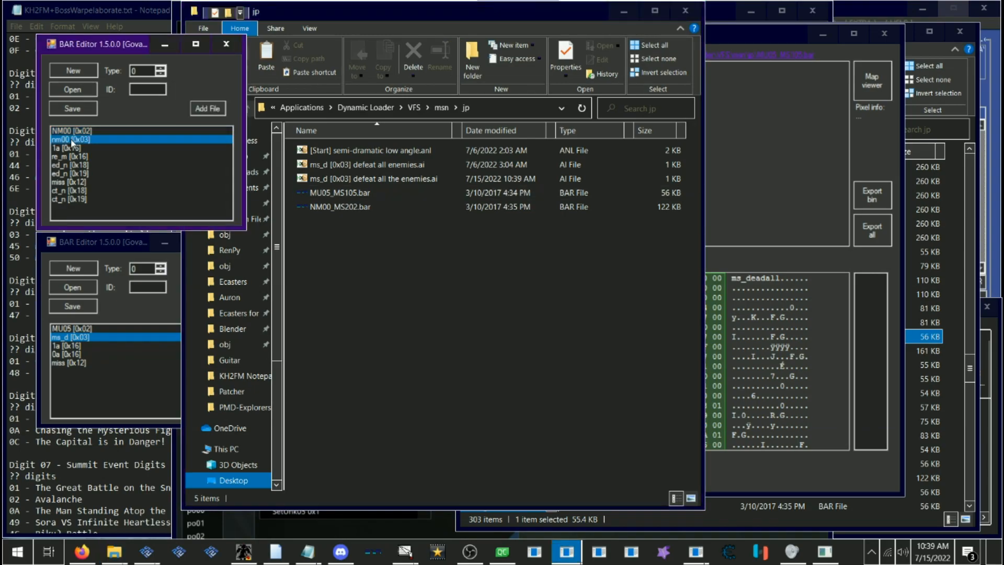
{"action": "right_click", "coordinate": [71, 141]}
{"action": "left_click", "coordinate": [113, 180]}
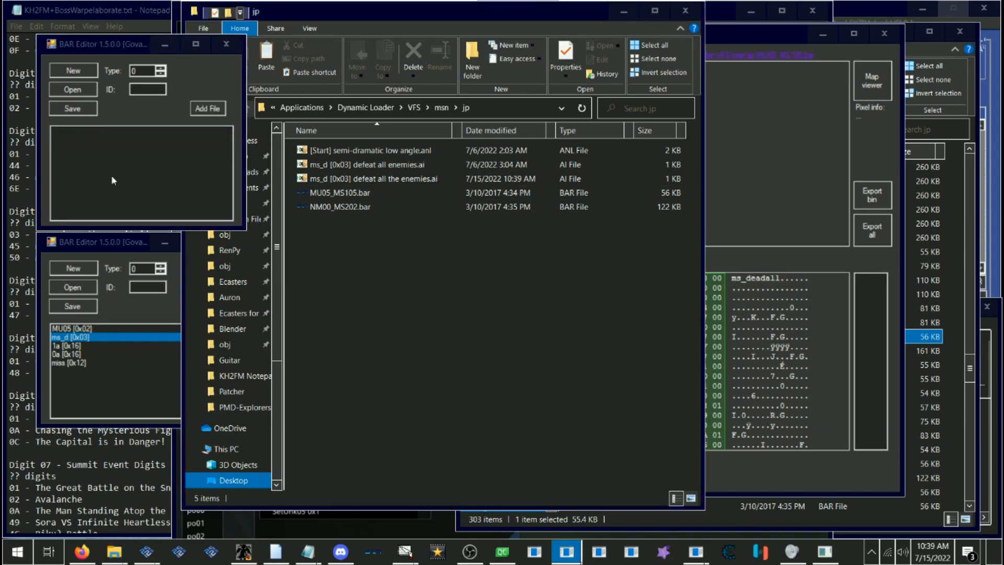
{"action": "left_click_drag", "start_coordinate": [126, 69], "coordinate": [224, 69]}
{"action": "left_click_drag", "start_coordinate": [222, 68], "coordinate": [326, 80]}
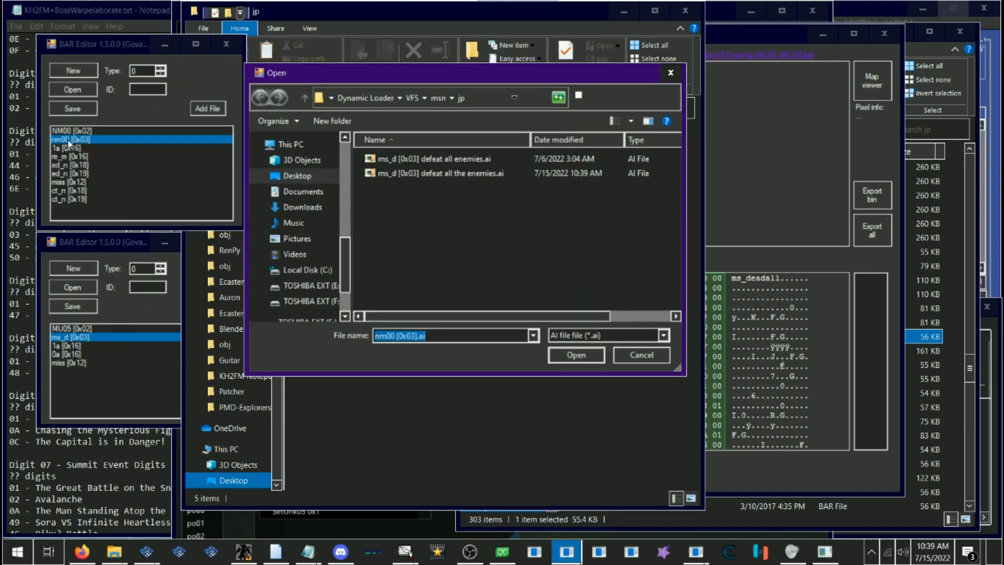
{"action": "left_click", "coordinate": [400, 173]}
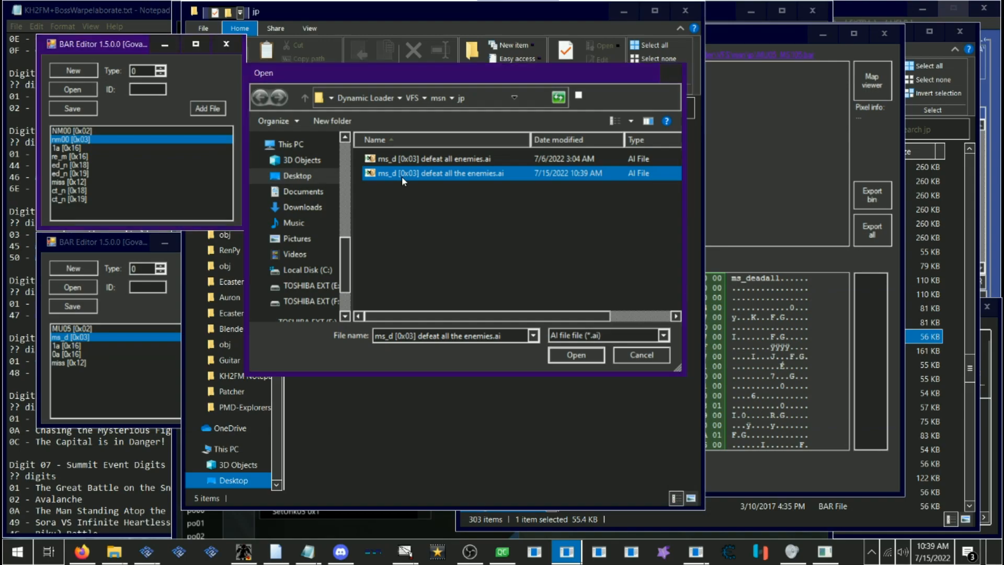
{"action": "double_click", "coordinate": [401, 173]}
Step: Save the edited archive over NM00_MS202.bar in VFS\msn\jp, and switch to the PCSX2 game window at full size
{"action": "left_click", "coordinate": [72, 108]}
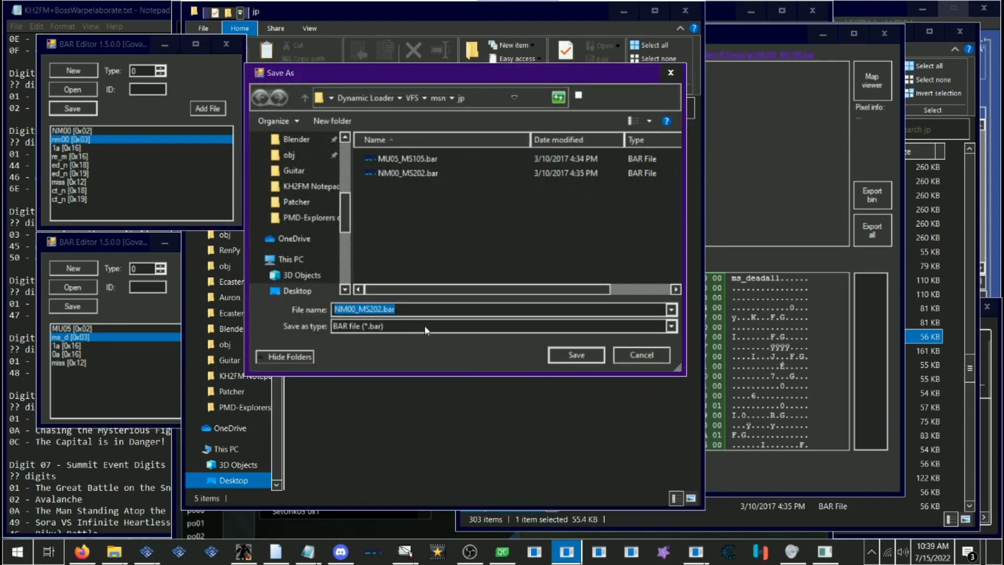
{"action": "left_click", "coordinate": [571, 356]}
{"action": "left_click", "coordinate": [529, 279]}
{"action": "left_click", "coordinate": [148, 554]}
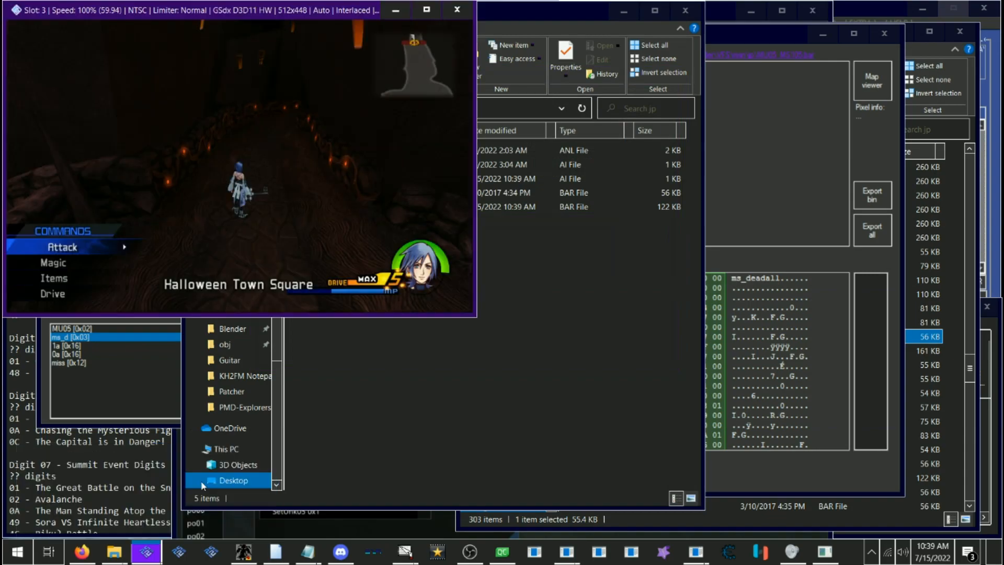
{"action": "double_click", "coordinate": [438, 8]}
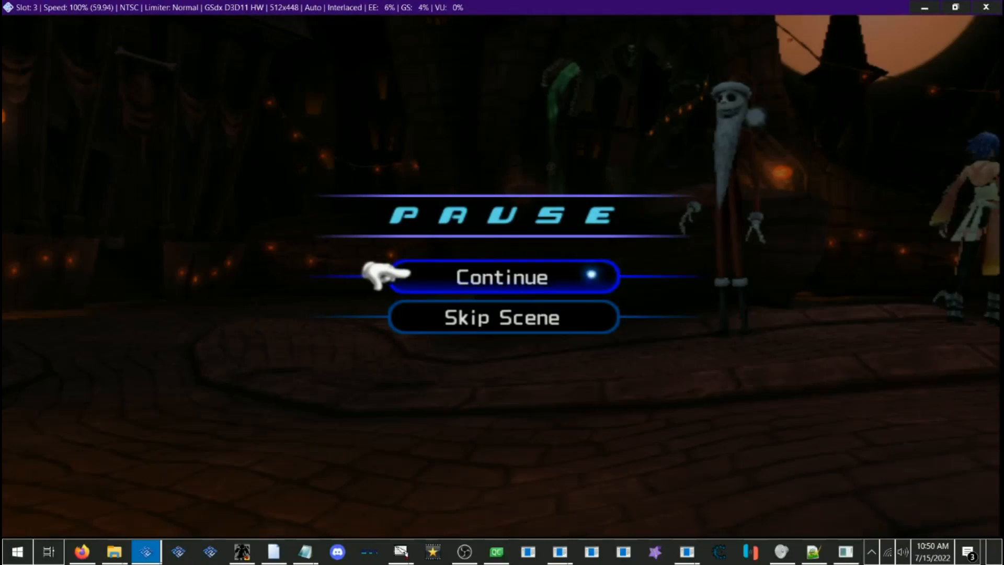
Step: Bring both BAR Editors and the map exploring window with NM00_MS202.bar in front of the paused game
{"action": "left_click", "coordinate": [559, 550]}
{"action": "left_click", "coordinate": [589, 500]}
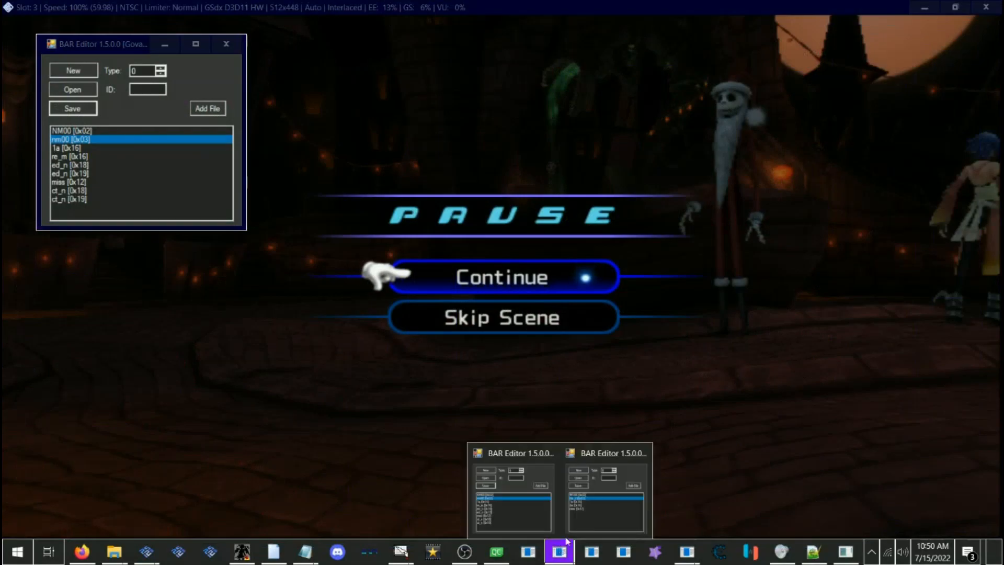
{"action": "left_click", "coordinate": [587, 496]}
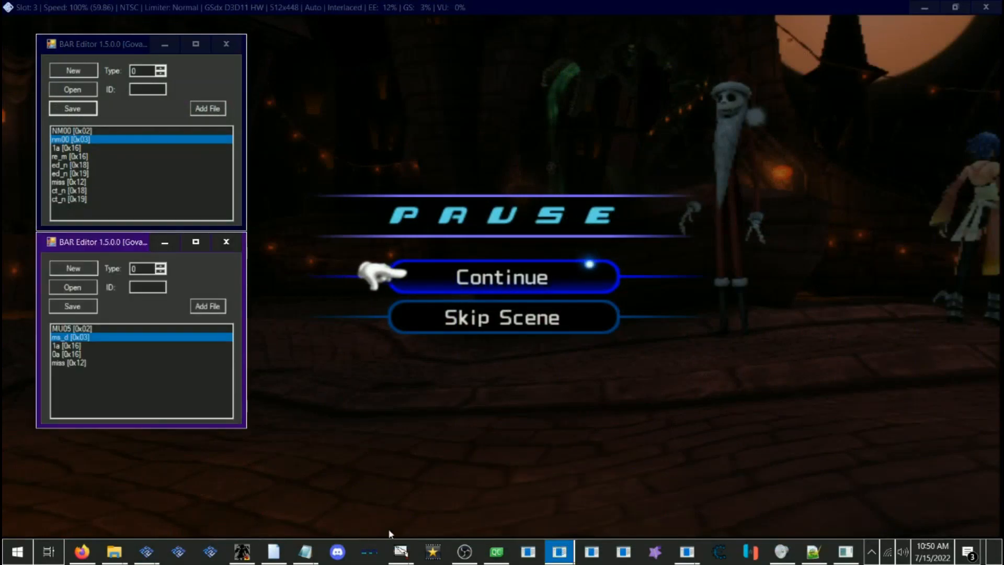
{"action": "mouse_move", "coordinate": [401, 550]}
{"action": "left_click", "coordinate": [393, 463]}
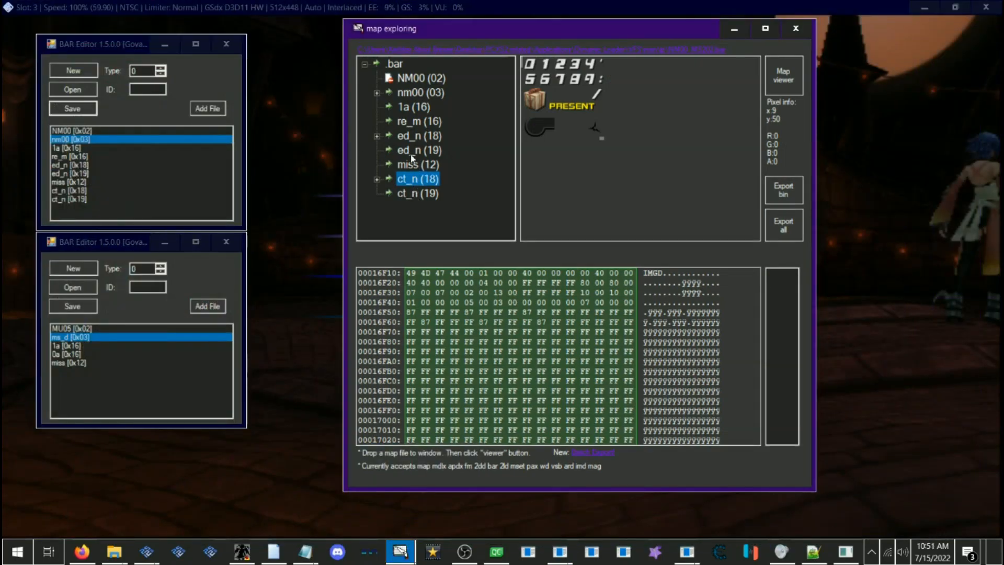
Step: Examine the images and data of the ed_n (18), ed_n (19) and ct_n (18) entries of NM00_MS202.bar
{"action": "key", "text": "Down"}
{"action": "key", "text": "Up"}
{"action": "key", "text": "Down"}
{"action": "left_click", "coordinate": [414, 137]}
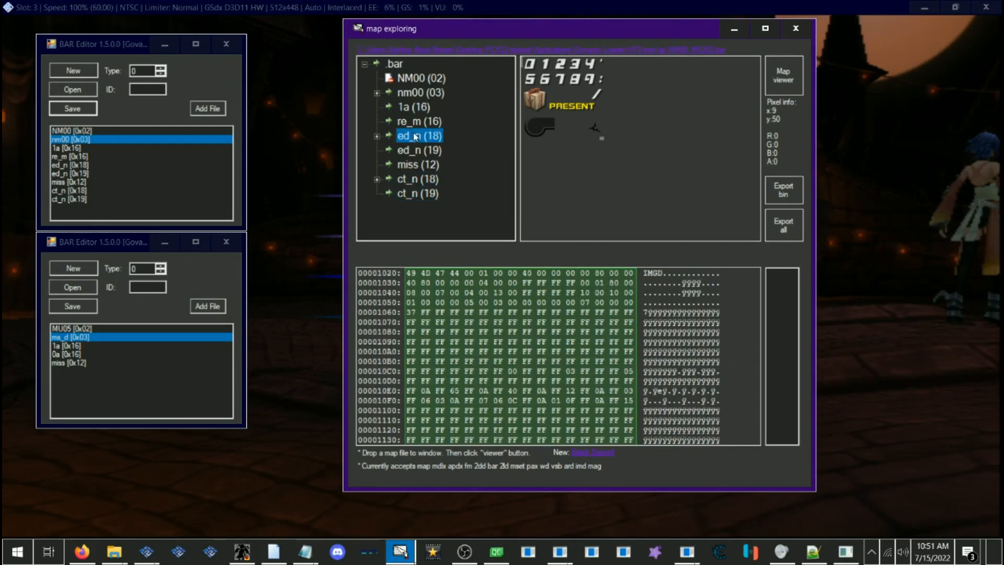
{"action": "left_click", "coordinate": [377, 136]}
{"action": "left_click", "coordinate": [402, 150]}
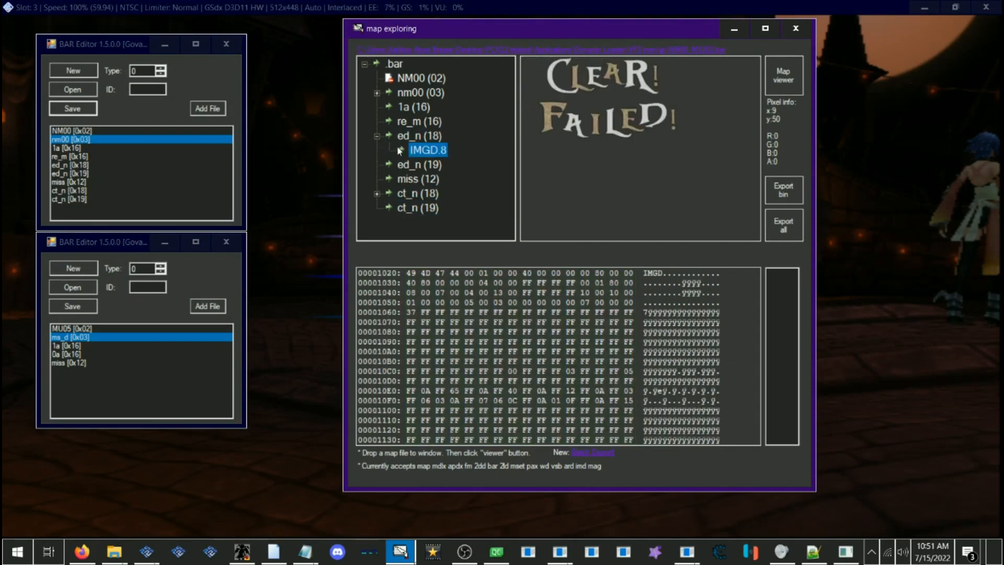
{"action": "left_click", "coordinate": [377, 136]}
{"action": "left_click", "coordinate": [411, 150]}
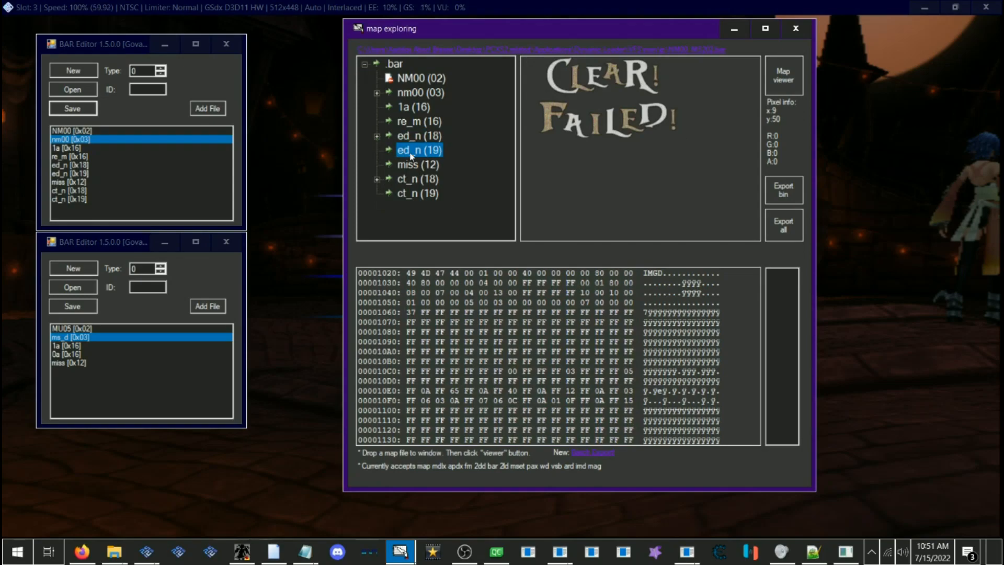
{"action": "left_click", "coordinate": [413, 180]}
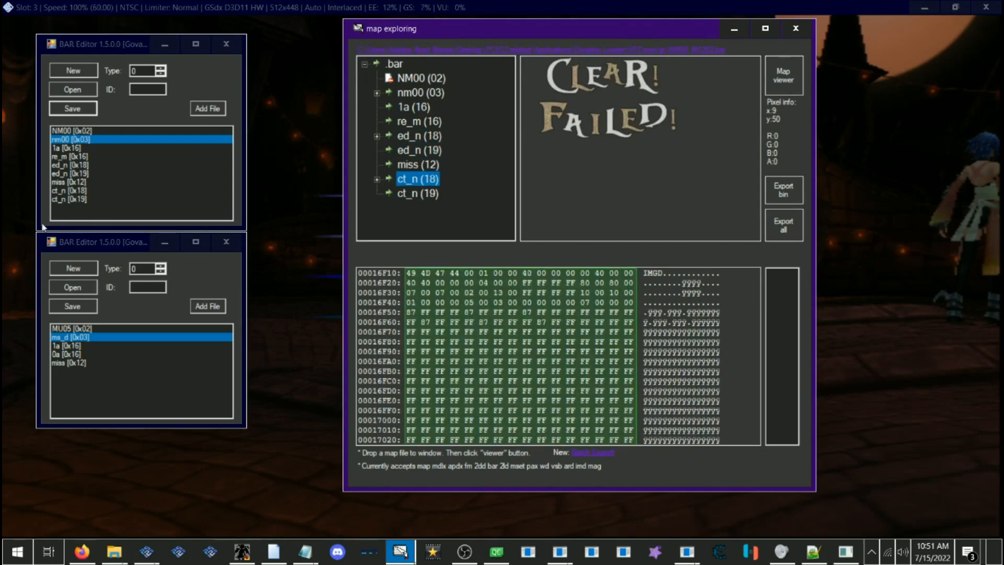
Step: Delete the ct_n [0x18] and ct_n [0x19] entries from NM00_MS202.bar
{"action": "left_click", "coordinate": [58, 191]}
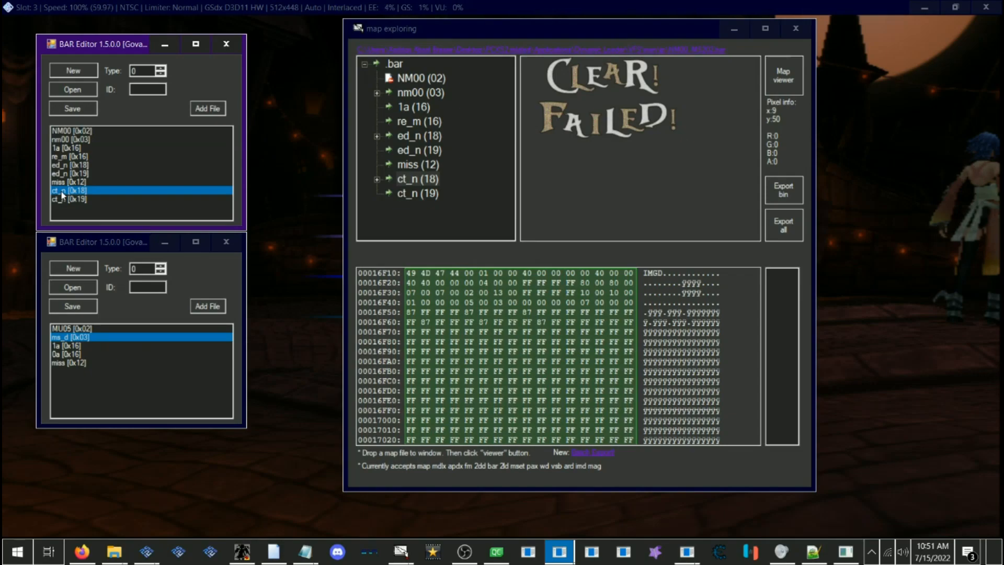
{"action": "right_click", "coordinate": [62, 195]}
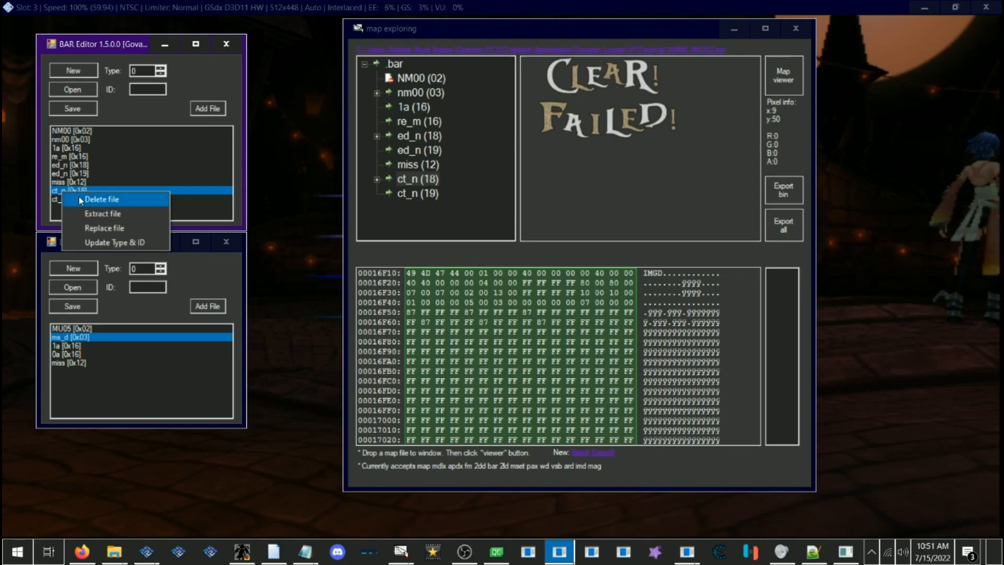
{"action": "left_click", "coordinate": [79, 195]}
{"action": "right_click", "coordinate": [71, 193]}
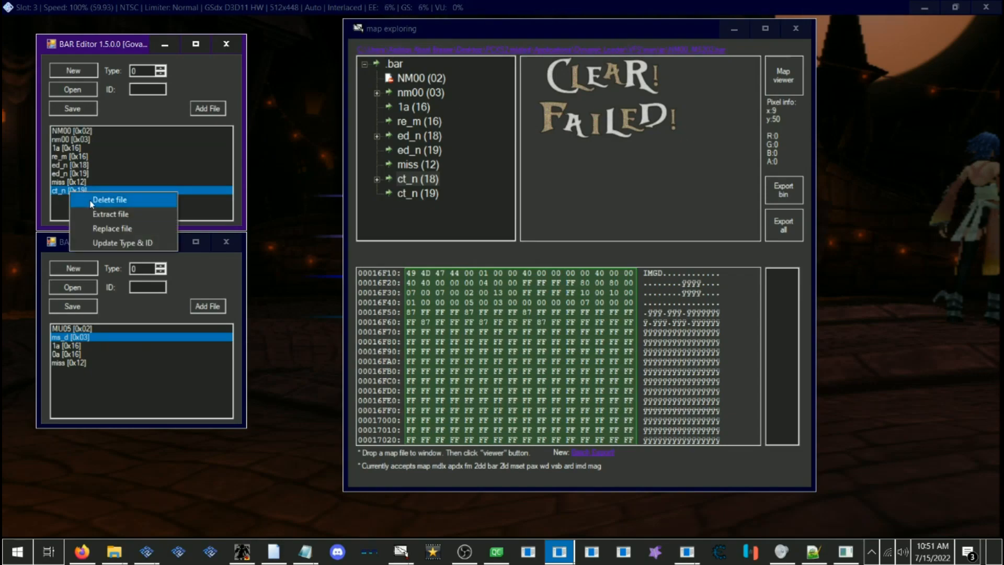
{"action": "left_click", "coordinate": [90, 201]}
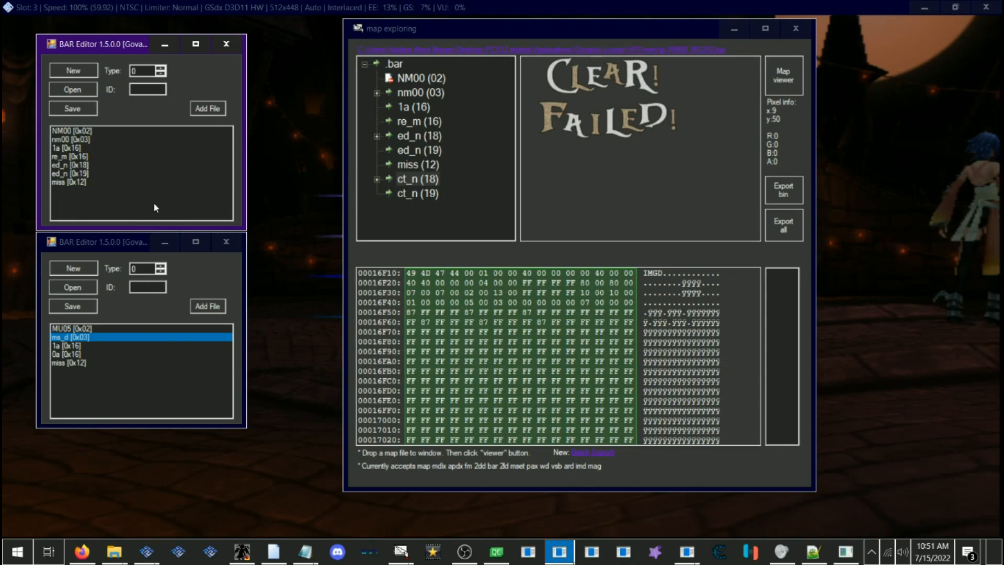
Step: Check the re_m (16) entry's hex data and save the trimmed archive over NM00_MS202.bar
{"action": "left_click", "coordinate": [409, 123]}
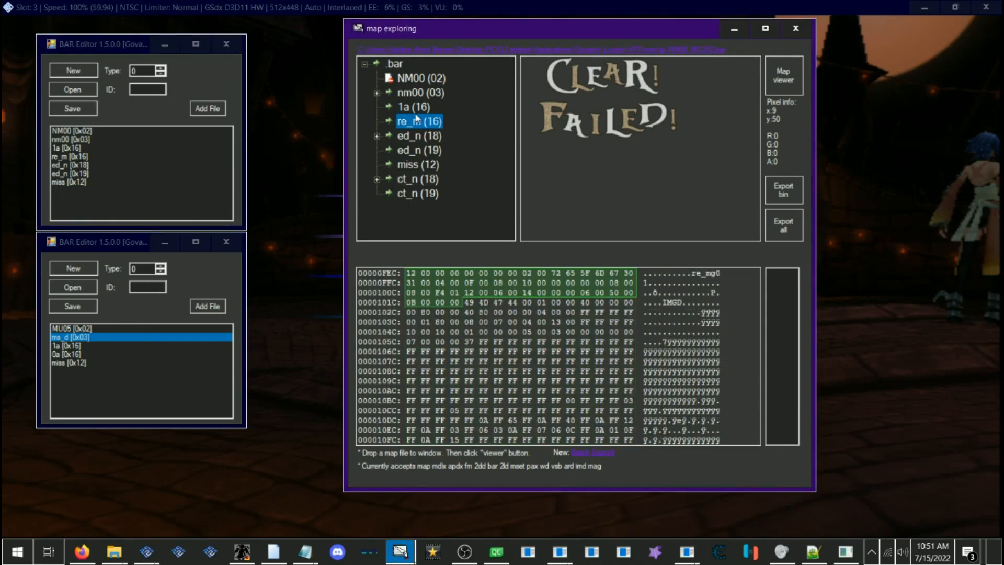
{"action": "left_click", "coordinate": [73, 109]}
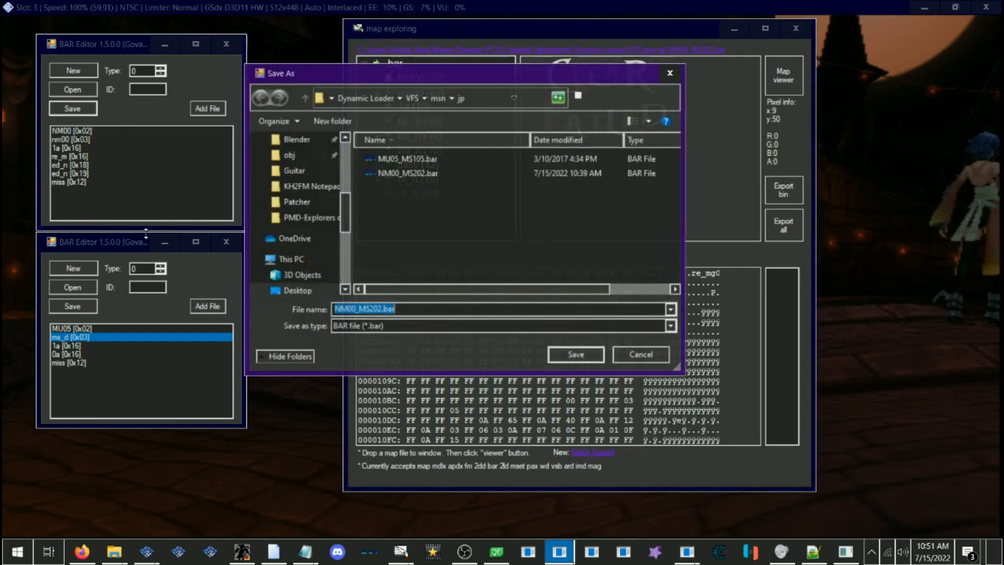
{"action": "double_click", "coordinate": [411, 177]}
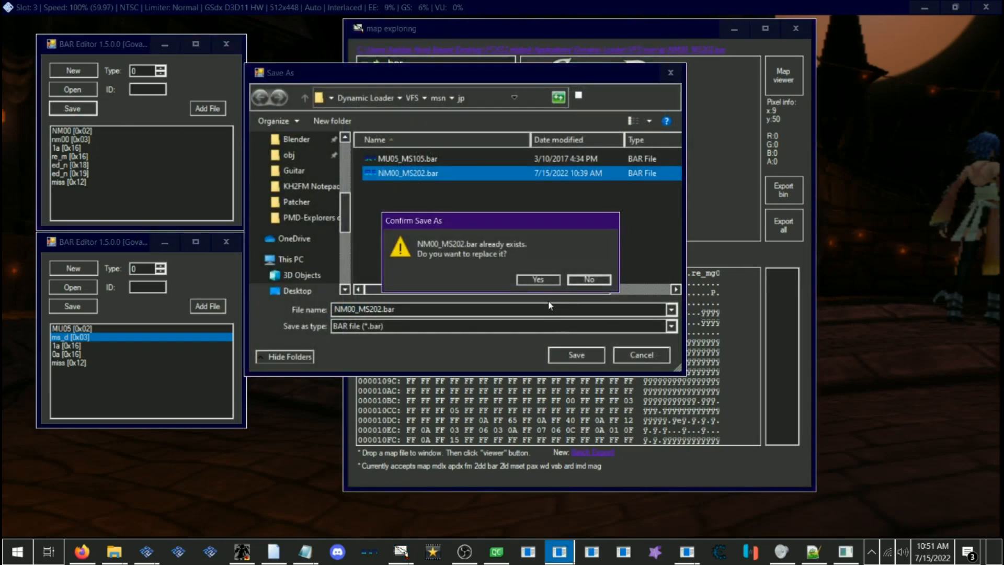
{"action": "left_click", "coordinate": [522, 287]}
Step: Switch to the PCSX2 game window, load the slot 3 save state to test the battle, and restore the window to its smaller size
{"action": "left_click", "coordinate": [139, 516]}
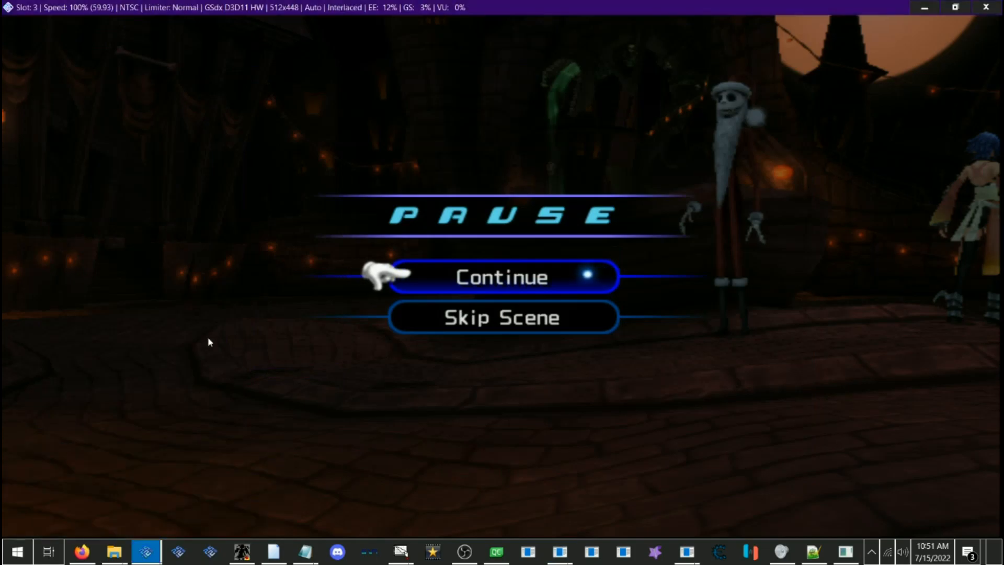
{"action": "key", "text": "F3"}
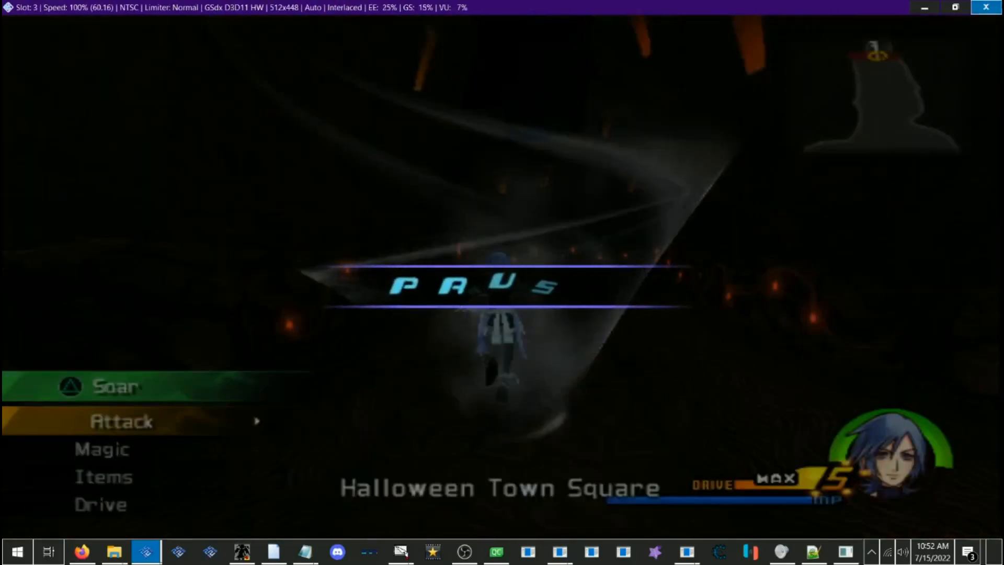
{"action": "left_click", "coordinate": [956, 7]}
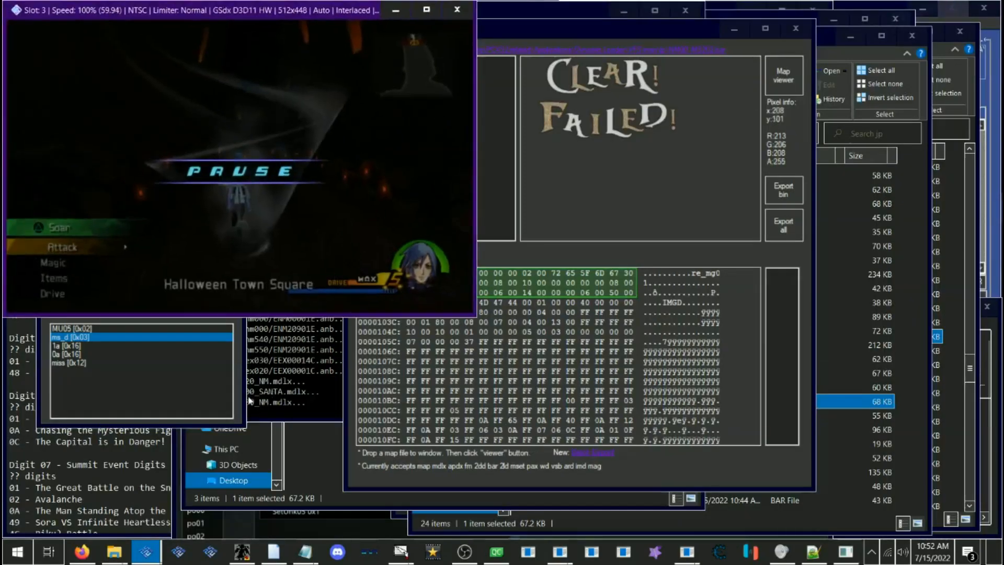
Step: Return to the BAR Editors and map exploring, and compare the hex data of the 1a (16) and re_m (16) entries of NM00_MS202.bar
{"action": "left_click", "coordinate": [238, 421]}
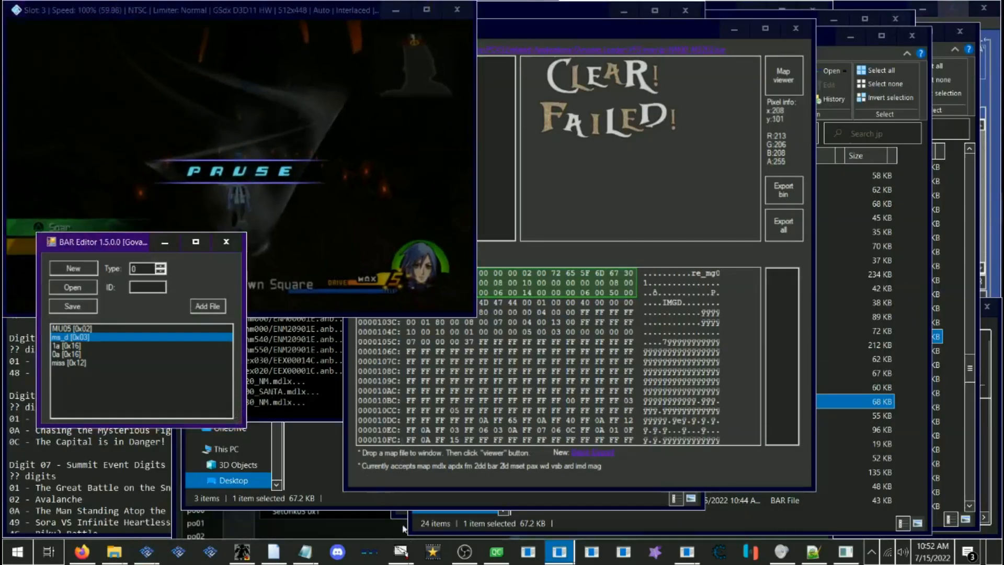
{"action": "mouse_move", "coordinate": [560, 551]}
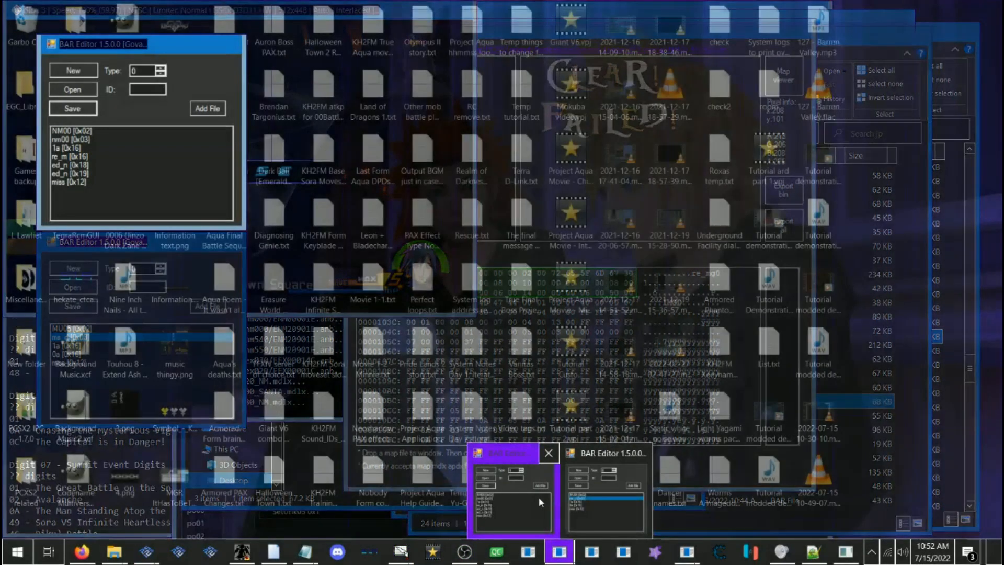
{"action": "left_click", "coordinate": [539, 497]}
{"action": "left_click", "coordinate": [537, 266]}
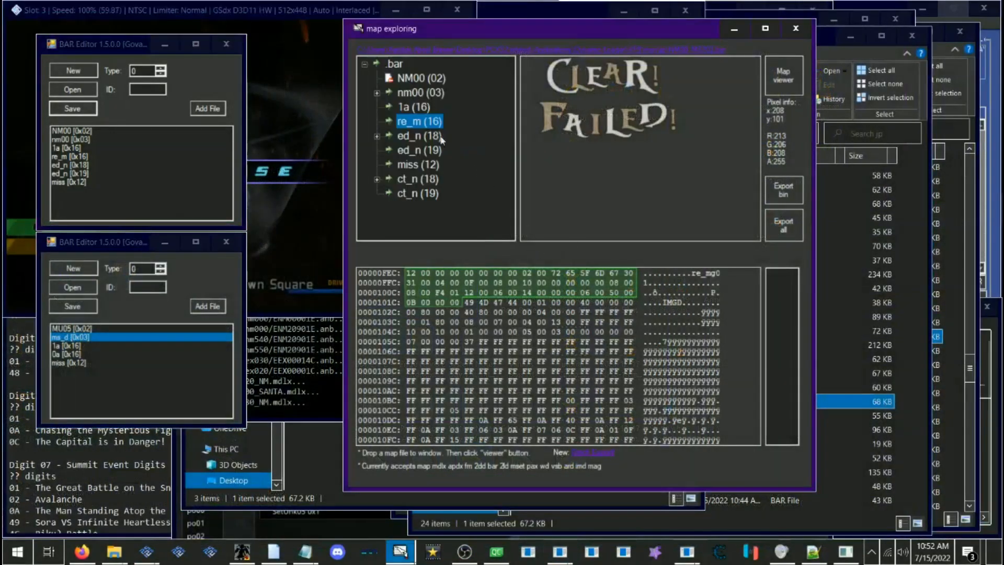
{"action": "left_click", "coordinate": [407, 106]}
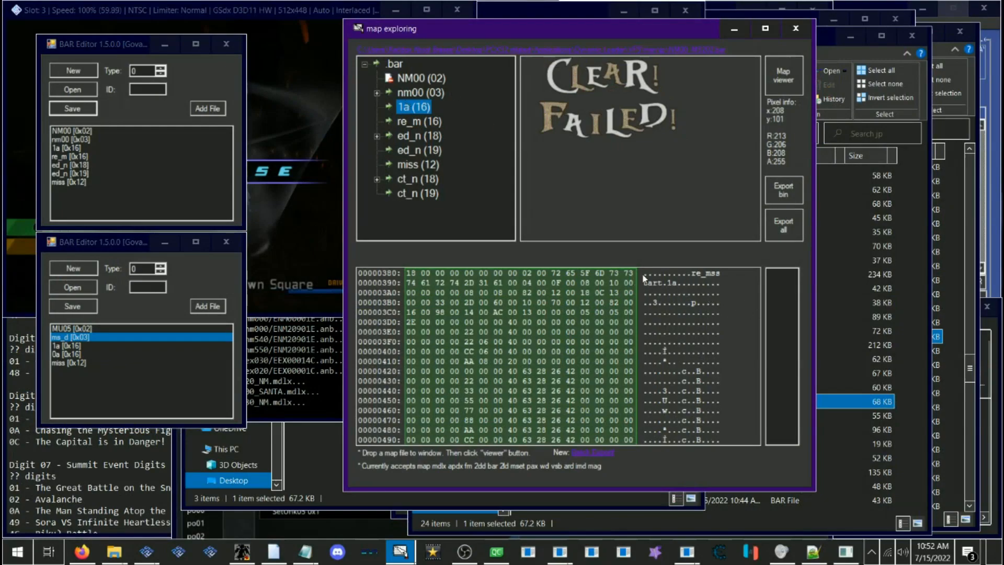
{"action": "left_click", "coordinate": [407, 122]}
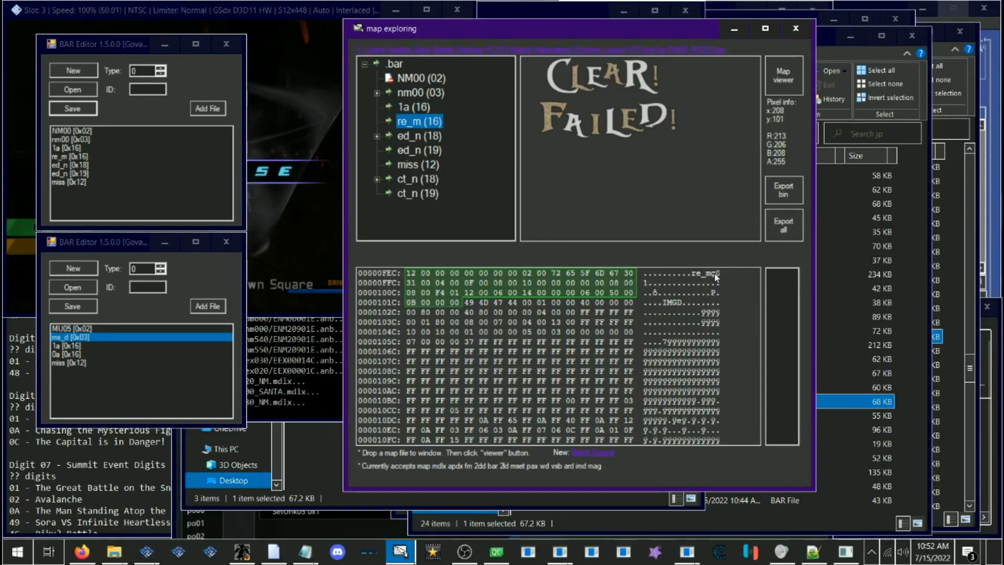
{"action": "left_click", "coordinate": [411, 107]}
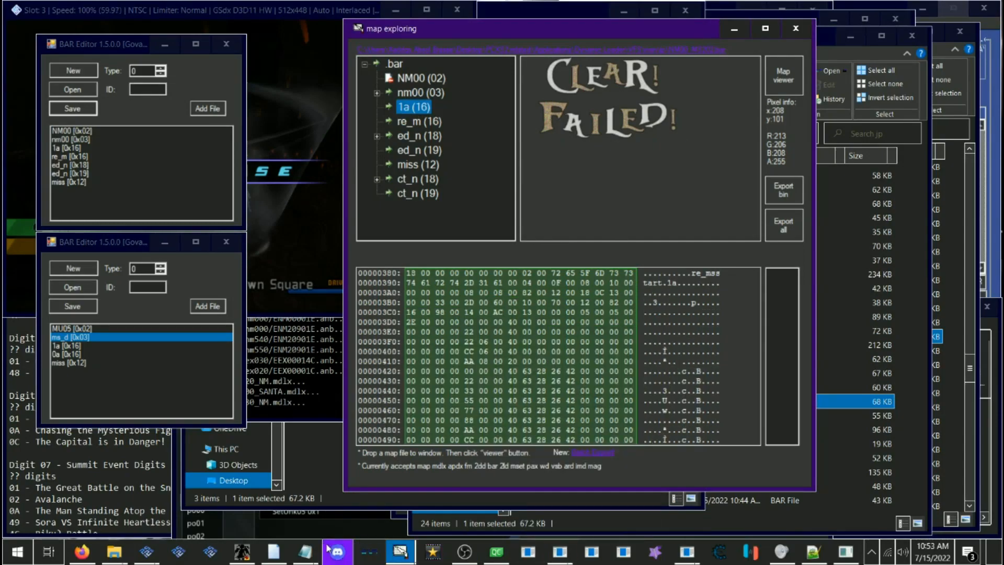
Step: In the KH2FM+BossWarpelaborate.txt notes, find the Imperial Square event digits for Heartless Waves Battle (2nd Visit)
{"action": "mouse_move", "coordinate": [701, 555]}
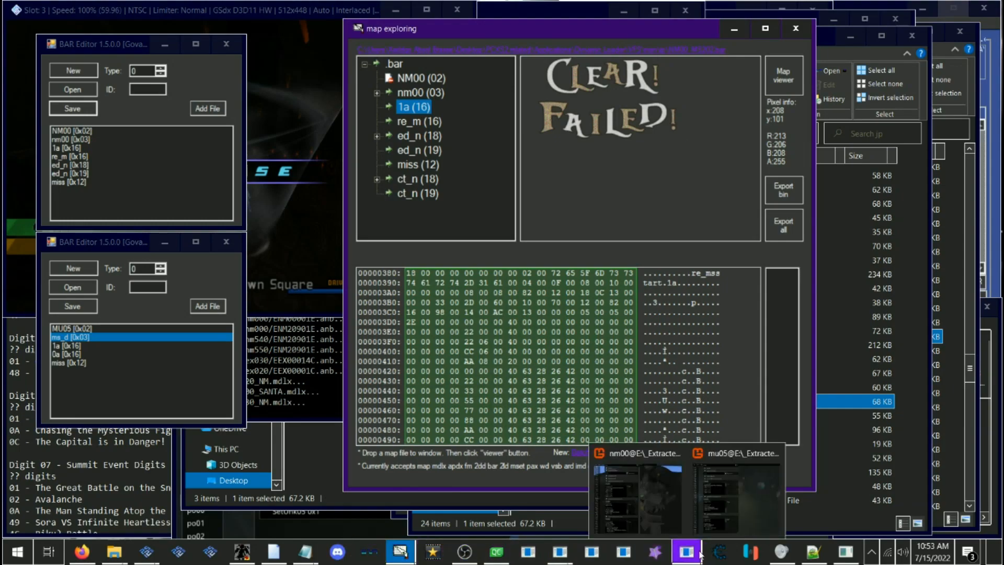
{"action": "left_click", "coordinate": [304, 551]}
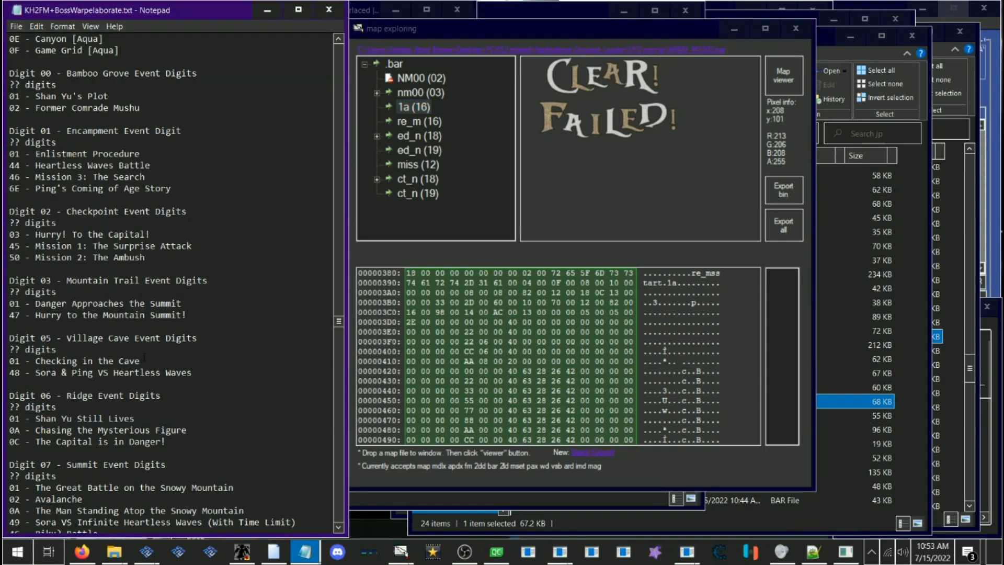
{"action": "scroll", "coordinate": [142, 357], "scroll_direction": "up", "scroll_amount": 3}
{"action": "scroll", "coordinate": [157, 335], "scroll_direction": "down", "scroll_amount": 6}
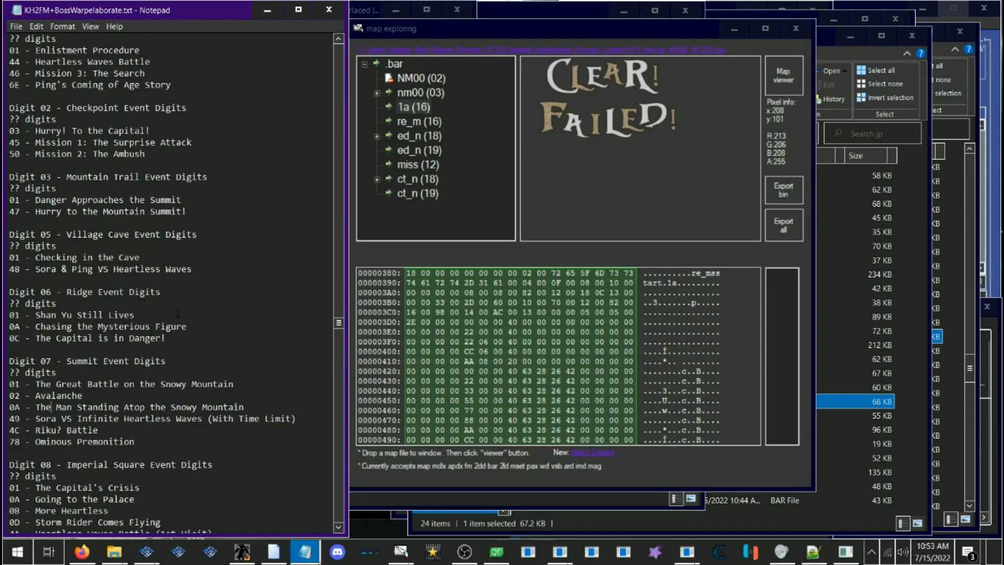
{"action": "scroll", "coordinate": [178, 312], "scroll_direction": "down", "scroll_amount": 3}
{"action": "scroll", "coordinate": [208, 320], "scroll_direction": "down", "scroll_amount": 2}
{"action": "left_click_drag", "start_coordinate": [93, 384], "coordinate": [98, 384]}
{"action": "left_click_drag", "start_coordinate": [212, 384], "coordinate": [30, 384]}
{"action": "left_click", "coordinate": [62, 384]}
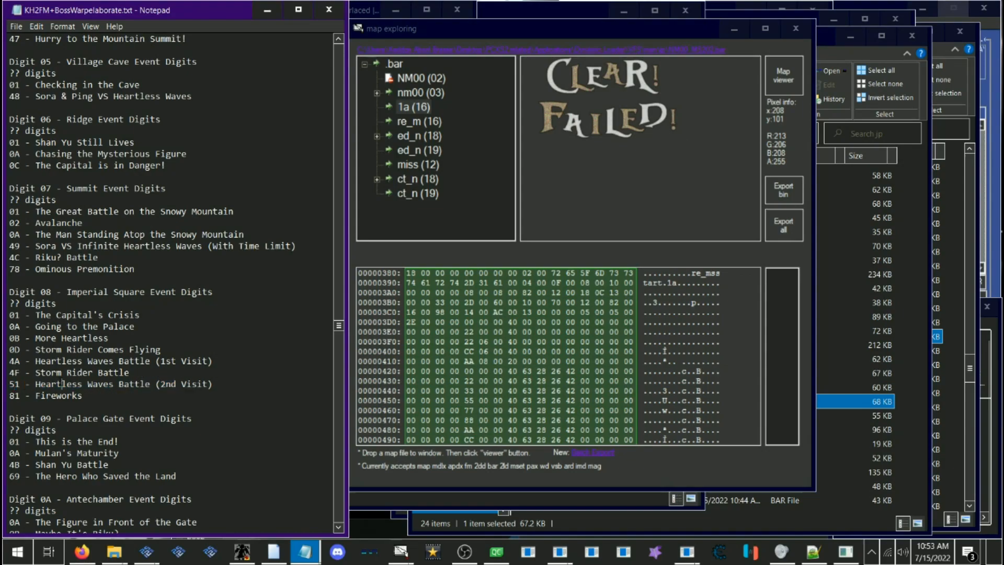
{"action": "left_click_drag", "start_coordinate": [222, 386], "coordinate": [17, 385]}
{"action": "left_click", "coordinate": [20, 384]}
{"action": "left_click", "coordinate": [10, 383]}
{"action": "mouse_move", "coordinate": [9, 384]}
{"action": "left_mouse_down"}
{"action": "mouse_move", "coordinate": [187, 384]}
{"action": "mouse_move", "coordinate": [14, 384]}
{"action": "left_mouse_up"}
{"action": "left_click", "coordinate": [209, 383]}
{"action": "left_click", "coordinate": [90, 384]}
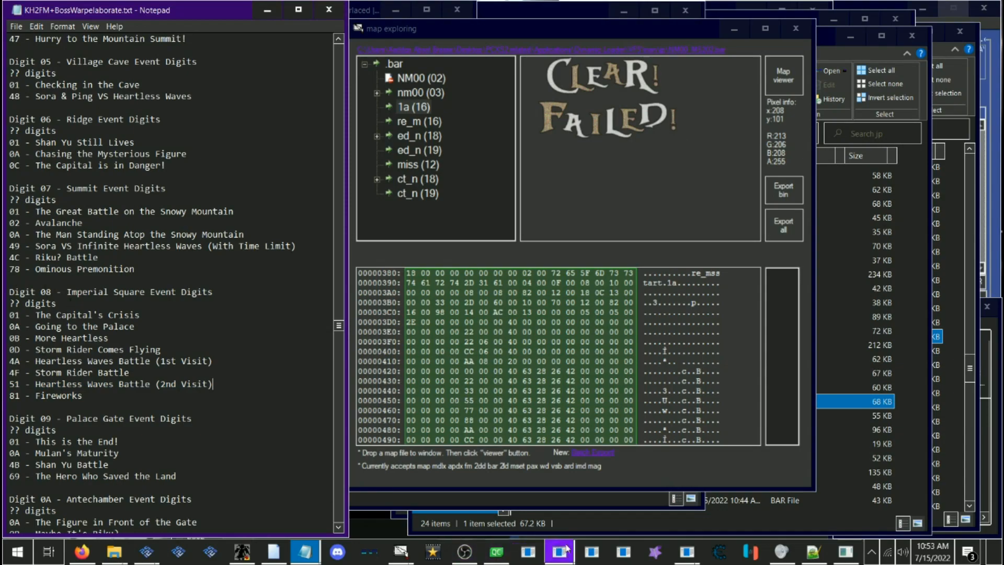
Step: Switch to the mu05 Map Studio window, load map mu08, and find the mission file of Program 0x51 in its btl spawn script
{"action": "mouse_move", "coordinate": [705, 552]}
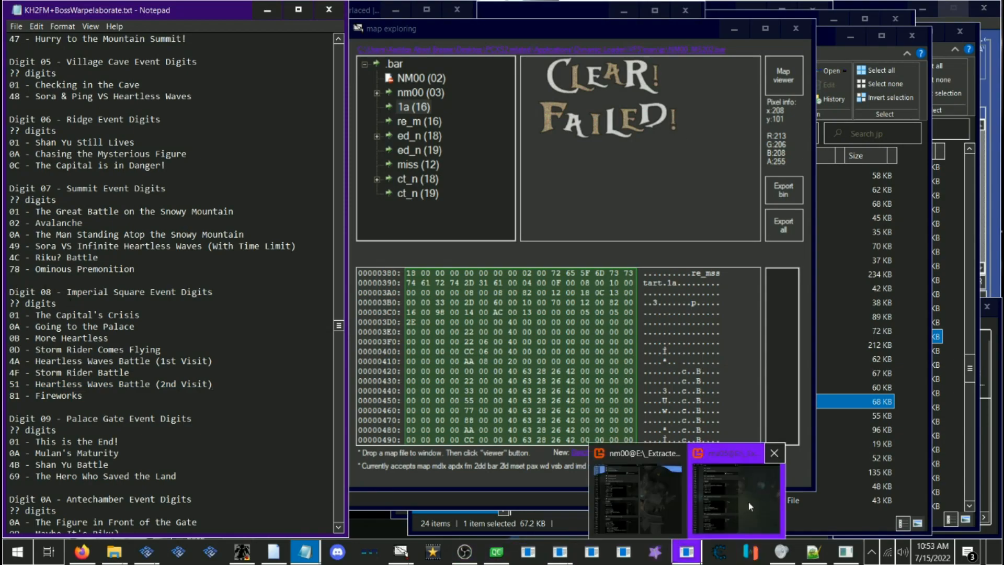
{"action": "left_click", "coordinate": [751, 501]}
{"action": "left_click", "coordinate": [198, 300]}
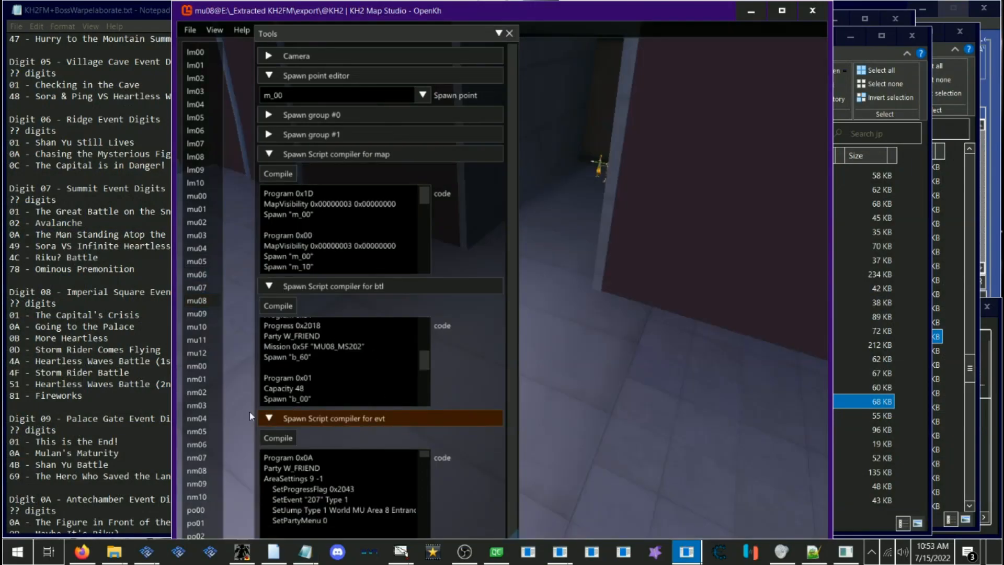
{"action": "scroll", "coordinate": [329, 368], "scroll_direction": "up", "scroll_amount": 1}
{"action": "left_click", "coordinate": [325, 361]}
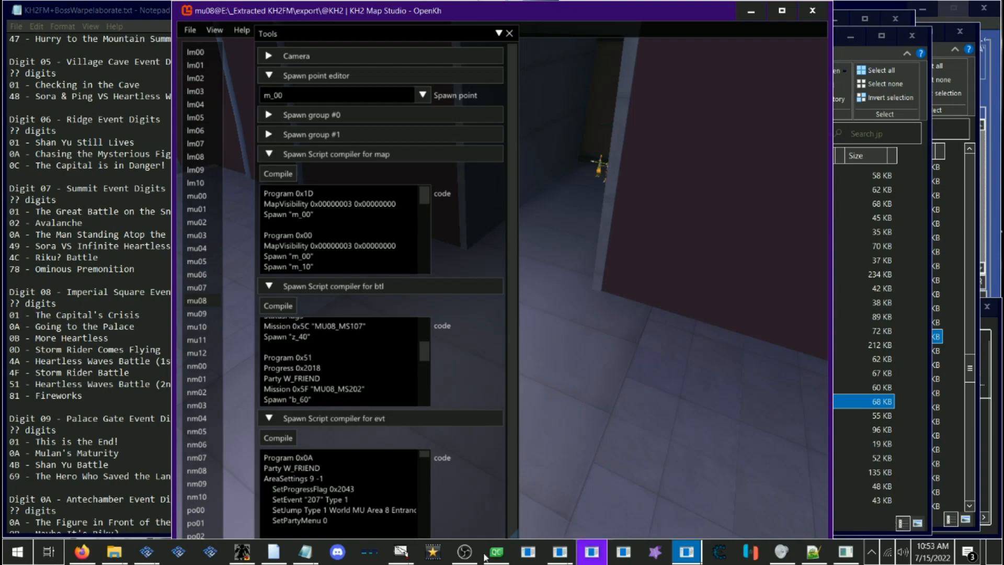
{"action": "mouse_move", "coordinate": [114, 551]}
{"action": "mouse_move", "coordinate": [290, 494]}
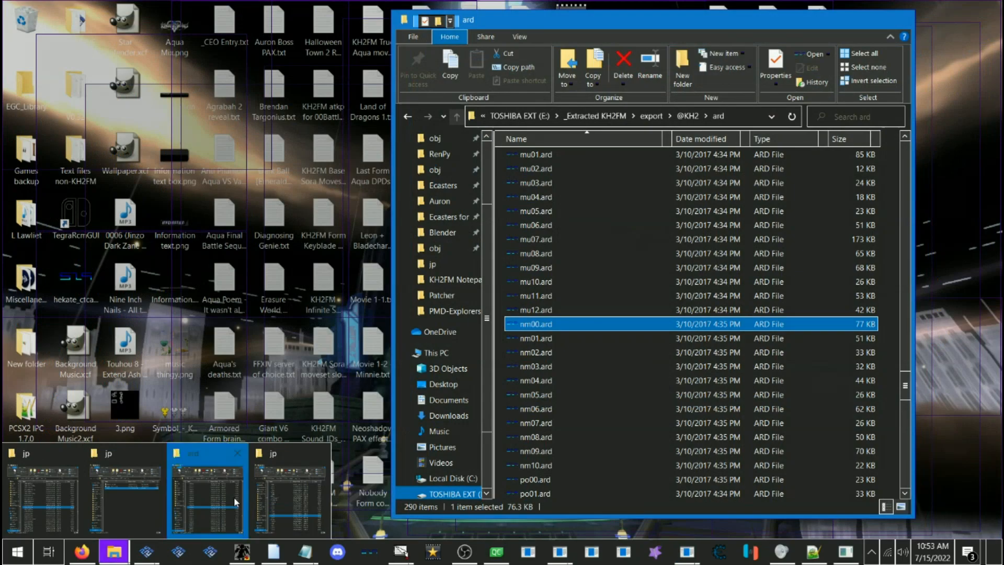
{"action": "left_click", "coordinate": [234, 496]}
{"action": "left_click", "coordinate": [688, 115]}
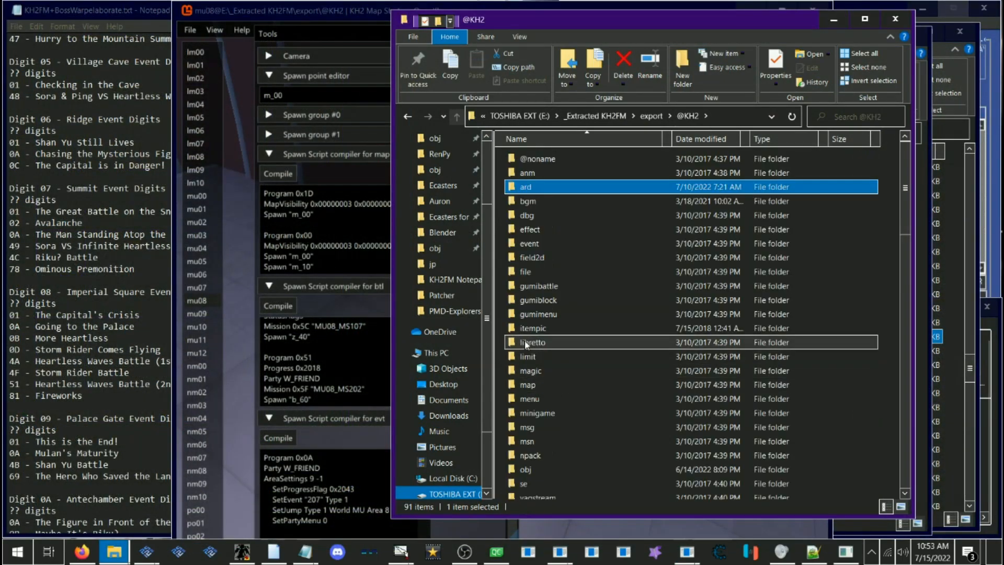
{"action": "double_click", "coordinate": [528, 441]}
{"action": "double_click", "coordinate": [530, 158]}
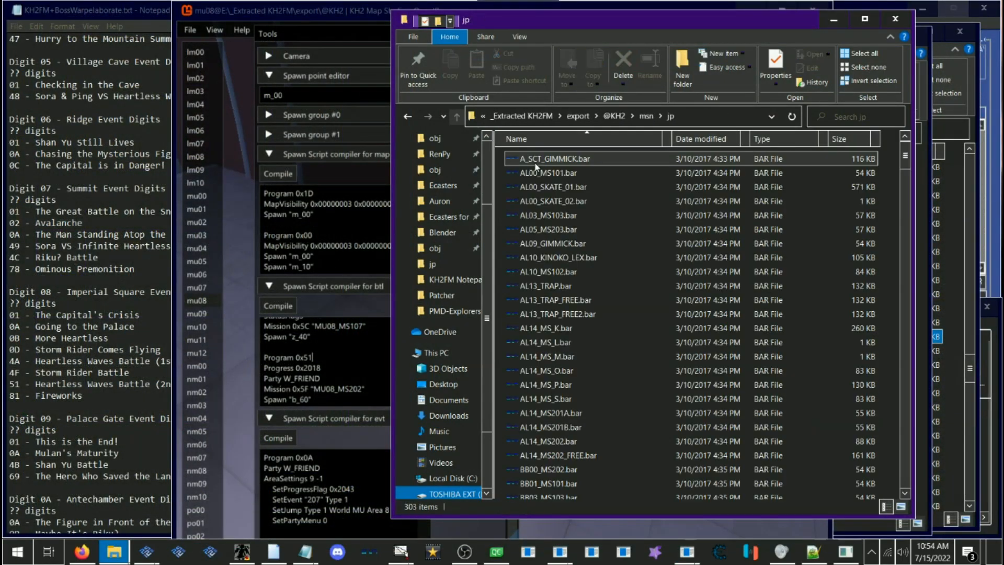
{"action": "scroll", "coordinate": [636, 305], "scroll_direction": "down", "scroll_amount": 15}
{"action": "scroll", "coordinate": [686, 312], "scroll_direction": "down", "scroll_amount": 20}
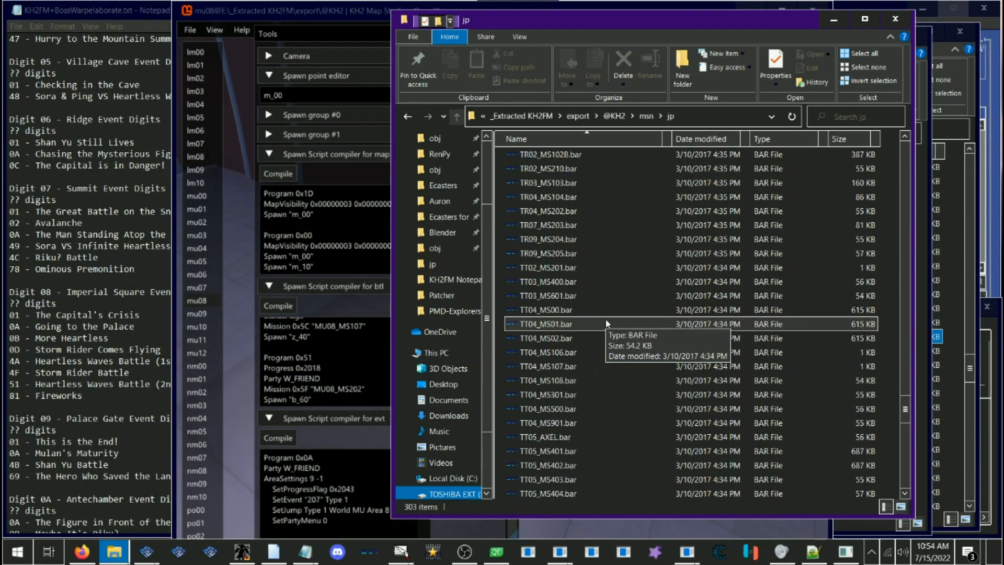
{"action": "scroll", "coordinate": [605, 317], "scroll_direction": "up", "scroll_amount": 10}
{"action": "left_click", "coordinate": [563, 352]}
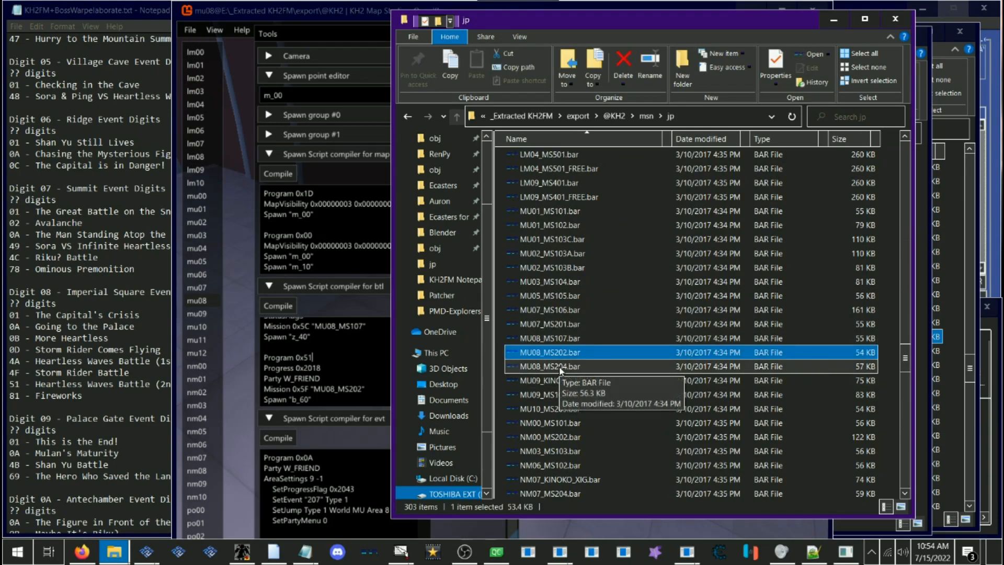
Step: Load MU08_MS202.bar into the second BAR Editor in place of the MU05 archive and select its 2a [0x16] entry
{"action": "mouse_move", "coordinate": [571, 558]}
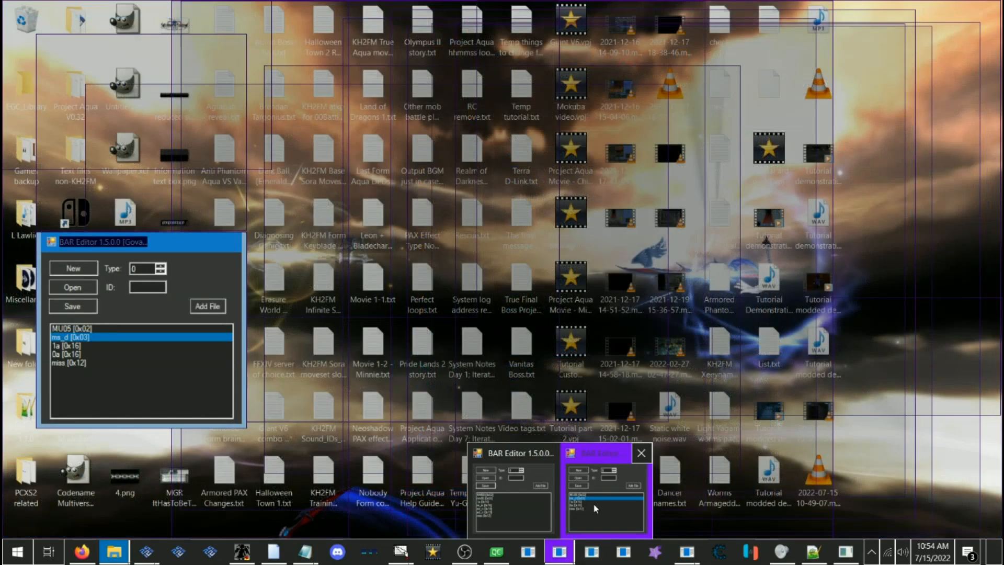
{"action": "left_click", "coordinate": [595, 507]}
{"action": "left_click_drag", "start_coordinate": [544, 355], "coordinate": [94, 298]}
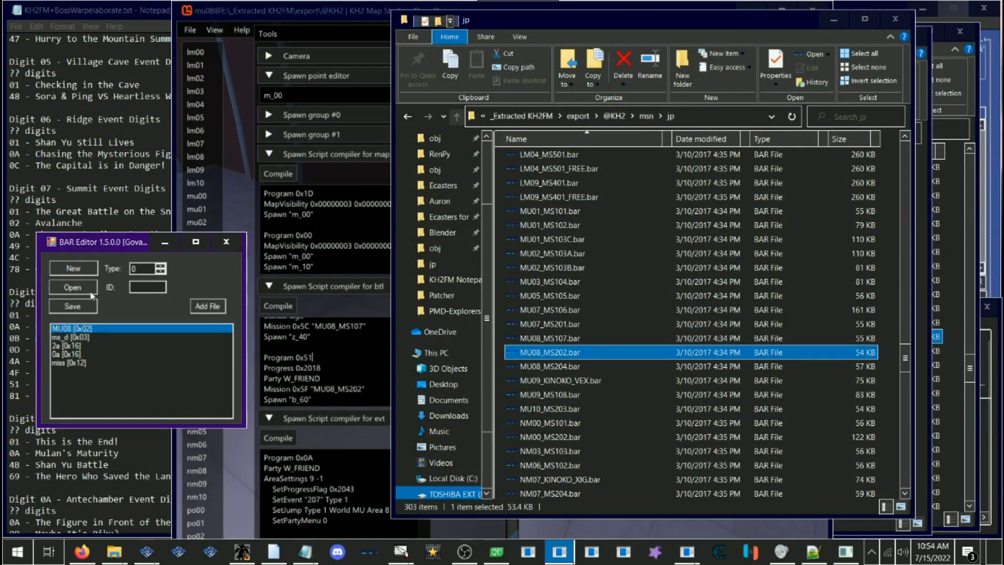
{"action": "left_click", "coordinate": [71, 346]}
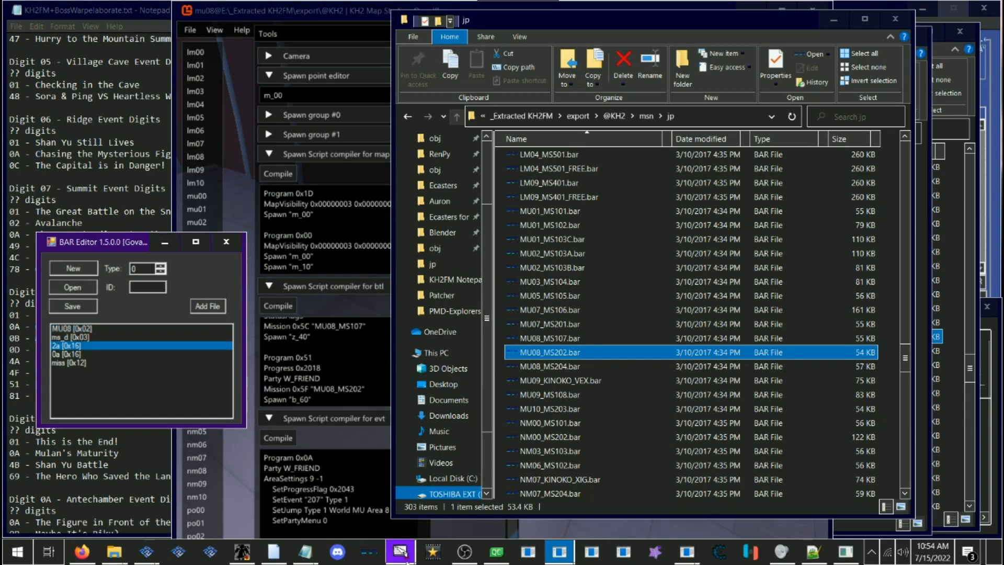
Step: Load MU08_MS202.bar into map exploring and examine the hex data of its 2a (16) entry
{"action": "left_click", "coordinate": [437, 502]}
{"action": "left_click_drag", "start_coordinate": [574, 35], "coordinate": [341, 35]}
{"action": "left_click", "coordinate": [538, 354]}
{"action": "left_click_drag", "start_coordinate": [537, 356], "coordinate": [217, 184]}
{"action": "left_click", "coordinate": [273, 114]}
{"action": "left_click", "coordinate": [271, 115]}
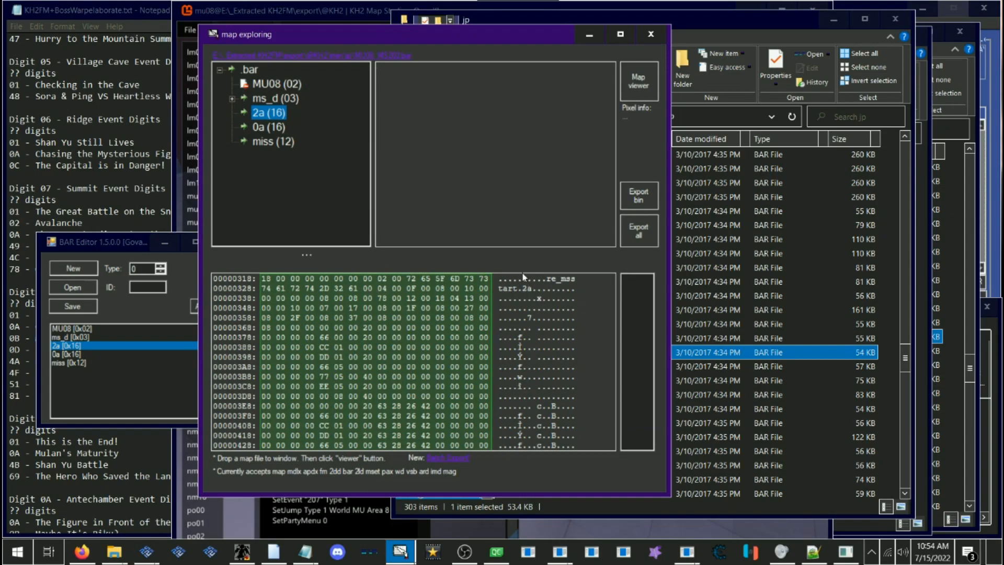
Step: Extract the 2a [0x16] entry of MU08_MS202.bar to the Dynamic Loader msn\jp folder as "[Start] dramatic 2a [0x16].anl"
{"action": "right_click", "coordinate": [74, 349]}
{"action": "left_click", "coordinate": [94, 365]}
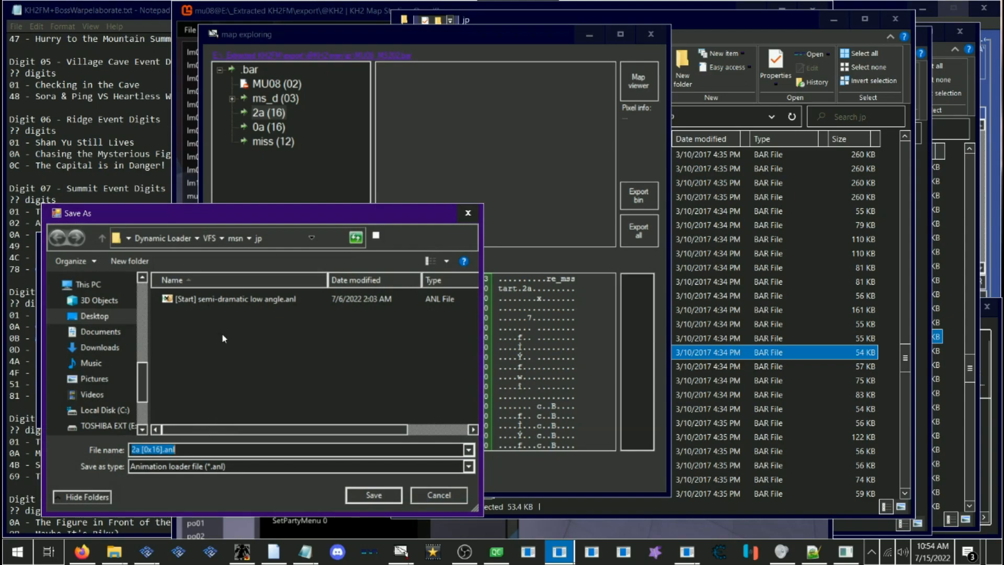
{"action": "left_click", "coordinate": [152, 449]}
{"action": "left_click", "coordinate": [132, 449]}
{"action": "type", "text": "[Start]"}
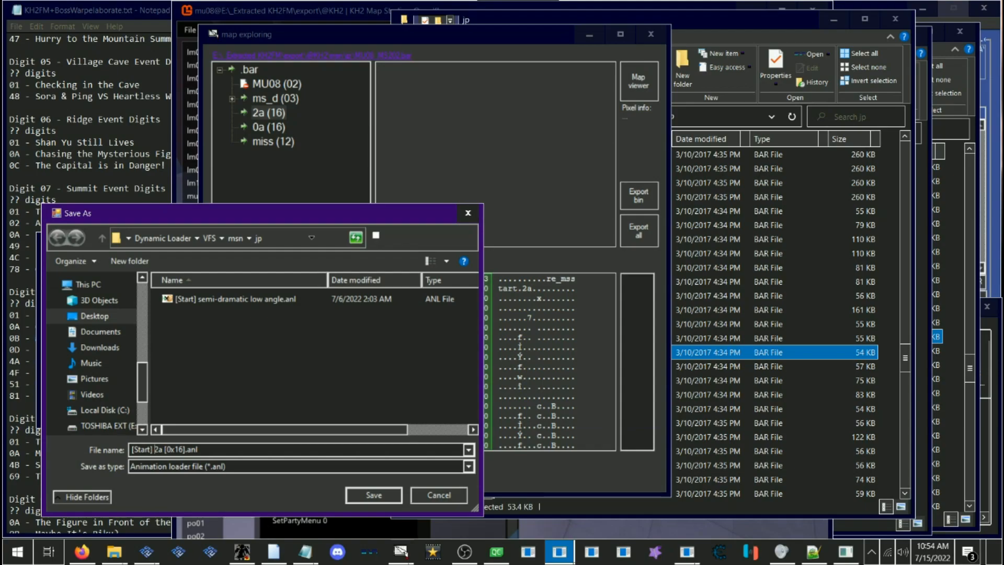
{"action": "type", "text": "dramatic"}
{"action": "key", "text": "Return"}
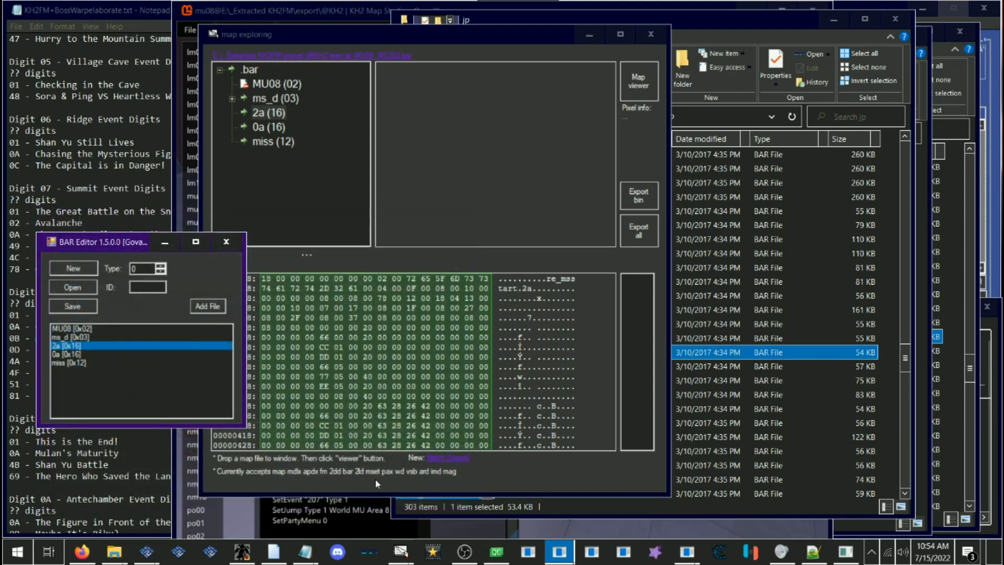
Step: In the NM00_MS202.bar BAR Editor, replace the 1a [0x16] entry with "[Start] dramatic 2a [0x16].anl"
{"action": "mouse_move", "coordinate": [559, 552]}
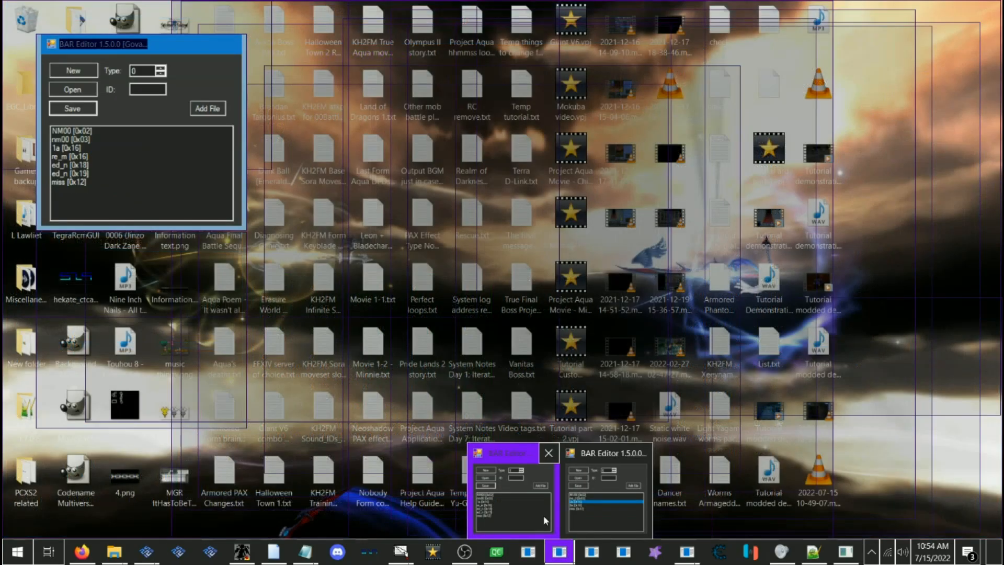
{"action": "left_click", "coordinate": [545, 520]}
{"action": "left_click", "coordinate": [73, 148]}
{"action": "right_click", "coordinate": [74, 149]}
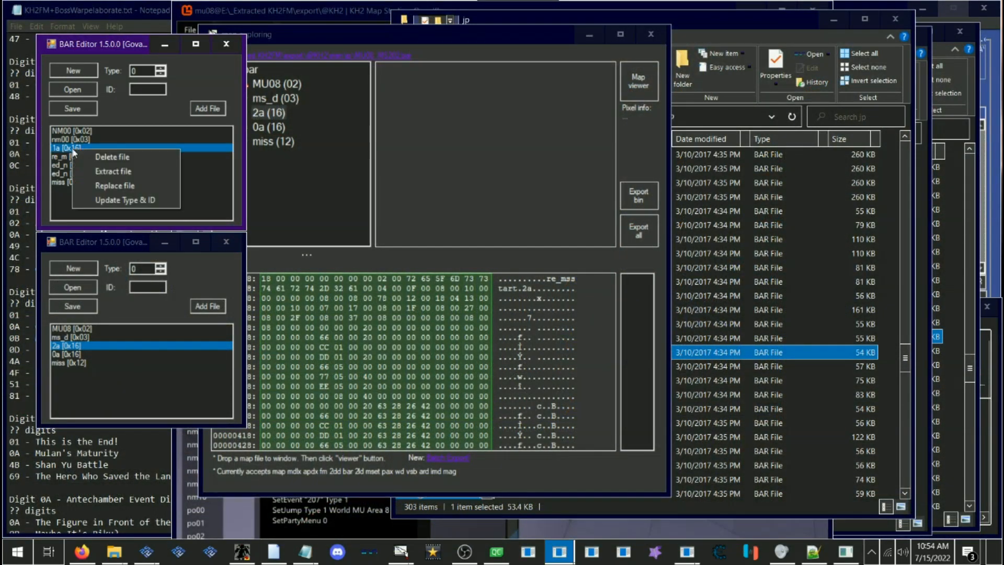
{"action": "left_click", "coordinate": [60, 151]}
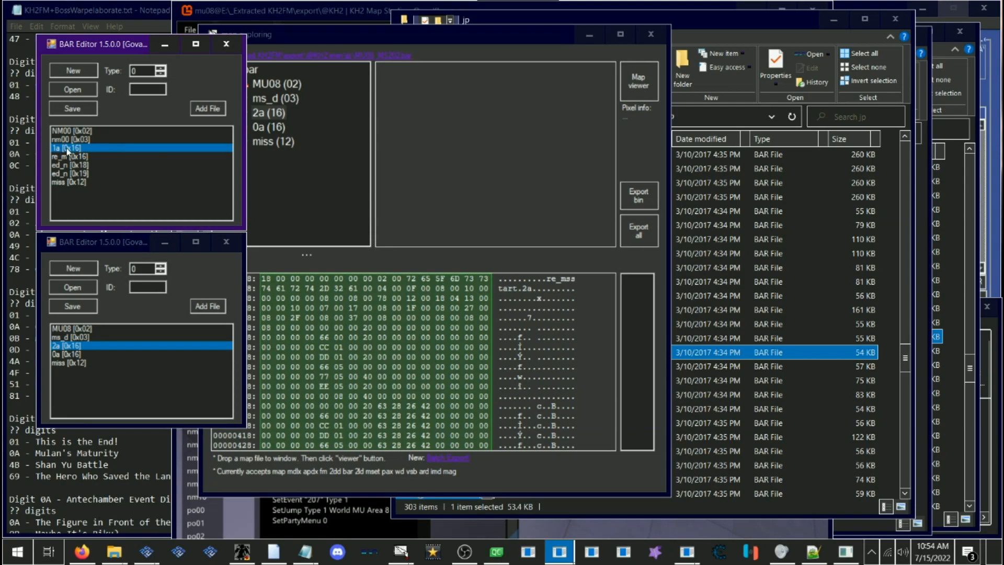
{"action": "right_click", "coordinate": [67, 150]}
{"action": "left_click", "coordinate": [97, 184]}
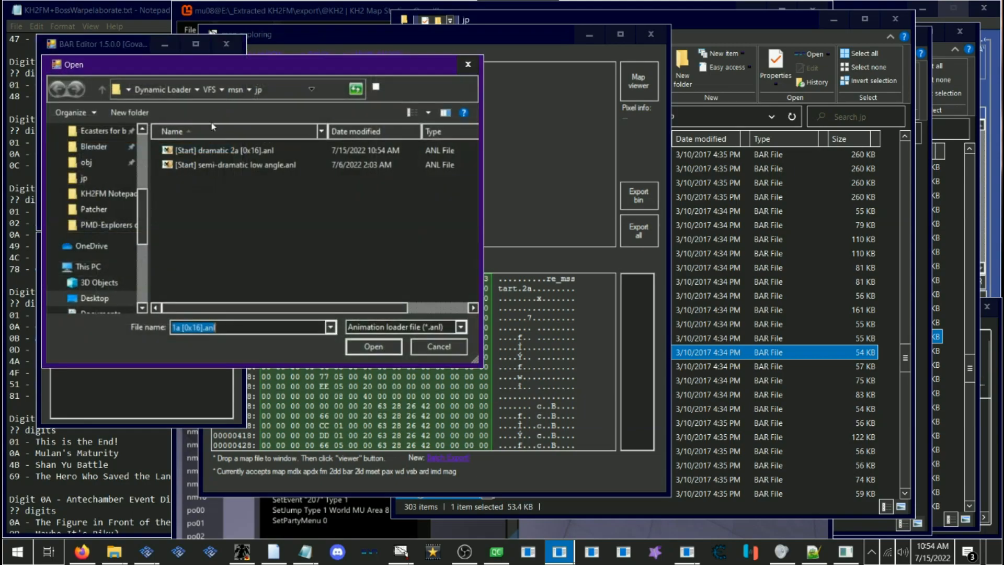
{"action": "left_click_drag", "start_coordinate": [172, 64], "coordinate": [378, 65]}
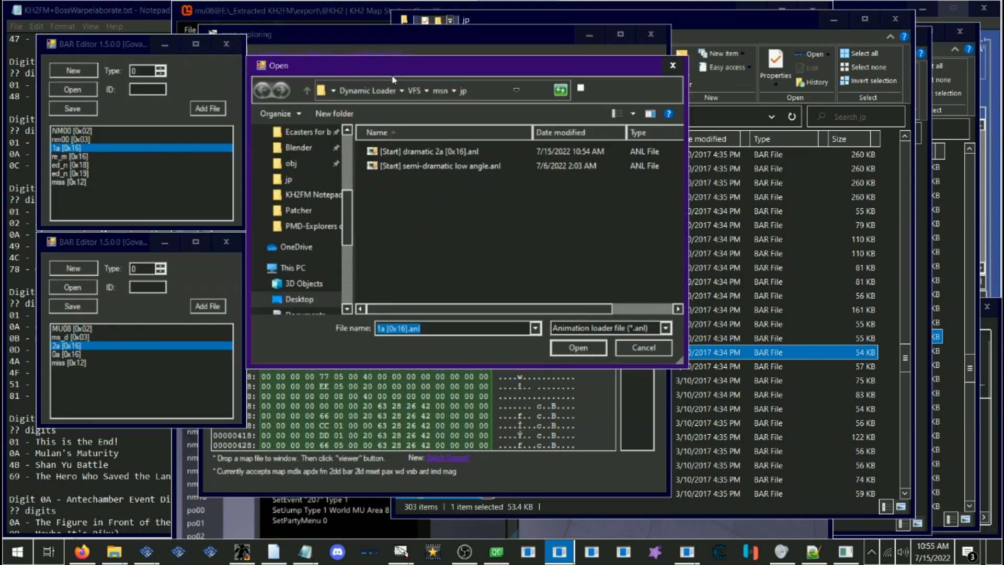
{"action": "double_click", "coordinate": [416, 152]}
Step: Save the edited archive over NM00_MS202.bar in the Dynamic Loader msn\jp folder
{"action": "left_click", "coordinate": [72, 108]}
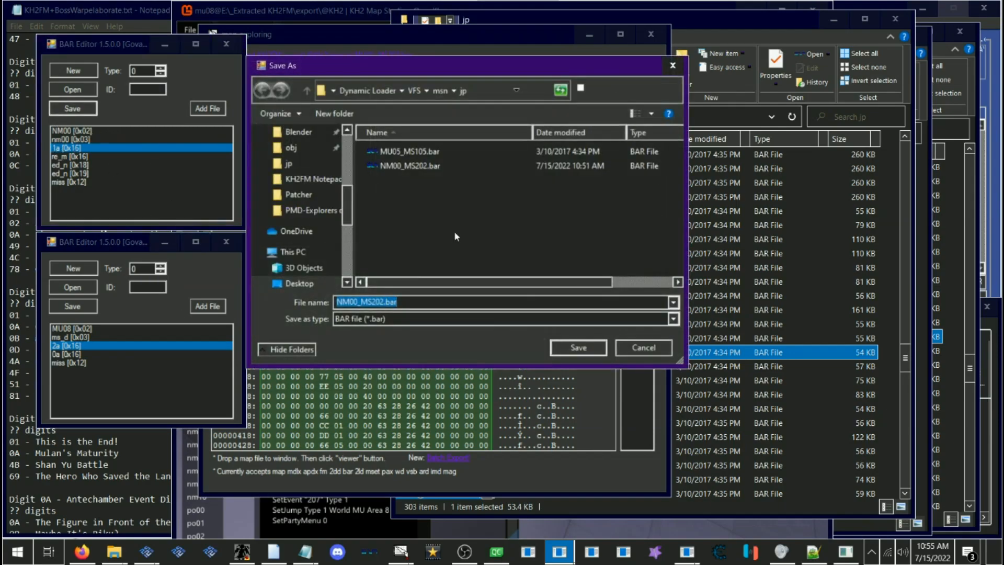
{"action": "double_click", "coordinate": [411, 167]}
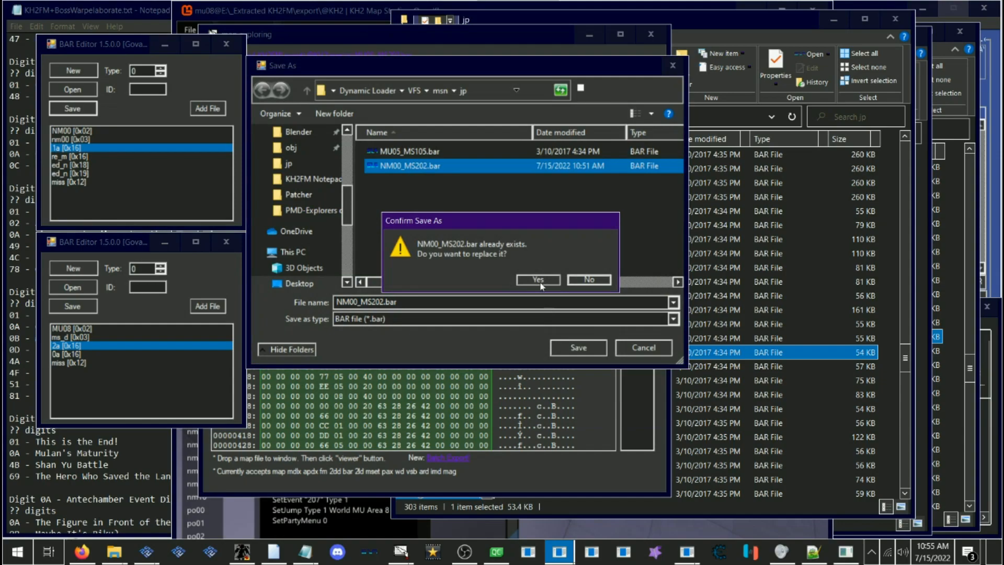
{"action": "left_click", "coordinate": [542, 284]}
Step: Switch to the PCSX2 game window, resume the game, maximize the window, and skip the cutscene to test the battle's opening
{"action": "left_click", "coordinate": [146, 552]}
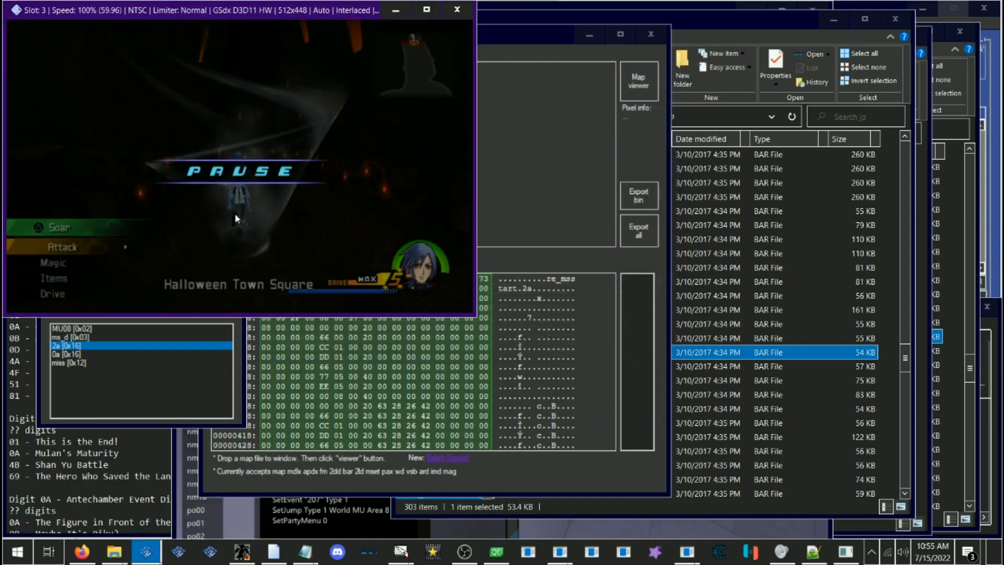
{"action": "key", "text": "Return"}
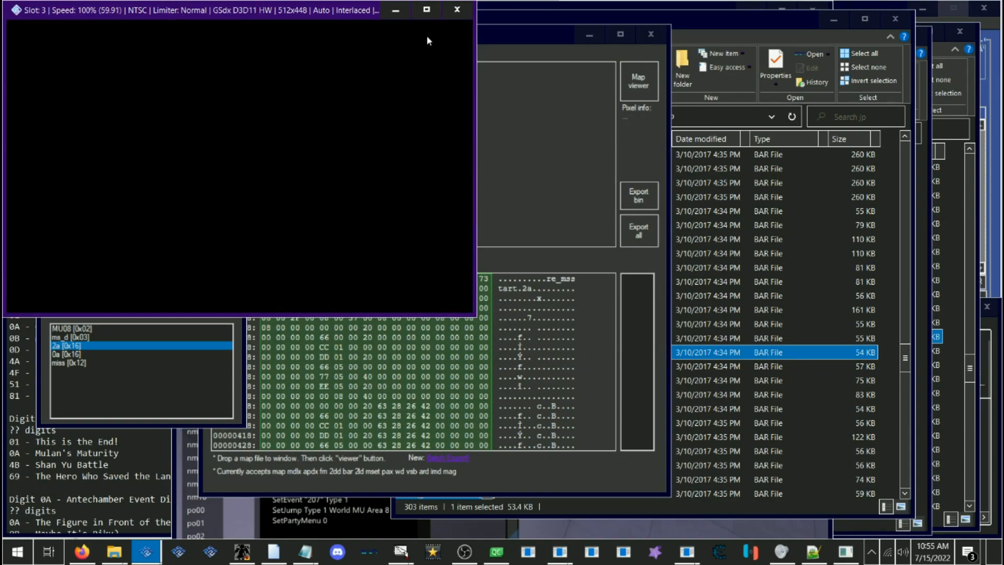
{"action": "left_click", "coordinate": [427, 9]}
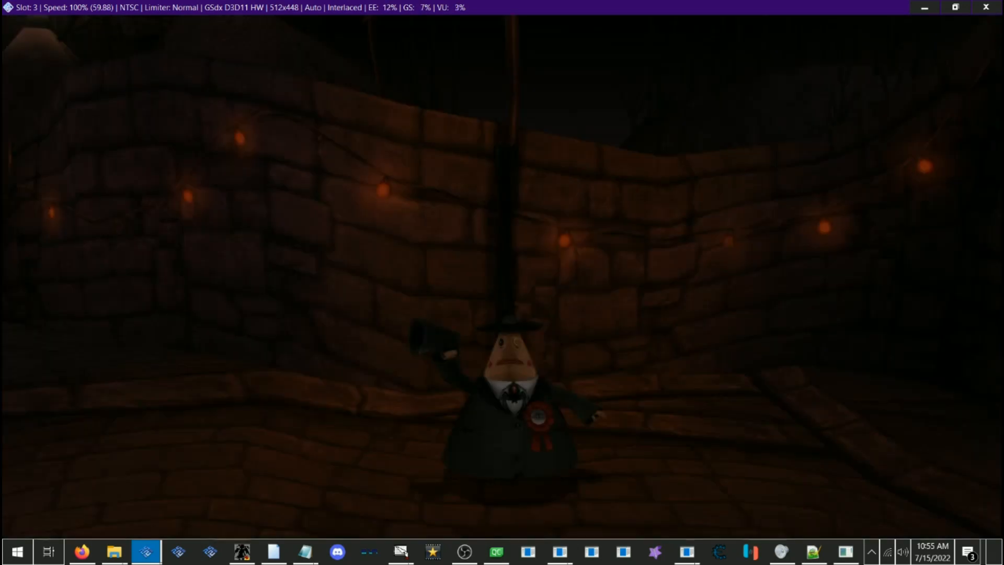
{"action": "key", "text": "Return"}
{"action": "key", "text": "Down"}
{"action": "key", "text": "x"}
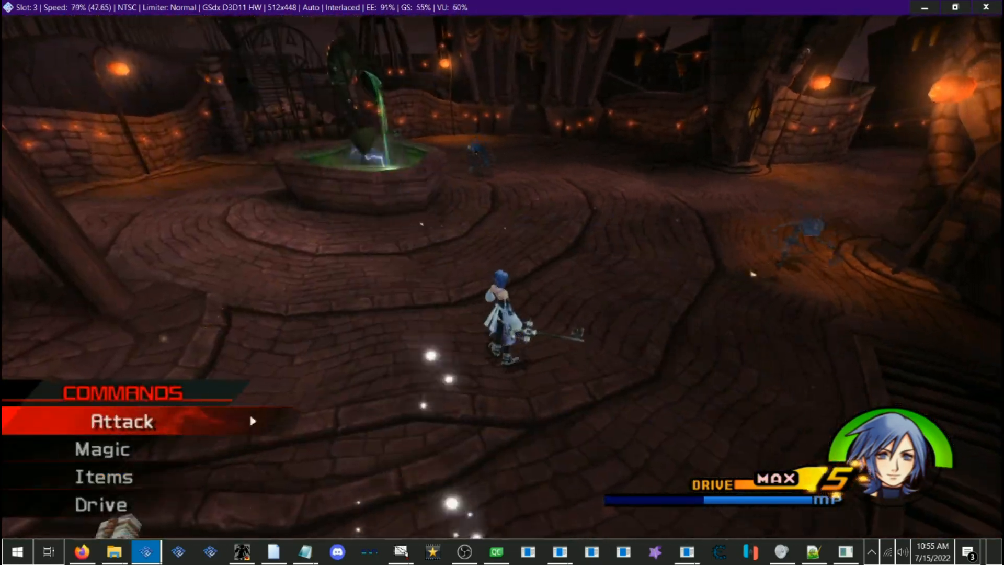
Step: Pause the battle, reload the slot 3 save state, and pause the game in Halloween Town Square
{"action": "key", "text": "Return"}
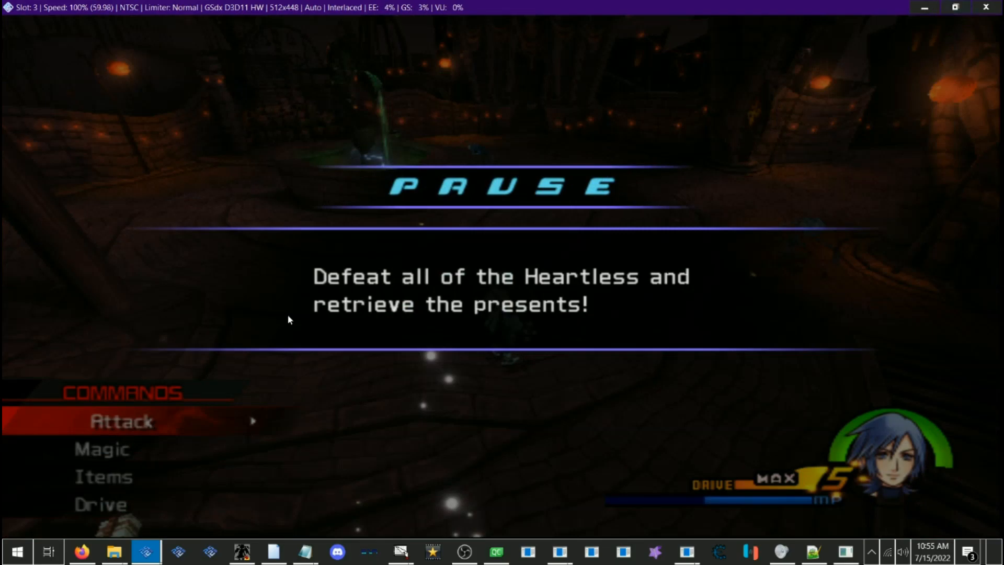
{"action": "key", "text": "F3"}
{"action": "key", "text": "Return"}
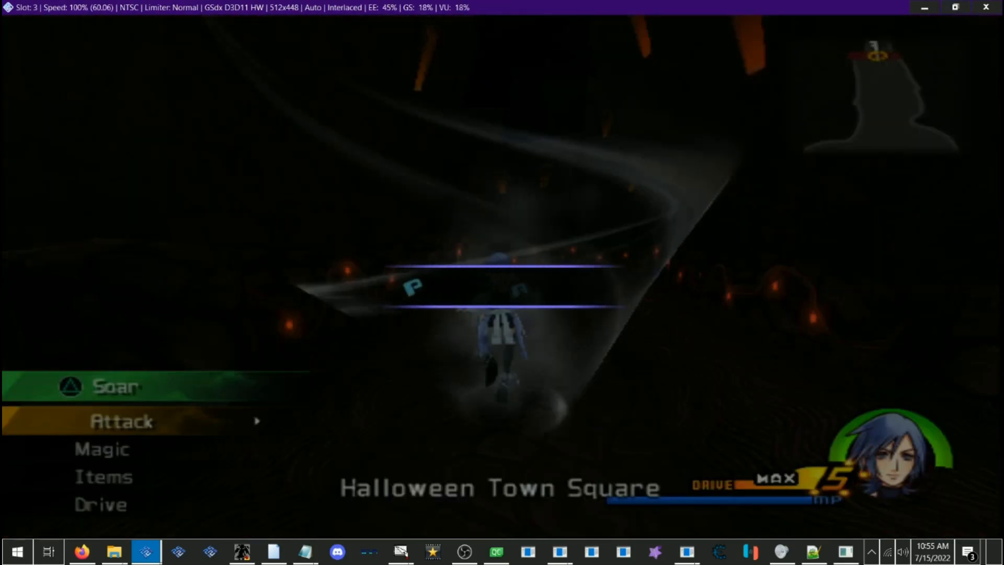
Step: Switch to the nm00 window of KH2 Map Studio, load spawn point b_99, and expand the PLAYER entity in spawn group #0
{"action": "mouse_move", "coordinate": [680, 561]}
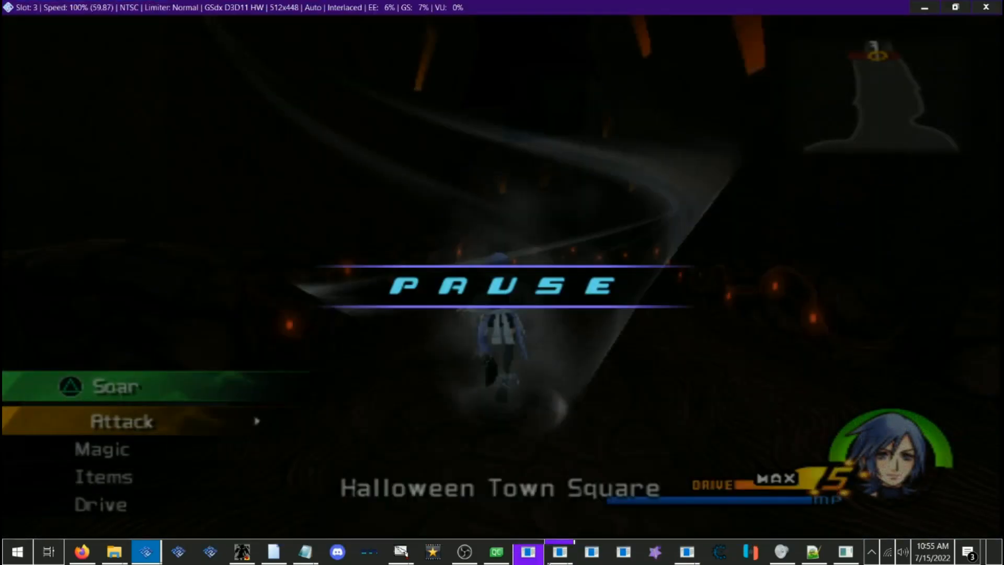
{"action": "left_click", "coordinate": [687, 552]}
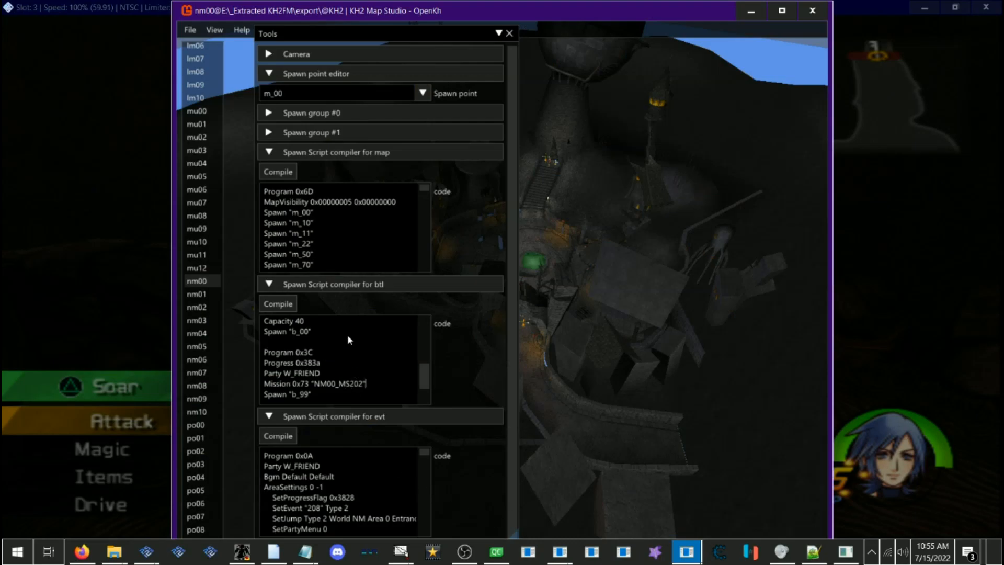
{"action": "left_click", "coordinate": [329, 92]}
{"action": "scroll", "coordinate": [301, 166], "scroll_direction": "down", "scroll_amount": 2}
{"action": "left_click", "coordinate": [294, 192]}
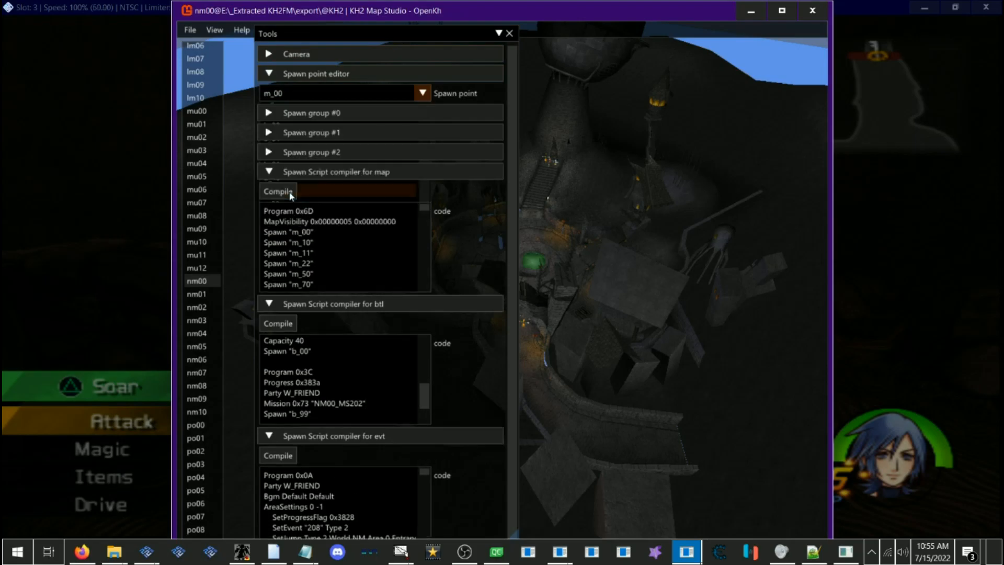
{"action": "key", "text": "w"}
{"action": "left_click_drag", "start_coordinate": [564, 297], "coordinate": [626, 241]}
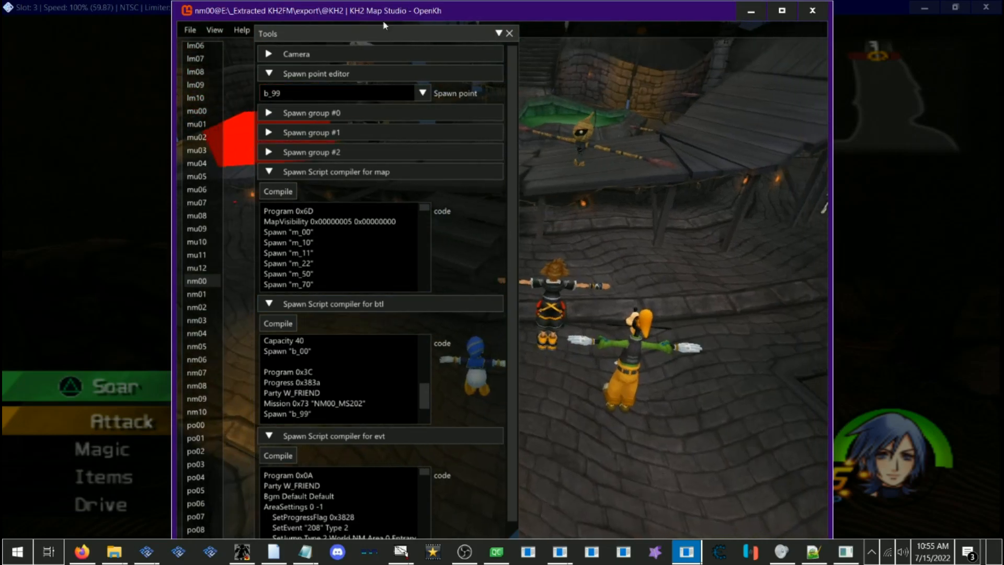
{"action": "left_click", "coordinate": [318, 114]}
{"action": "left_click", "coordinate": [316, 323]}
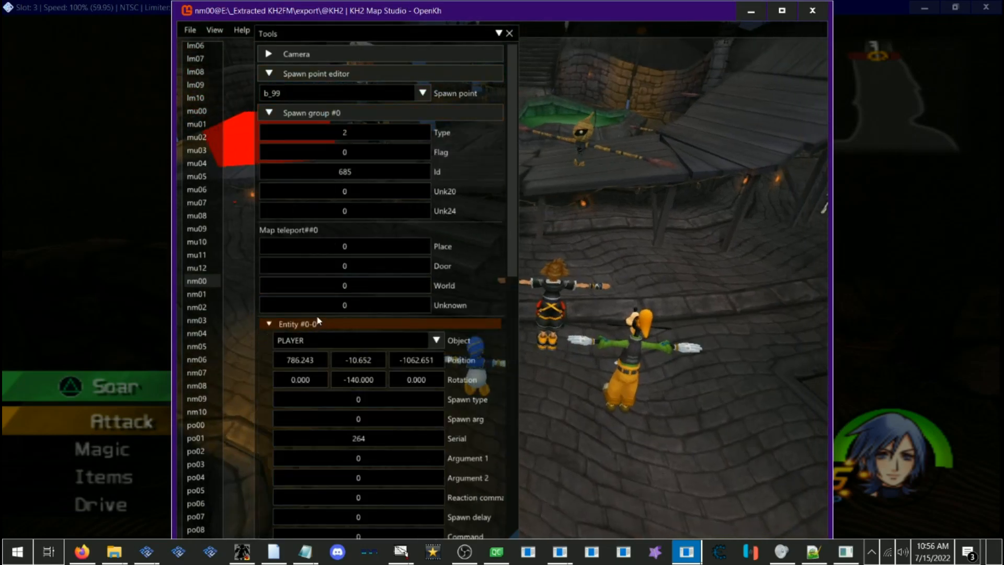
Step: Try repositioning the PLAYER entity to 918.243, -0.652, -1206.651 by adjusting its coordinates against the map view
{"action": "scroll", "coordinate": [329, 282], "scroll_direction": "down", "scroll_amount": 4}
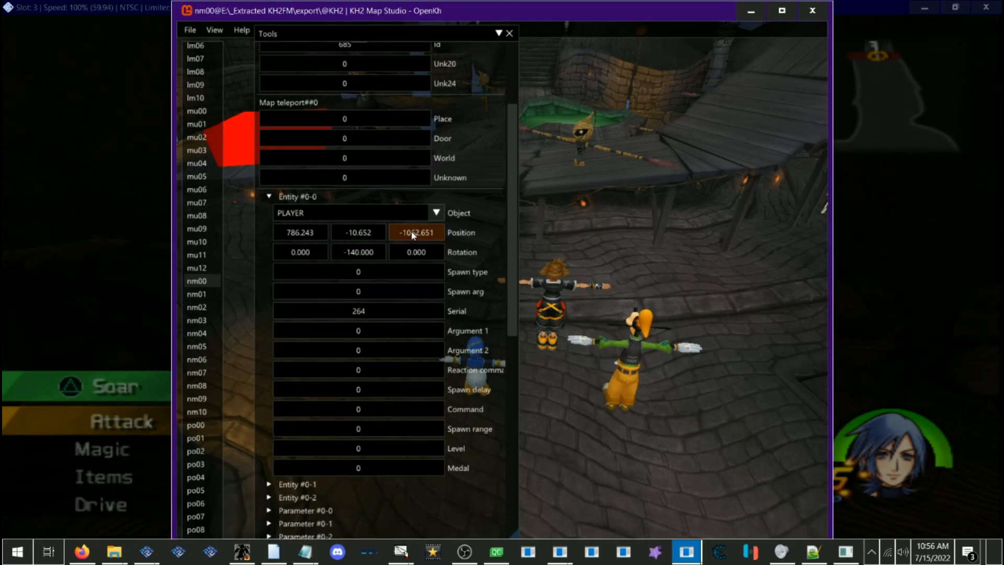
{"action": "left_click_drag", "start_coordinate": [410, 236], "coordinate": [413, 235]}
{"action": "left_click_drag", "start_coordinate": [324, 231], "coordinate": [414, 231]}
{"action": "left_click_drag", "start_coordinate": [414, 231], "coordinate": [360, 227]}
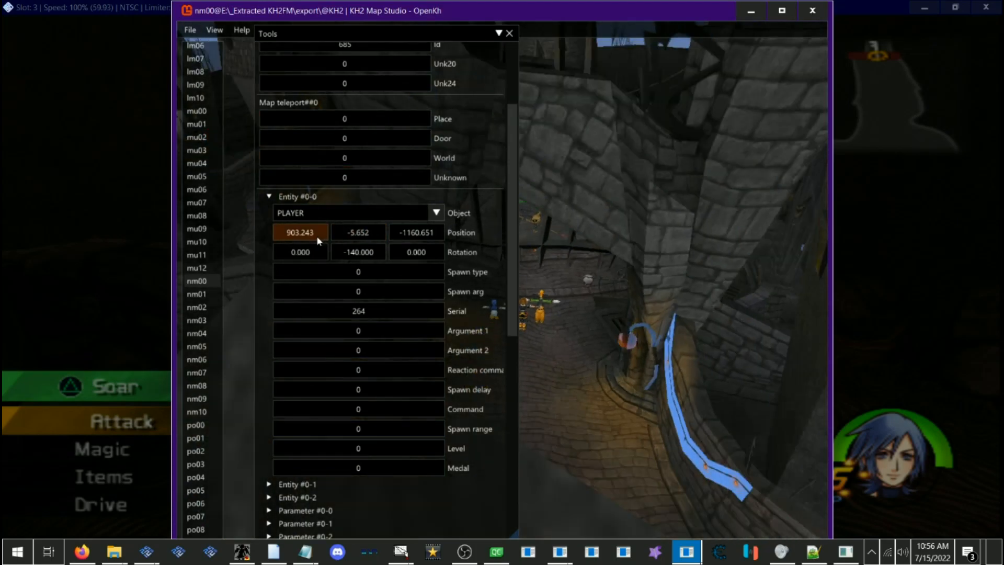
{"action": "left_click_drag", "start_coordinate": [315, 236], "coordinate": [324, 228]}
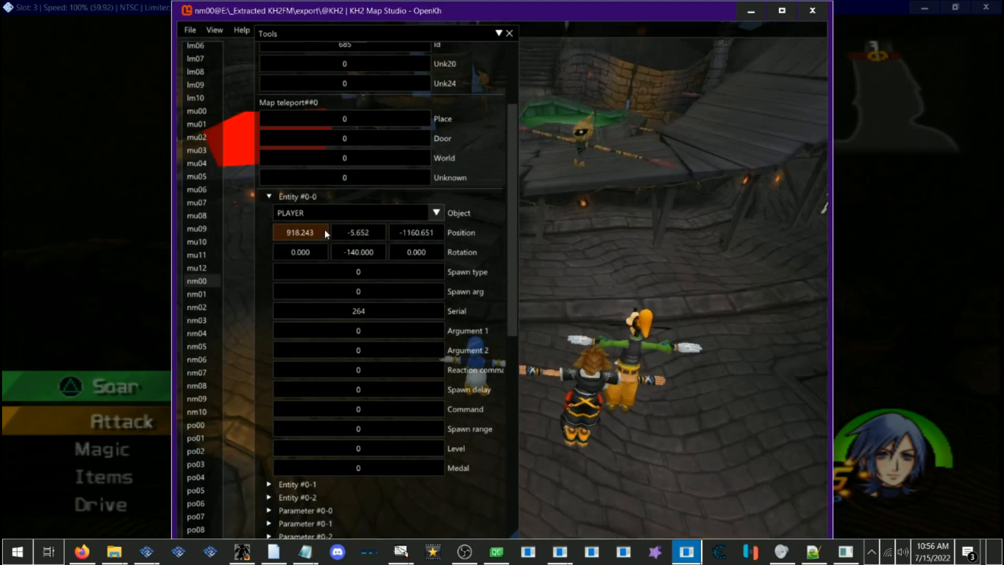
{"action": "left_click_drag", "start_coordinate": [419, 232], "coordinate": [352, 229]}
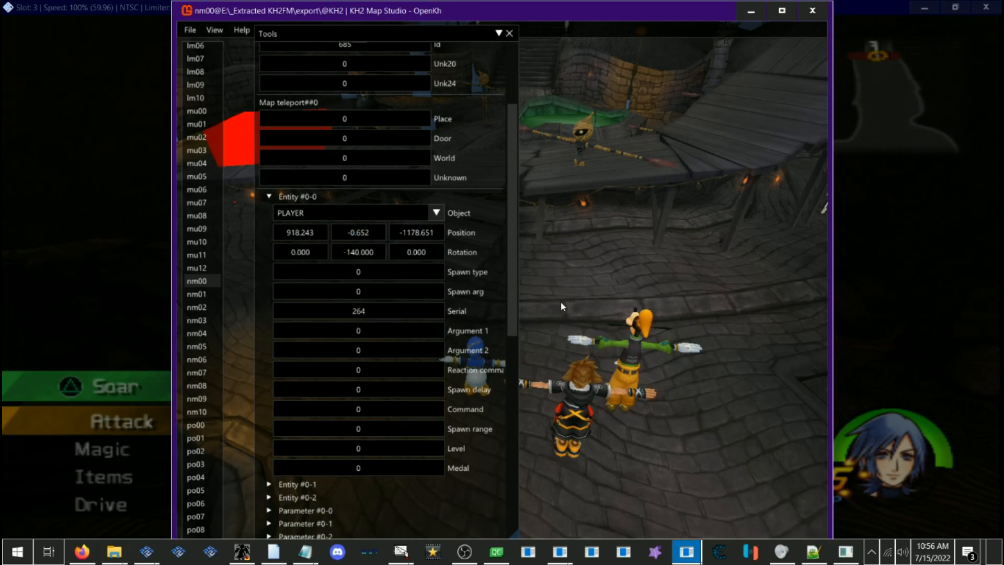
{"action": "key", "text": "Right"}
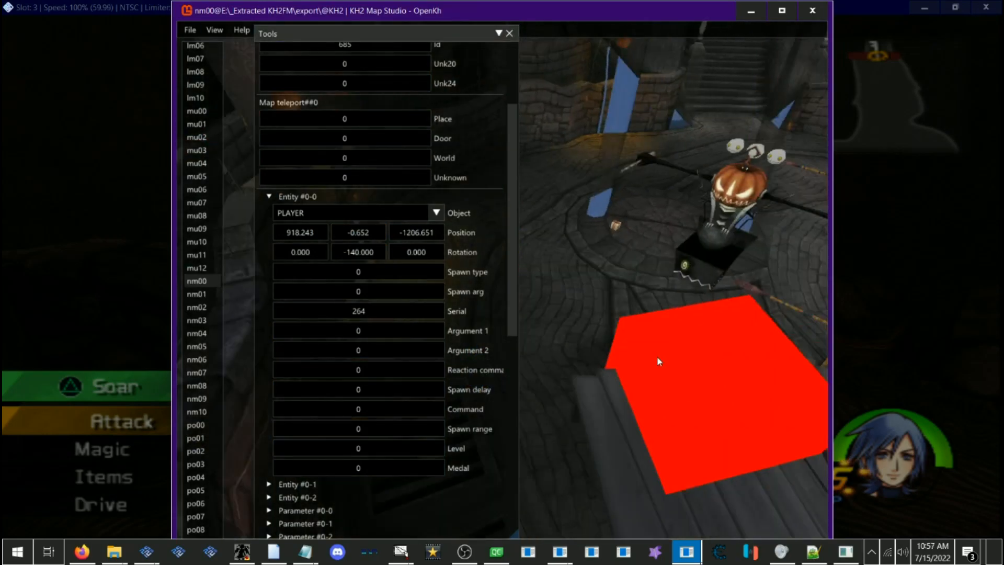
Step: Show the camera coordinates above the red block and enter them as the PLAYER entity's position: 790, 649, 1229
{"action": "left_click_drag", "start_coordinate": [659, 362], "coordinate": [599, 336]}
{"action": "scroll", "coordinate": [460, 230], "scroll_direction": "up", "scroll_amount": 3}
{"action": "left_click", "coordinate": [315, 54]}
{"action": "scroll", "coordinate": [302, 353], "scroll_direction": "down", "scroll_amount": 3}
{"action": "double_click", "coordinate": [299, 316]}
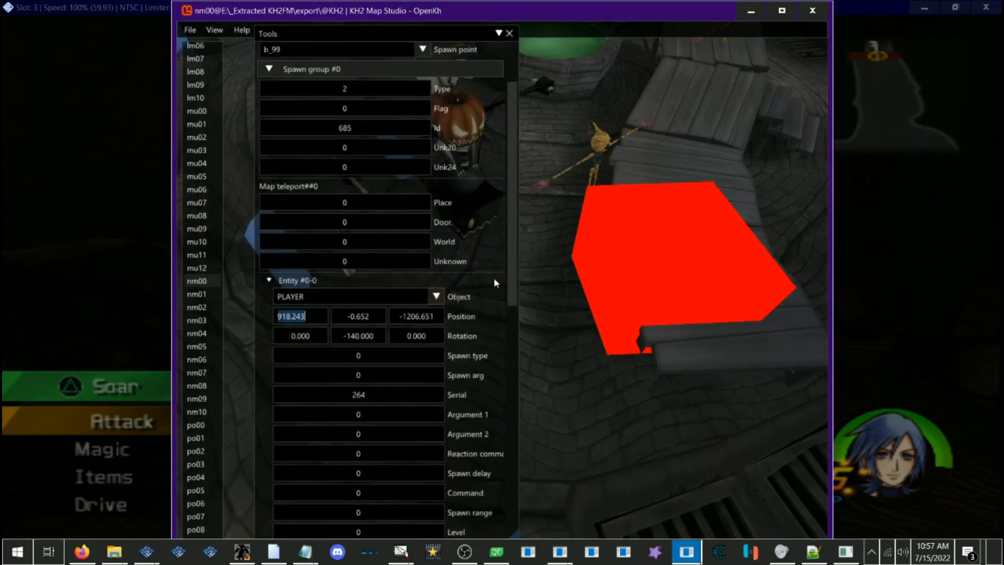
{"action": "scroll", "coordinate": [481, 282], "scroll_direction": "up", "scroll_amount": 2}
{"action": "type", "text": "790"}
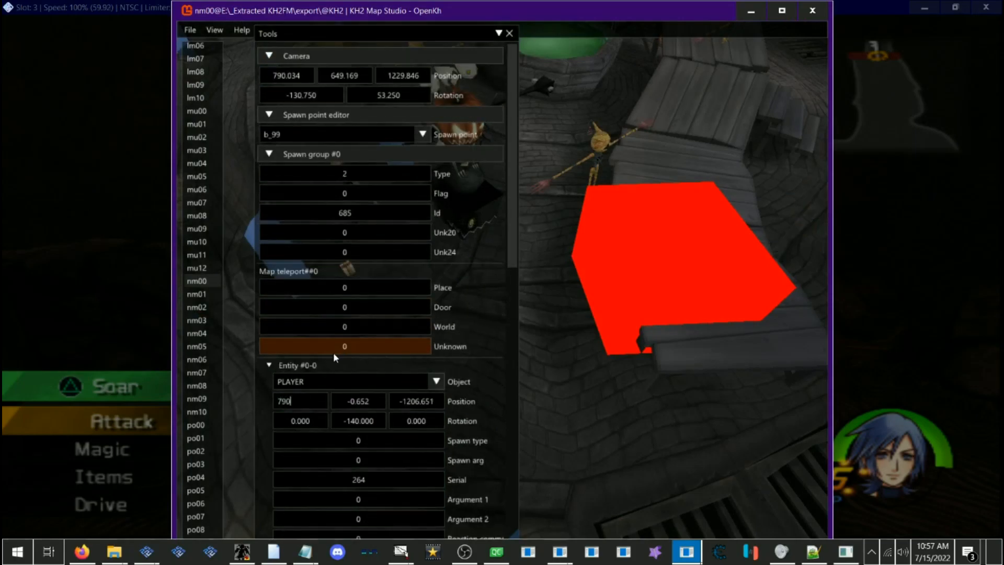
{"action": "key", "text": "Return"}
{"action": "double_click", "coordinate": [355, 408]}
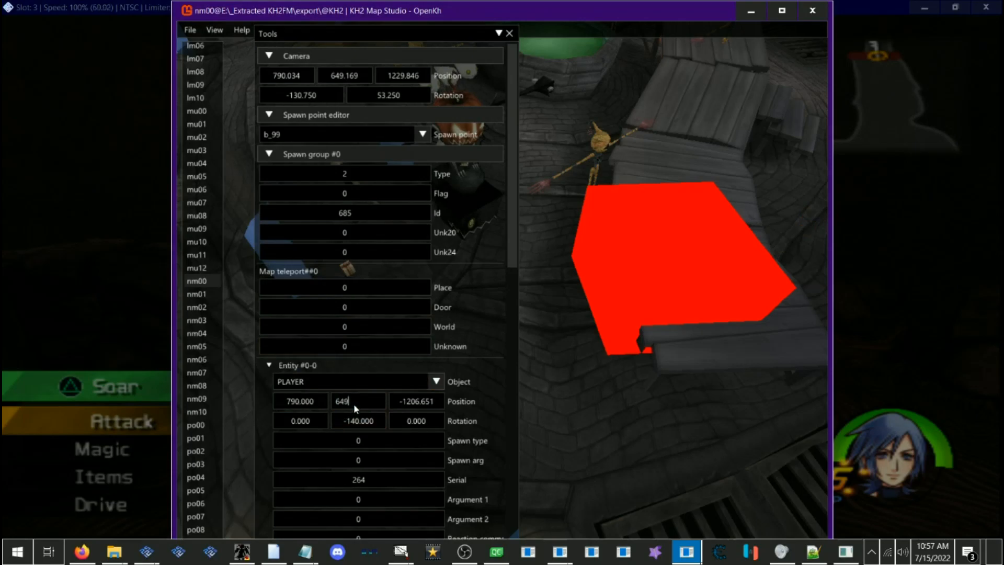
{"action": "double_click", "coordinate": [411, 402]}
{"action": "type", "text": "1229"}
{"action": "key", "text": "Return"}
Step: Make the PLAYER entity's position coordinates negative, at -790, -651, -1229
{"action": "double_click", "coordinate": [397, 407]}
{"action": "left_click", "coordinate": [397, 405]}
{"action": "type", "text": "-"}
{"action": "key", "text": "Return"}
{"action": "left_click", "coordinate": [336, 403]}
{"action": "key", "text": "s"}
{"action": "left_click_drag", "start_coordinate": [674, 370], "coordinate": [614, 352]}
{"action": "key", "text": "a"}
{"action": "key", "text": "d"}
{"action": "key", "text": "w"}
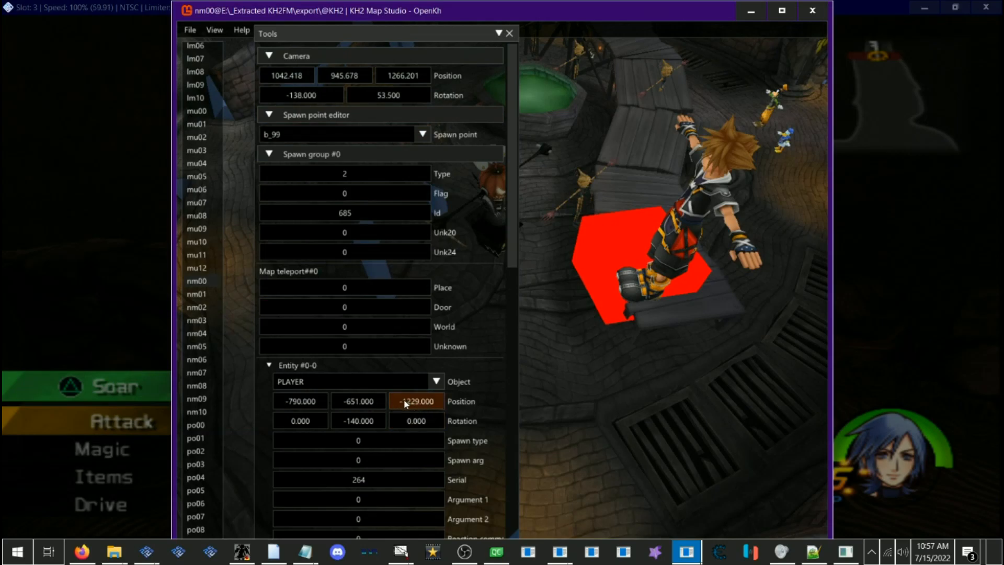
Step: Move the PLAYER entity onto the ground by the stone wall at -948, 6, -1344 and set its Y rotation to -222
{"action": "mouse_move", "coordinate": [410, 405]}
{"action": "left_mouse_down"}
{"action": "mouse_move", "coordinate": [398, 408]}
{"action": "mouse_move", "coordinate": [424, 408]}
{"action": "mouse_move", "coordinate": [325, 393]}
{"action": "mouse_move", "coordinate": [666, 423]}
{"action": "mouse_move", "coordinate": [657, 417]}
{"action": "left_mouse_up"}
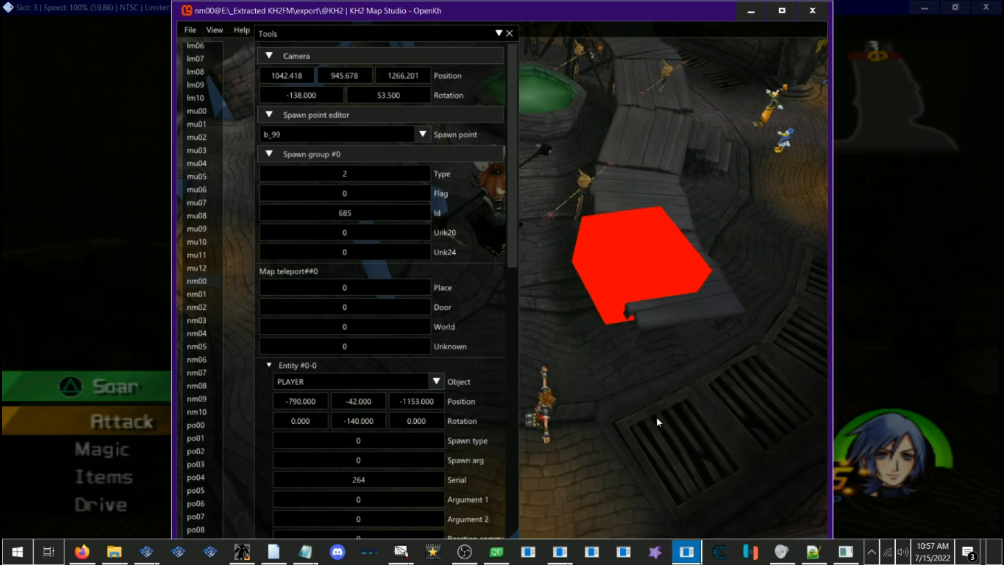
{"action": "key", "text": "w"}
{"action": "mouse_move", "coordinate": [362, 399]}
{"action": "left_mouse_down"}
{"action": "mouse_move", "coordinate": [394, 399]}
{"action": "mouse_move", "coordinate": [375, 399]}
{"action": "left_mouse_up"}
{"action": "left_click_drag", "start_coordinate": [576, 377], "coordinate": [650, 350]}
{"action": "key", "text": "w"}
{"action": "left_click_drag", "start_coordinate": [382, 414], "coordinate": [241, 409]}
{"action": "left_click_drag", "start_coordinate": [419, 401], "coordinate": [393, 399]}
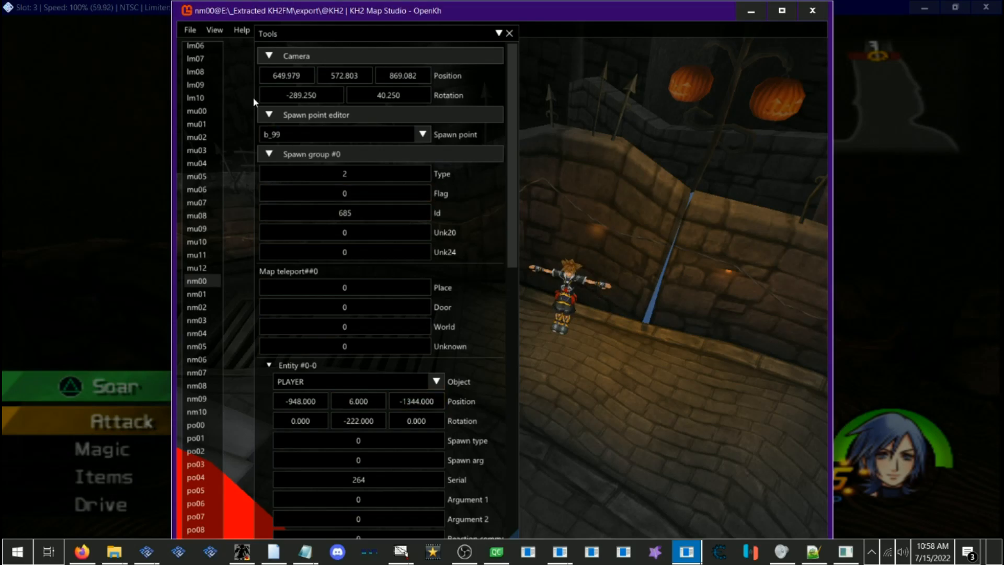
Step: Save the edited spawn data over nm00.ard in the Dynamic Loader VFS\ard folder
{"action": "left_click", "coordinate": [199, 32]}
{"action": "left_click", "coordinate": [209, 126]}
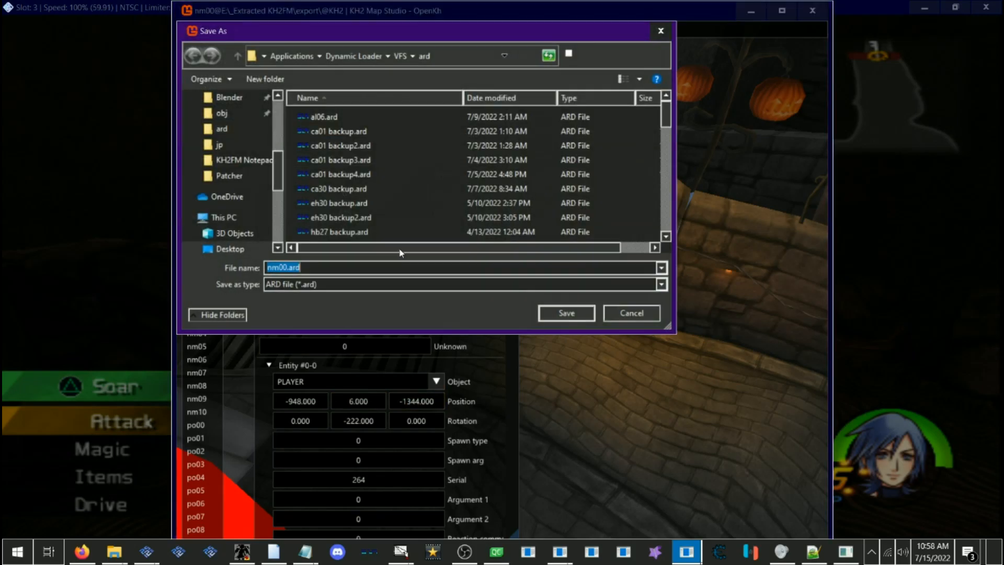
{"action": "left_click", "coordinate": [539, 314]}
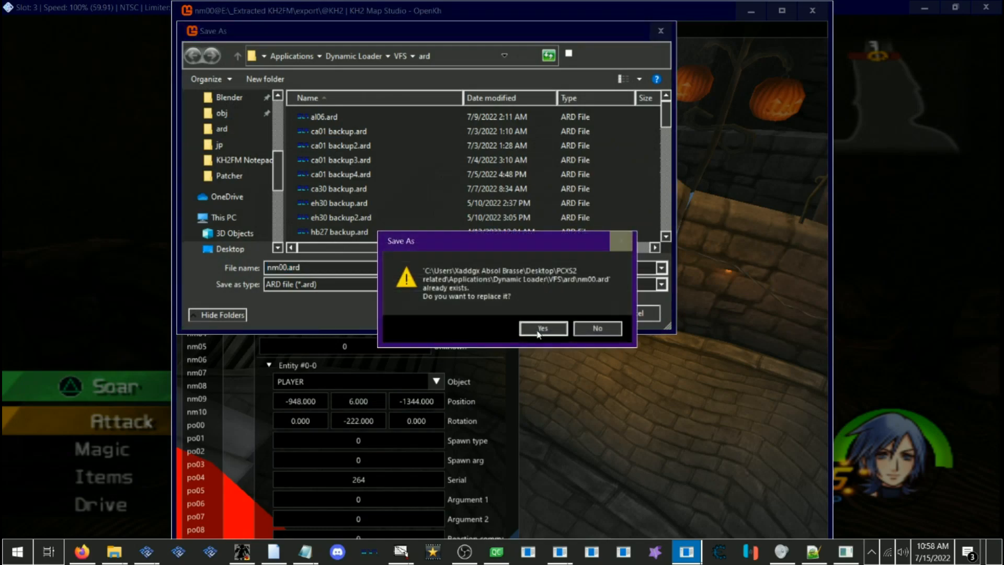
{"action": "left_click", "coordinate": [539, 329]}
Step: Switch to the PCSX2 game, test the battle's new start position, reload the slot 3 save state, pause, and restore the window size
{"action": "left_click", "coordinate": [128, 250]}
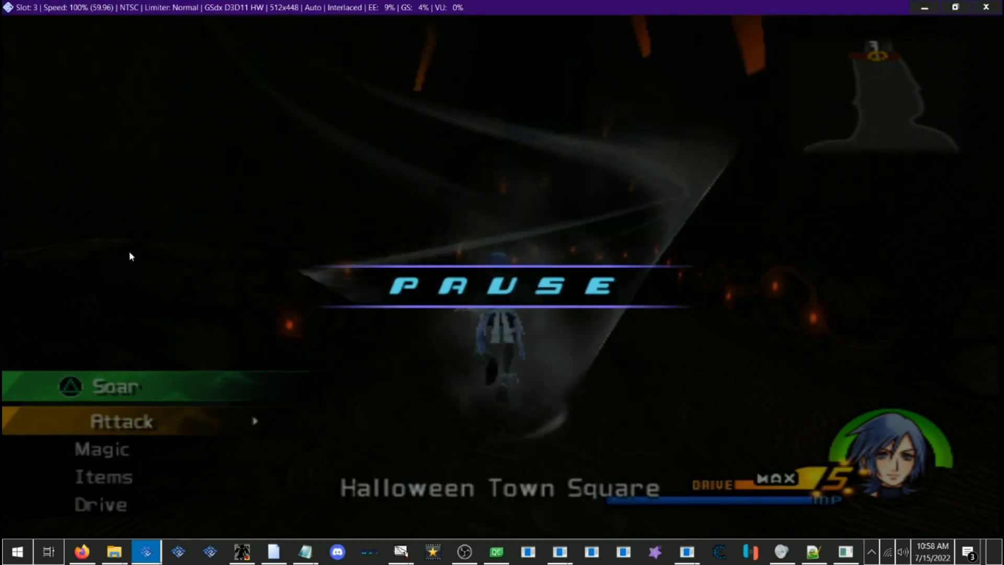
{"action": "key", "text": "F3"}
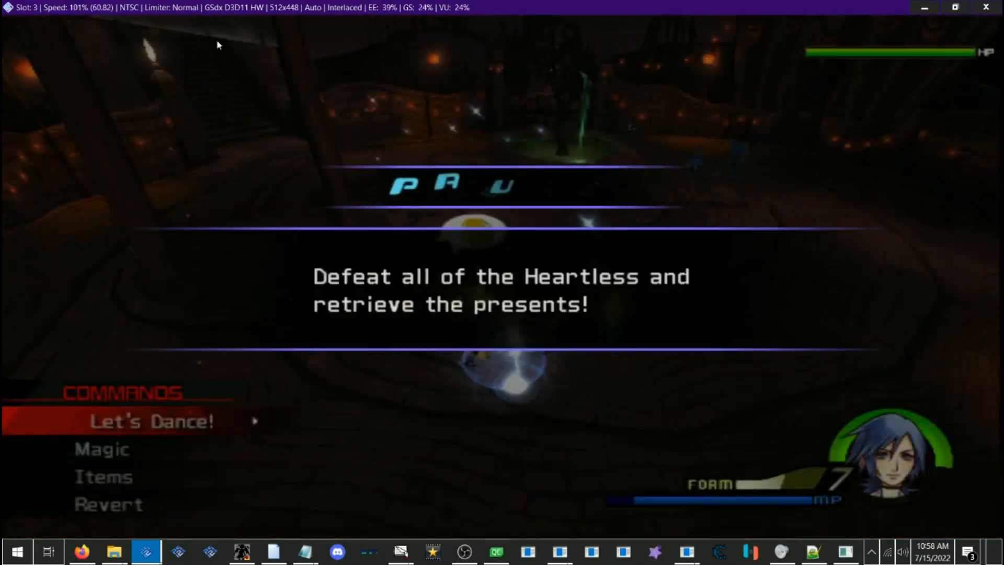
{"action": "key", "text": "F3"}
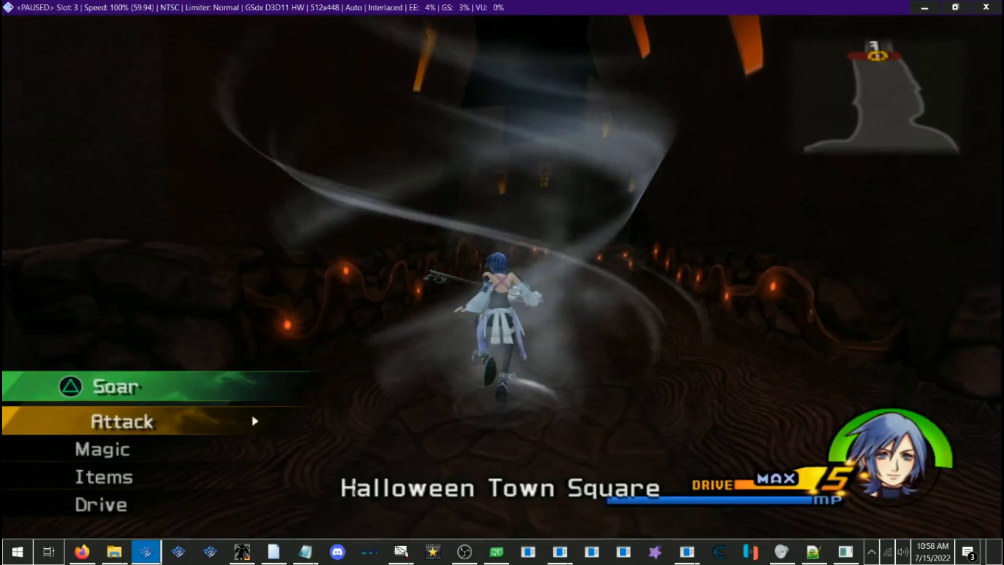
{"action": "key", "text": "Return"}
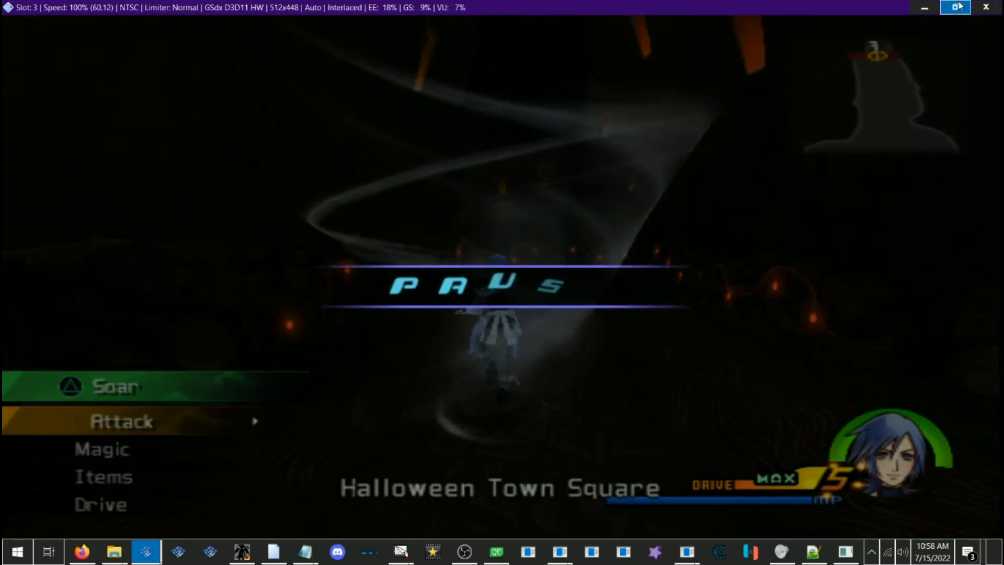
{"action": "left_click", "coordinate": [966, 10]}
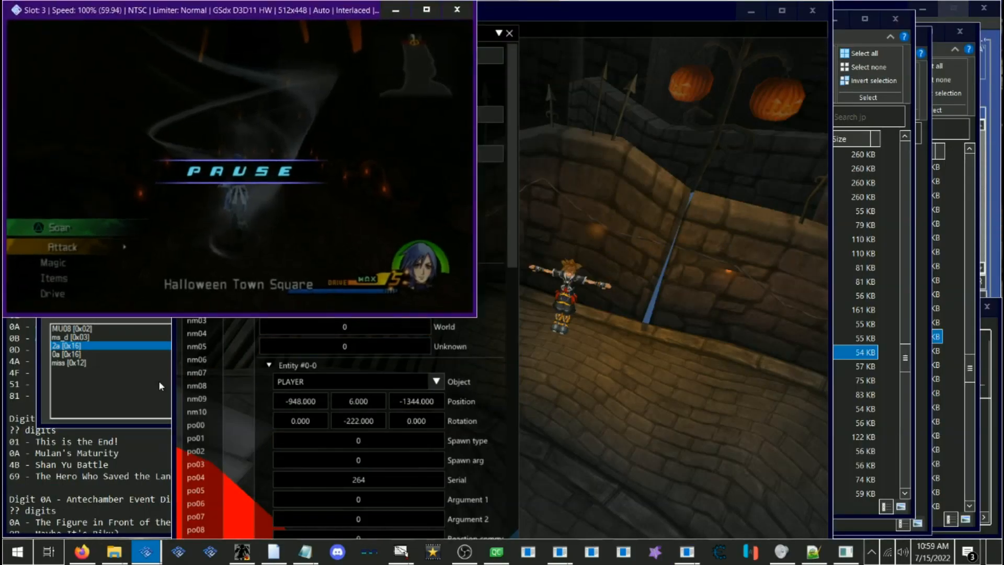
Step: In the BAR Editor holding the MU08 archive, extract the 0a [0x16] entry to msn\jp as "[End] Mob fight 0a [0x16].anl"
{"action": "left_click", "coordinate": [97, 412]}
{"action": "left_click", "coordinate": [559, 552]}
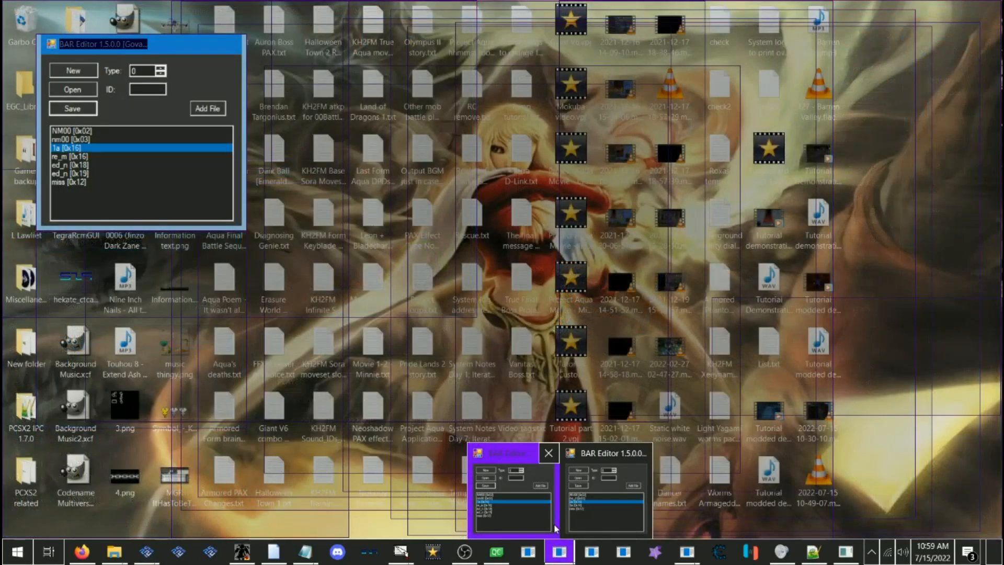
{"action": "left_click", "coordinate": [554, 523]}
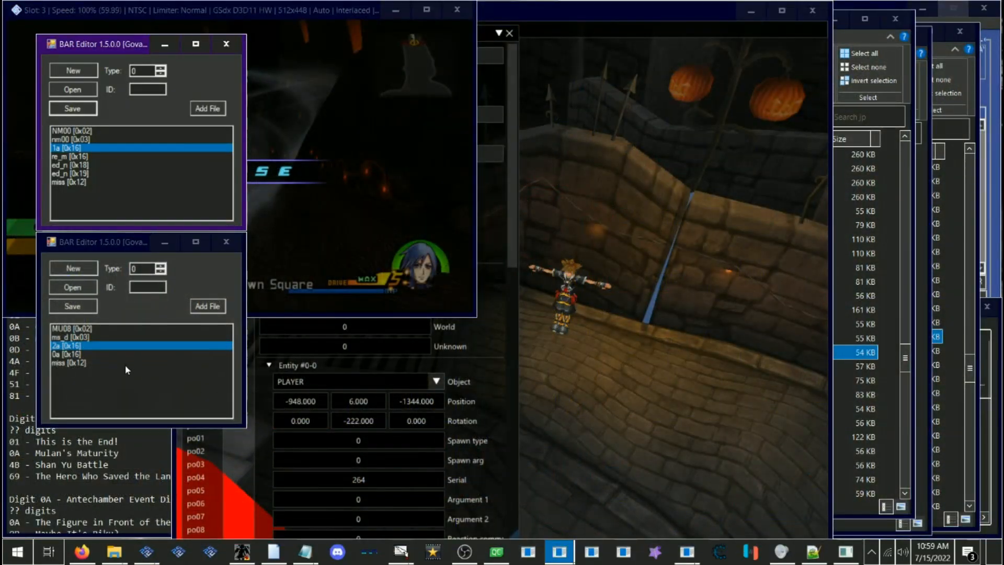
{"action": "left_click", "coordinate": [95, 354]}
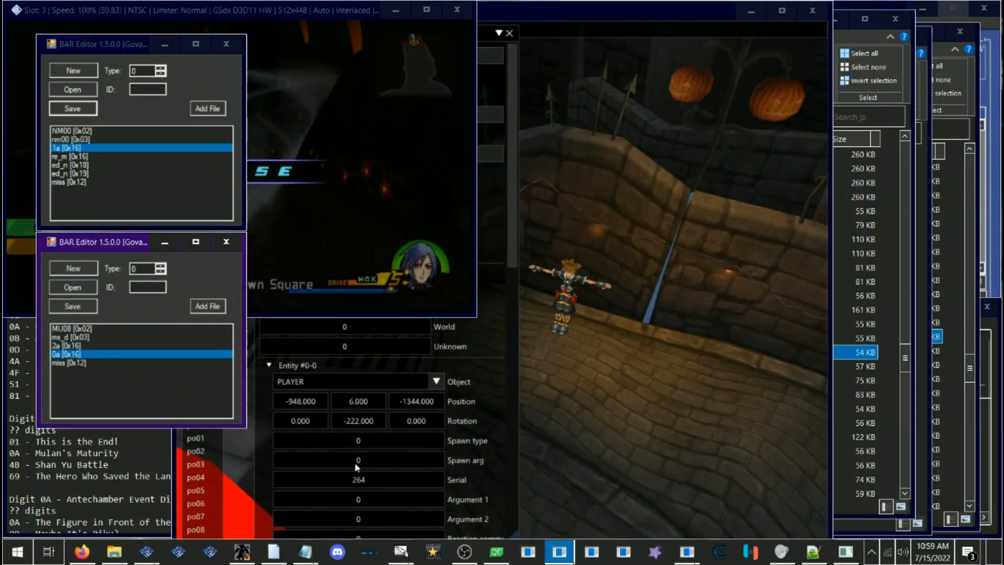
{"action": "mouse_move", "coordinate": [568, 553]}
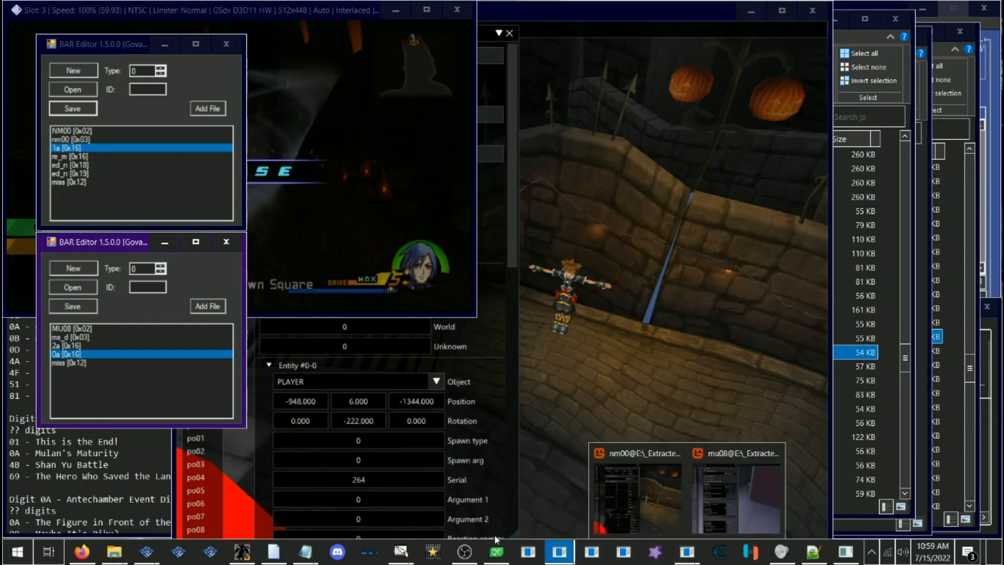
{"action": "mouse_move", "coordinate": [510, 550]}
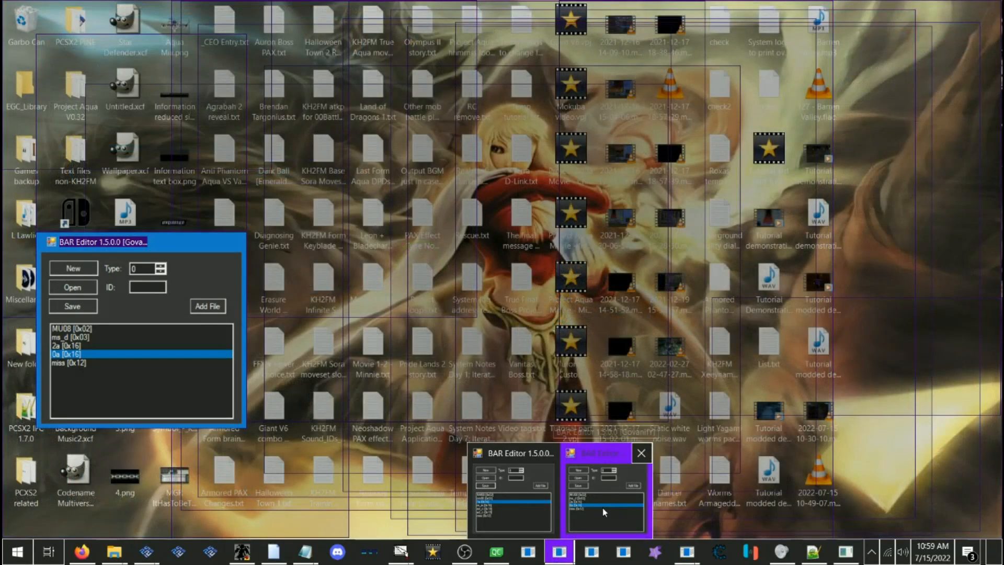
{"action": "left_click", "coordinate": [603, 509]}
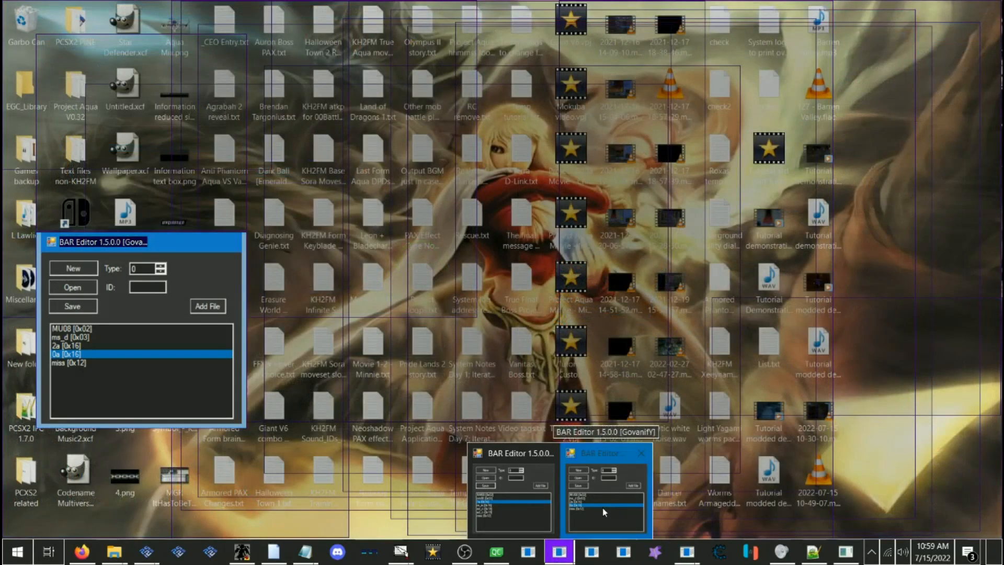
{"action": "right_click", "coordinate": [74, 355]}
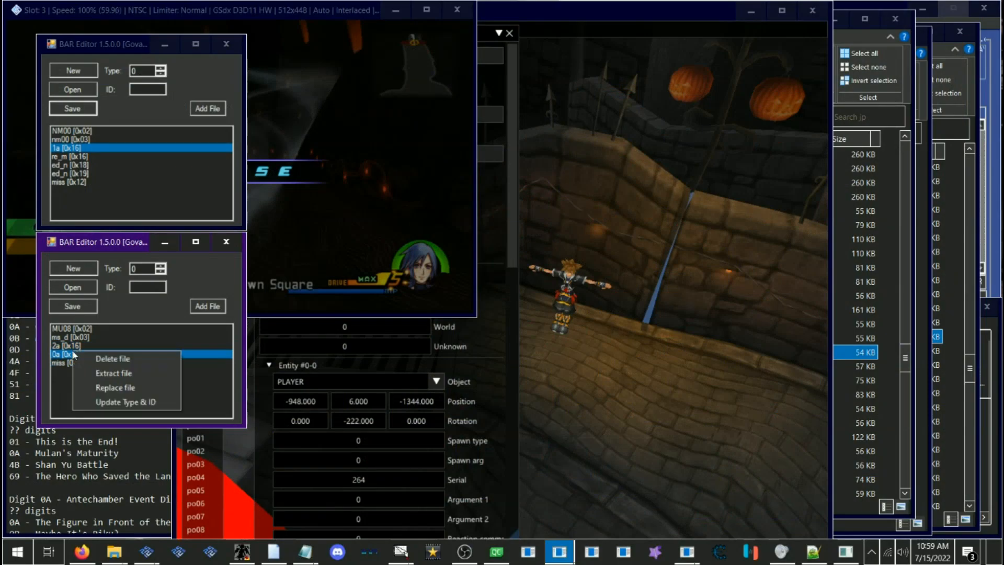
{"action": "left_click", "coordinate": [107, 373]}
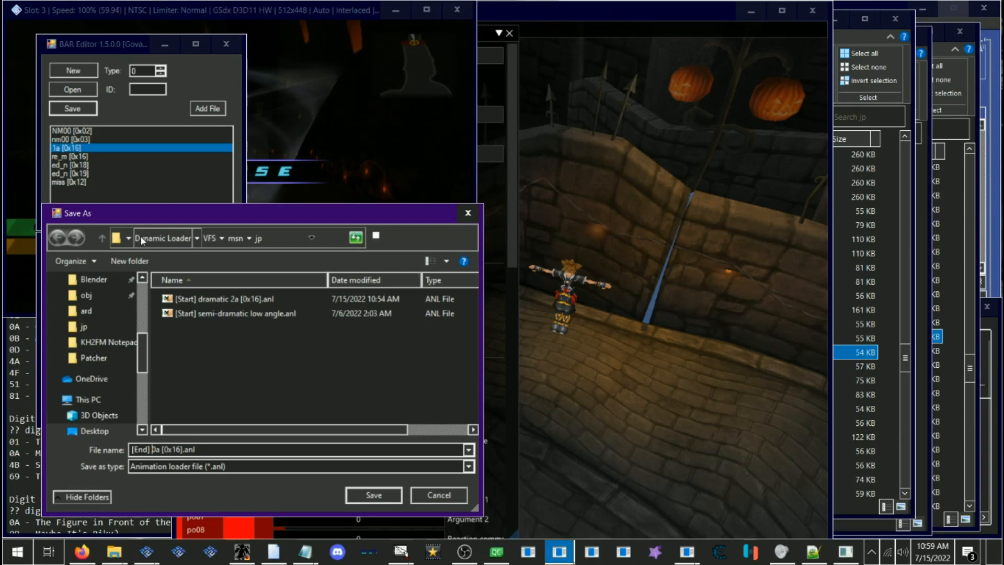
{"action": "left_click_drag", "start_coordinate": [147, 222], "coordinate": [263, 210]}
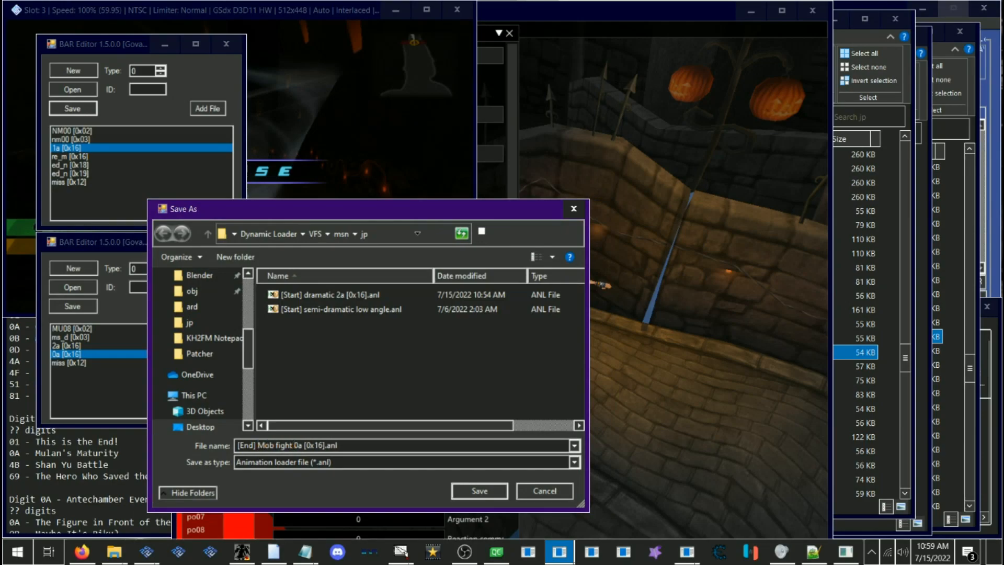
{"action": "key", "text": "Return"}
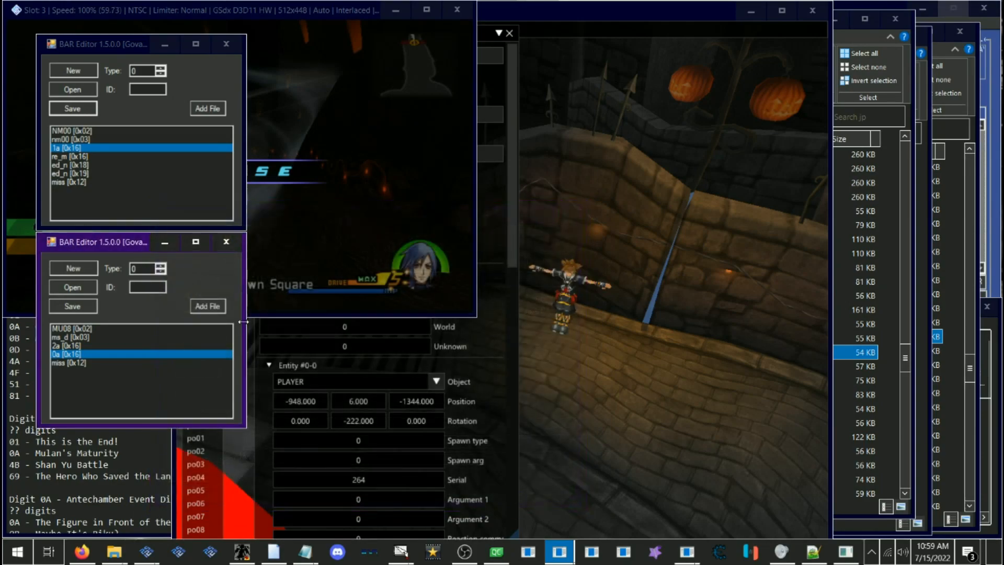
Step: Replace the re_m [0x16] entry in the NM00 archive with "[End] Mob fight 0a [0x16].anl" and save over NM00_MS202.bar in msn\jp
{"action": "left_click", "coordinate": [67, 157]}
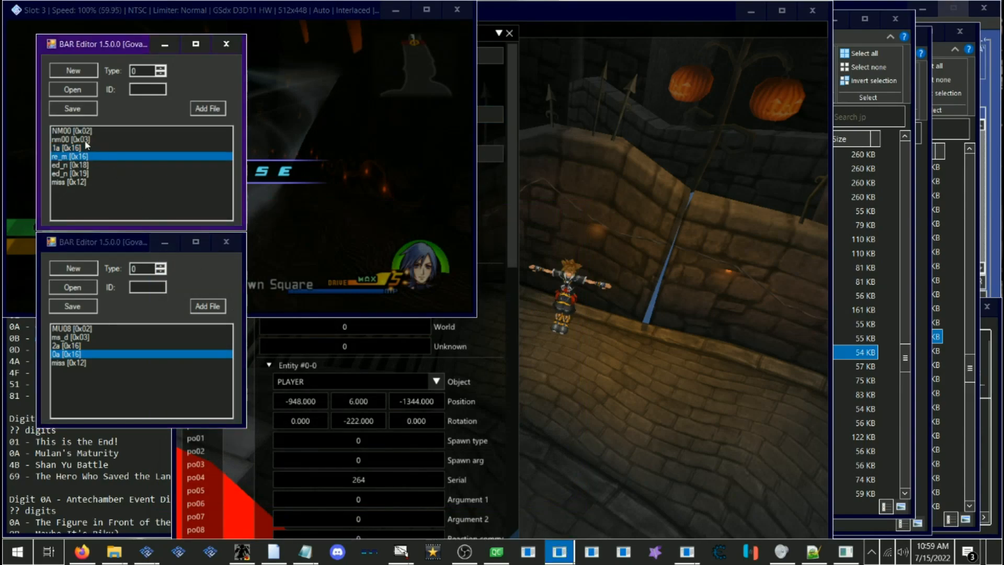
{"action": "right_click", "coordinate": [71, 158]}
{"action": "left_click", "coordinate": [93, 189]}
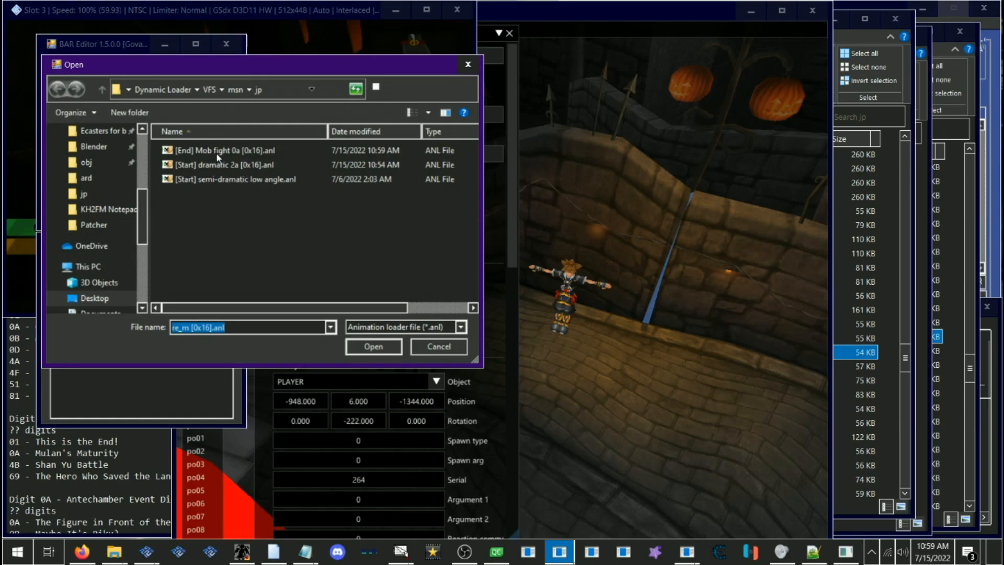
{"action": "left_click", "coordinate": [218, 156]}
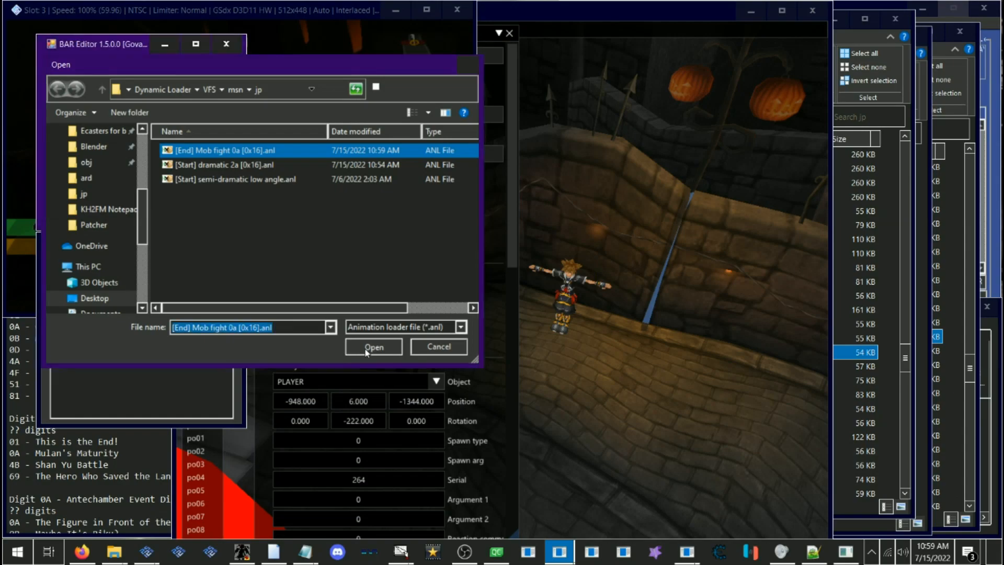
{"action": "left_click", "coordinate": [366, 348]}
{"action": "left_click", "coordinate": [74, 111]}
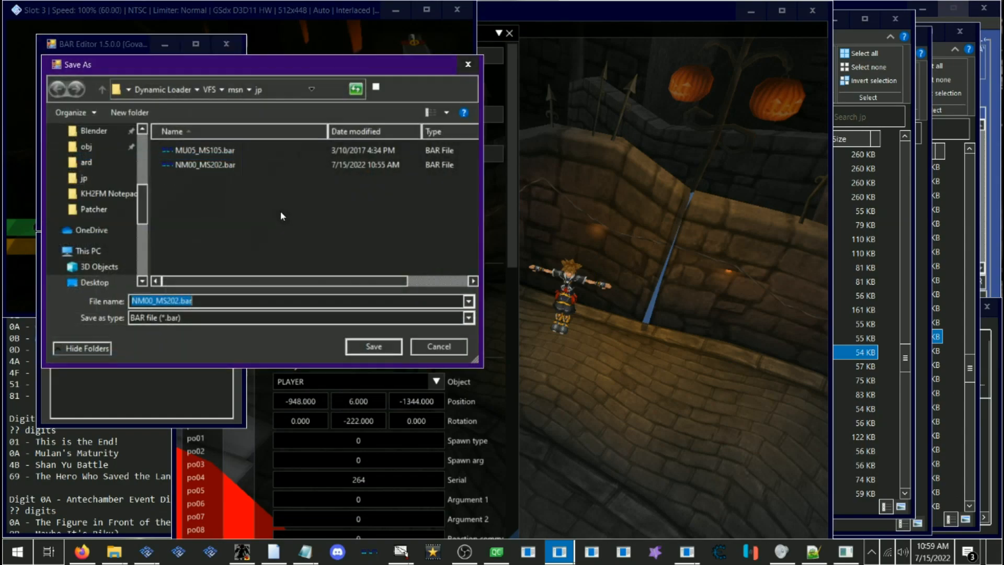
{"action": "double_click", "coordinate": [230, 166]}
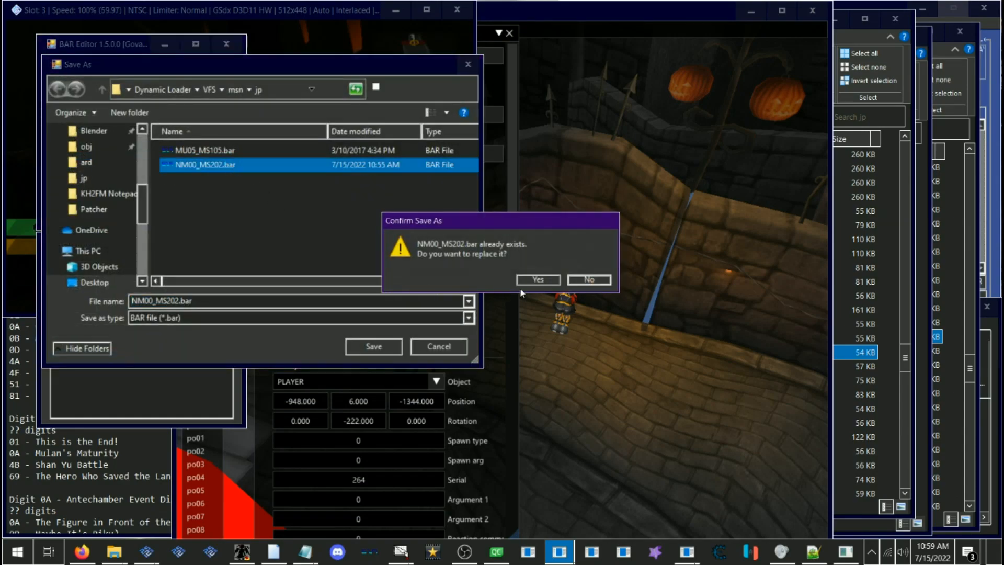
{"action": "left_click", "coordinate": [539, 280]}
Step: Switch to the PCSX2 game, test the battle's new end animation, reload the slot 3 save state, pause, and restore the window size
{"action": "left_click", "coordinate": [311, 133]}
{"action": "left_click", "coordinate": [427, 10]}
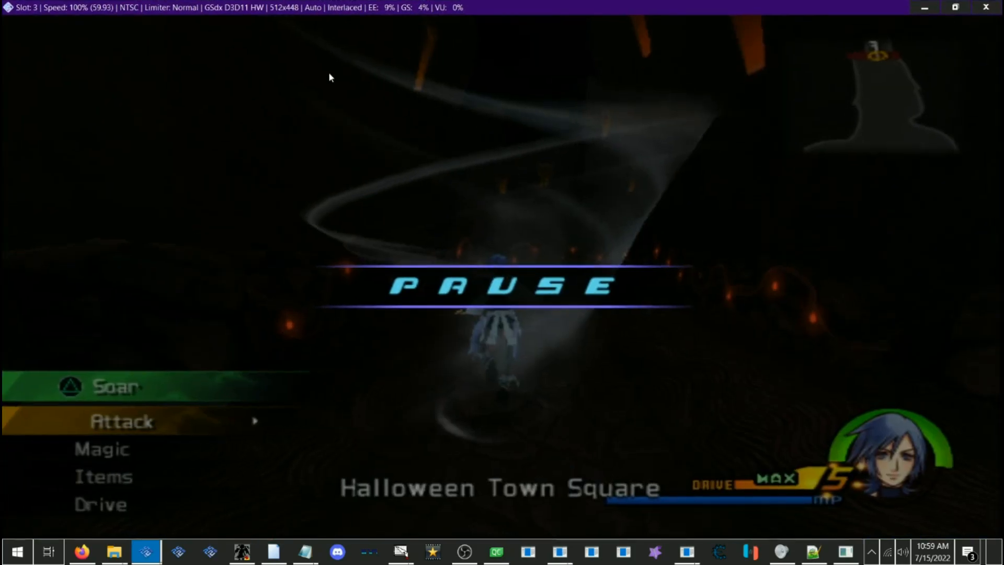
{"action": "key", "text": "Return"}
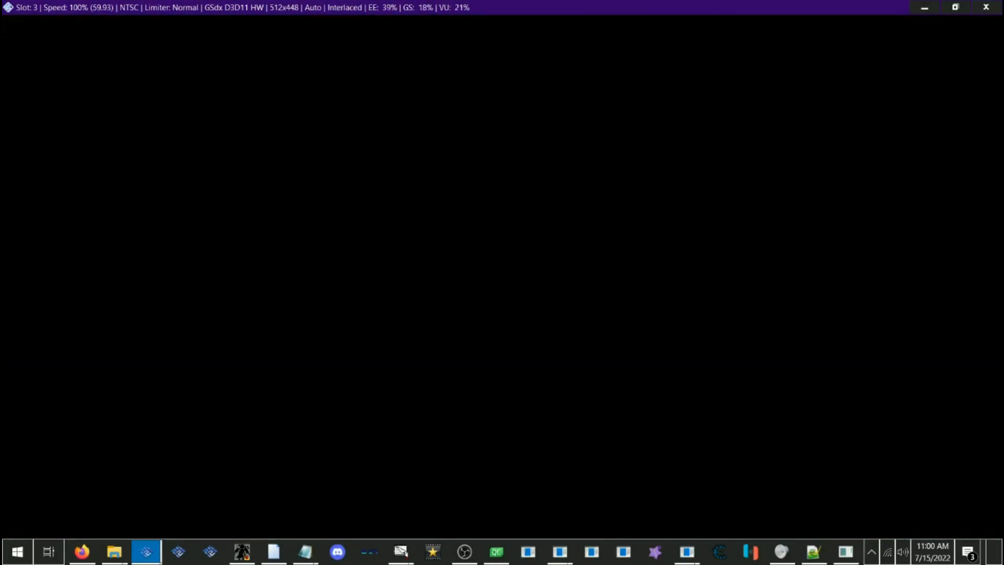
{"action": "key", "text": "F3"}
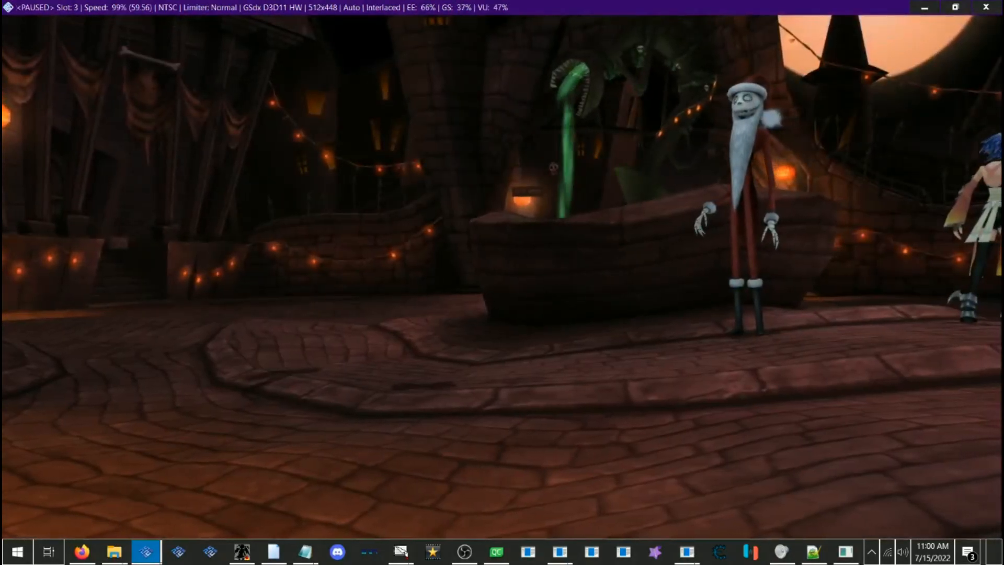
{"action": "key", "text": "Return"}
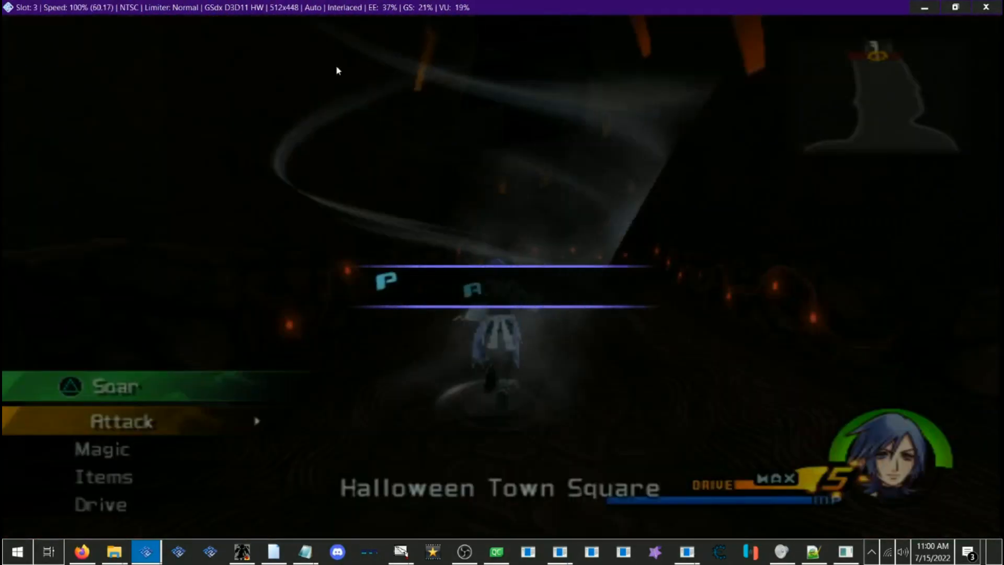
{"action": "left_click", "coordinate": [956, 7]}
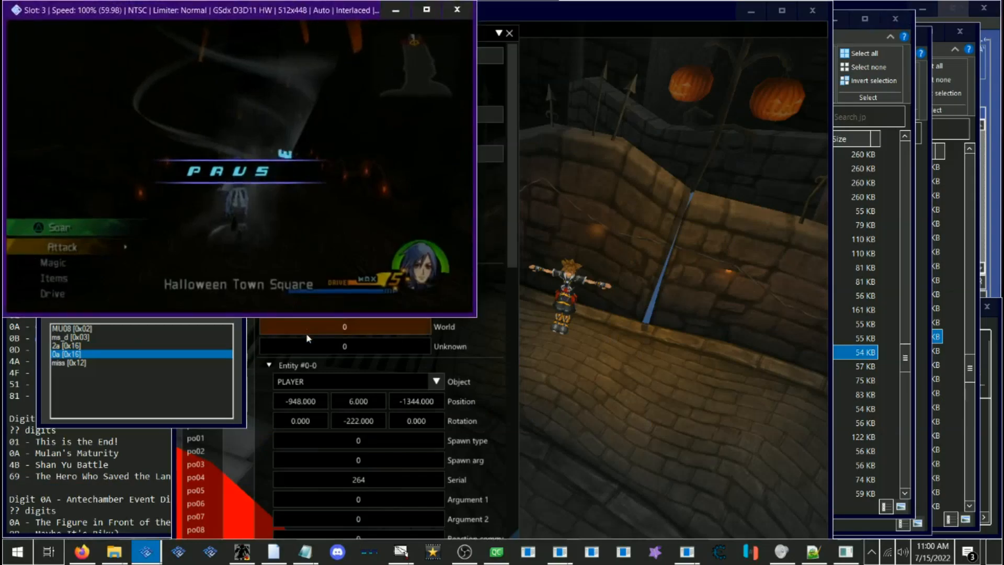
Step: Return to the BAR Editor windows, select the first ed_n [0x18] entry in the NM00 archive, and switch to the MU08 map exploring window
{"action": "left_click", "coordinate": [207, 414]}
{"action": "mouse_move", "coordinate": [559, 551]}
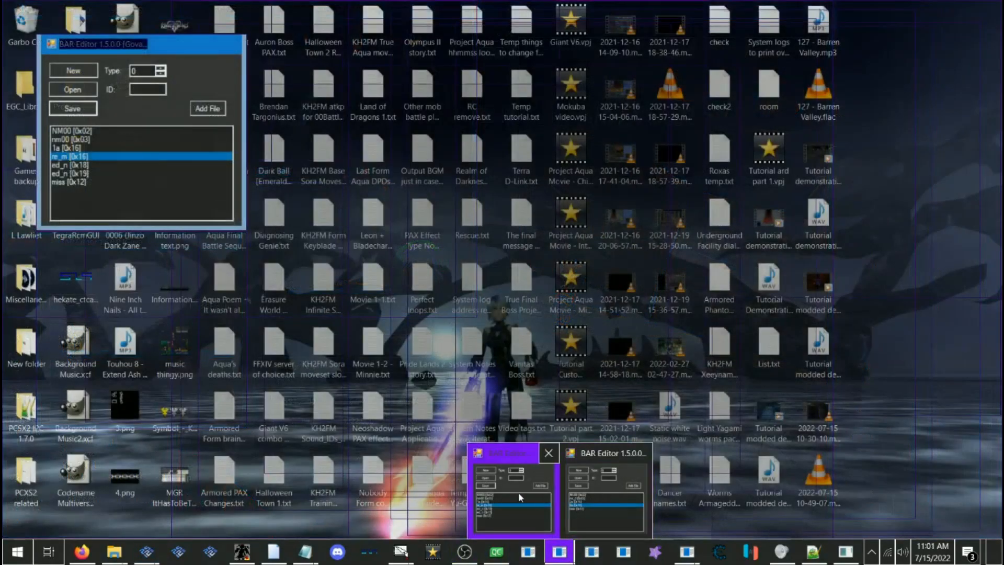
{"action": "left_click", "coordinate": [519, 494]}
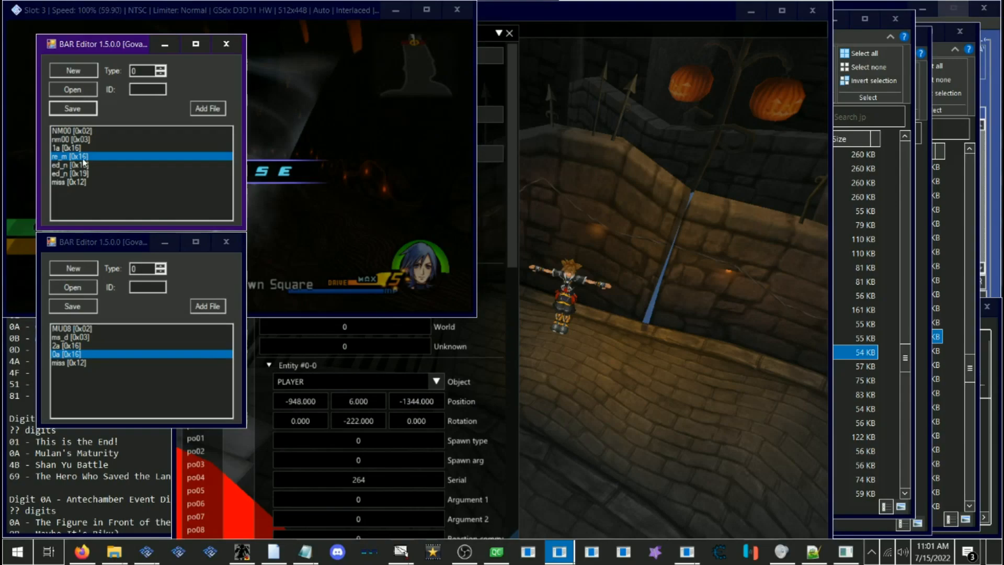
{"action": "left_click", "coordinate": [115, 243]}
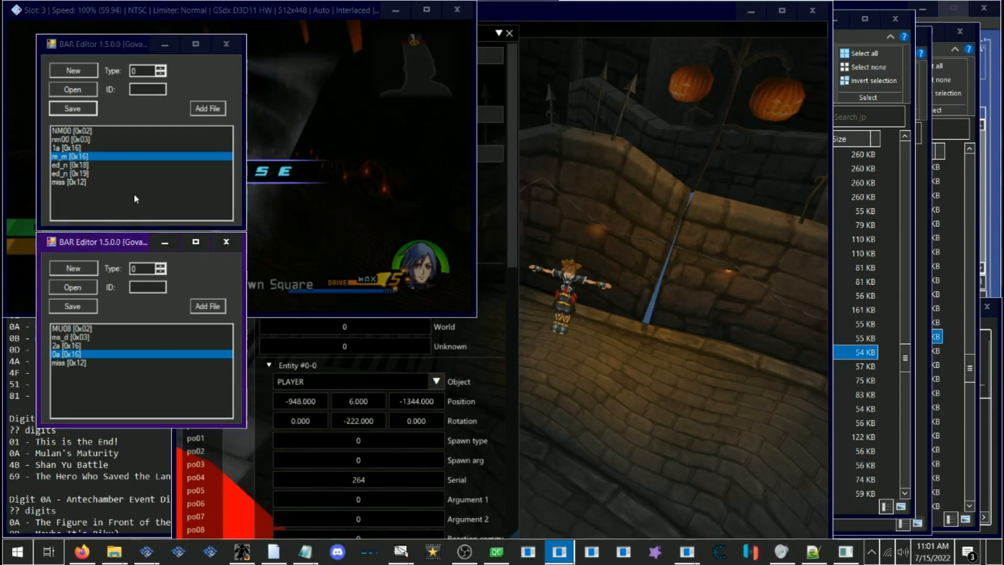
{"action": "left_click", "coordinate": [85, 165]}
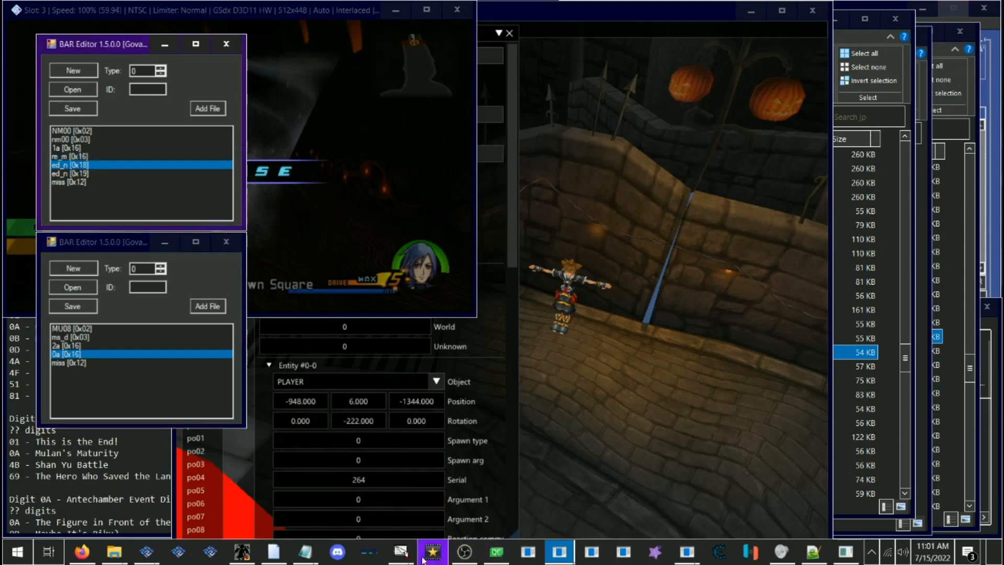
{"action": "mouse_move", "coordinate": [401, 552]}
{"action": "left_click", "coordinate": [457, 495]}
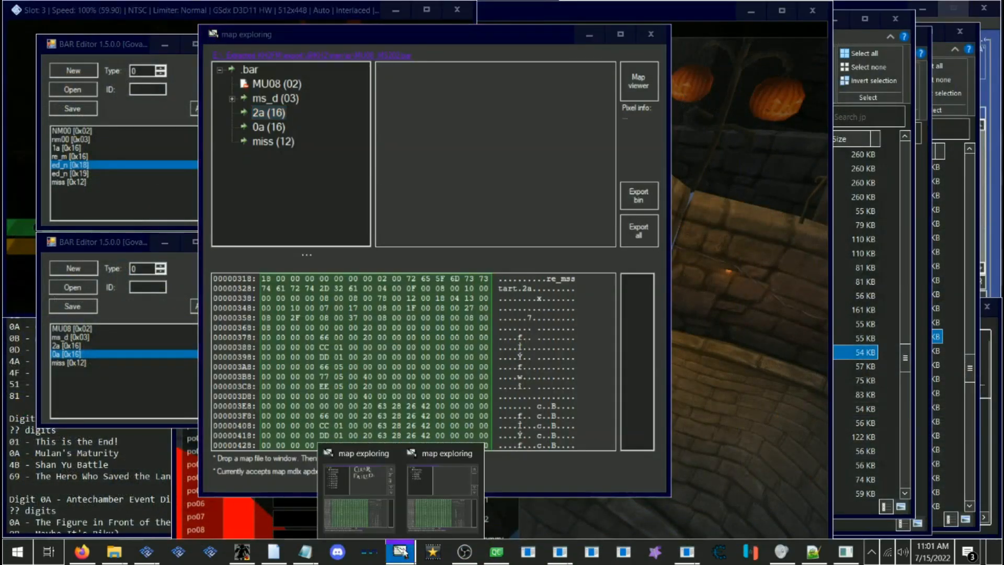
Step: Examine the ed_n (18), ed_n (19) and miss (12) entries of the NM00 mission file in the map explorer
{"action": "left_click", "coordinate": [414, 136]}
{"action": "left_click", "coordinate": [409, 150]}
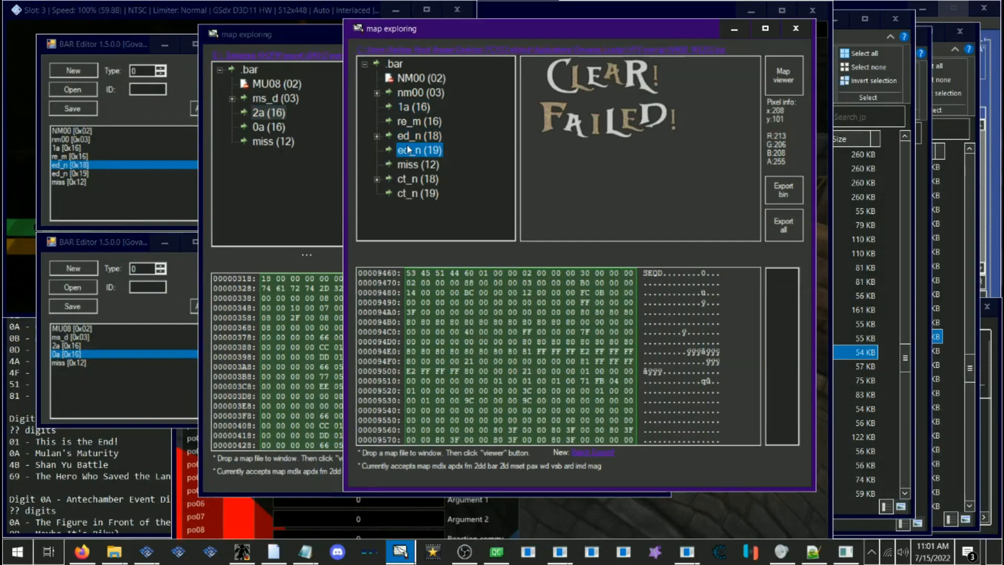
{"action": "left_click", "coordinate": [376, 136]}
{"action": "left_click", "coordinate": [413, 150]}
{"action": "left_click", "coordinate": [420, 166]}
{"action": "left_click", "coordinate": [413, 149]}
{"action": "left_click", "coordinate": [413, 138]}
{"action": "left_click", "coordinate": [413, 149]}
{"action": "left_click", "coordinate": [413, 164]}
{"action": "left_click", "coordinate": [413, 147]}
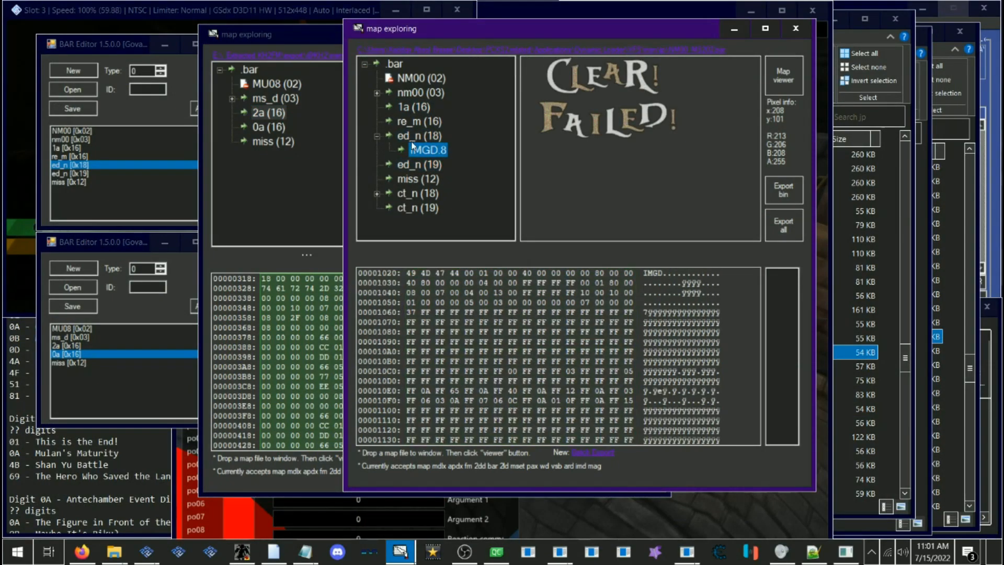
{"action": "left_click", "coordinate": [414, 136]}
{"action": "left_click", "coordinate": [377, 136]}
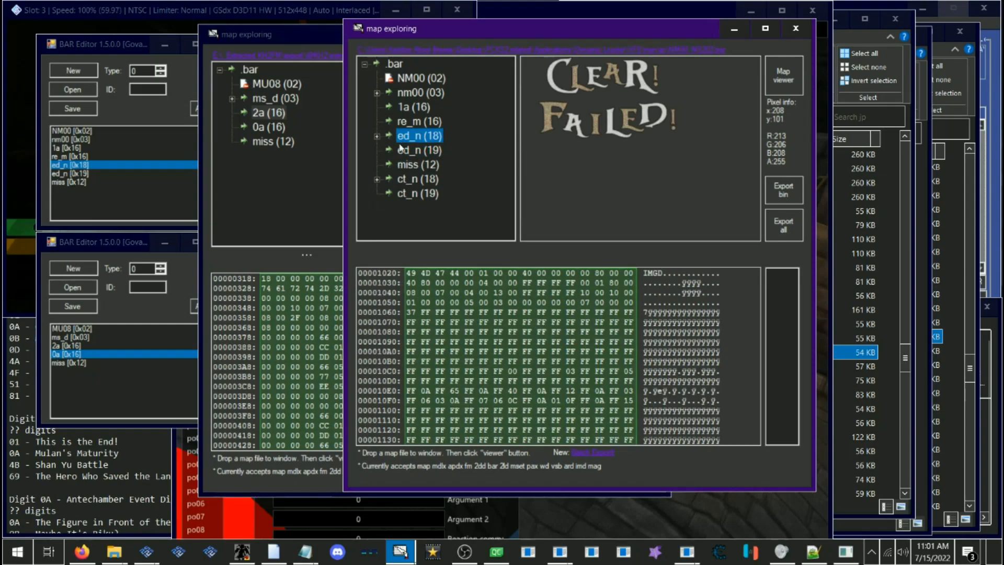
Step: Remove the ed_n [0x18] and ed_n [0x19] entries from the NM00 mission file in BAR Editor
{"action": "left_click", "coordinate": [78, 168]}
{"action": "right_click", "coordinate": [79, 165]}
{"action": "left_click", "coordinate": [83, 169]}
{"action": "right_click", "coordinate": [77, 166]}
{"action": "left_click", "coordinate": [91, 170]}
Step: Save the edited mission over the existing NM00_MS202.bar in the Dynamic Loader's msn/jp folder
{"action": "left_click", "coordinate": [72, 108]}
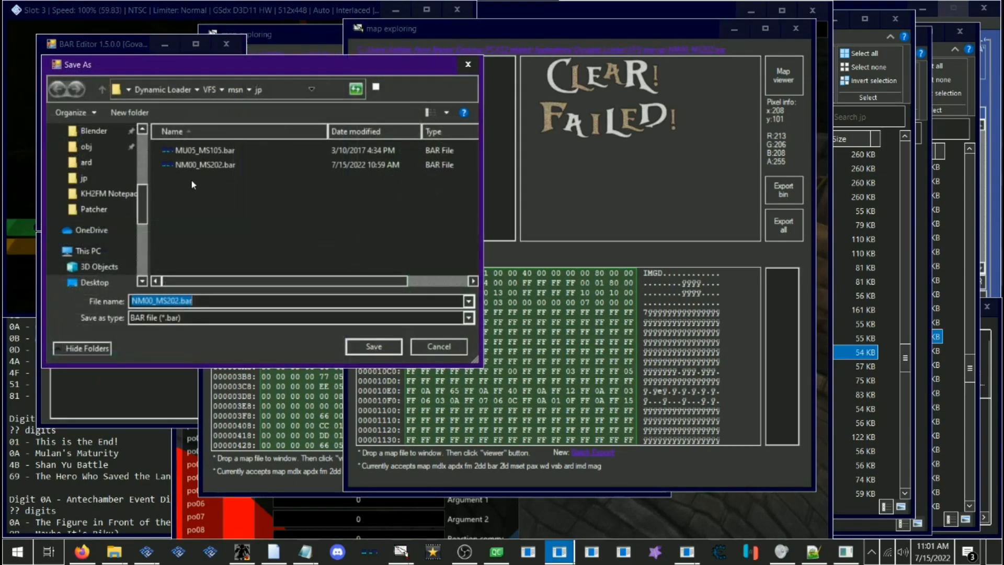
{"action": "double_click", "coordinate": [195, 165]}
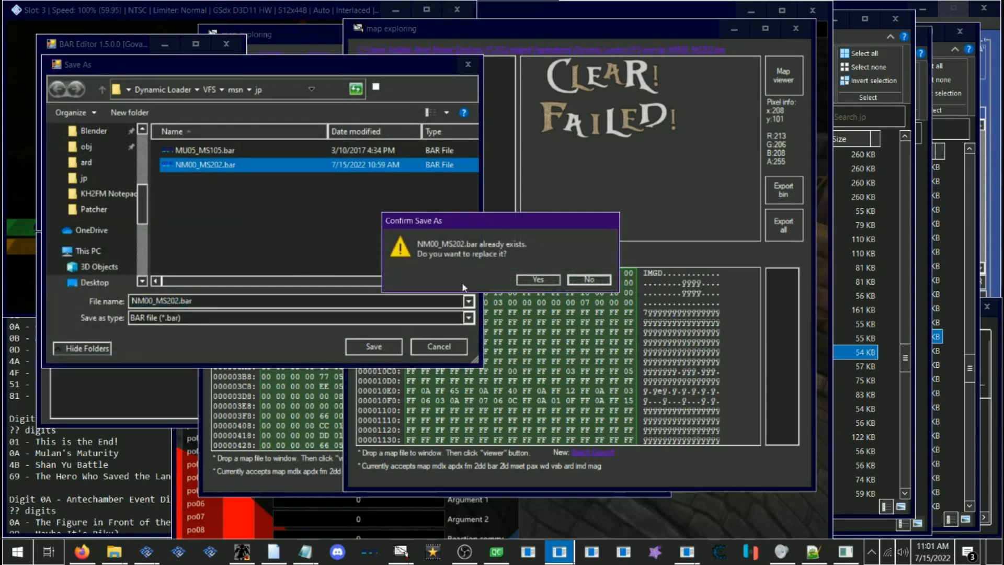
{"action": "left_click", "coordinate": [538, 280]}
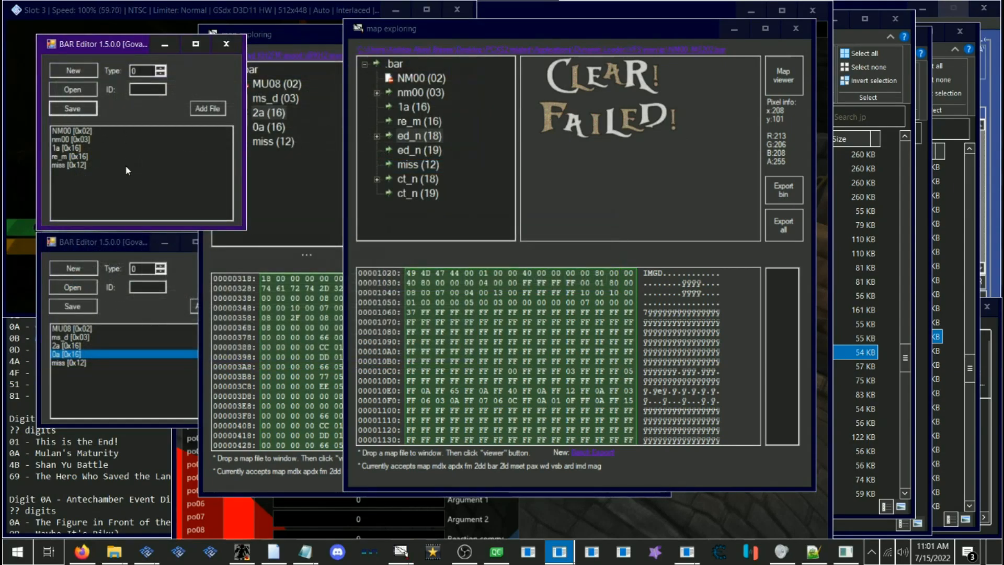
Step: Compare the hex data of the MU08 (02) and NM00 (02) entries in the two map explorer windows
{"action": "left_click", "coordinate": [90, 140]}
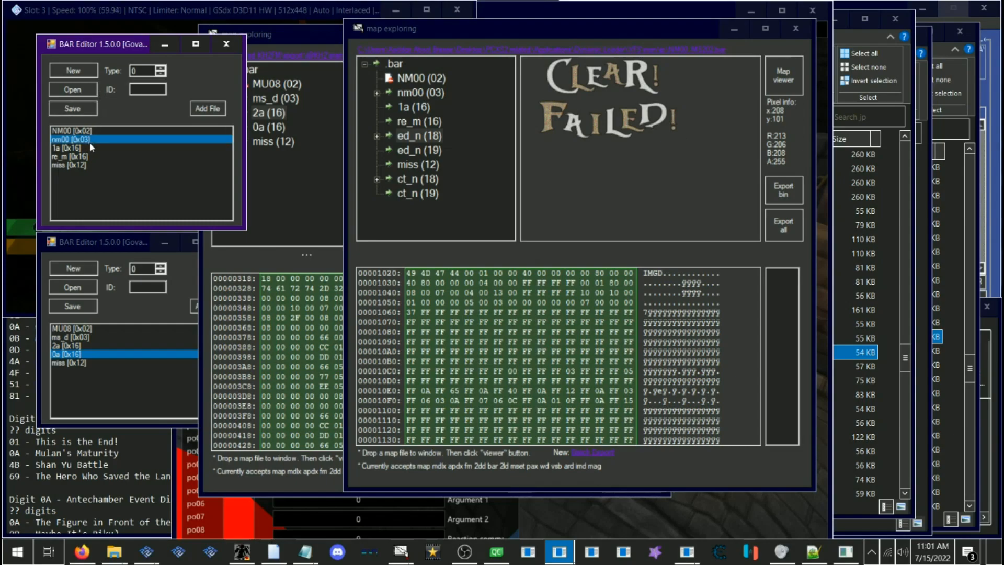
{"action": "left_click", "coordinate": [95, 130]}
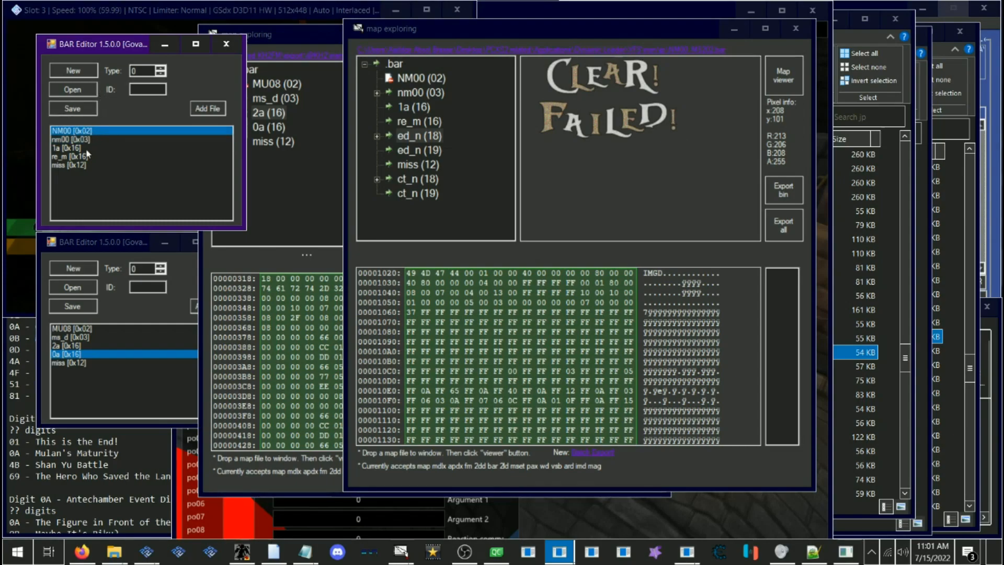
{"action": "left_click", "coordinate": [90, 140]}
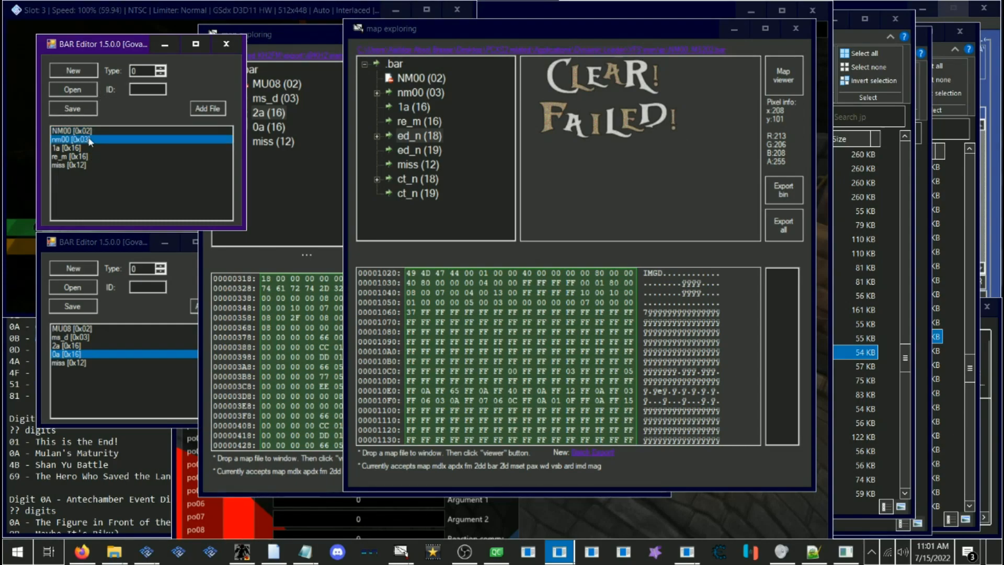
{"action": "left_click", "coordinate": [92, 132]}
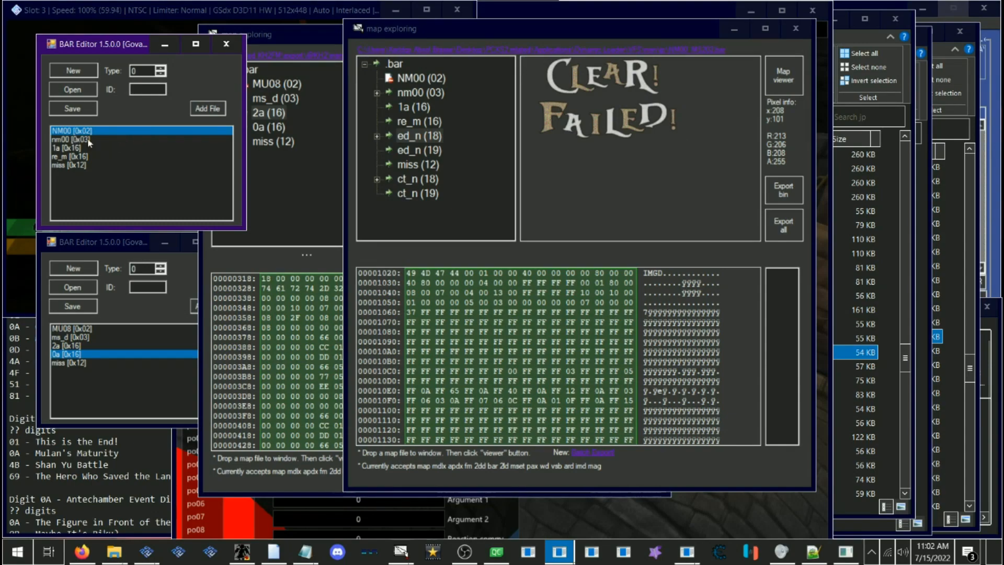
{"action": "left_click", "coordinate": [309, 189]}
{"action": "left_click", "coordinate": [275, 84]}
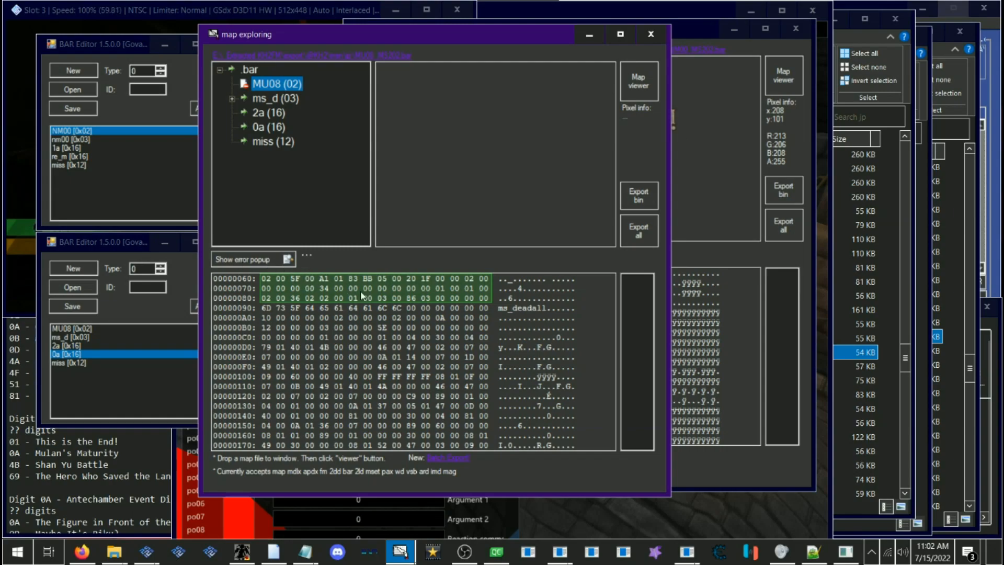
{"action": "mouse_move", "coordinate": [401, 550]}
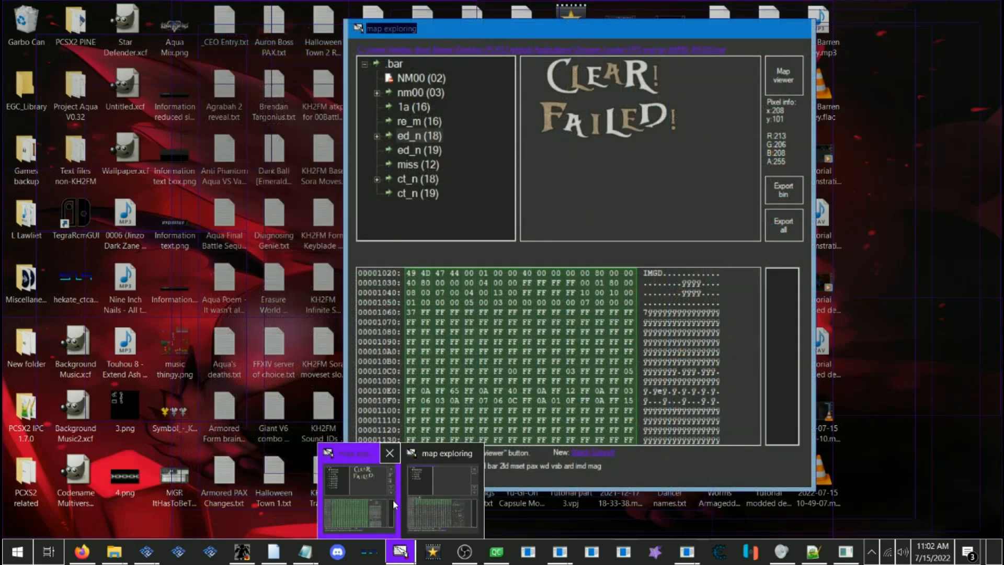
{"action": "left_click", "coordinate": [393, 500]}
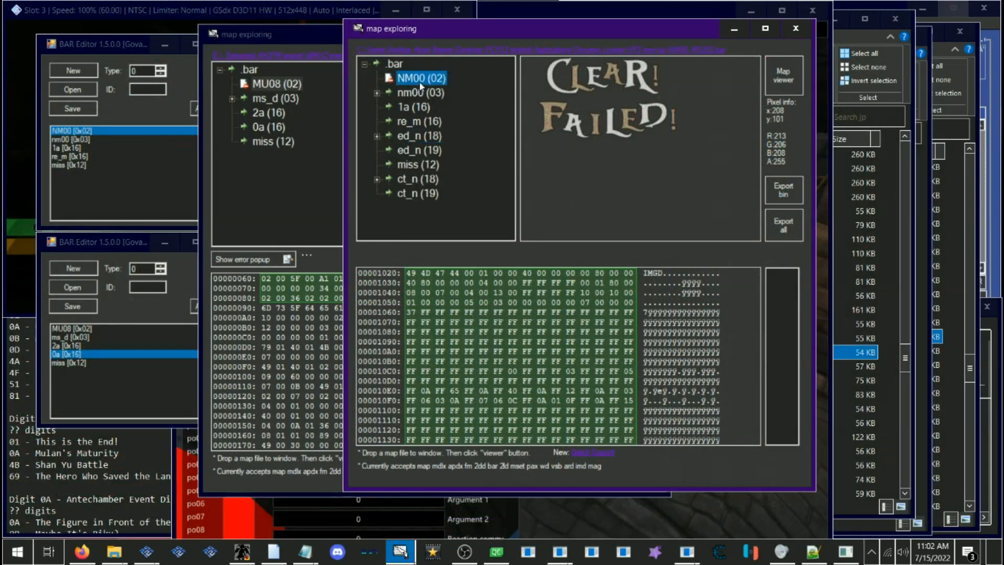
{"action": "left_click", "coordinate": [421, 78]}
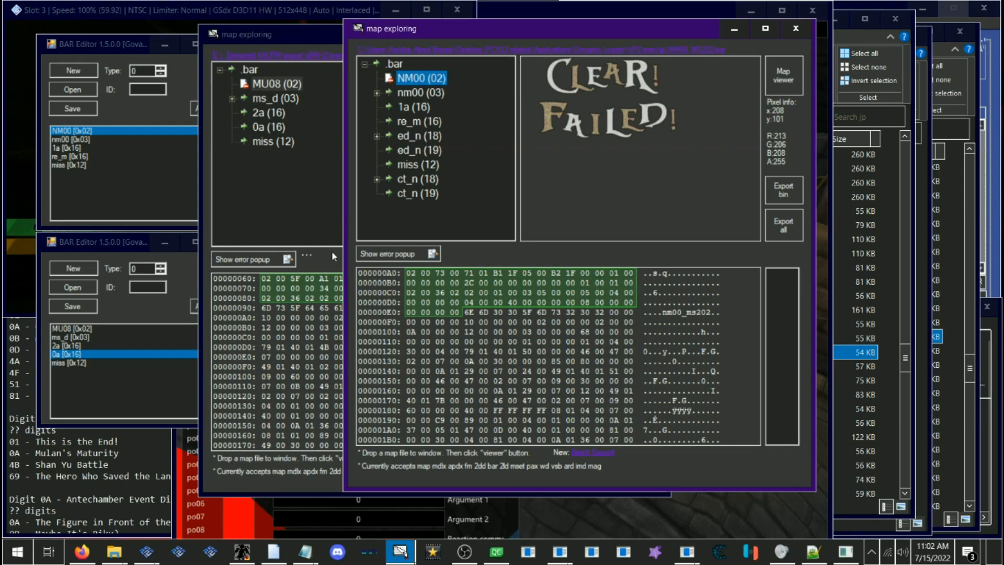
Step: Switch to the maximized PCSX2 game, skip the cutscene, and pause the mission to read its objective
{"action": "left_click", "coordinate": [14, 140]}
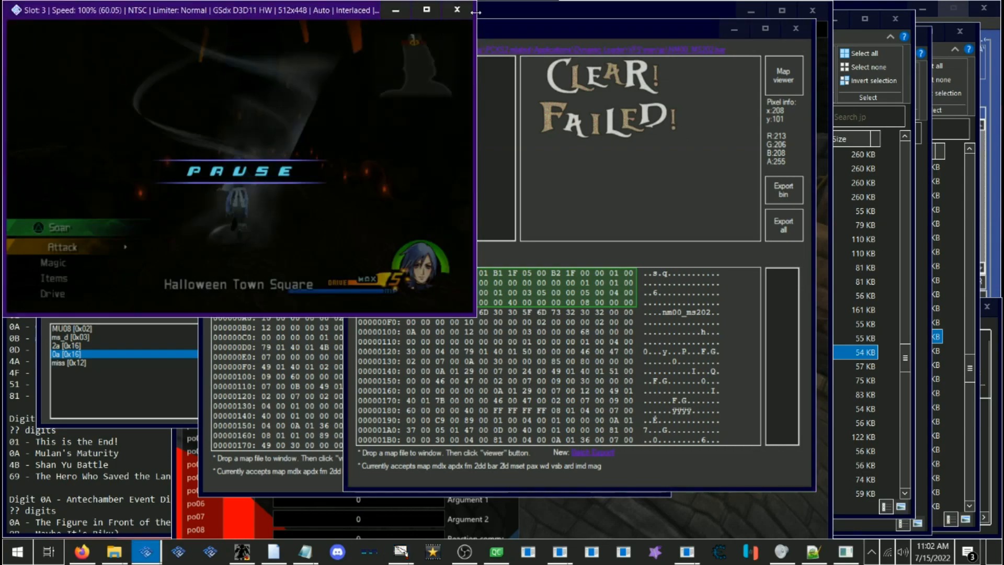
{"action": "left_click", "coordinate": [435, 12]}
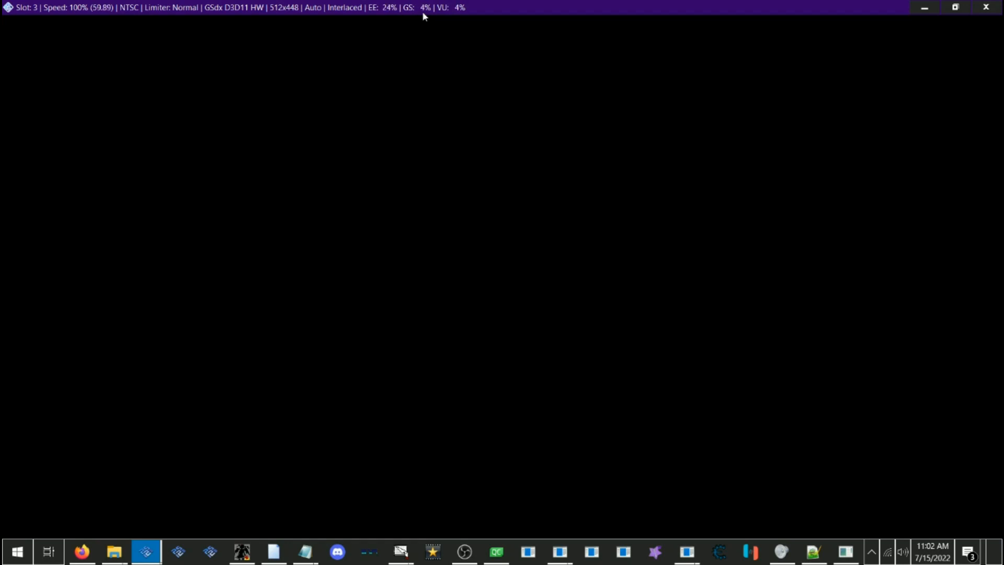
{"action": "key", "text": "Return"}
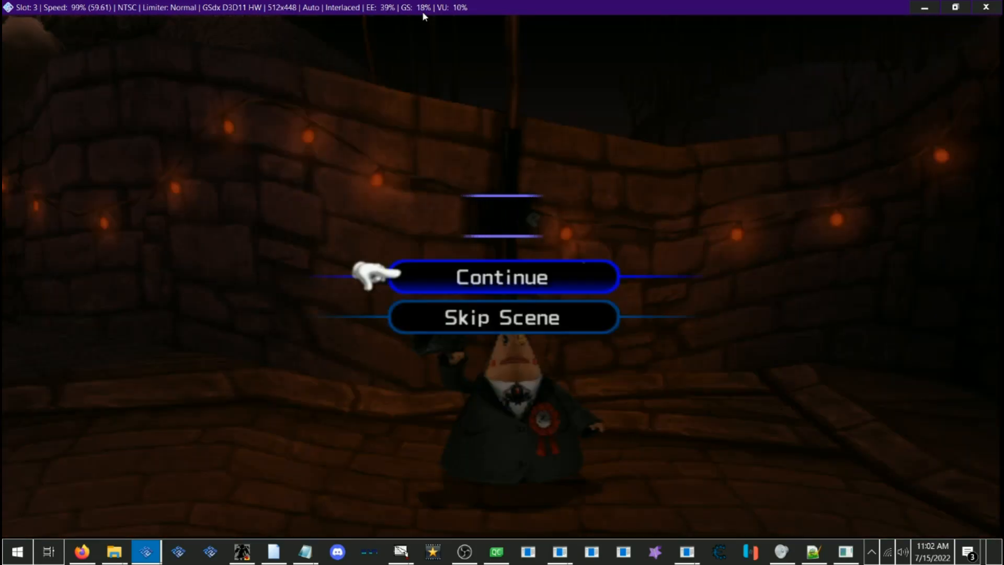
{"action": "key", "text": "Down"}
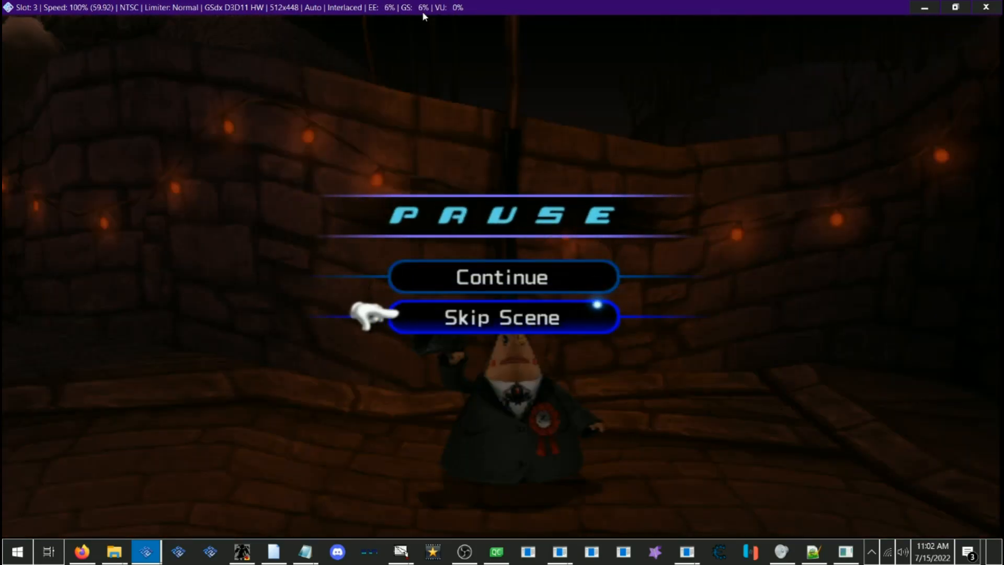
{"action": "key", "text": "Return"}
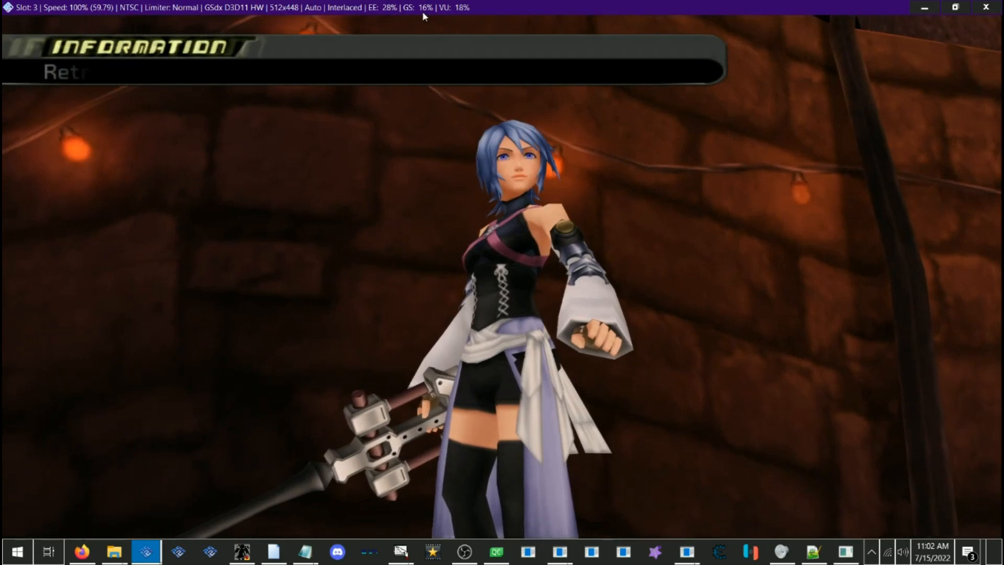
{"action": "key", "text": "Return"}
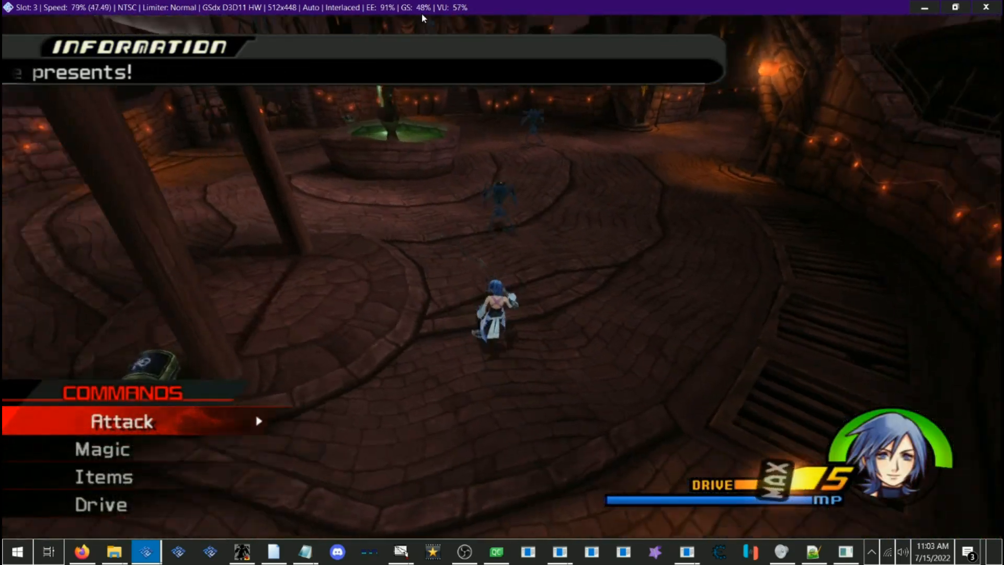
{"action": "key", "text": "Return"}
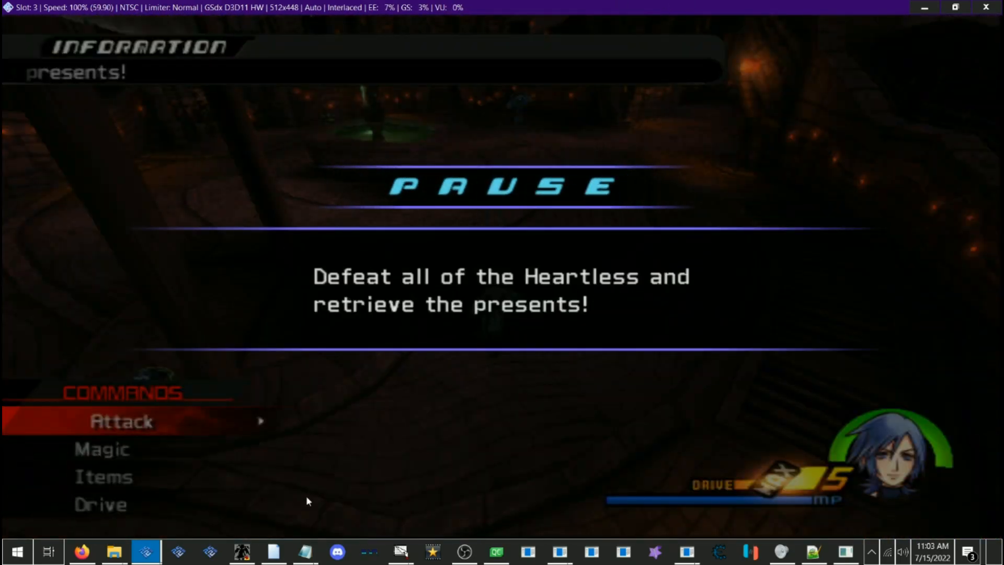
Step: Switch to Firefox and open Crazycatz00's KH1+2 Text Editor in a new tab
{"action": "left_click", "coordinate": [82, 551]}
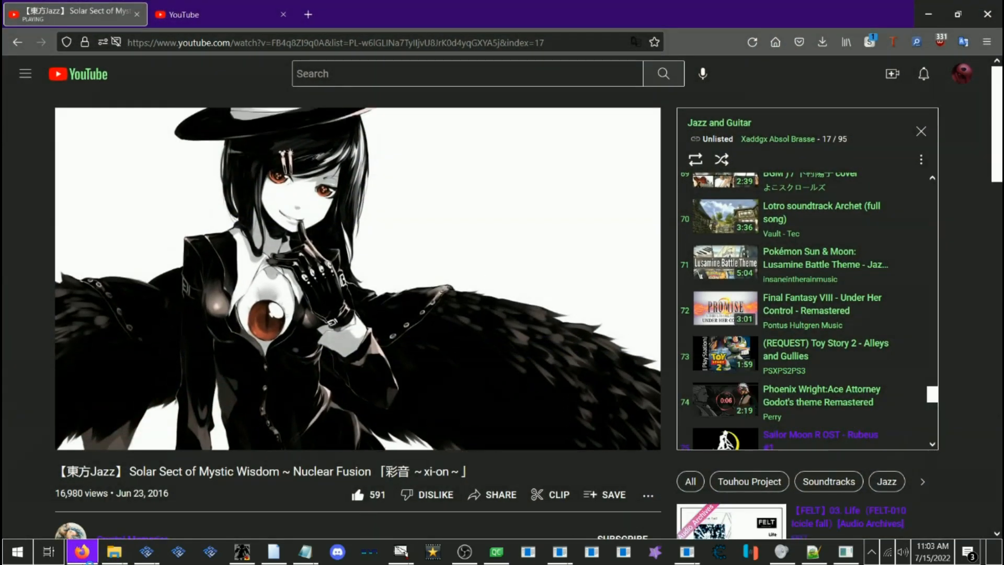
{"action": "left_click", "coordinate": [309, 17]}
{"action": "type", "text": "k"}
{"action": "key", "text": "BackSpace"}
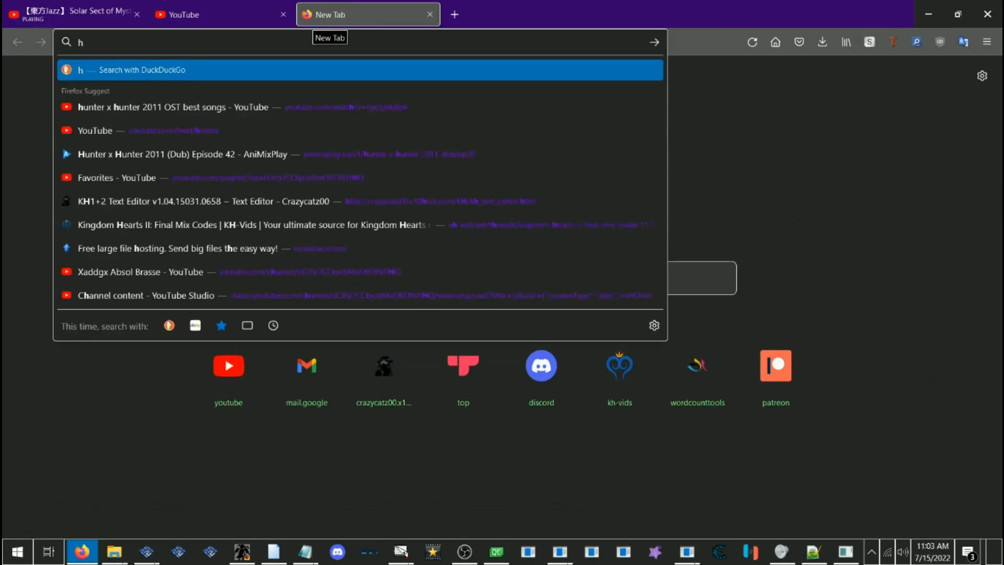
{"action": "type", "text": "h"}
{"action": "key", "text": "Down"}
{"action": "key", "text": "Return"}
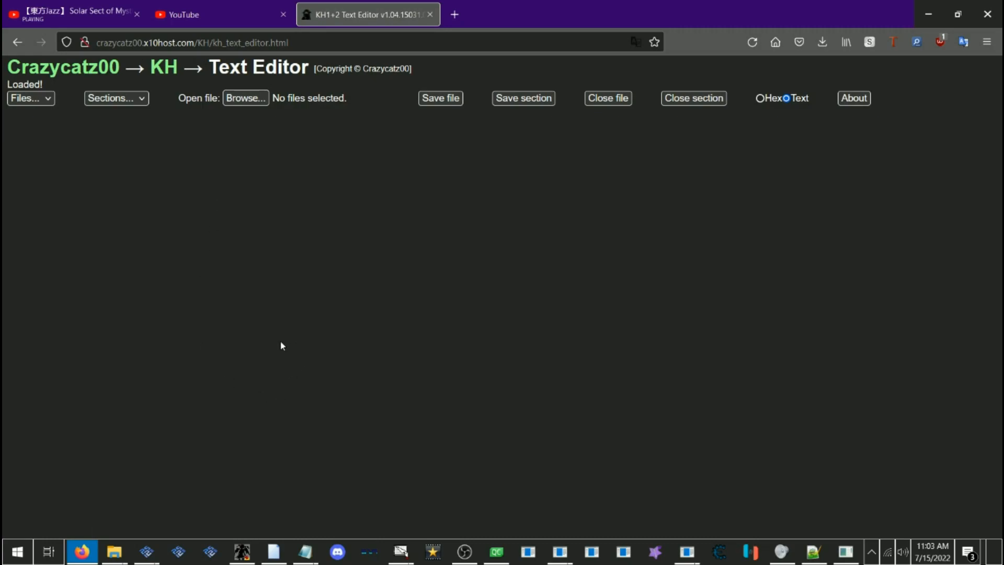
Step: Load nm.bar from the Dynamic Loader's msg/jp folder into the online text editor
{"action": "left_click", "coordinate": [114, 551]}
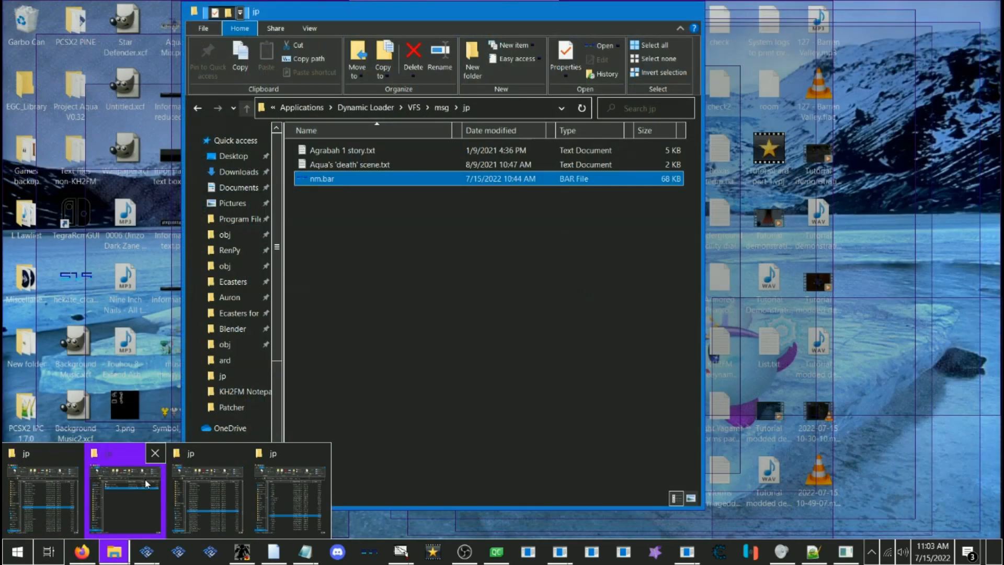
{"action": "left_click", "coordinate": [145, 479]}
{"action": "left_click_drag", "start_coordinate": [317, 12], "coordinate": [419, 17]}
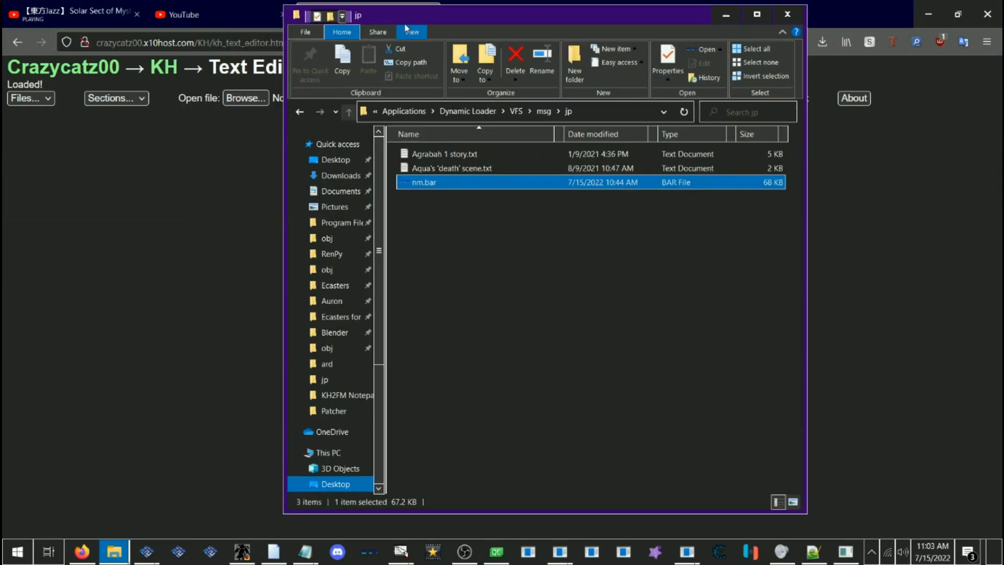
{"action": "left_click_drag", "start_coordinate": [397, 23], "coordinate": [437, 19]}
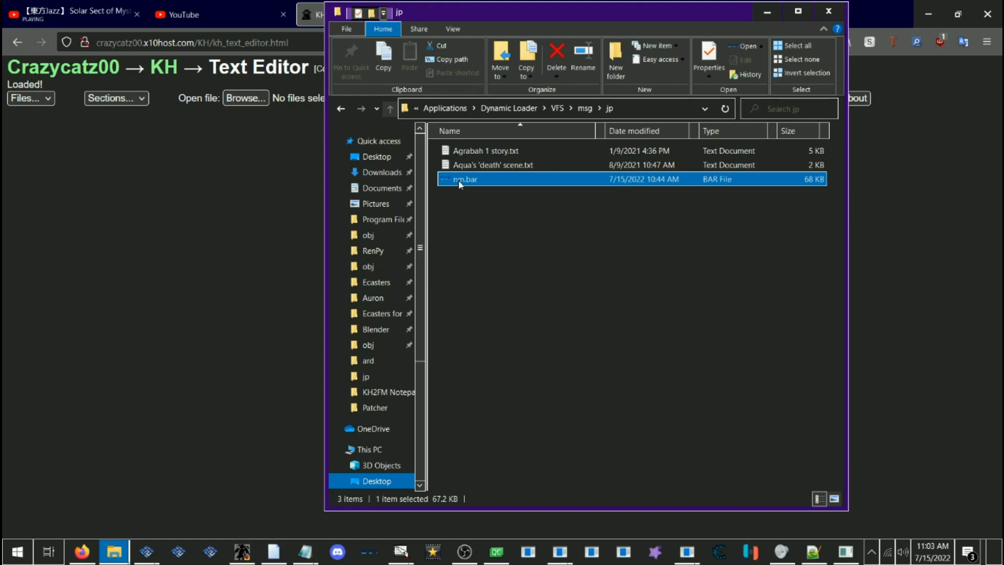
{"action": "left_click_drag", "start_coordinate": [460, 184], "coordinate": [249, 101]}
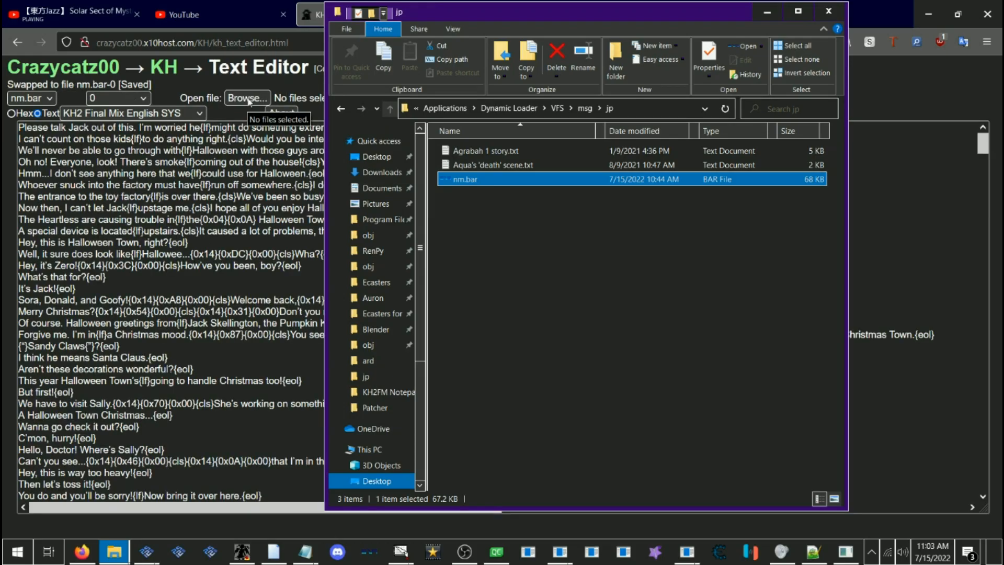
{"action": "left_click", "coordinate": [3, 233]}
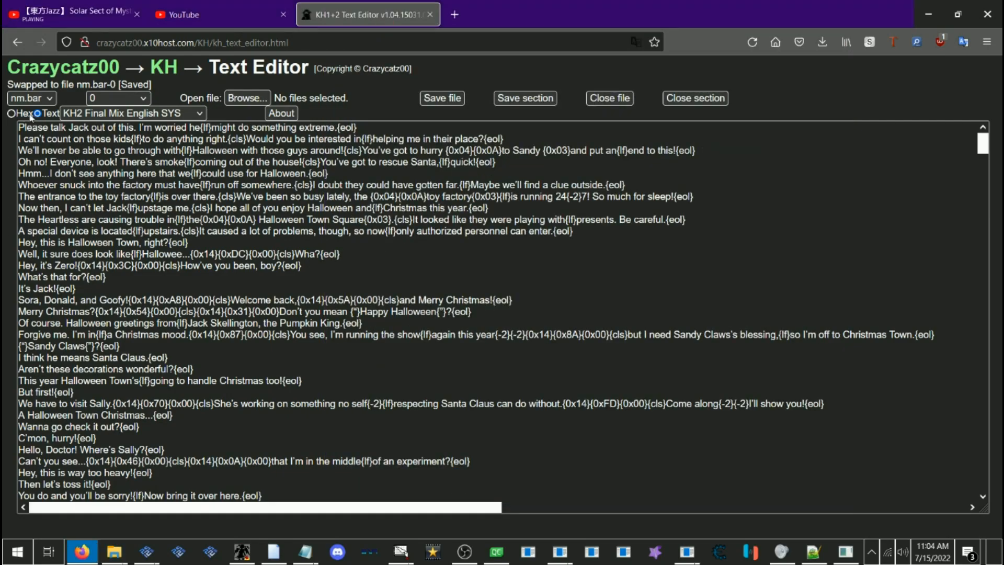
Step: Choose KH2 Final Mix English SYS as the encoding for the text view of nm.bar
{"action": "left_click", "coordinate": [11, 114]}
{"action": "left_click", "coordinate": [181, 112]}
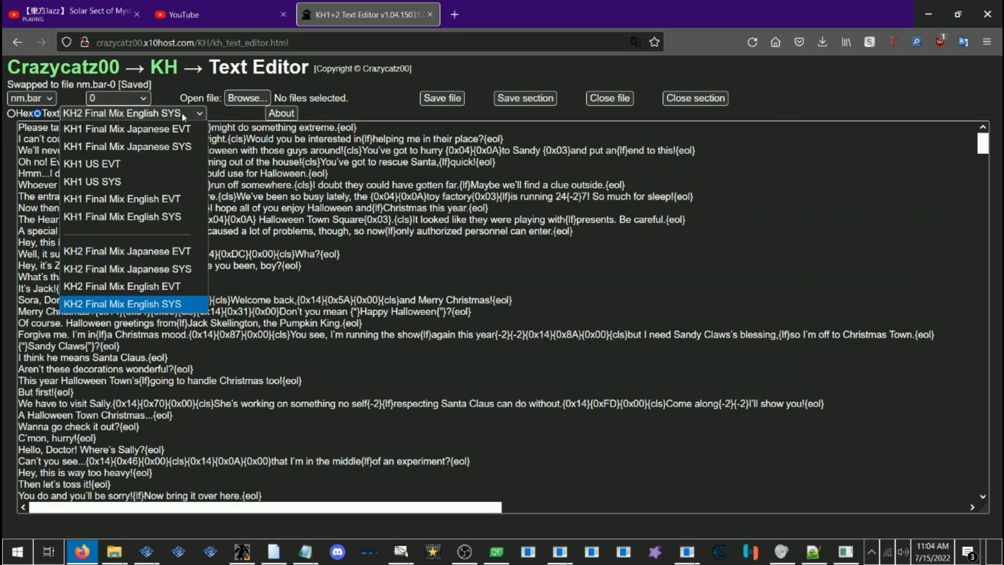
{"action": "left_click", "coordinate": [107, 305]}
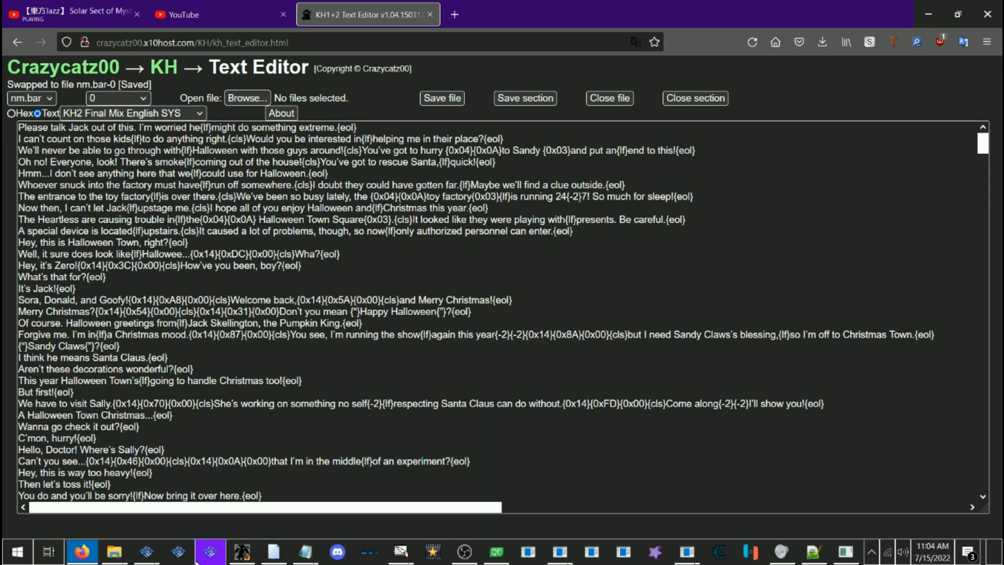
Step: Find "retrieve the" in the nm.bar text and select the phrase "Retrieve the presents!"
{"action": "mouse_move", "coordinate": [152, 554]}
{"action": "left_click", "coordinate": [182, 508]}
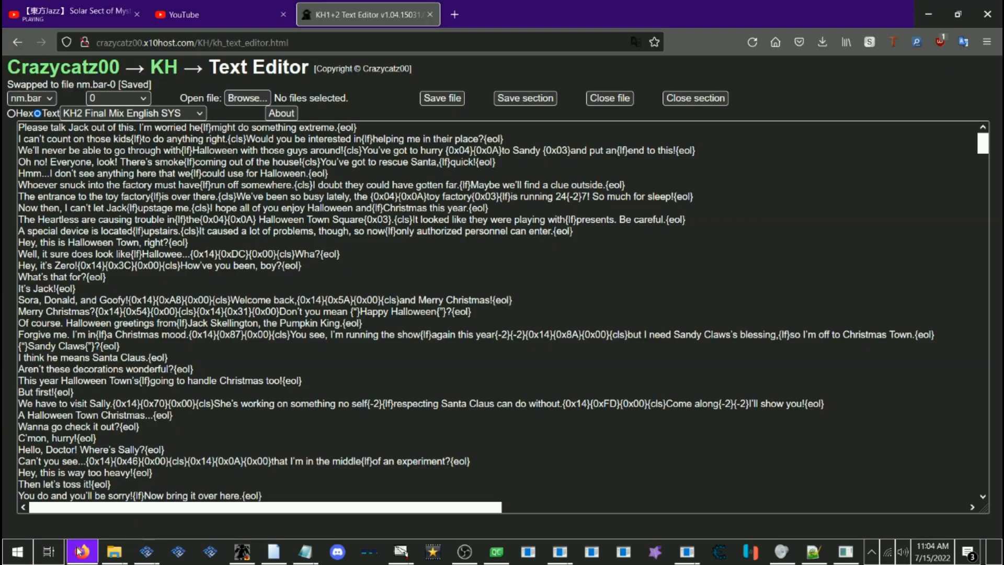
{"action": "left_click", "coordinate": [82, 552]}
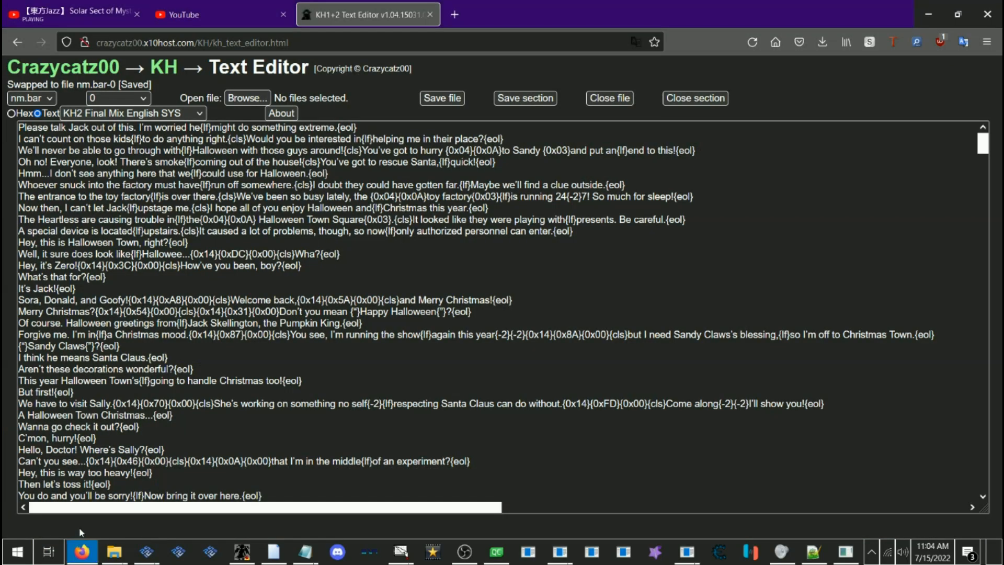
{"action": "key", "text": "ctrl+f"}
{"action": "type", "text": "retrieve the"}
{"action": "left_click", "coordinate": [98, 311]}
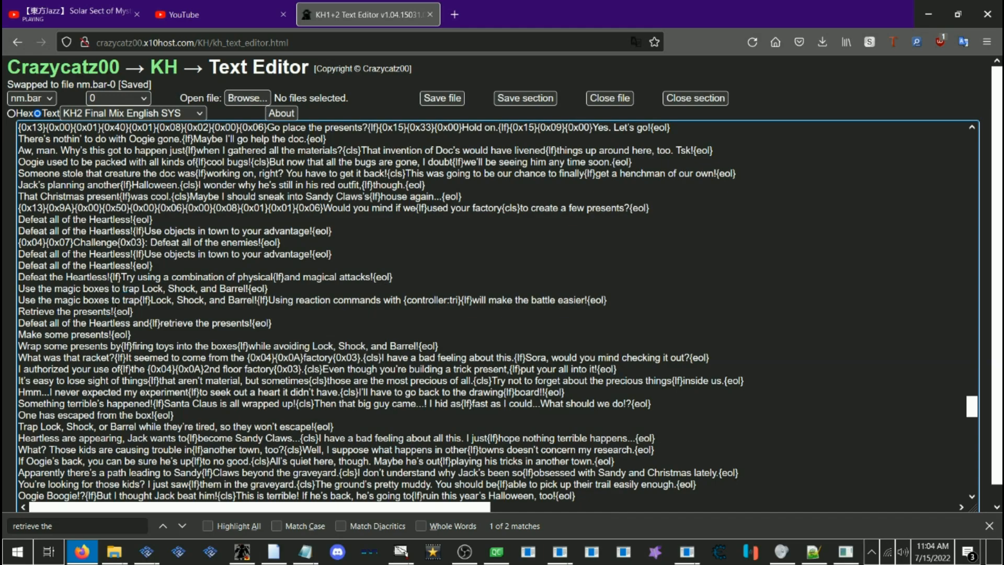
{"action": "left_click_drag", "start_coordinate": [113, 311], "coordinate": [18, 311]}
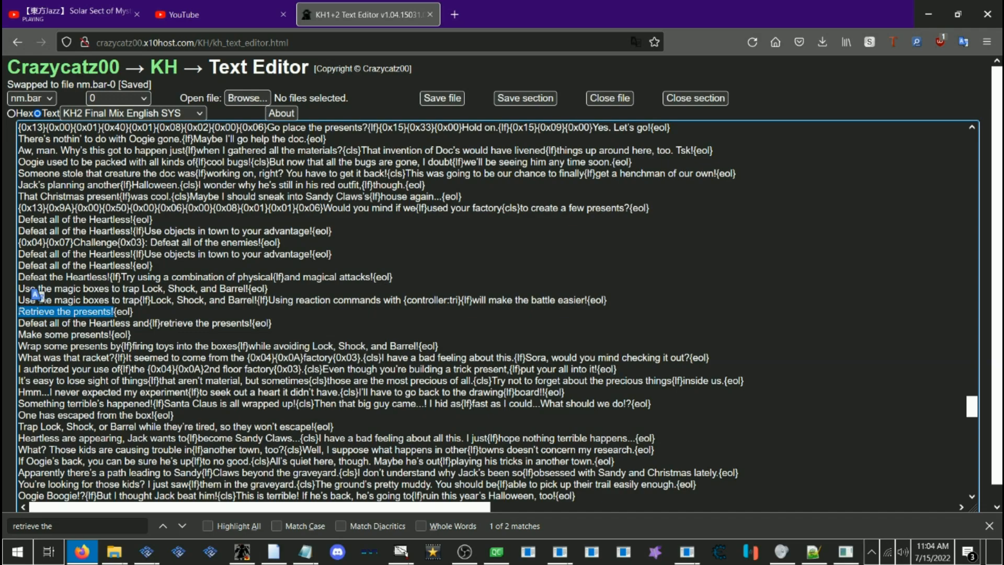
Step: Replace the selected phrase "Retrieve the presents!" with "Put all these mummies in their place, dudebro!"
{"action": "type", "text": "Put all these mummies in their place, dudebro!"}
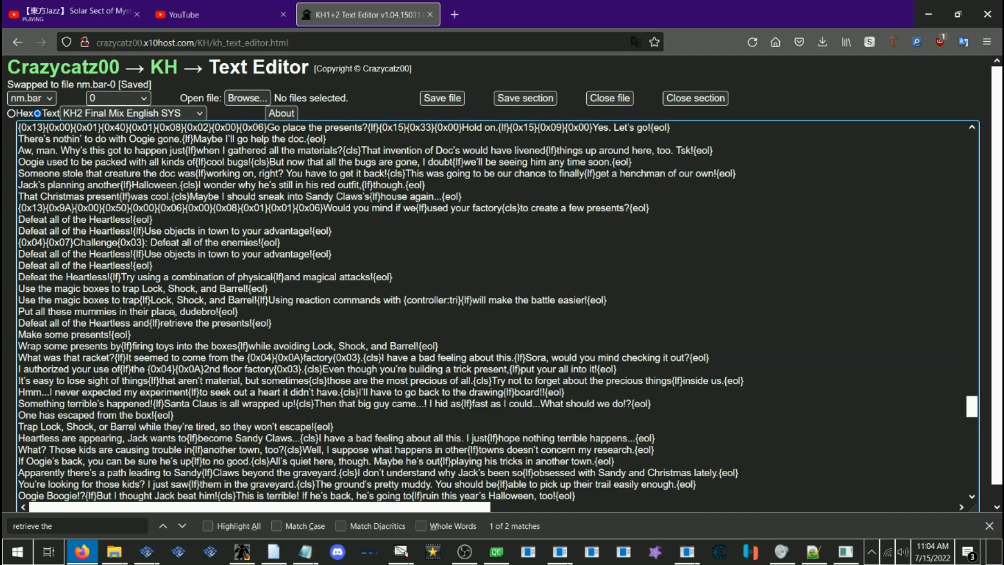
{"action": "key", "text": "Left"}
{"action": "key", "text": "Left"}
{"action": "key", "text": "Left"}
{"action": "key", "text": "Left"}
{"action": "key", "text": "Left"}
{"action": "key", "text": "Right"}
{"action": "key", "text": "Right"}
{"action": "key", "text": "Right"}
{"action": "key", "text": "Right"}
{"action": "key", "text": "Right"}
{"action": "key", "text": "Right"}
Step: Replace the text of the line "Defeat all of the Heartless and{lf}retrieve the presents!" with "Put all these mummies in their place, dudebro!", keeping its {eol} code
{"action": "left_click_drag", "start_coordinate": [150, 324], "coordinate": [3, 324]}
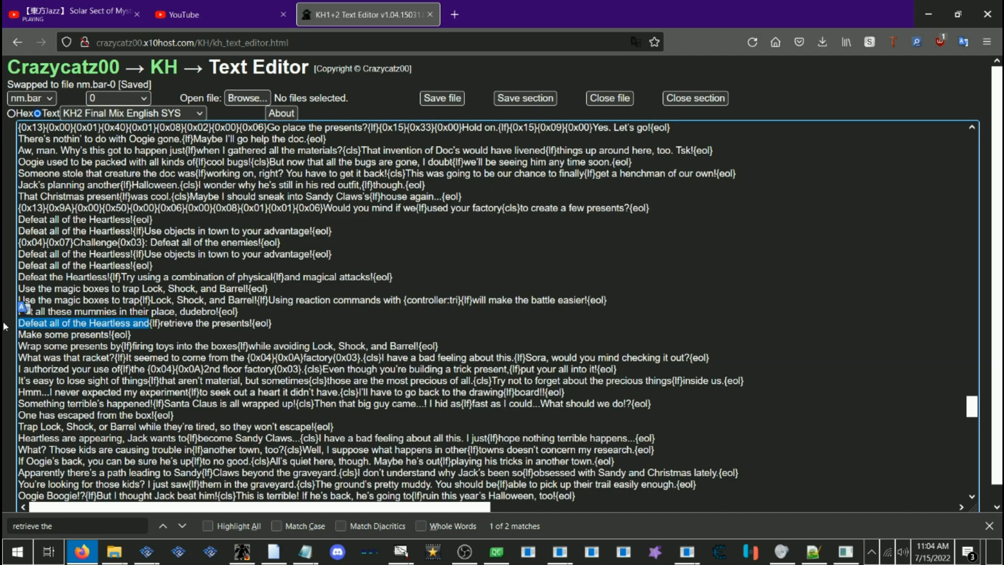
{"action": "type", "text": "Put all these mum"}
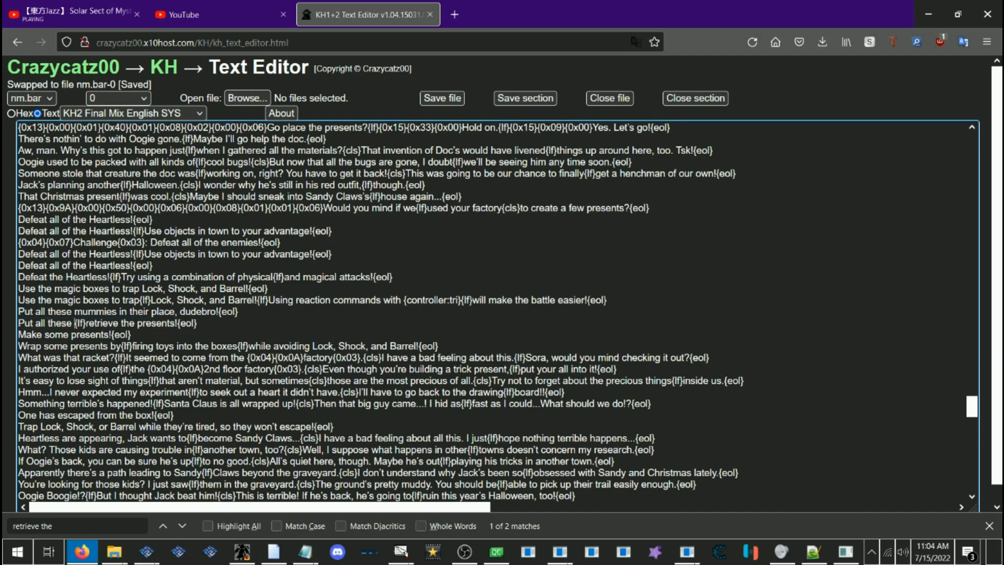
{"action": "type", "text": "mies in their place"}
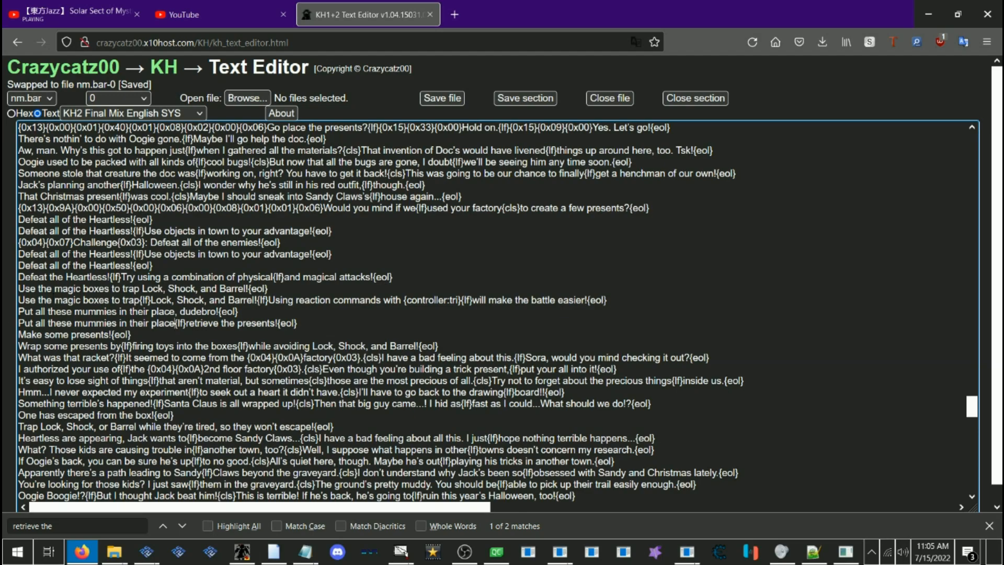
{"action": "type", "text": ","}
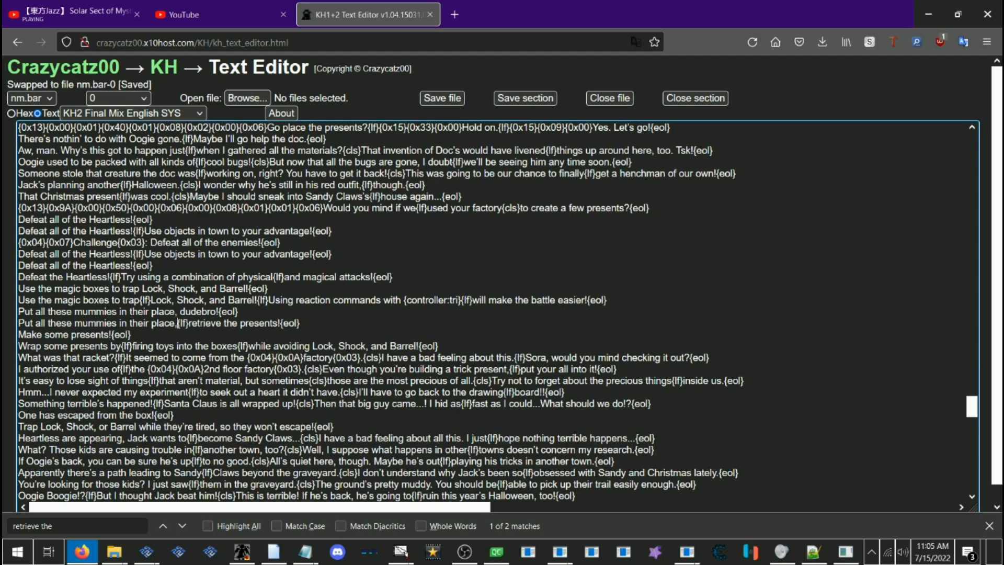
{"action": "mouse_move", "coordinate": [189, 323]}
{"action": "left_mouse_down"}
{"action": "mouse_move", "coordinate": [280, 323]}
{"action": "mouse_move", "coordinate": [176, 323]}
{"action": "left_mouse_up"}
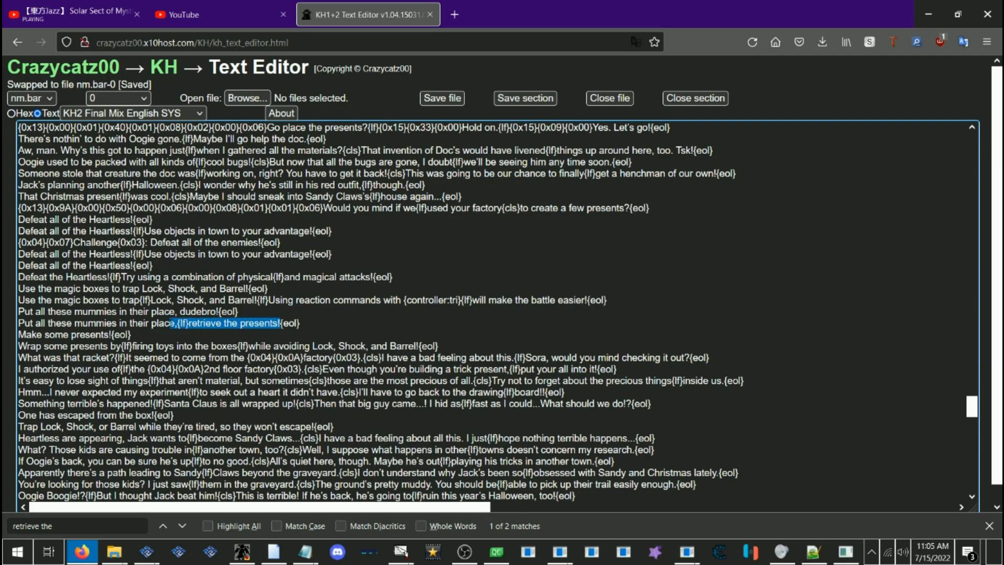
{"action": "type", "text": ", dudebro!"}
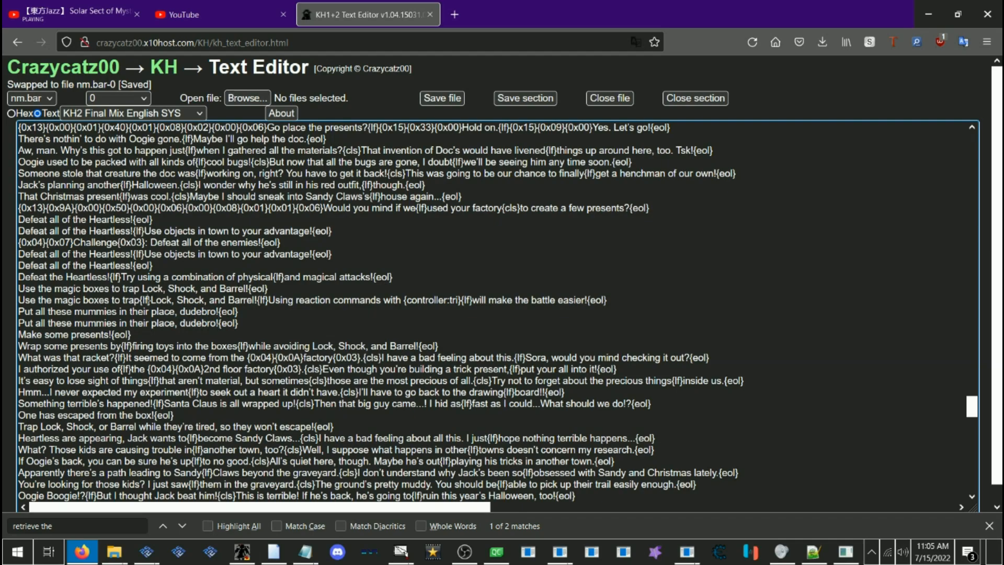
Step: Copy an {lf} code from the magic boxes line and put it in place of the space before "dudebro!" in the second mummies line
{"action": "left_click_drag", "start_coordinate": [151, 299], "coordinate": [140, 300]}
{"action": "key", "text": "ctrl+c"}
{"action": "left_click", "coordinate": [163, 300]}
{"action": "left_click", "coordinate": [178, 323]}
{"action": "key", "text": "BackSpace"}
{"action": "key", "text": "ctrl+v"}
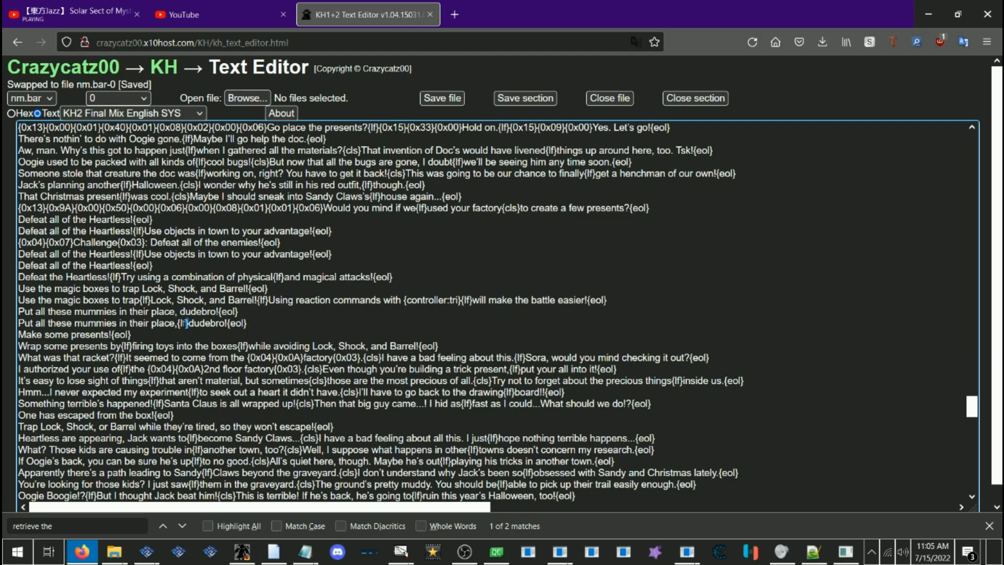
{"action": "left_click_drag", "start_coordinate": [177, 323], "coordinate": [187, 323]}
Step: Switch to the PCSX2 game window to examine how the pause screen lays out the objective text, and return to Firefox
{"action": "mouse_move", "coordinate": [146, 551]}
{"action": "left_click", "coordinate": [181, 516]}
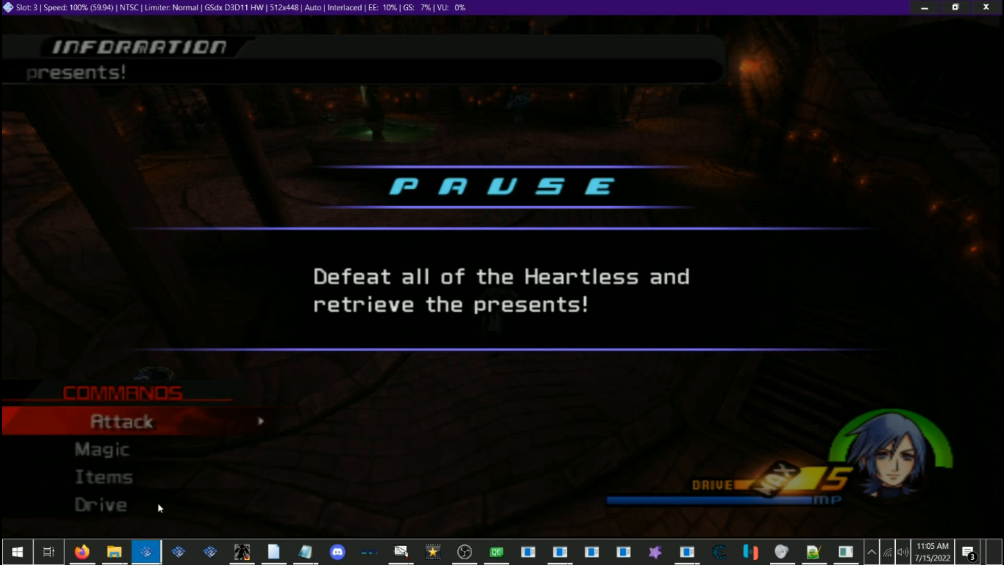
{"action": "left_click", "coordinate": [81, 551]}
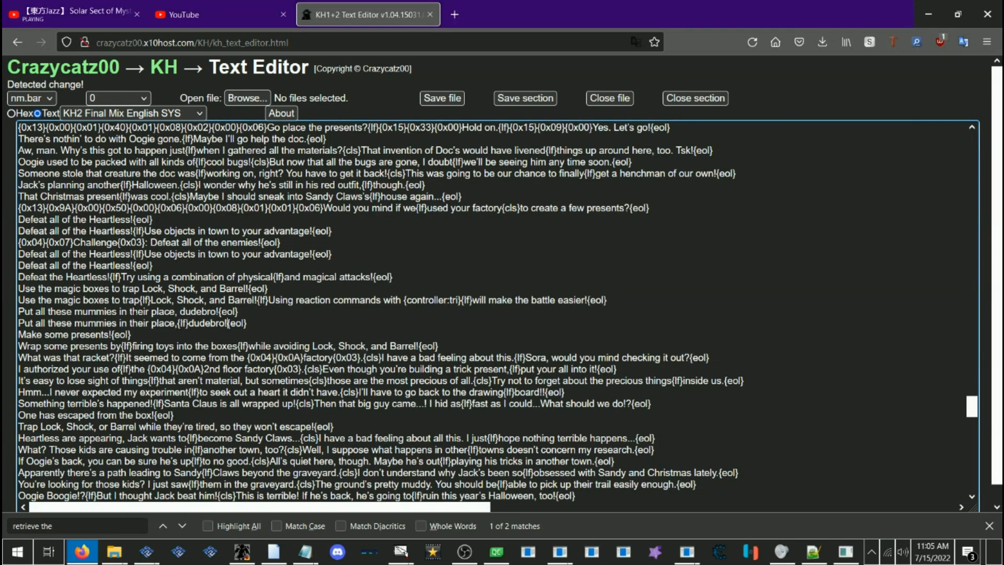
Step: Add the sentence "Watch out for sturdy attacks!" after "dudebro!" in the second mummies line
{"action": "type", "text": "Watch o"}
{"action": "type", "text": "ut for sturdy"}
{"action": "type", "text": " attacks!"}
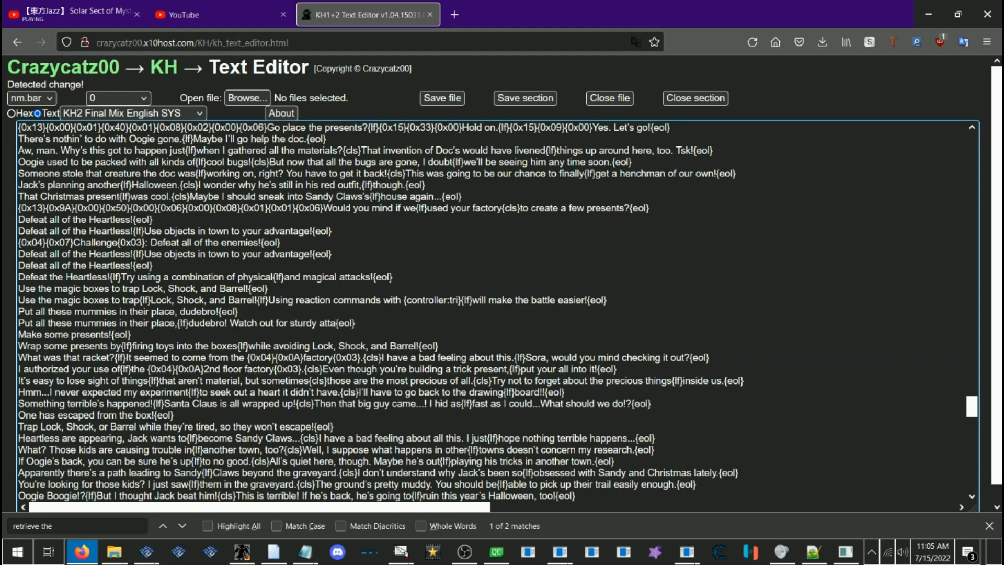
{"action": "left_click", "coordinate": [251, 330]}
Step: Append a copied {lf} code and the sentence "Look out for pointless presents!" after "sturdy attacks!"
{"action": "left_click_drag", "start_coordinate": [190, 323], "coordinate": [177, 324]}
{"action": "key", "text": "ctrl+c"}
{"action": "left_click", "coordinate": [351, 323]}
{"action": "key", "text": "ctrl+v"}
{"action": "type", "text": "Look out for"}
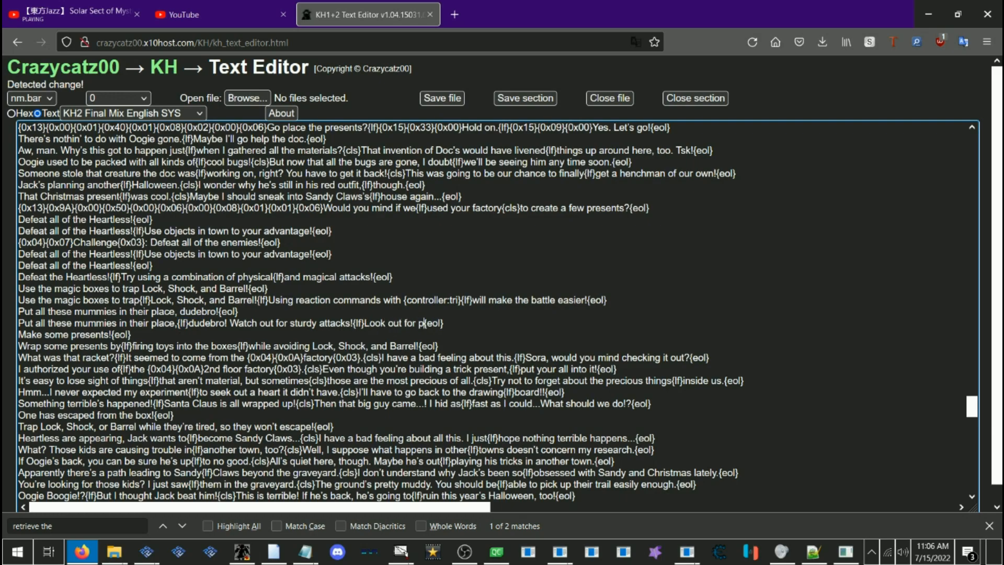
{"action": "type", "text": " pointless presents"}
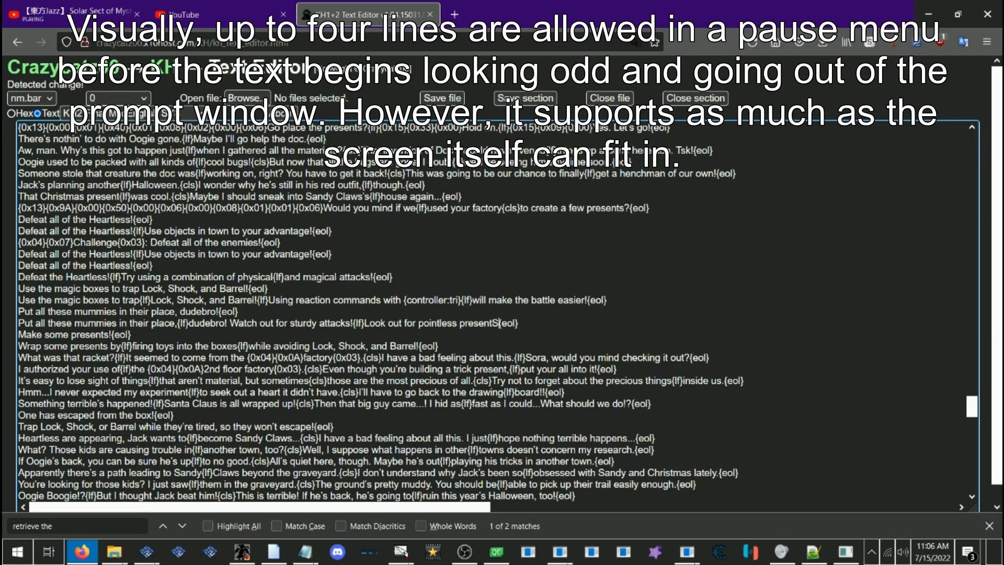
{"action": "type", "text": "!"}
Step: Copy the {lf} code and paste it after "pointless presents!" to start another line
{"action": "mouse_move", "coordinate": [364, 323]}
{"action": "left_mouse_down"}
{"action": "mouse_move", "coordinate": [361, 333]}
{"action": "mouse_move", "coordinate": [353, 323]}
{"action": "left_mouse_up"}
{"action": "key", "text": "ctrl+c"}
{"action": "left_click", "coordinate": [359, 323]}
{"action": "left_click", "coordinate": [500, 323]}
{"action": "key", "text": "ctrl+v"}
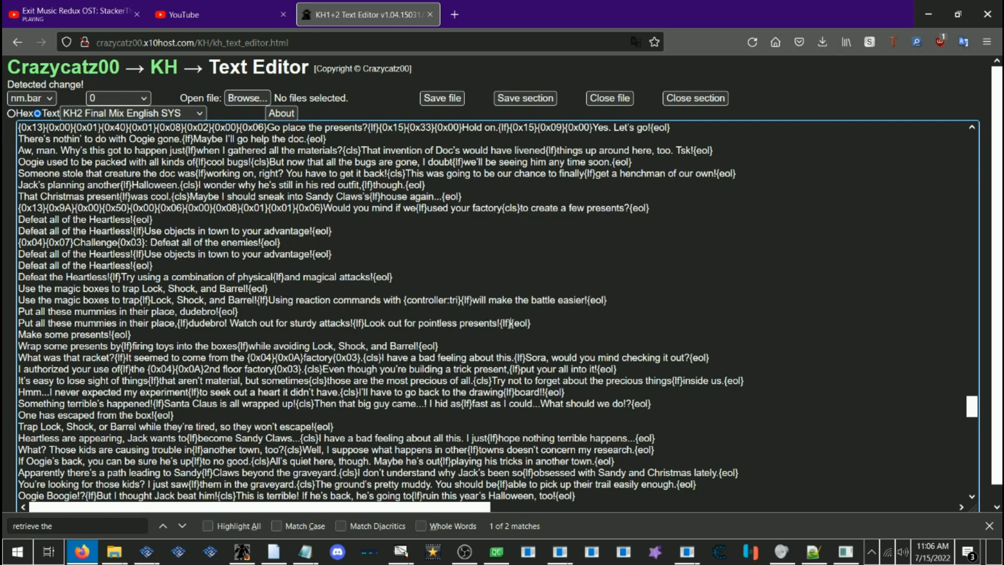
Step: Append "This event is pointless." in quotation marks, enclosed by the {0x04}{0x0A} and {0x03} codes used around "factory", before the line's {eol}
{"action": "left_click_drag", "start_coordinate": [304, 358], "coordinate": [247, 357]}
{"action": "key", "text": "ctrl+c"}
{"action": "left_click", "coordinate": [289, 358]}
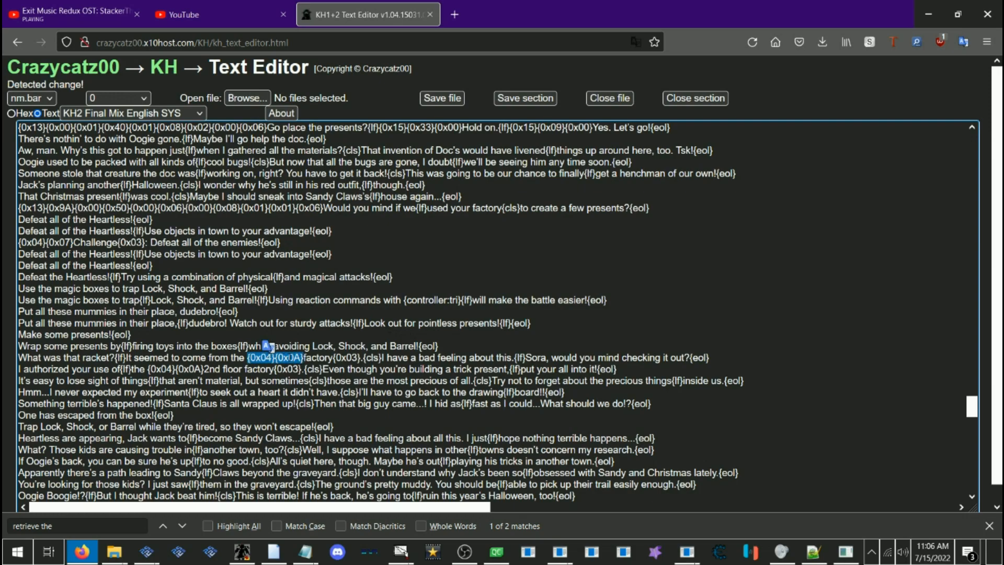
{"action": "left_click", "coordinate": [512, 325]}
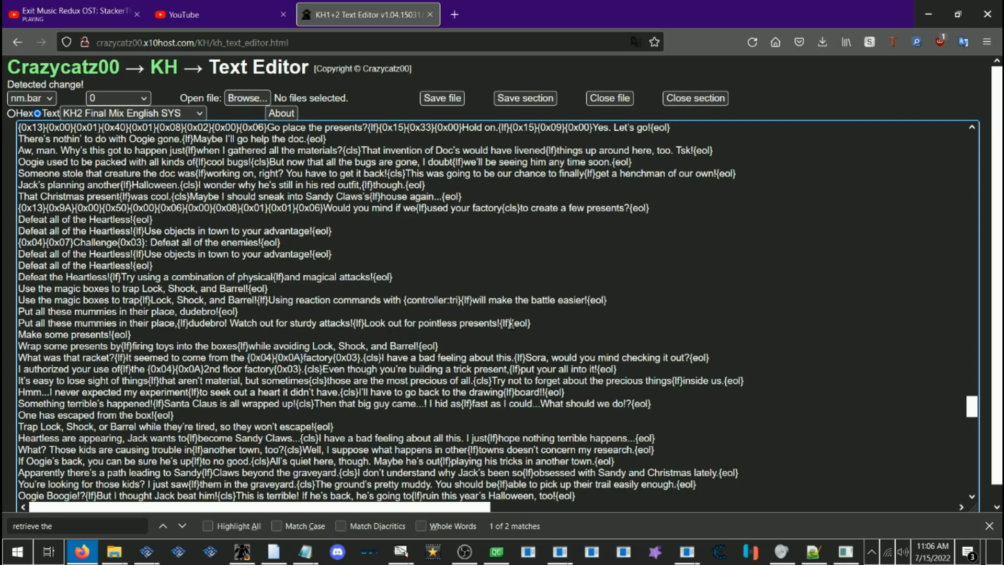
{"action": "key", "text": "ctrl+v"}
{"action": "left_click_drag", "start_coordinate": [364, 358], "coordinate": [333, 358]}
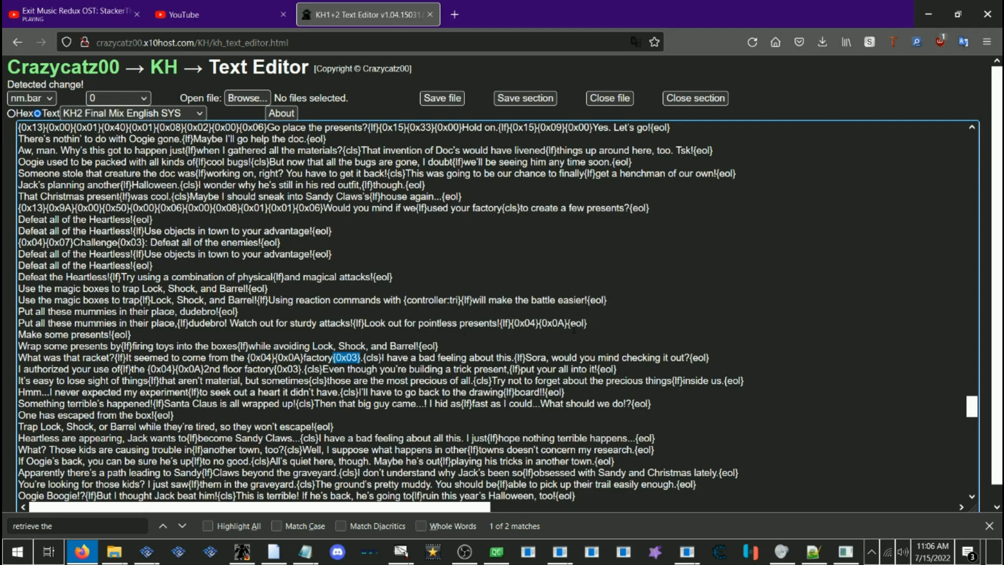
{"action": "left_click", "coordinate": [569, 324]}
{"action": "type", "text": "{0x03}"}
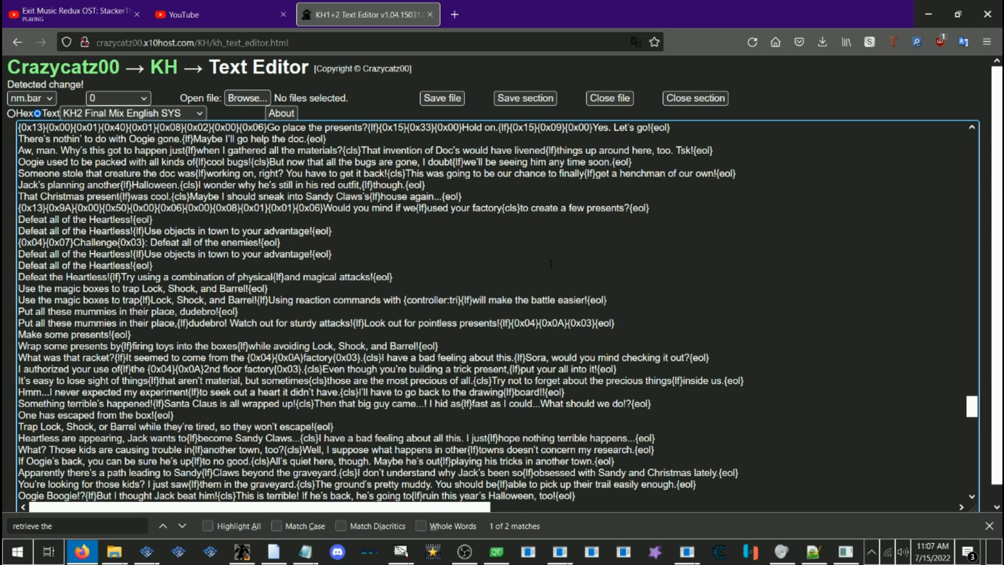
{"action": "type", "text": "\"This event is pointless."}
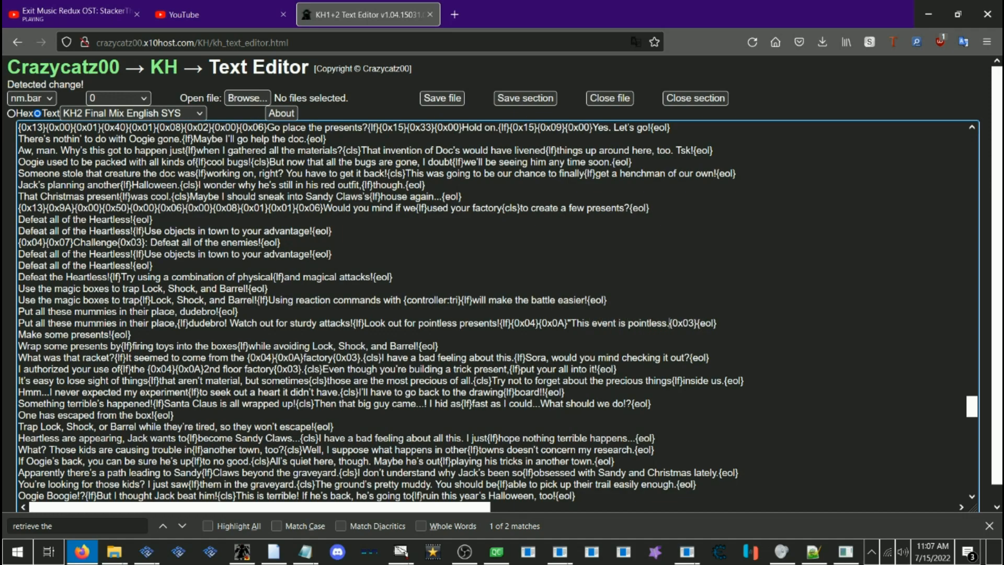
{"action": "type", "text": "\""}
Step: Save the edited section, download the rebuilt nm.bar and show it in the Downloads folder
{"action": "left_click", "coordinate": [529, 99]}
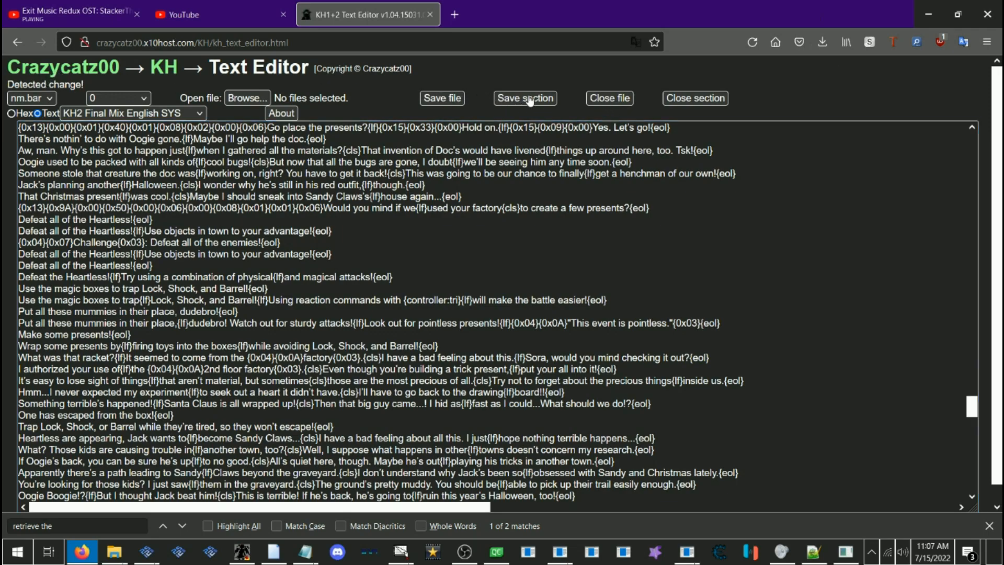
{"action": "left_click", "coordinate": [453, 99]}
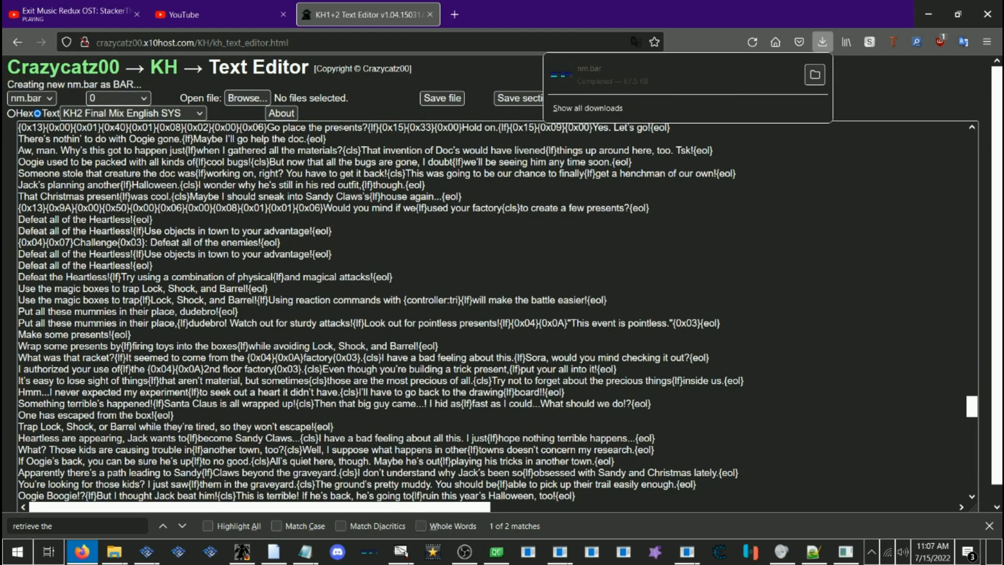
{"action": "left_click", "coordinate": [815, 75]}
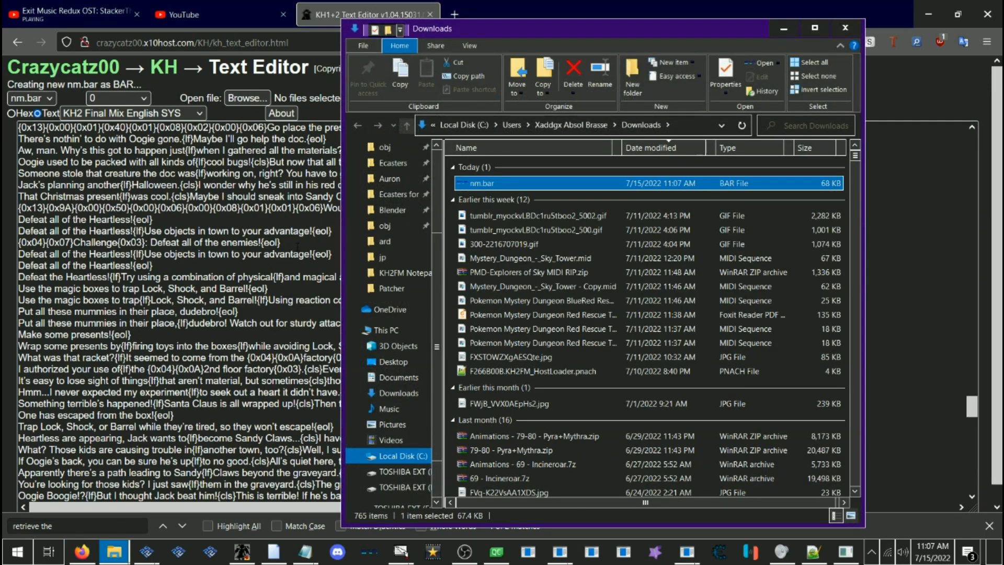
Step: Replace the old nm.bar in the Dynamic Loader's VFS/msg/jp folder with the newly downloaded nm.bar
{"action": "left_click", "coordinate": [114, 552]}
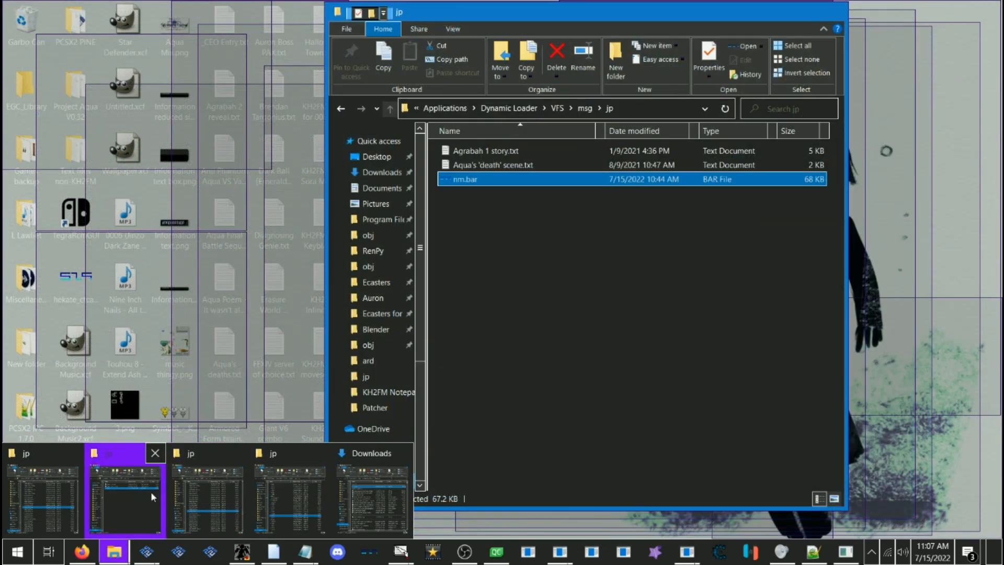
{"action": "left_click", "coordinate": [151, 492]}
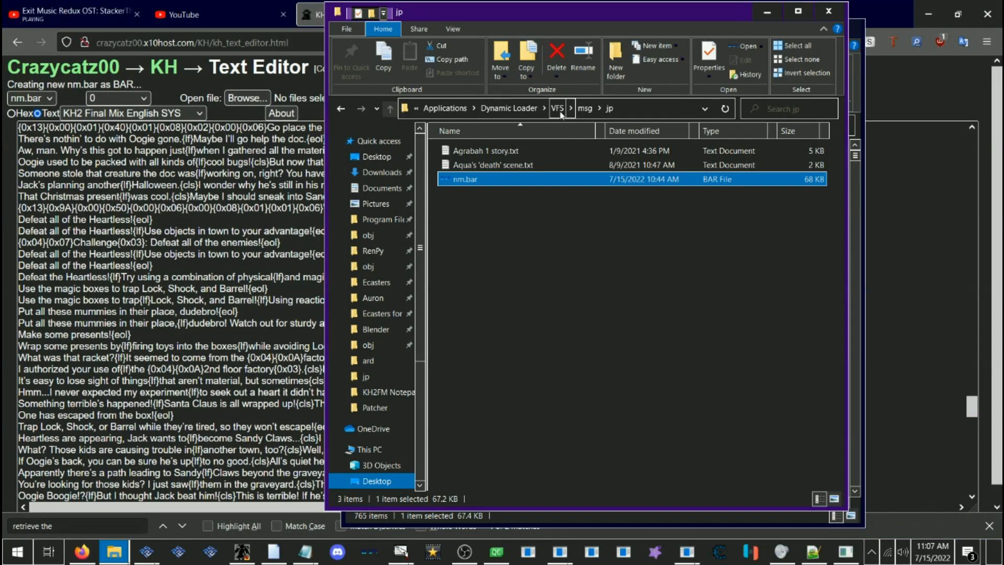
{"action": "left_click", "coordinate": [558, 109]}
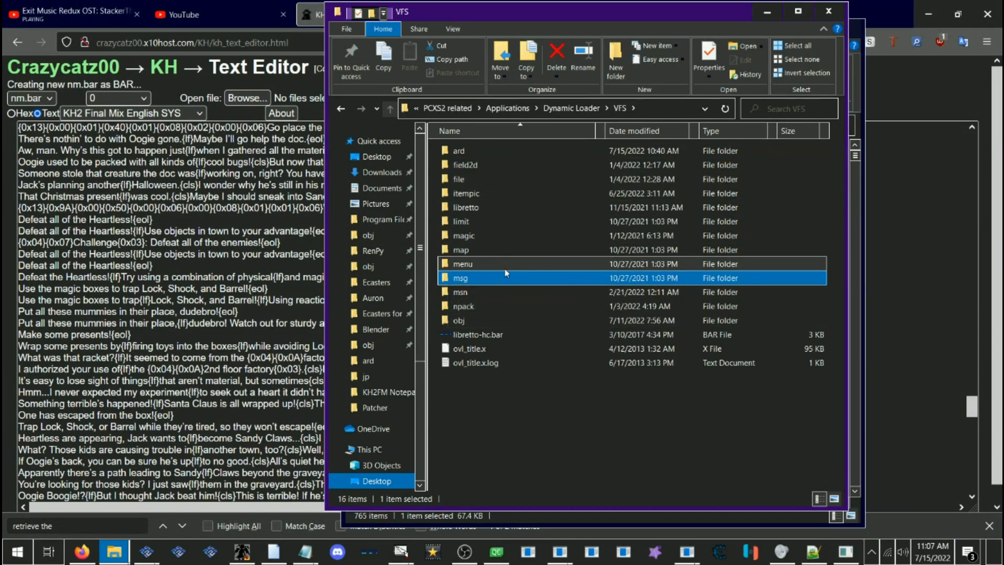
{"action": "double_click", "coordinate": [462, 281]}
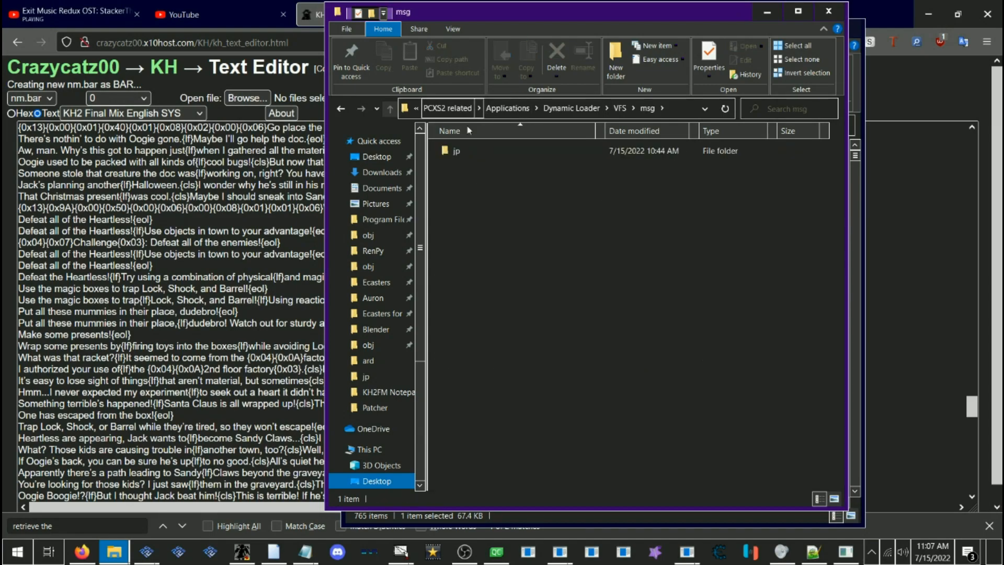
{"action": "left_click_drag", "start_coordinate": [503, 29], "coordinate": [380, 33]}
{"action": "left_click", "coordinate": [343, 185]}
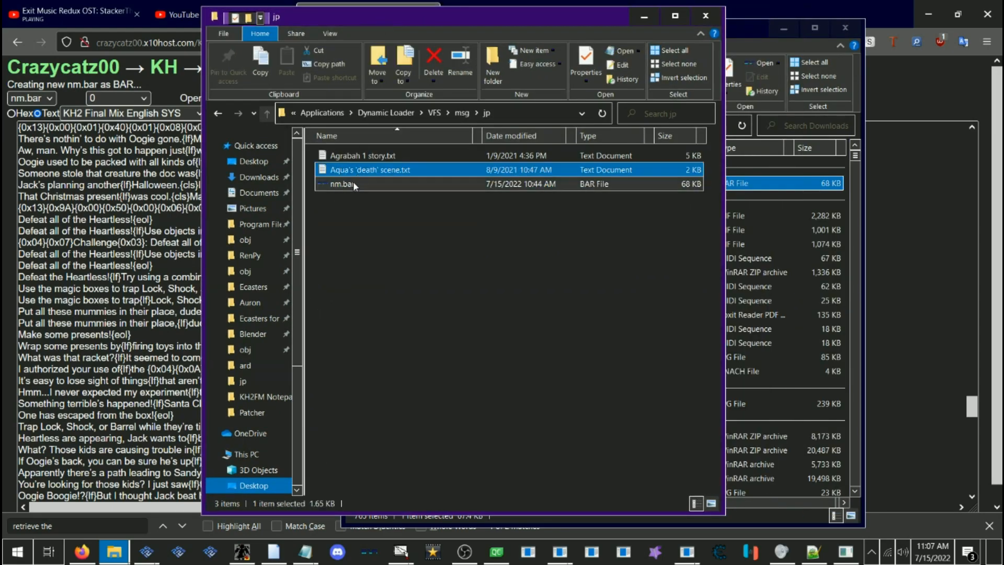
{"action": "key", "text": "Delete"}
{"action": "left_click_drag", "start_coordinate": [736, 187], "coordinate": [550, 290]}
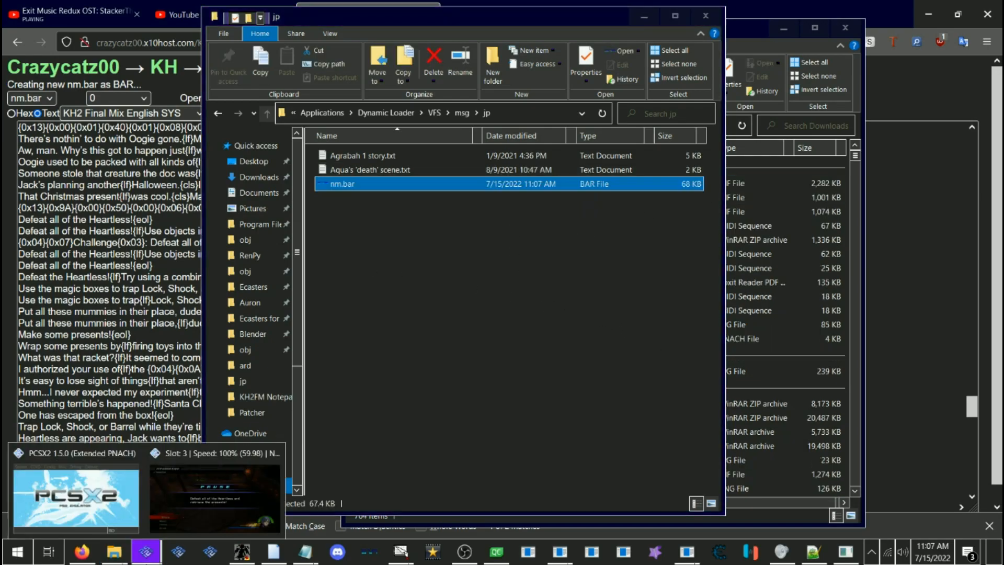
Step: Load the slot 3 save state in PCSX2 and re-enter Halloween Town at Yuletide Hill through the world menu
{"action": "left_click", "coordinate": [146, 552]}
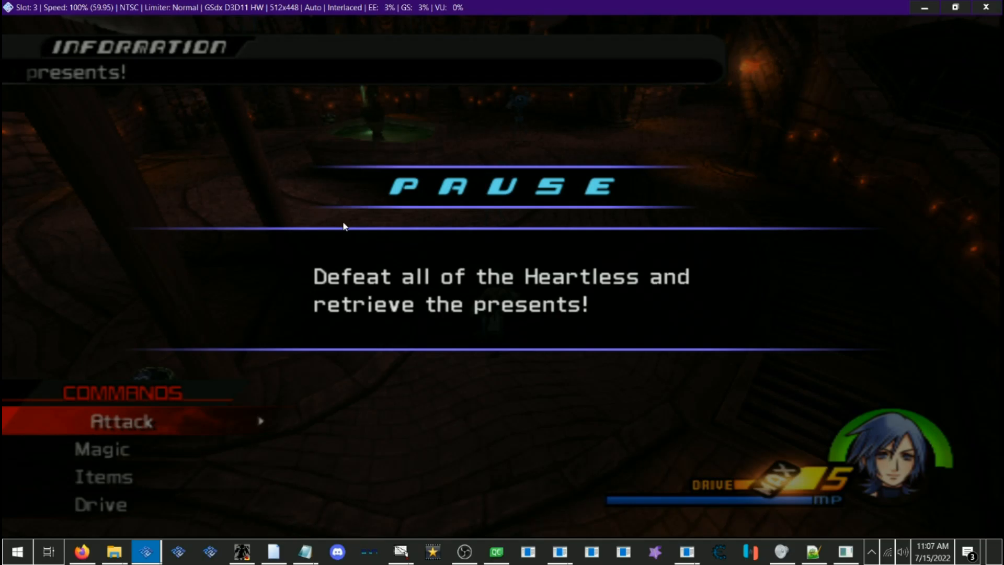
{"action": "key", "text": "F3"}
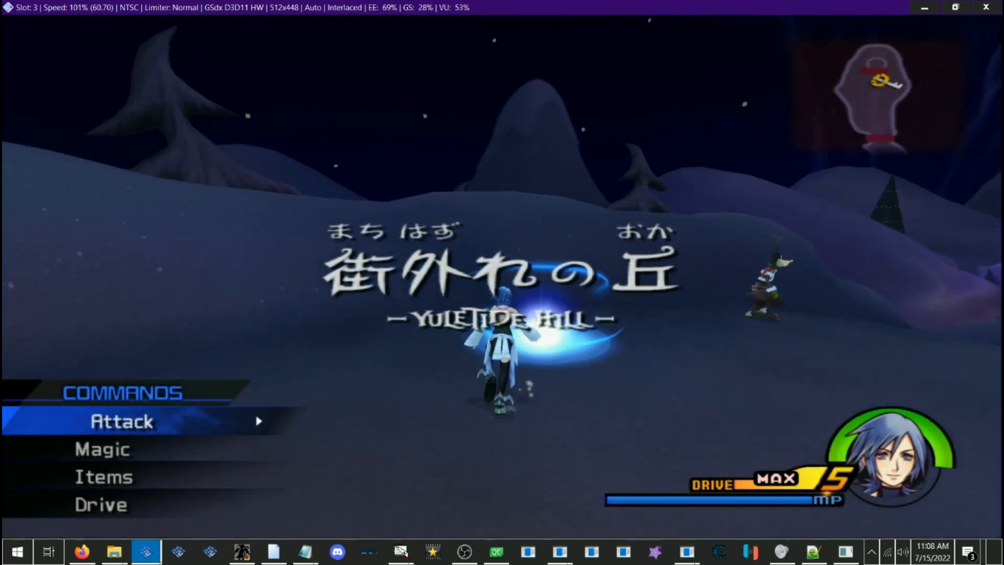
{"action": "key", "text": "i"}
{"action": "key", "text": "Down"}
{"action": "key", "text": "Return"}
{"action": "key", "text": "Return"}
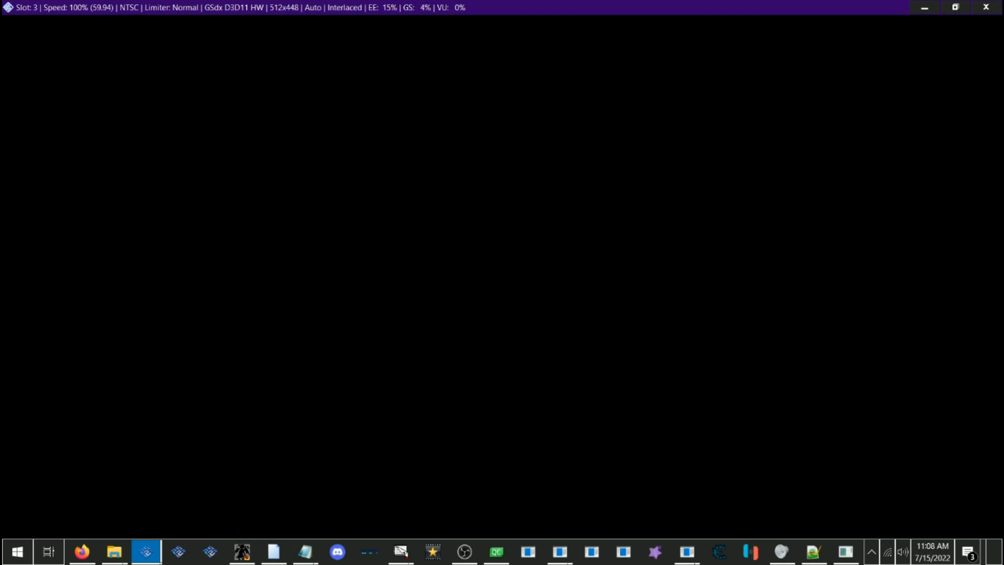
{"action": "key", "text": "Return"}
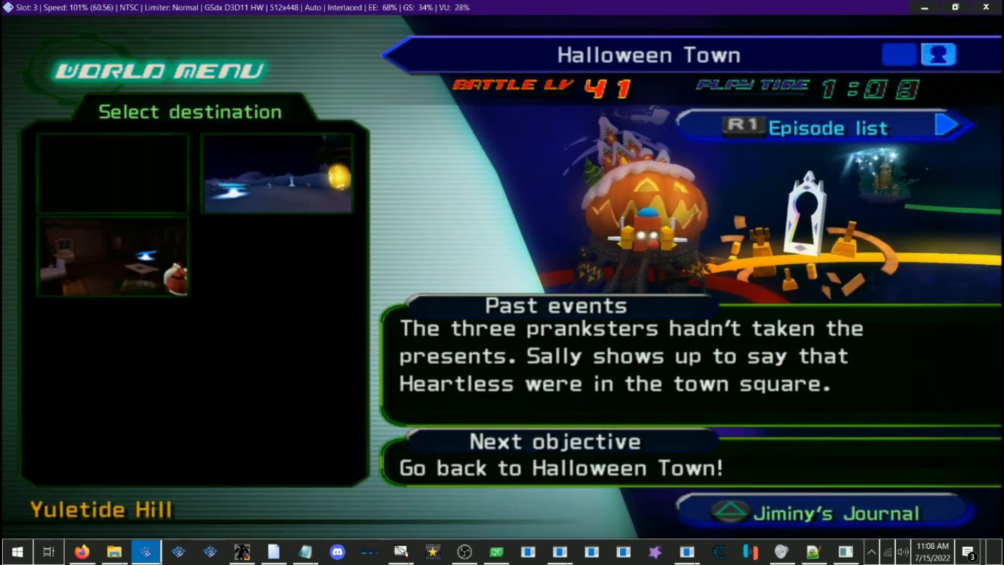
{"action": "key", "text": "Return"}
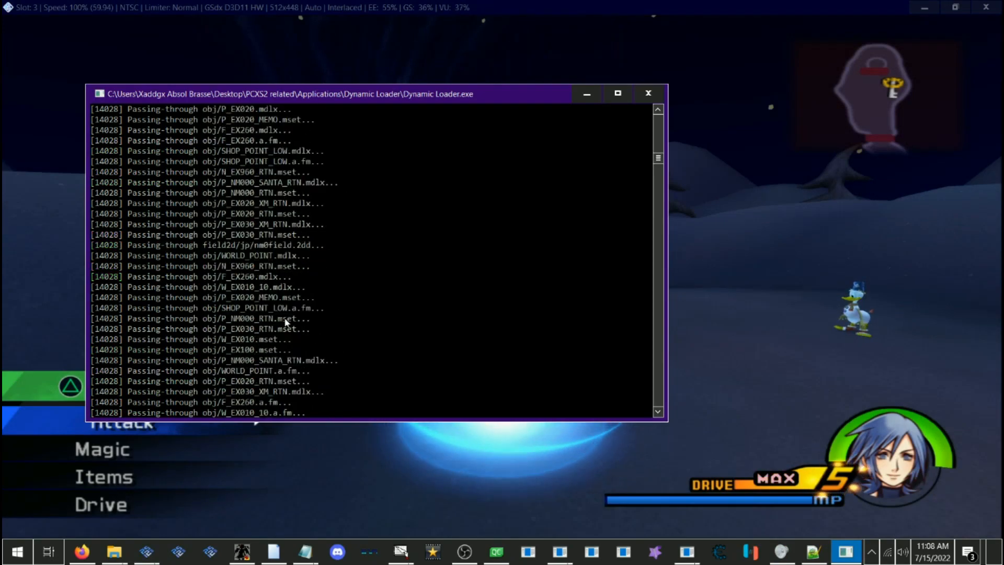
Step: Return to the game window and skip the scene to start the town mission with the edited information text
{"action": "left_click", "coordinate": [403, 487]}
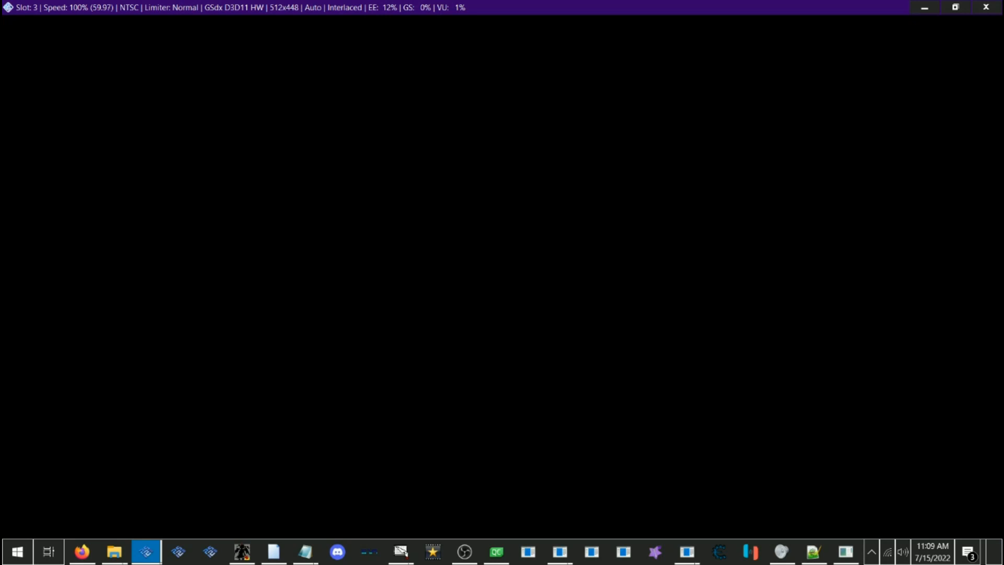
{"action": "key", "text": "Return"}
{"action": "key", "text": "Down"}
{"action": "key", "text": "x"}
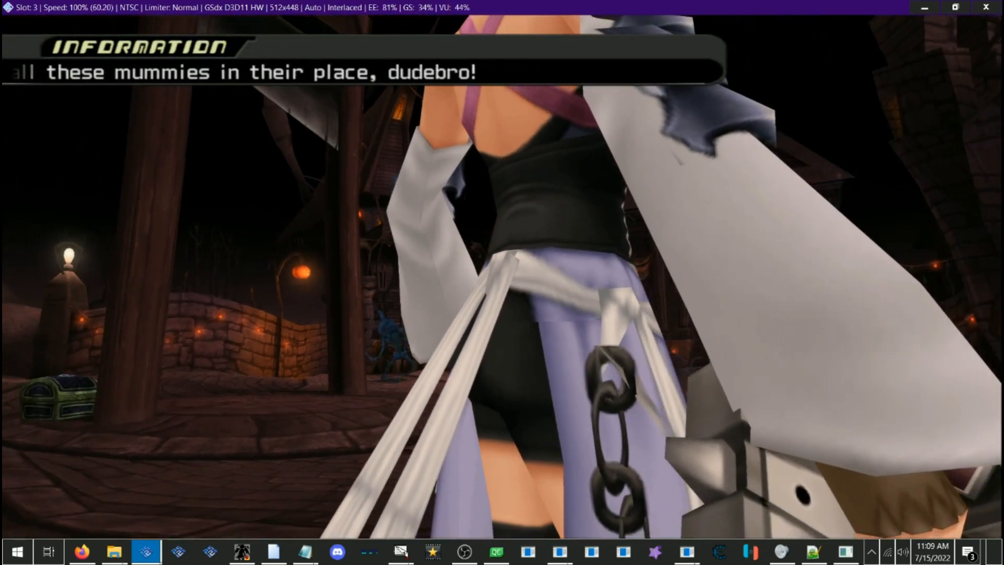
Step: Pause the town mission in Halloween Town Square and restore the game window to its smaller size
{"action": "key", "text": "Return"}
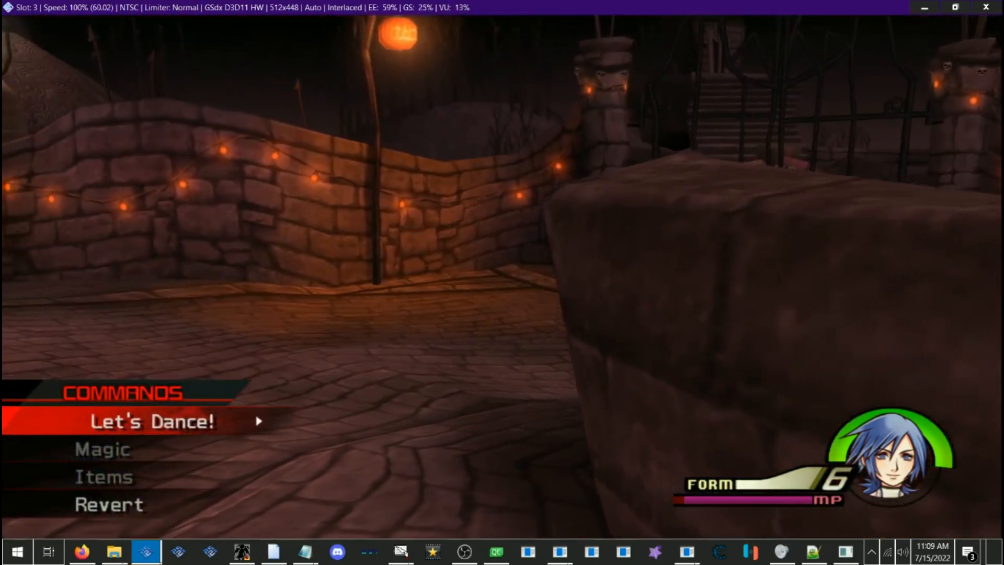
{"action": "key", "text": "Escape"}
{"action": "key", "text": "F3"}
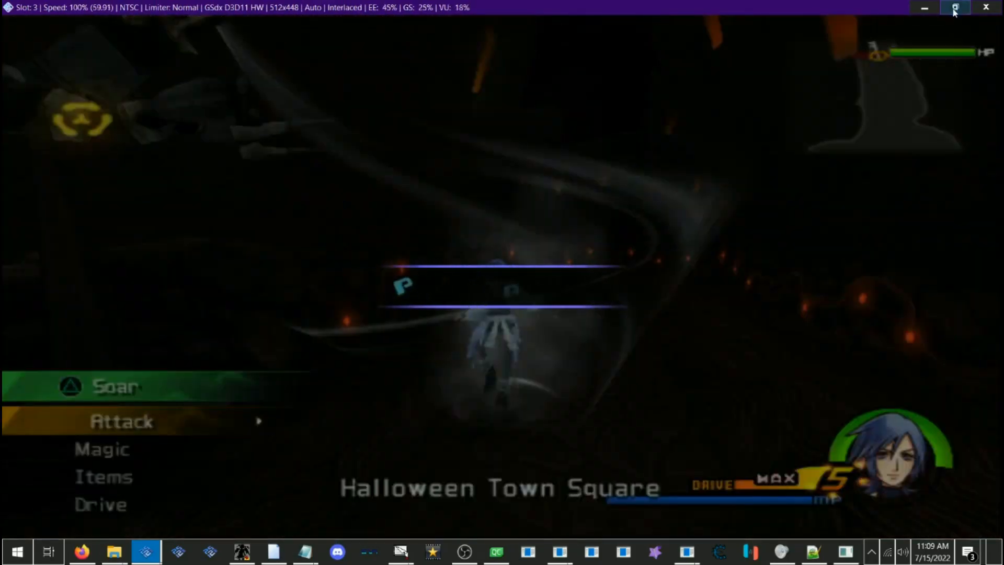
{"action": "left_click", "coordinate": [955, 8]}
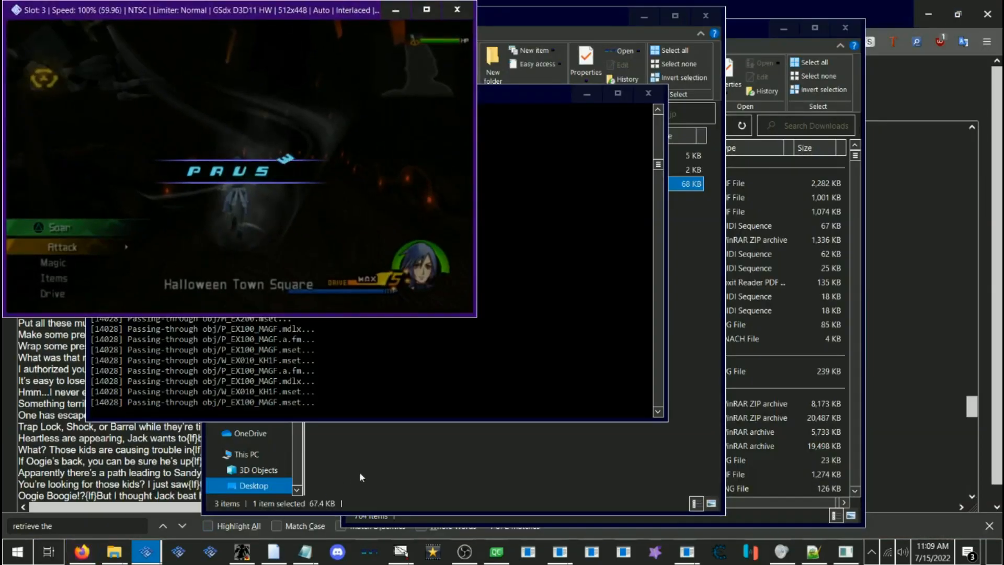
Step: Extract the NM00 [0x02] entry from the mission file in BAR Editor to VFS/msn/jp as NM00 [0x02].str
{"action": "left_click", "coordinate": [335, 507]}
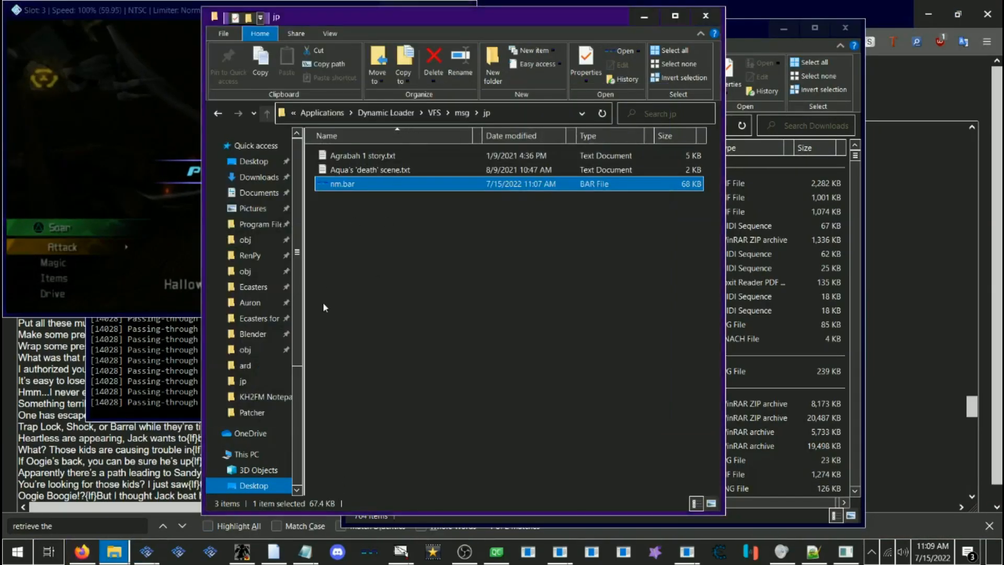
{"action": "left_click", "coordinate": [74, 507]}
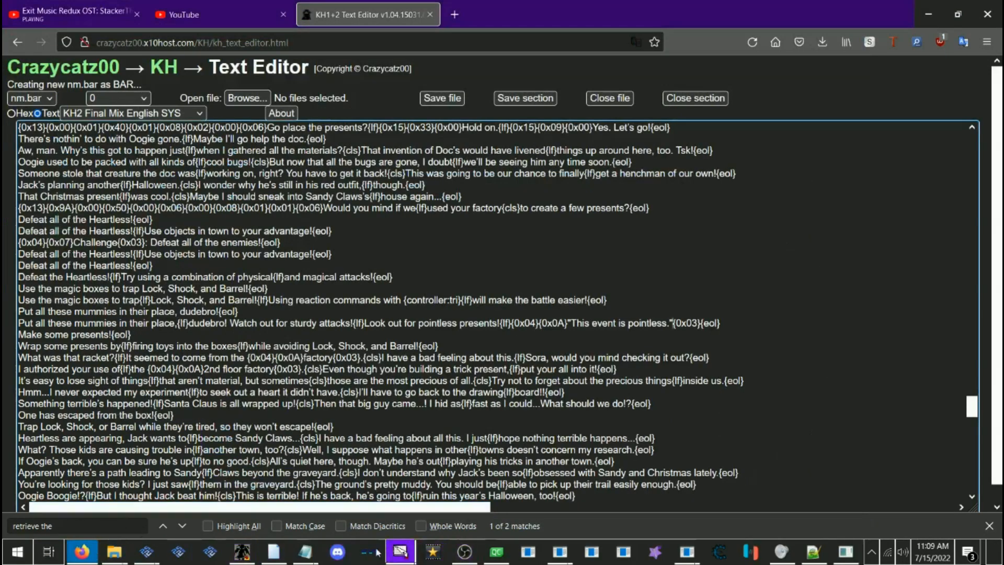
{"action": "left_click", "coordinate": [115, 549]}
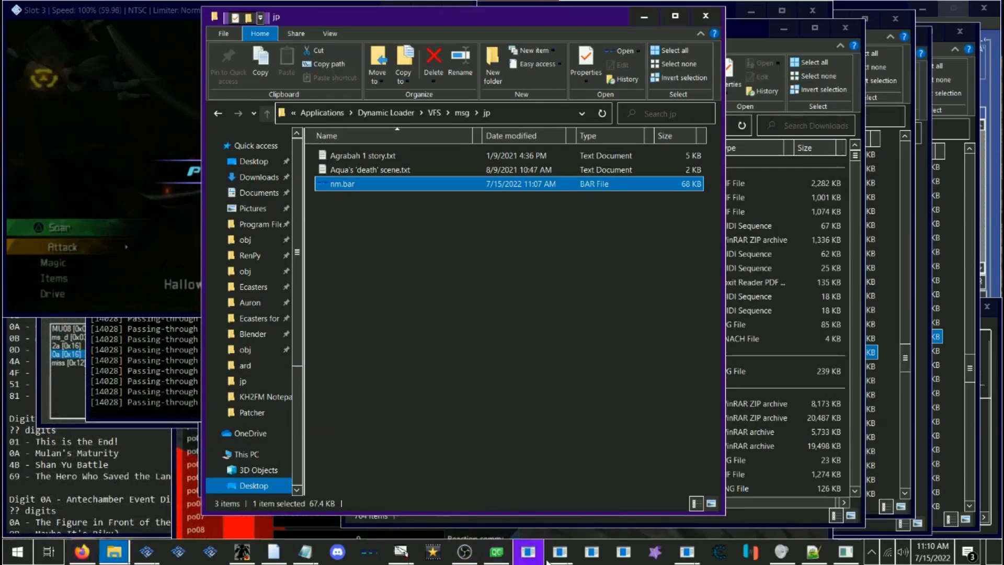
{"action": "mouse_move", "coordinate": [558, 562]}
{"action": "left_click", "coordinate": [547, 474]}
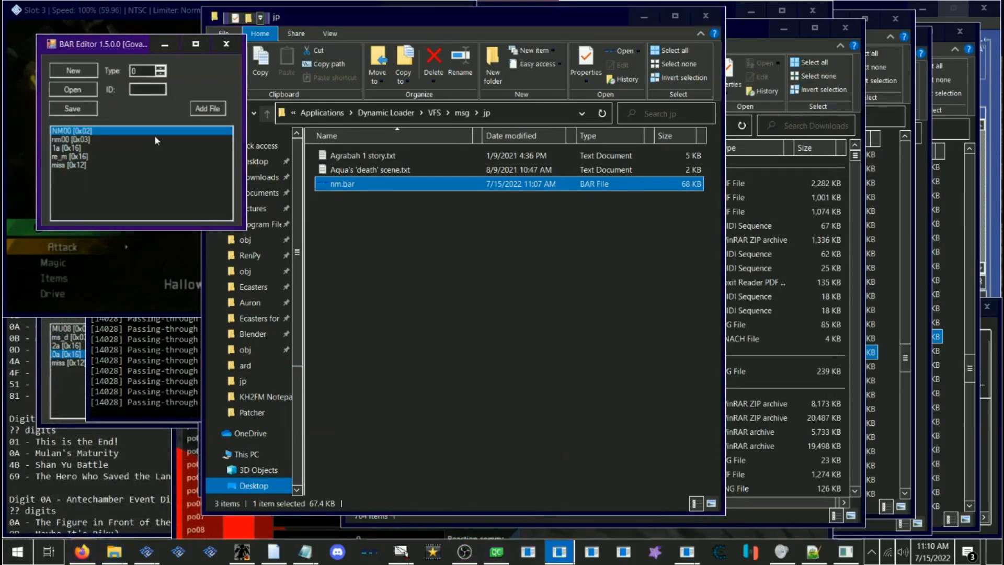
{"action": "right_click", "coordinate": [83, 135]}
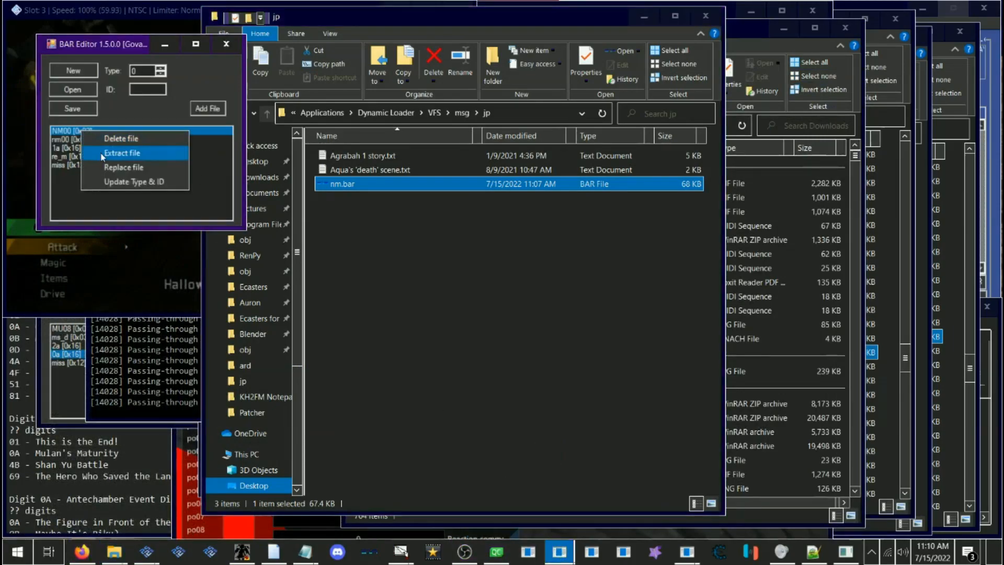
{"action": "left_click", "coordinate": [103, 153]}
{"action": "left_click_drag", "start_coordinate": [181, 74], "coordinate": [390, 83]}
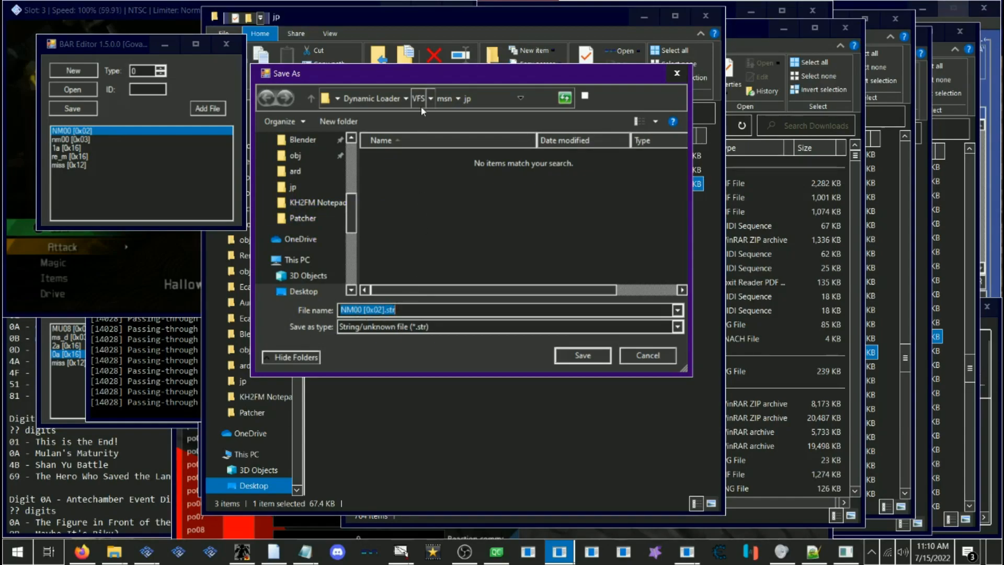
{"action": "left_click", "coordinate": [588, 355]}
Step: Browse to the Dynamic Loader's VFS/msn/jp folder and open the extracted NM00 [0x02].str in HxD
{"action": "left_click", "coordinate": [447, 114]}
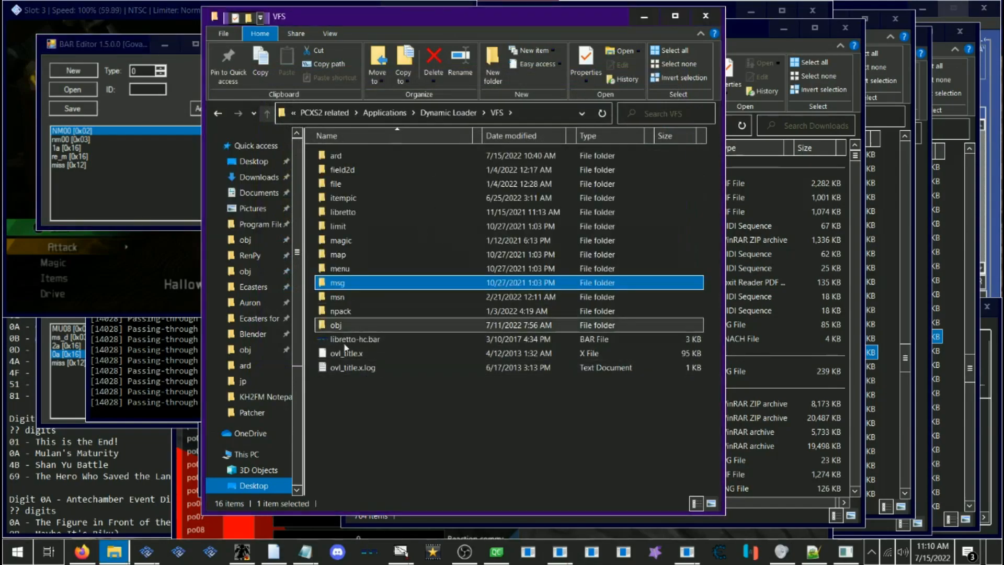
{"action": "double_click", "coordinate": [343, 228]}
{"action": "double_click", "coordinate": [336, 155]}
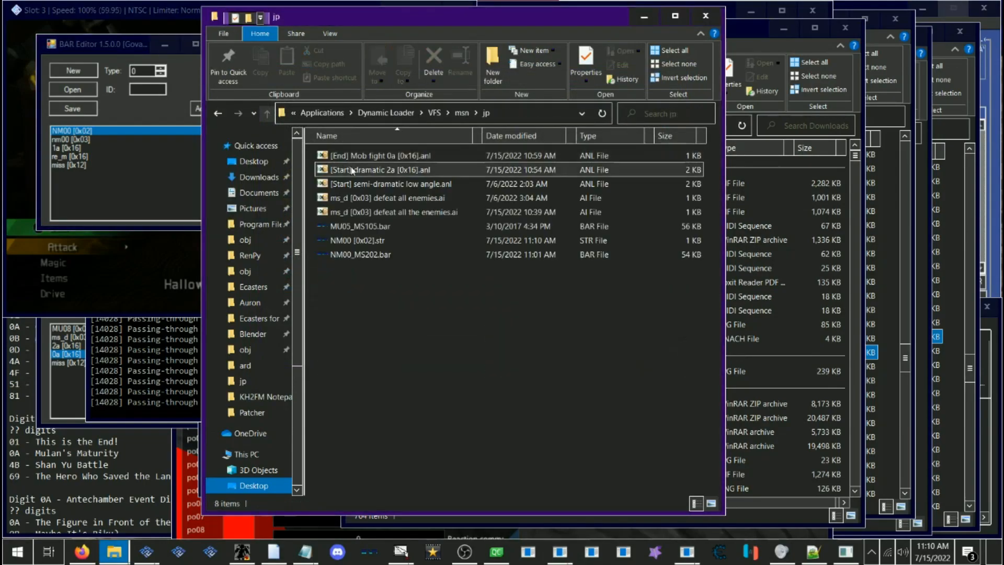
{"action": "left_click", "coordinate": [378, 241]}
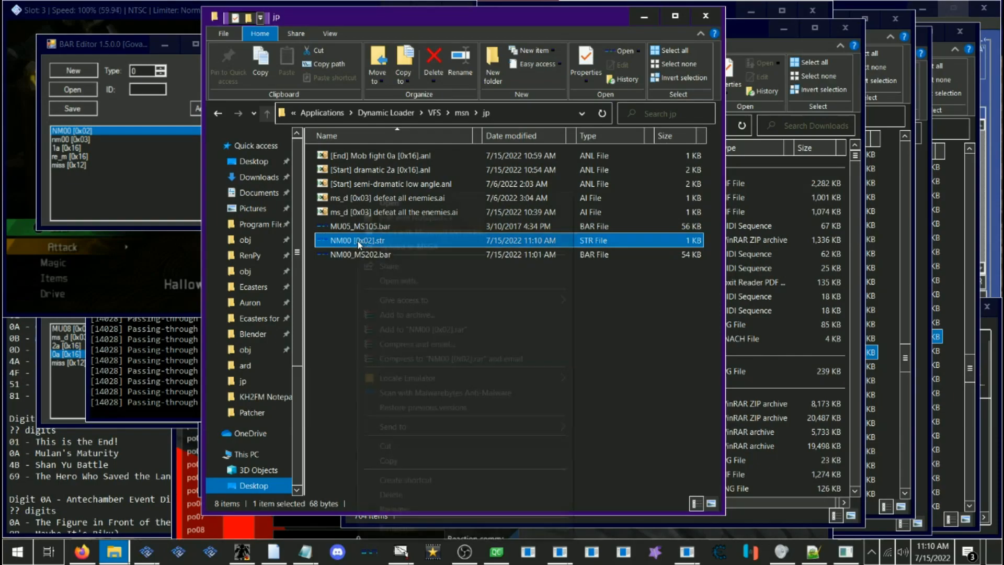
{"action": "right_click", "coordinate": [359, 244]}
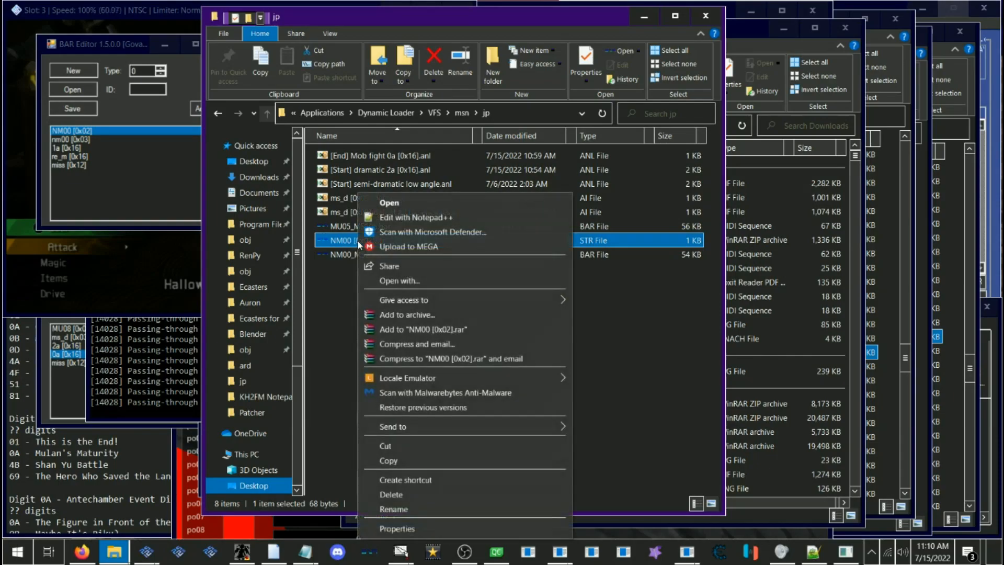
{"action": "left_click", "coordinate": [403, 282]}
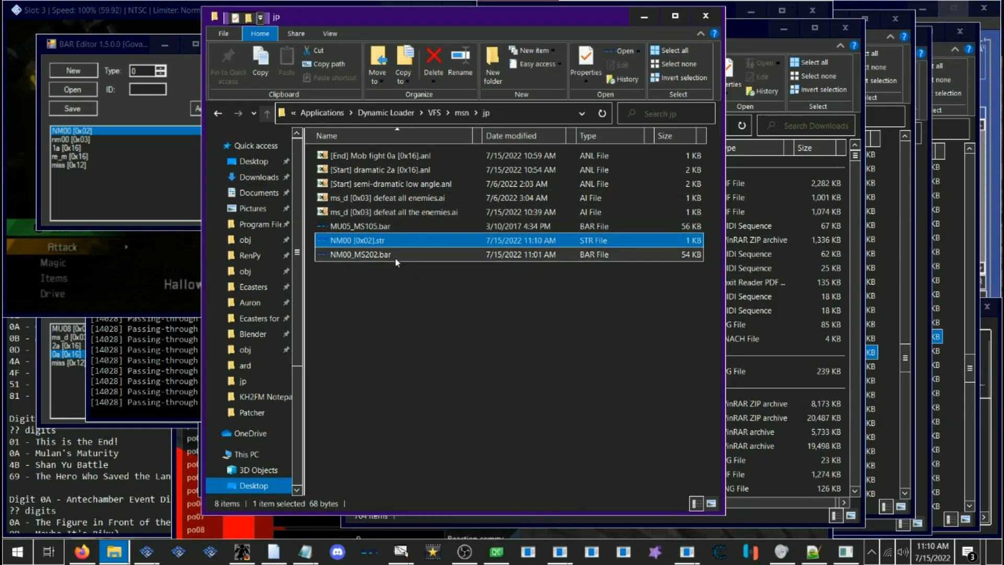
{"action": "left_click", "coordinate": [410, 258]}
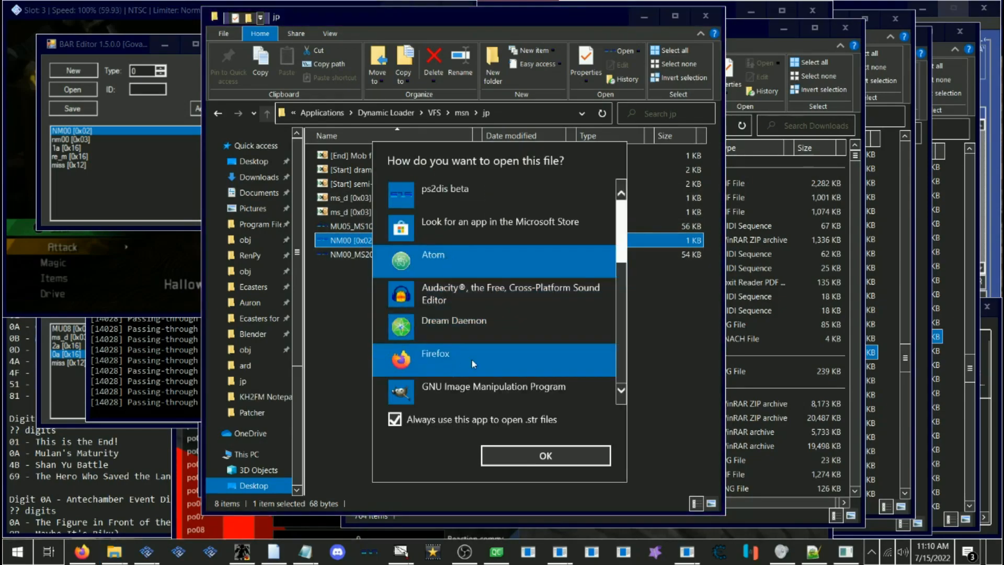
{"action": "scroll", "coordinate": [471, 340], "scroll_direction": "down", "scroll_amount": 3}
{"action": "left_click", "coordinate": [515, 458]}
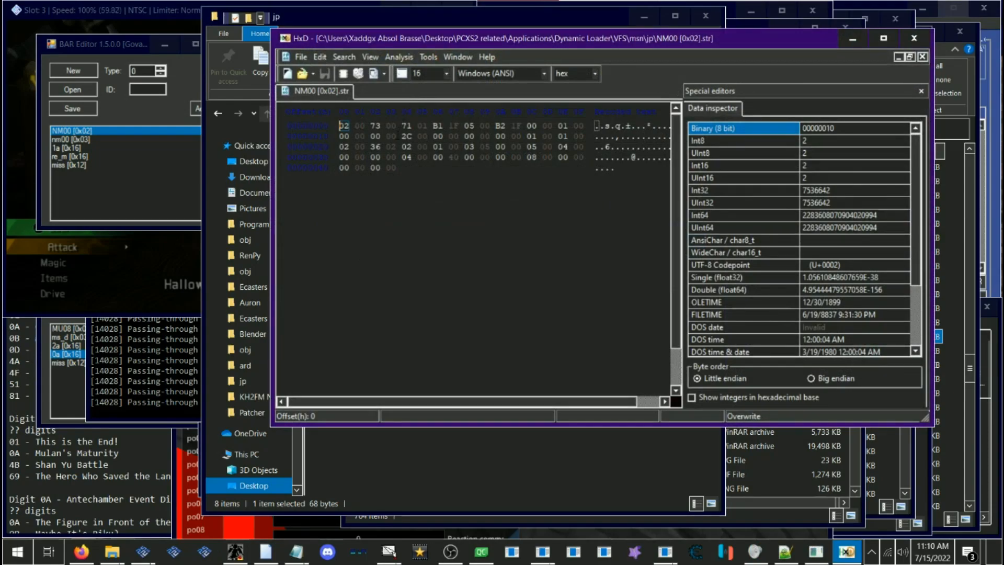
Step: Examine the two byte pairs at offsets 6–7 and A–B in NM00 [0x02].str
{"action": "left_click_drag", "start_coordinate": [433, 127], "coordinate": [443, 126]}
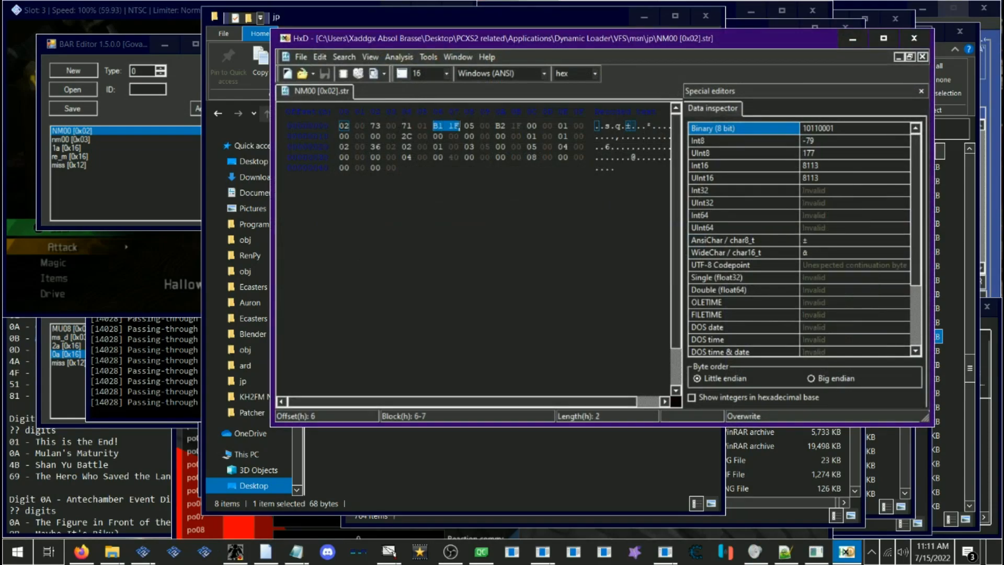
{"action": "left_click", "coordinate": [448, 126]}
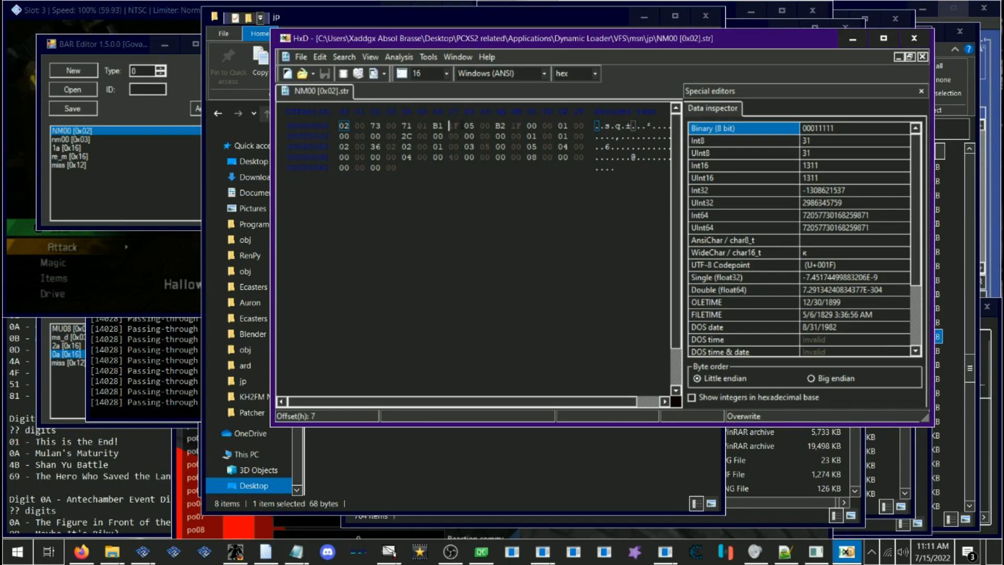
{"action": "left_click_drag", "start_coordinate": [461, 126], "coordinate": [434, 126]}
{"action": "left_click", "coordinate": [449, 126]}
{"action": "left_click_drag", "start_coordinate": [465, 126], "coordinate": [437, 126]}
{"action": "left_click", "coordinate": [438, 126]}
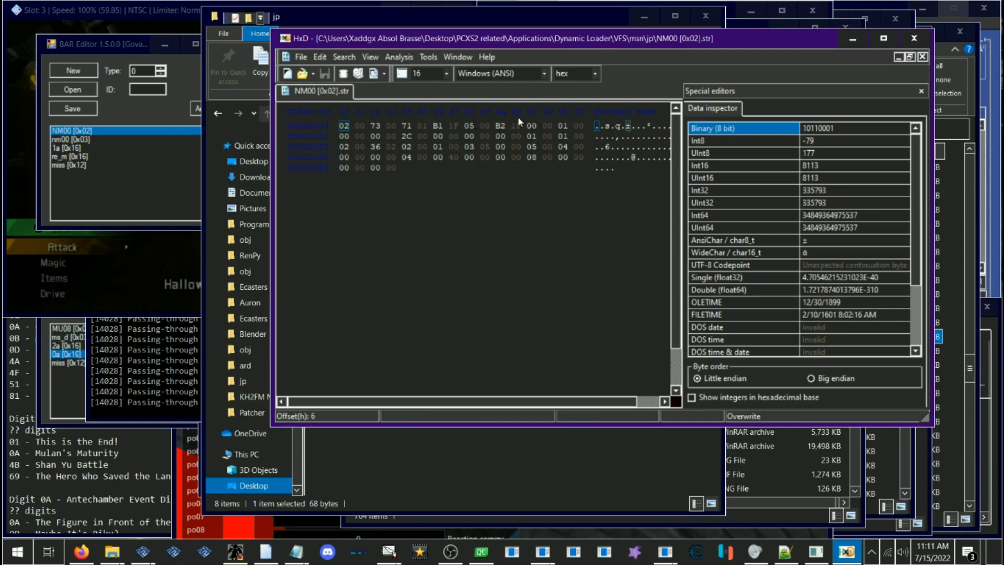
{"action": "left_click_drag", "start_coordinate": [496, 126], "coordinate": [518, 126]}
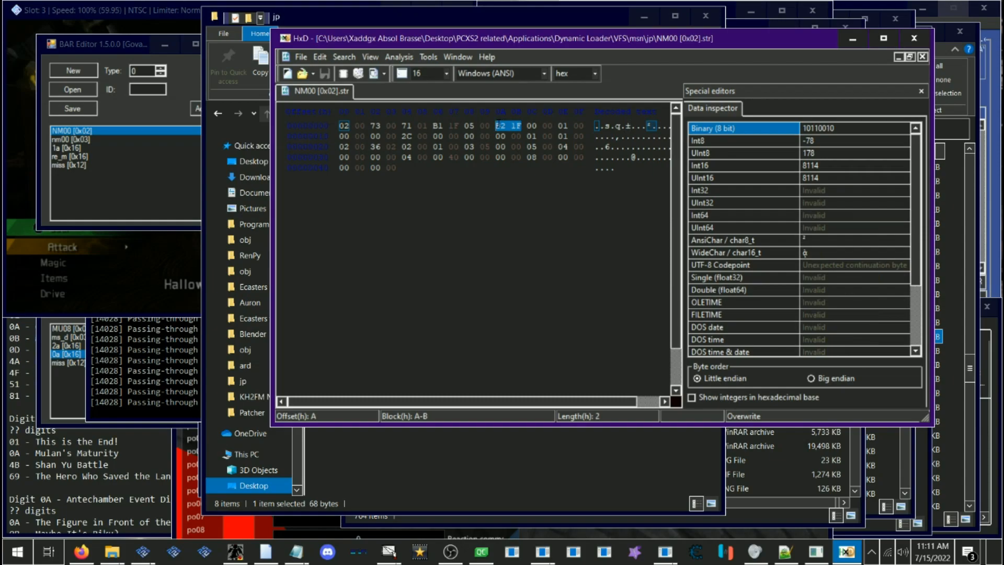
{"action": "left_click", "coordinate": [511, 126]}
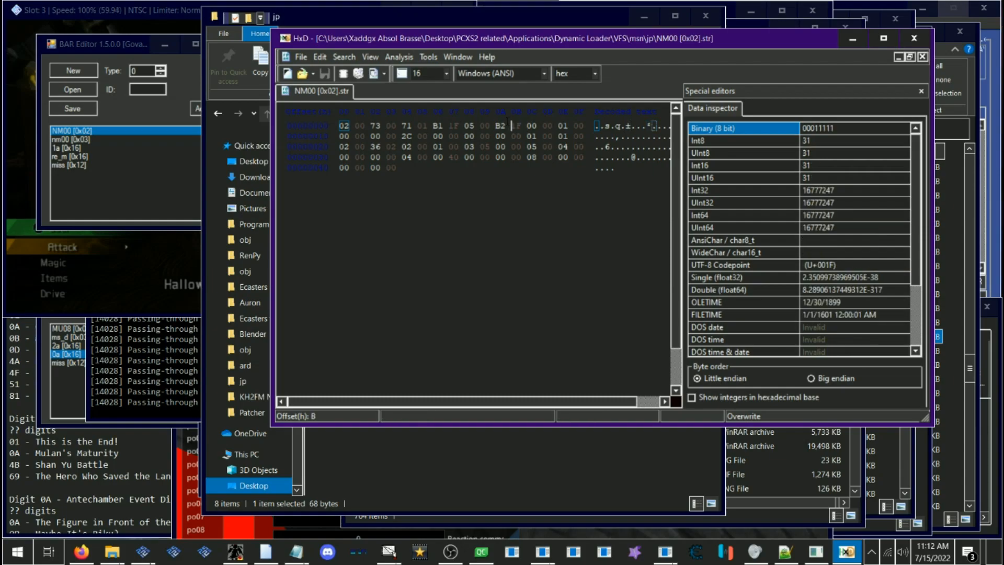
{"action": "left_click_drag", "start_coordinate": [521, 123], "coordinate": [435, 126]}
{"action": "left_click", "coordinate": [498, 127]}
{"action": "left_click", "coordinate": [511, 126]}
{"action": "left_click", "coordinate": [450, 126]}
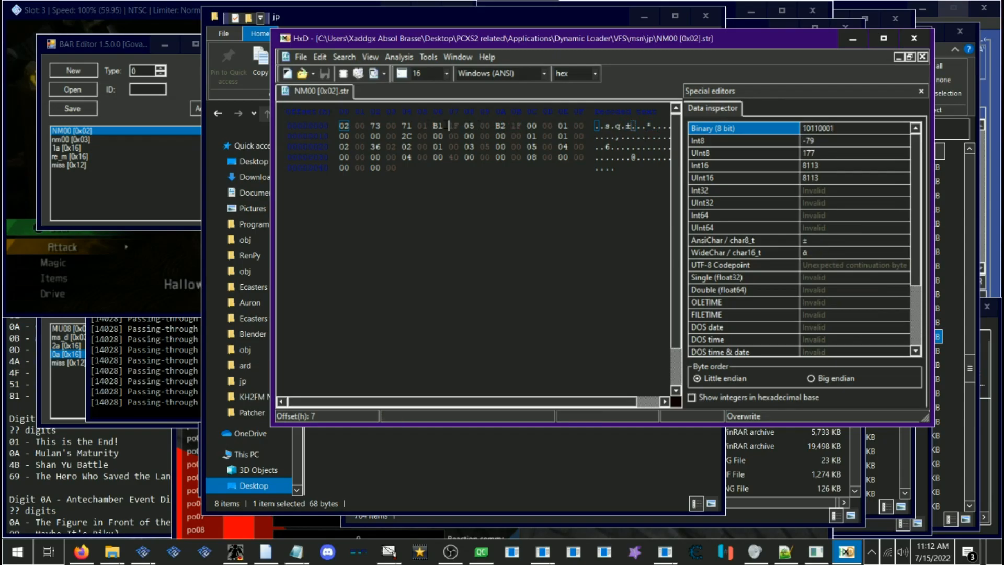
{"action": "left_click", "coordinate": [501, 126]}
{"action": "left_click", "coordinate": [81, 551]}
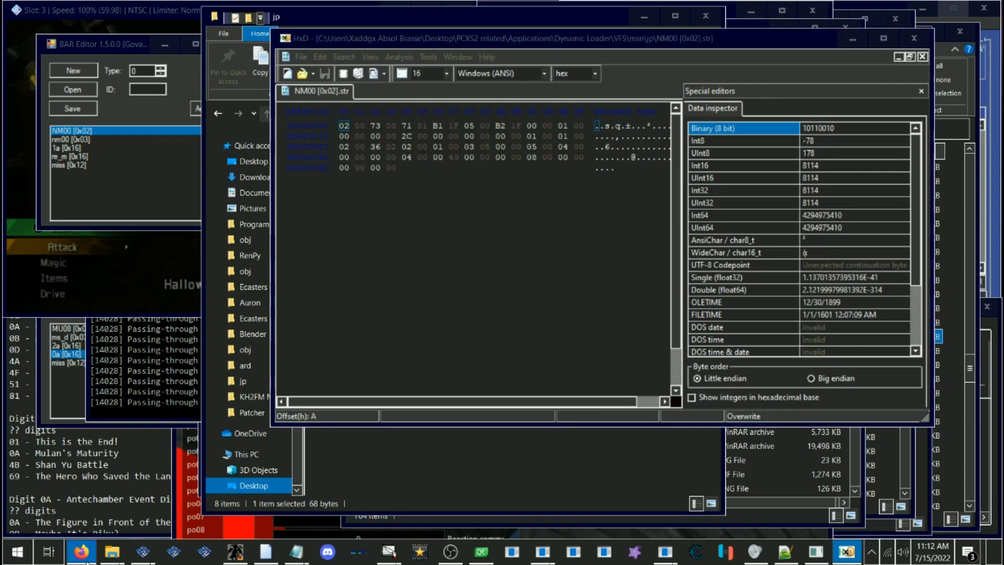
{"action": "left_click", "coordinate": [81, 551]}
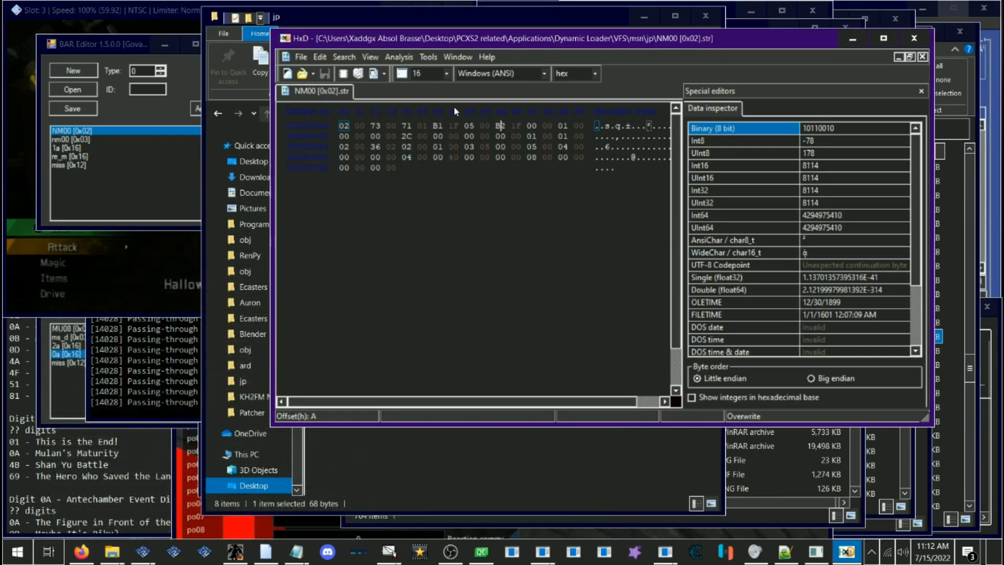
Step: Set the byte at offset 6 to B3 and the byte at offset A to B4, and save NM00 [0x02].str
{"action": "left_click", "coordinate": [440, 125]}
{"action": "type", "text": "3"}
{"action": "left_click", "coordinate": [501, 126]}
{"action": "type", "text": "4"}
{"action": "key", "text": "ctrl+s"}
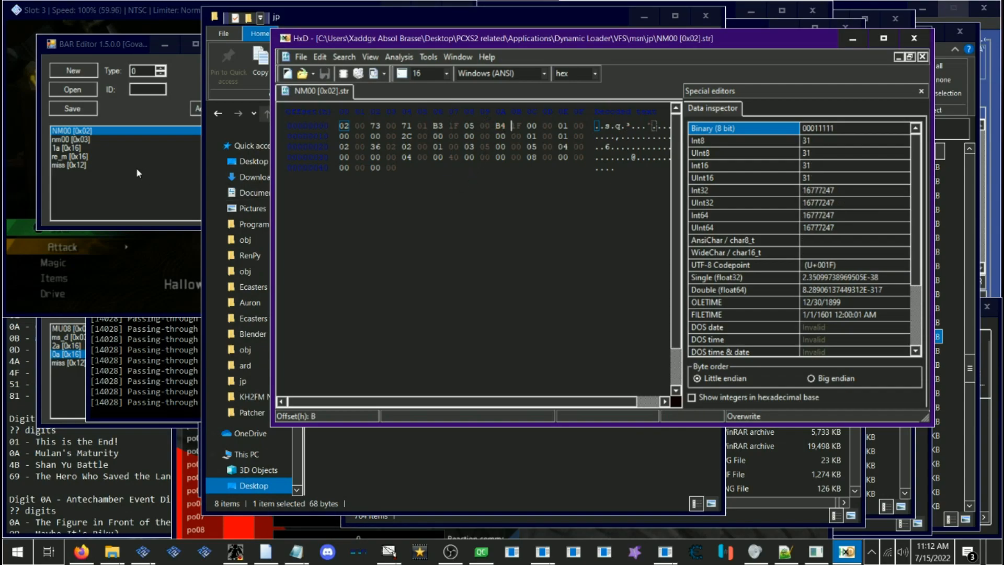
Step: Replace the NM00 [0x02] entry in BAR Editor with the edited NM00 [0x02].str
{"action": "left_click", "coordinate": [83, 132]}
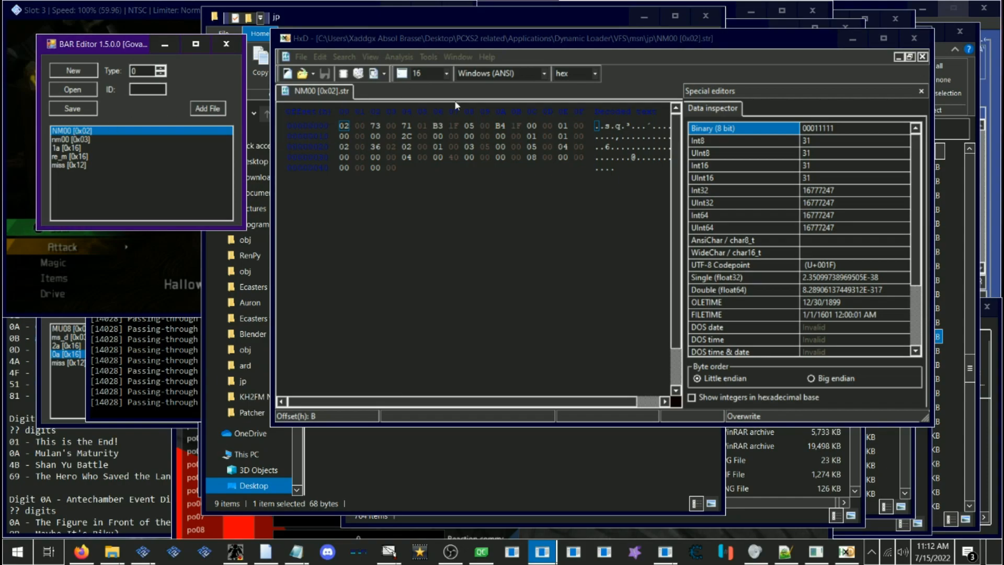
{"action": "right_click", "coordinate": [81, 128]}
{"action": "left_click", "coordinate": [116, 166]}
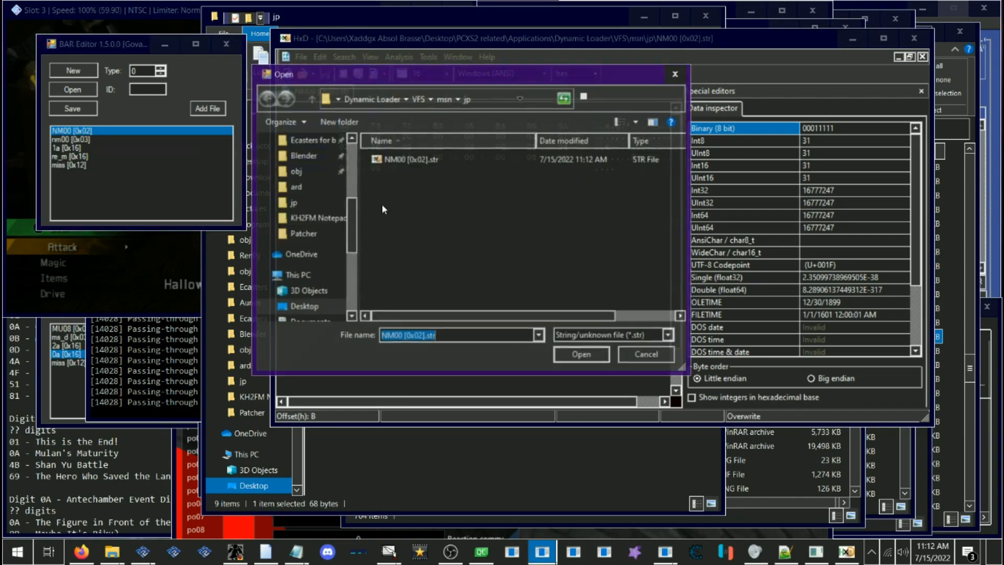
{"action": "double_click", "coordinate": [411, 164]}
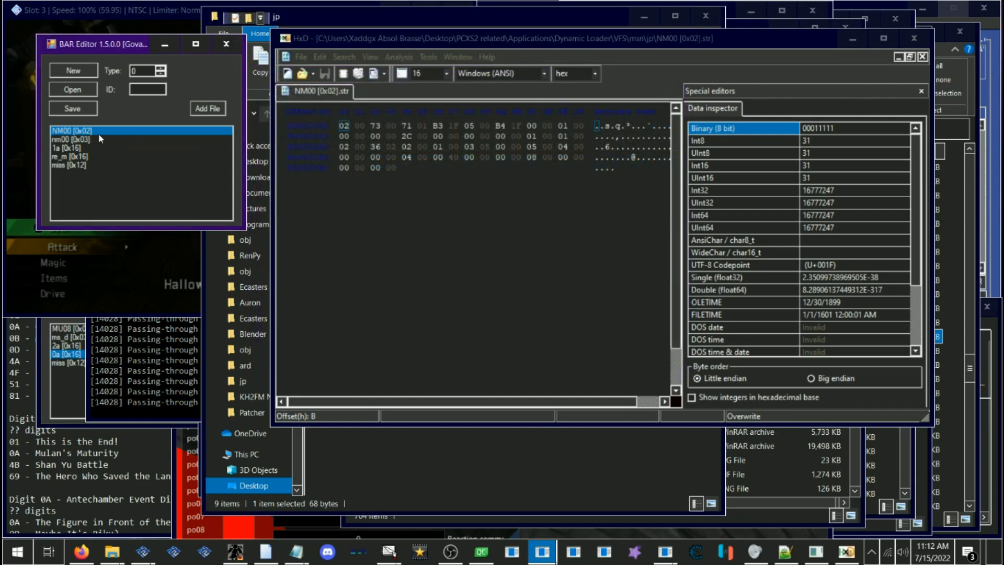
Step: Open NM00_MS202.bar from the VFS/msn/jp folder in HxD
{"action": "left_click", "coordinate": [400, 452]}
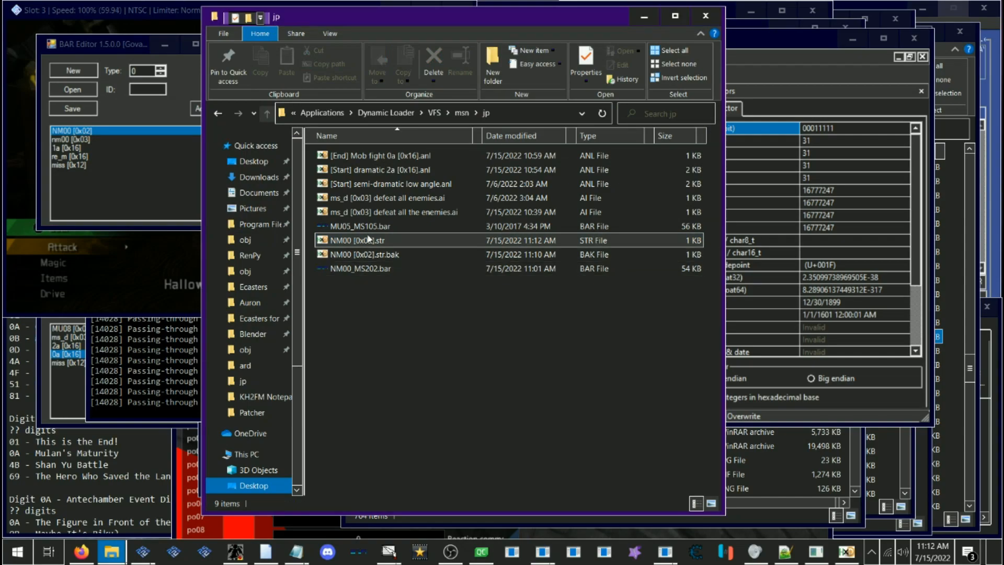
{"action": "left_click", "coordinate": [349, 268]}
{"action": "right_click", "coordinate": [350, 269]}
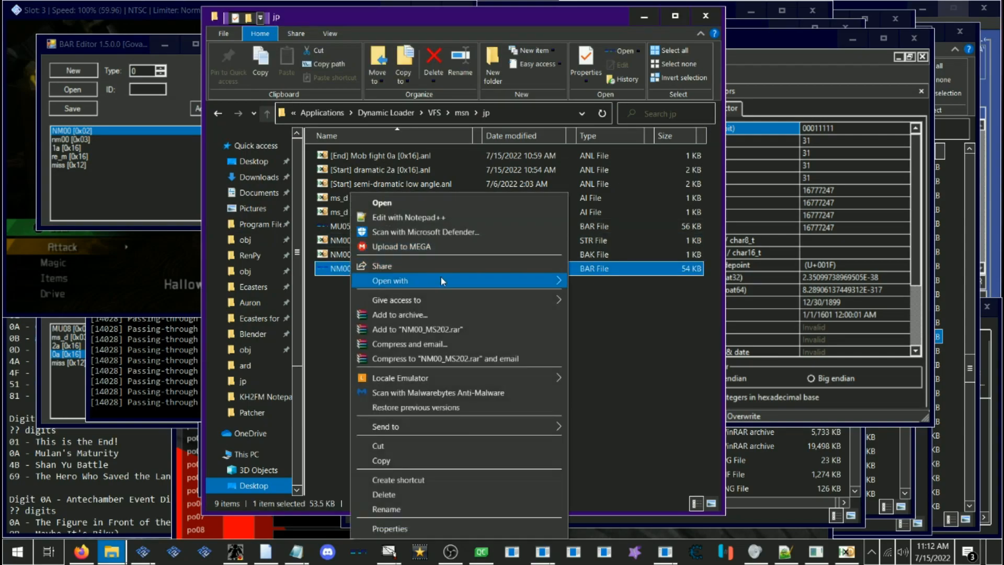
{"action": "left_click", "coordinate": [606, 281]}
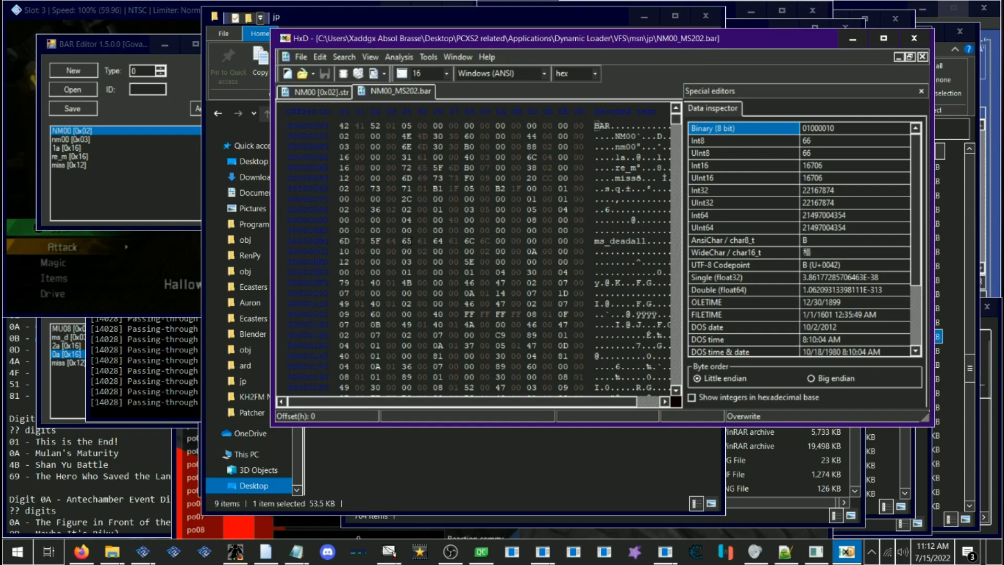
Step: Examine the matching byte pairs at offsets 66–67 and 6A–6B in NM00_MS202.bar and close the file
{"action": "left_click", "coordinate": [389, 189]}
{"action": "left_click", "coordinate": [422, 189]}
{"action": "left_click_drag", "start_coordinate": [434, 189], "coordinate": [521, 188]}
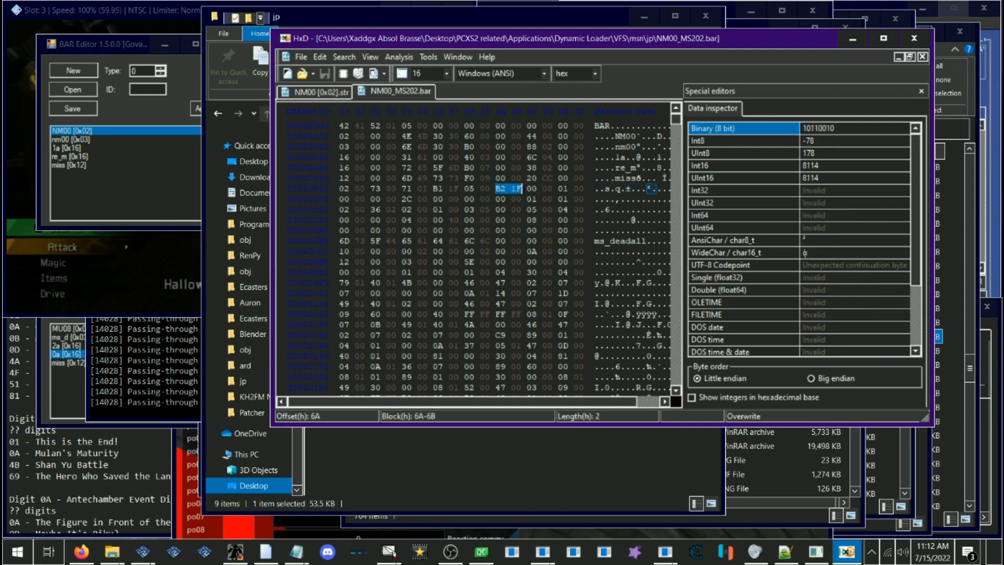
{"action": "left_click", "coordinate": [485, 189]}
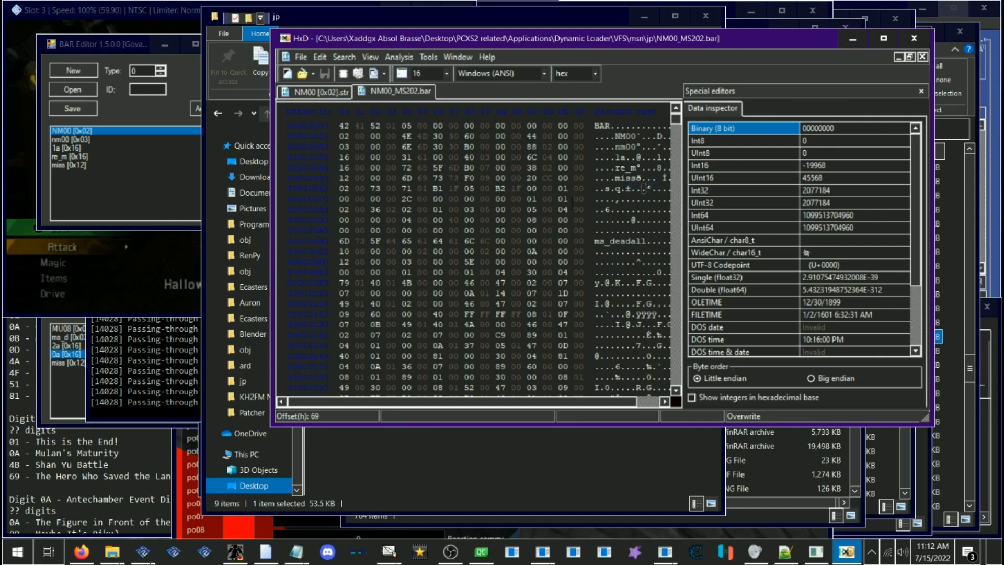
{"action": "left_click_drag", "start_coordinate": [496, 189], "coordinate": [465, 188]}
{"action": "left_click_drag", "start_coordinate": [435, 189], "coordinate": [521, 189]}
{"action": "left_click", "coordinate": [524, 187]}
{"action": "left_click", "coordinate": [512, 189]}
{"action": "left_click_drag", "start_coordinate": [434, 188], "coordinate": [458, 189]}
{"action": "left_click", "coordinate": [463, 189]}
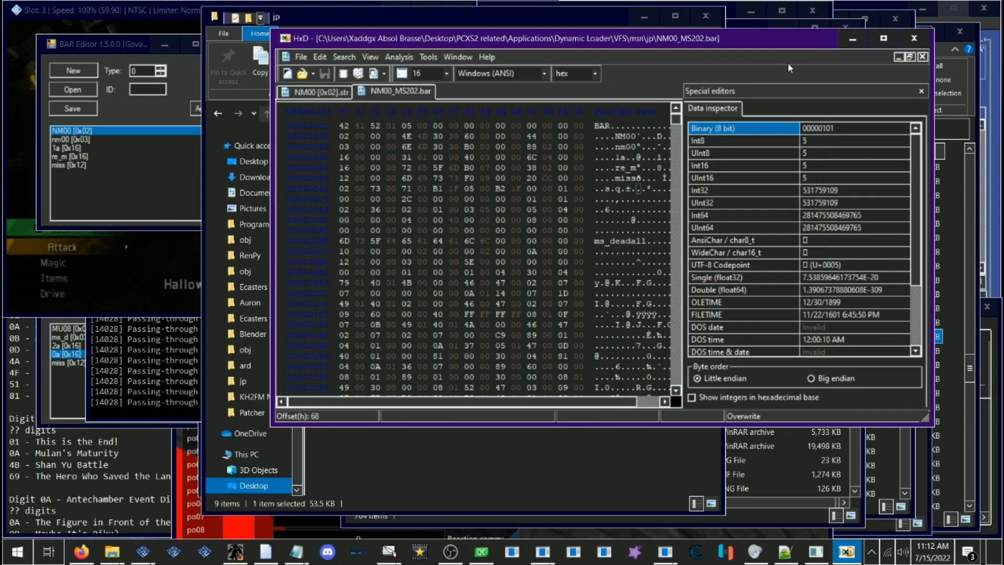
{"action": "middle_click", "coordinate": [413, 93]}
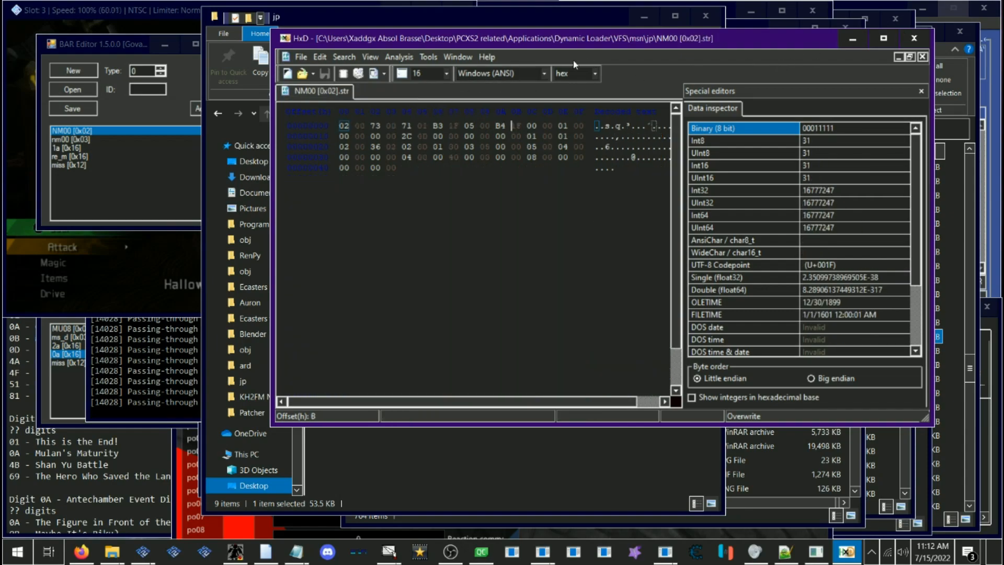
Step: Close HxD and replace the NM00 [0x02] entry in BAR Editor with the edited NM00 [0x02].str
{"action": "left_click", "coordinate": [914, 38]}
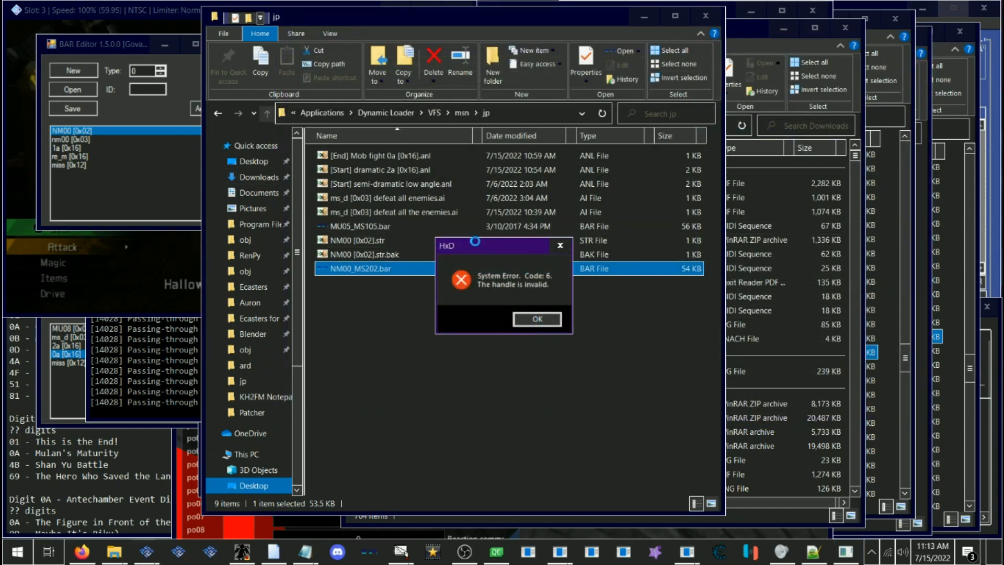
{"action": "left_click", "coordinate": [537, 319]}
{"action": "left_click", "coordinate": [82, 130]}
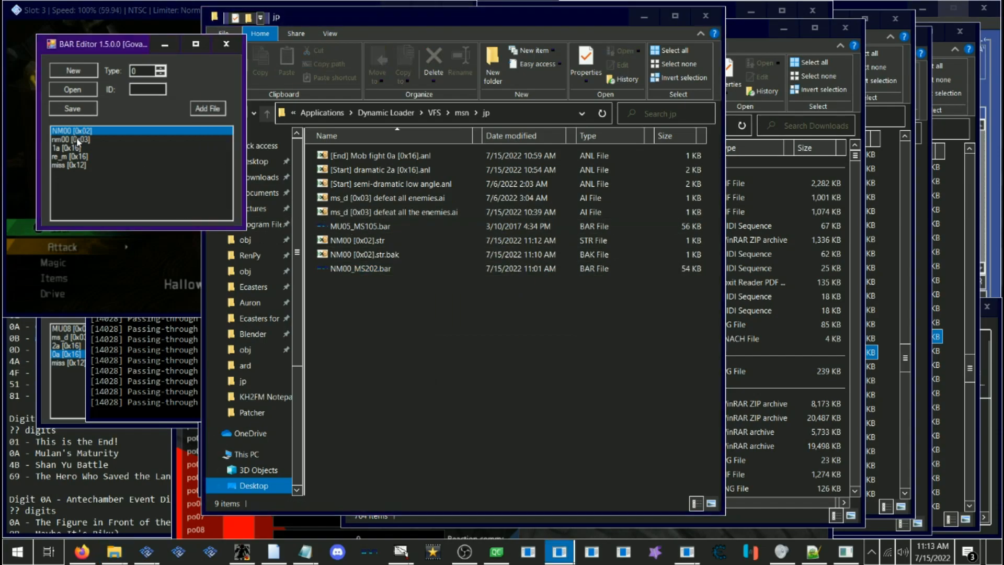
{"action": "right_click", "coordinate": [83, 134]}
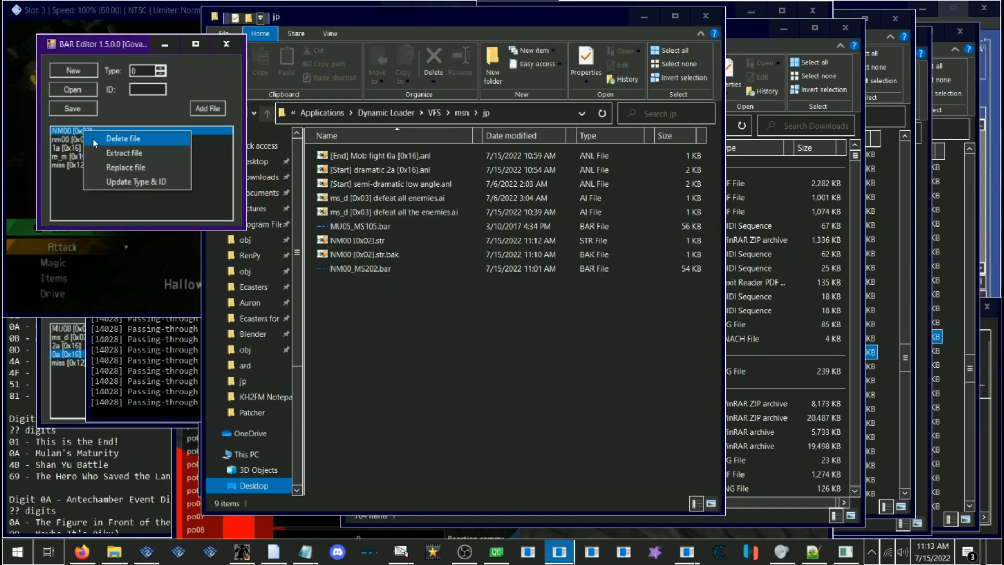
{"action": "left_click", "coordinate": [109, 166]}
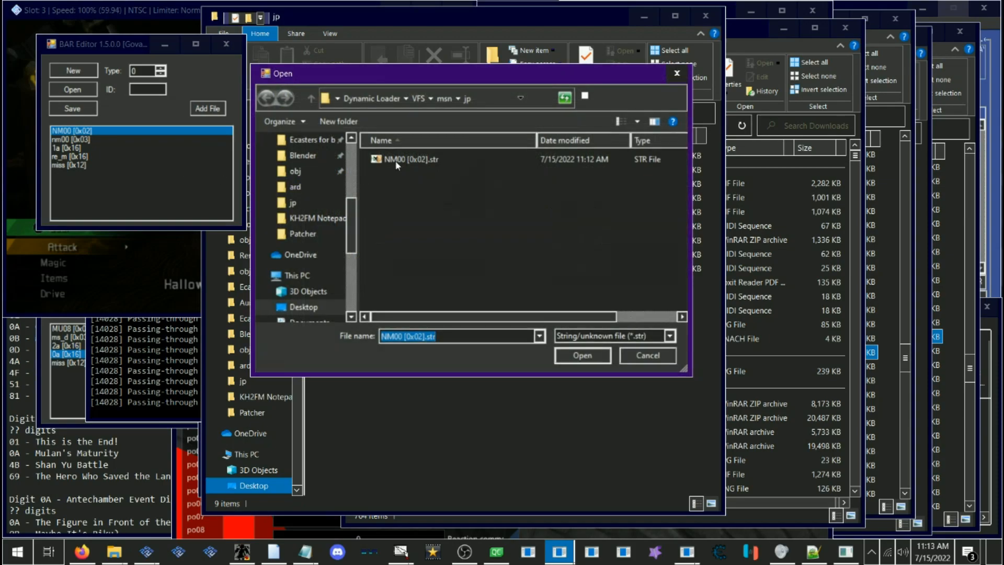
{"action": "double_click", "coordinate": [411, 159]}
Step: Save the archive over the existing NM00_MS202.bar in the VFS/msn/jp folder
{"action": "left_click", "coordinate": [74, 108]}
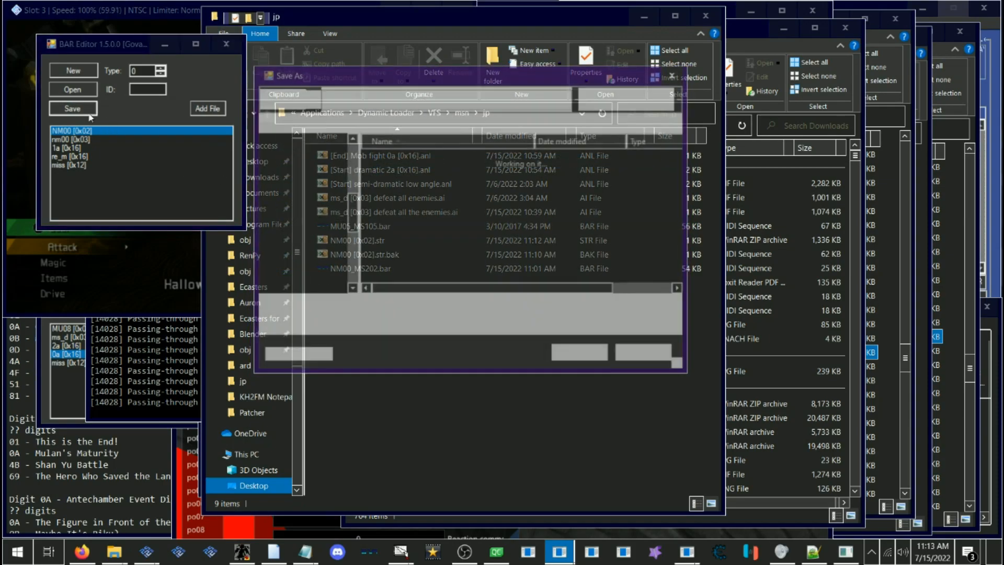
{"action": "double_click", "coordinate": [420, 174]}
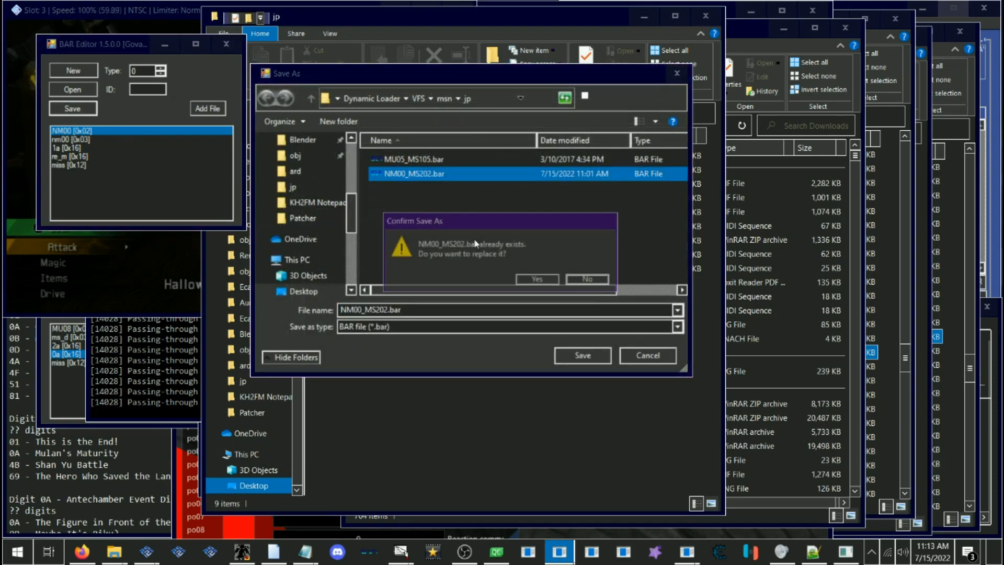
{"action": "left_click", "coordinate": [538, 280]}
Step: Switch to PCSX2, maximize it and load the slot 3 save state to test the mission text in game
{"action": "key", "text": "alt+Tab"}
{"action": "key", "text": "super+Up"}
{"action": "key", "text": "F3"}
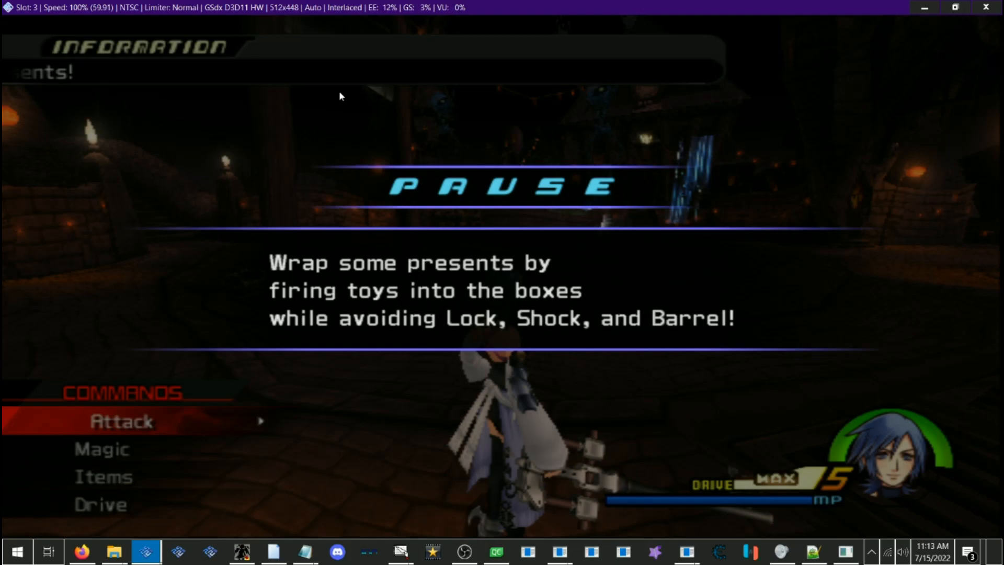
Step: Compare the objective lines around "Make some presents!" in the online KH Text Editor with the game's pause screen text
{"action": "left_click", "coordinate": [82, 552]}
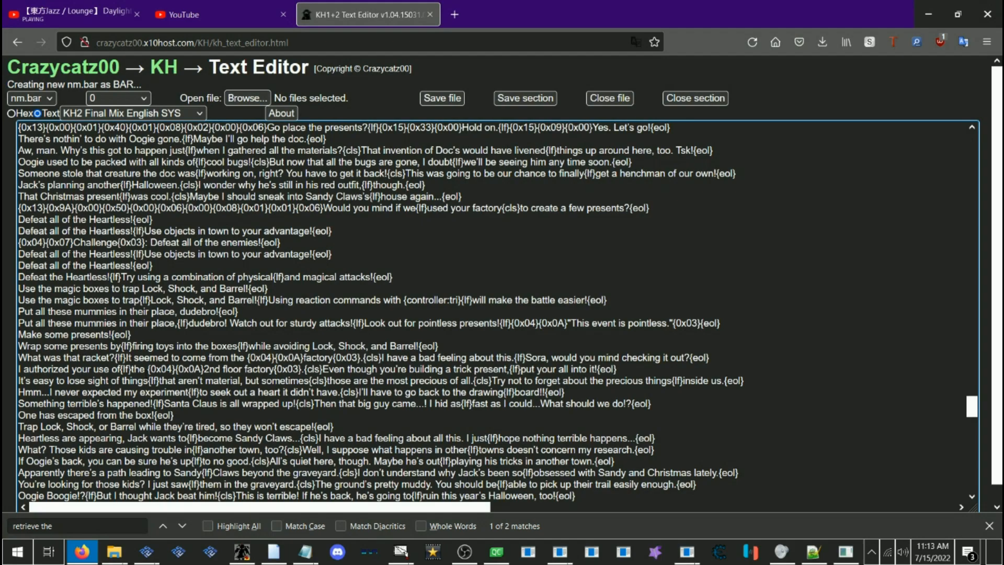
{"action": "left_click", "coordinate": [84, 557]}
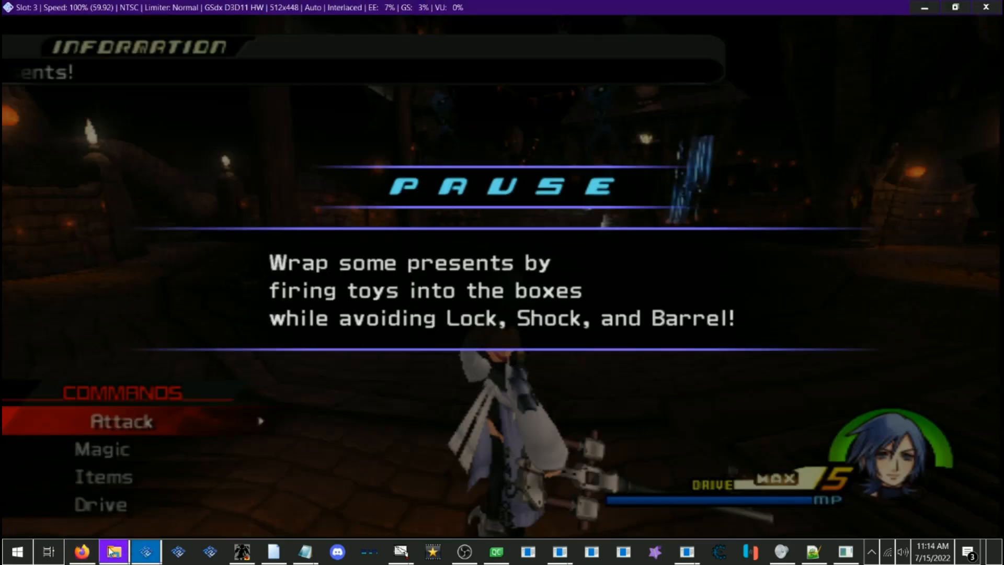
{"action": "left_click", "coordinate": [81, 550]}
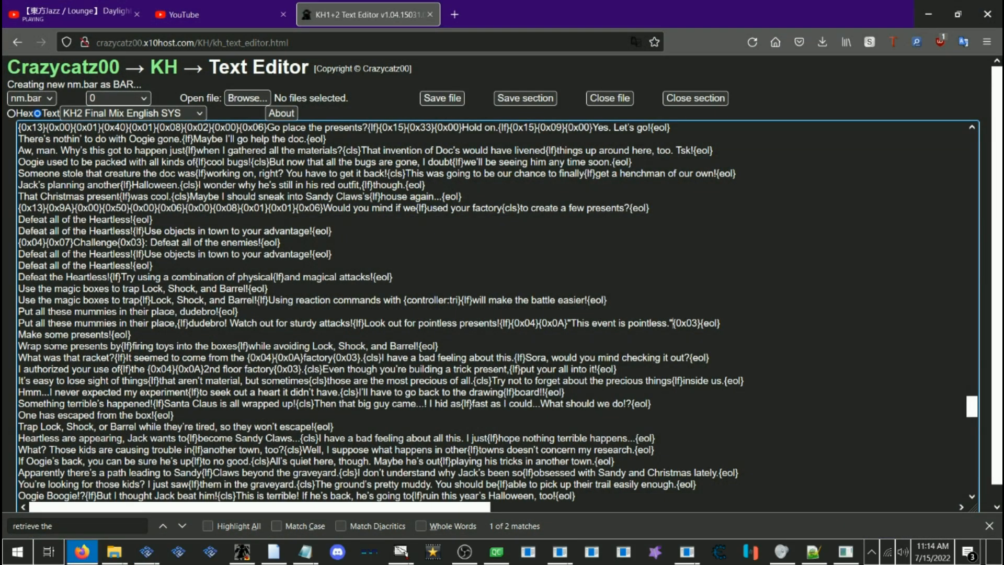
{"action": "scroll", "coordinate": [186, 349], "scroll_direction": "down", "scroll_amount": 2}
{"action": "scroll", "coordinate": [185, 349], "scroll_direction": "up", "scroll_amount": 3}
{"action": "left_click", "coordinate": [81, 552]}
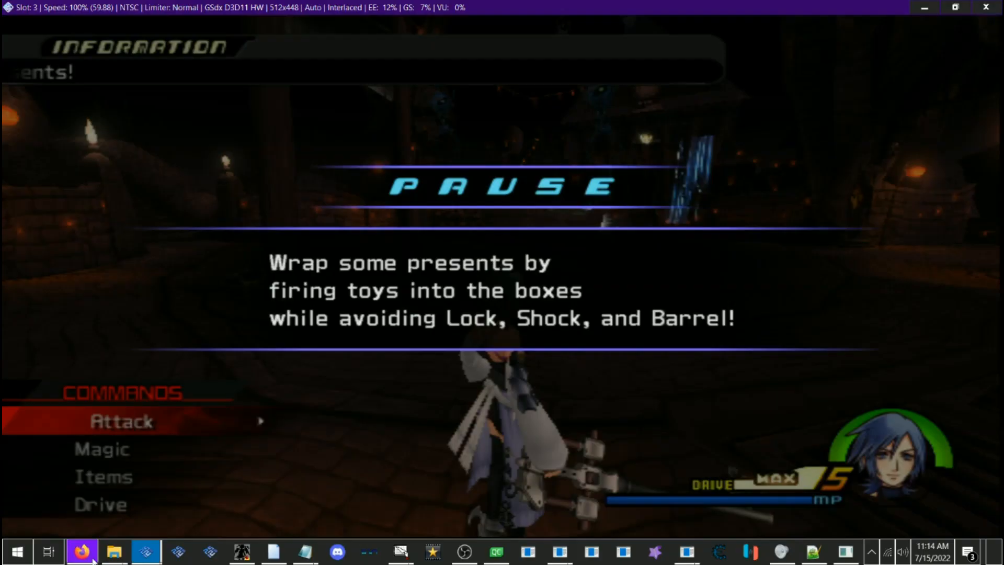
Step: Open nm.bar from the Dynamic Loader VFS/msg/jp folder in ps2dis
{"action": "mouse_move", "coordinate": [113, 558]}
{"action": "mouse_move", "coordinate": [297, 487]}
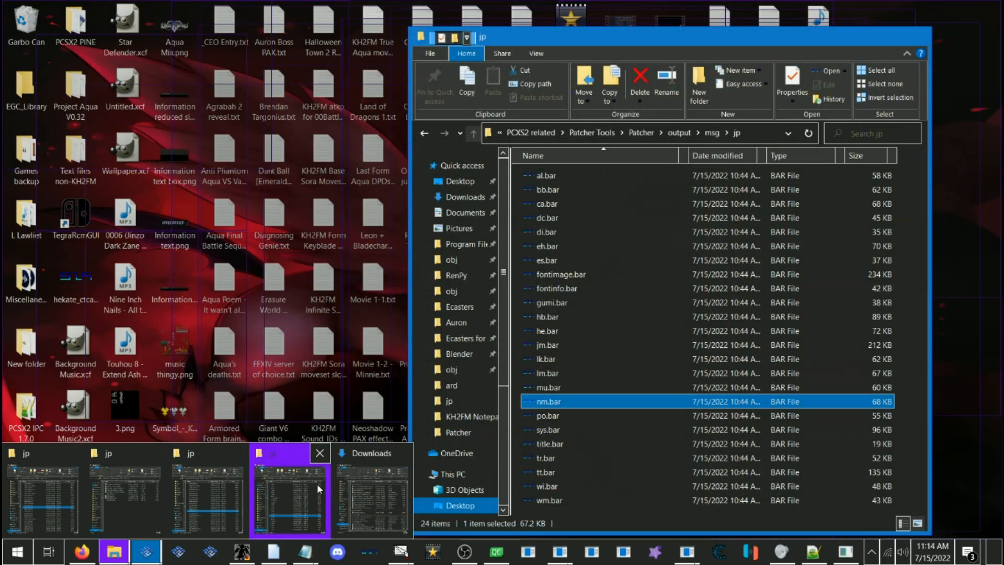
{"action": "left_click", "coordinate": [317, 485]}
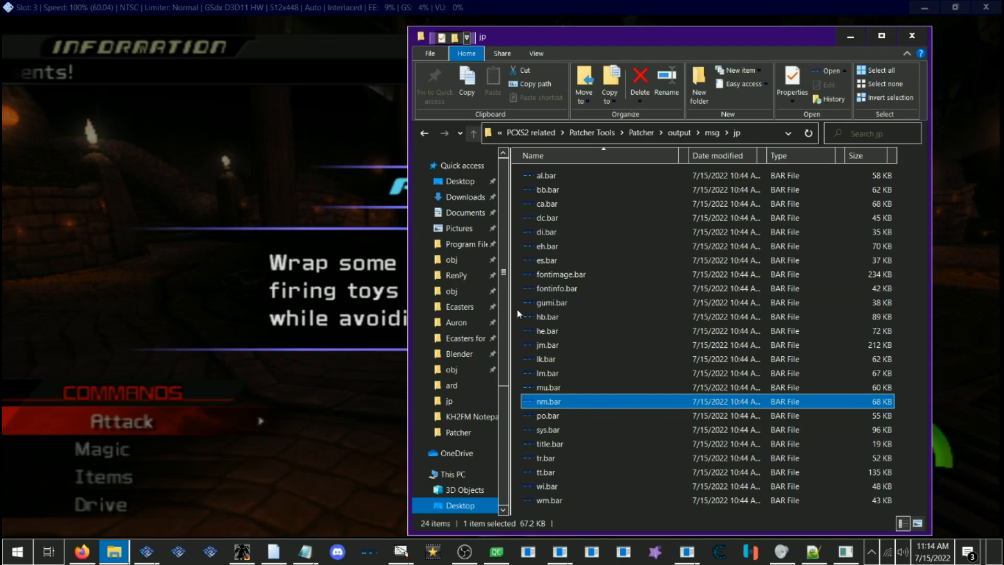
{"action": "mouse_move", "coordinate": [114, 552]}
{"action": "mouse_move", "coordinate": [276, 513]}
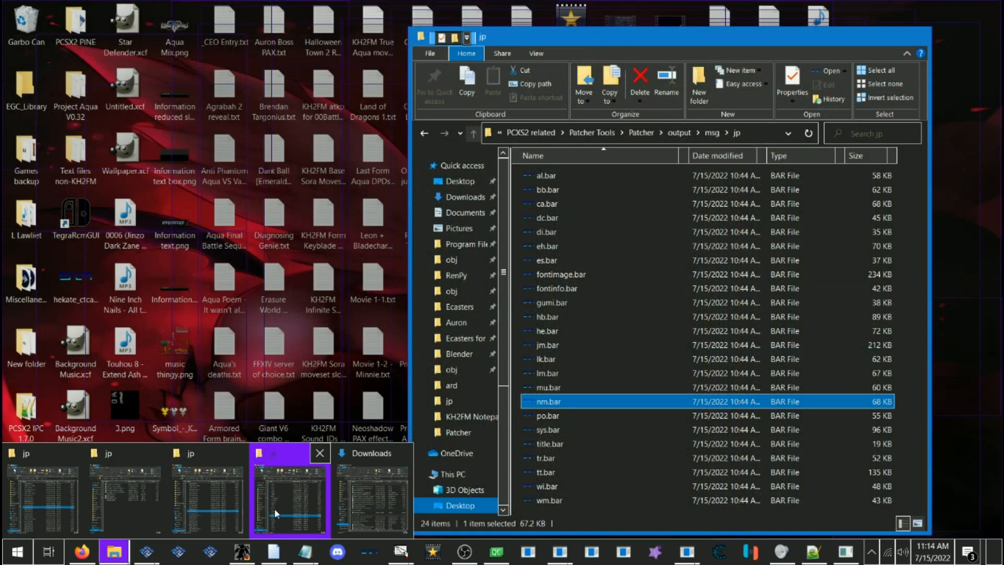
{"action": "left_click", "coordinate": [438, 114]}
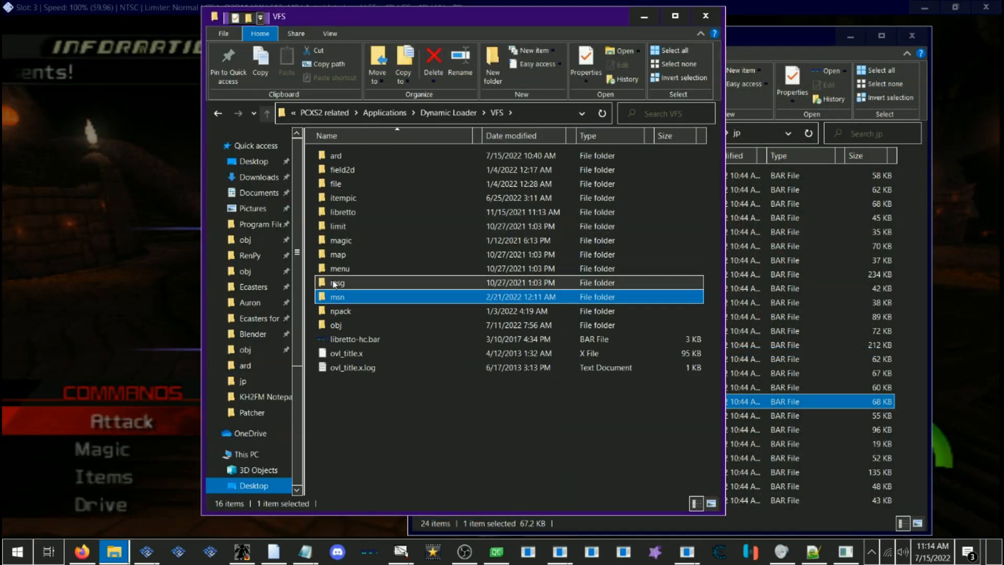
{"action": "double_click", "coordinate": [337, 283]}
{"action": "double_click", "coordinate": [337, 155]}
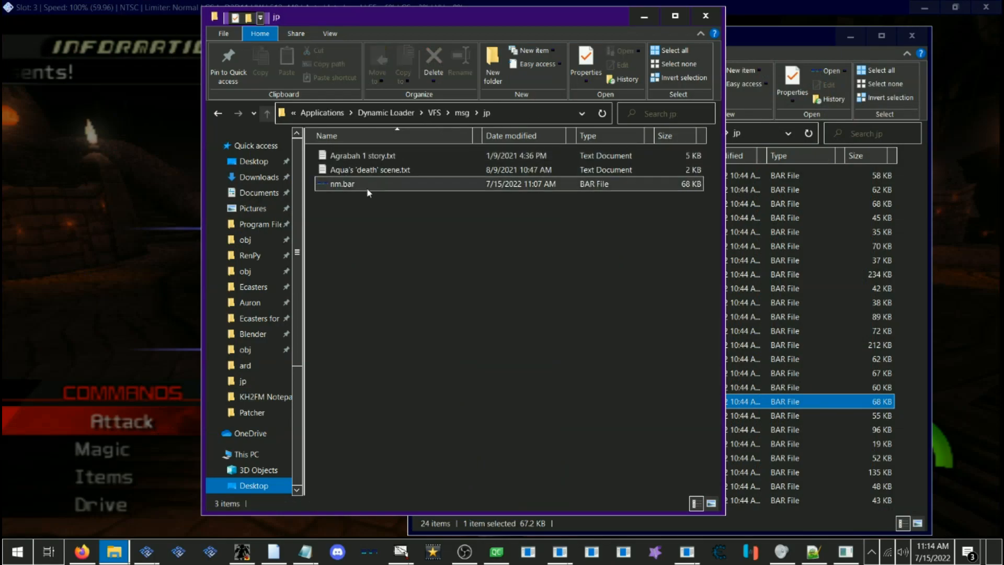
{"action": "left_click", "coordinate": [347, 187]}
{"action": "double_click", "coordinate": [337, 186]}
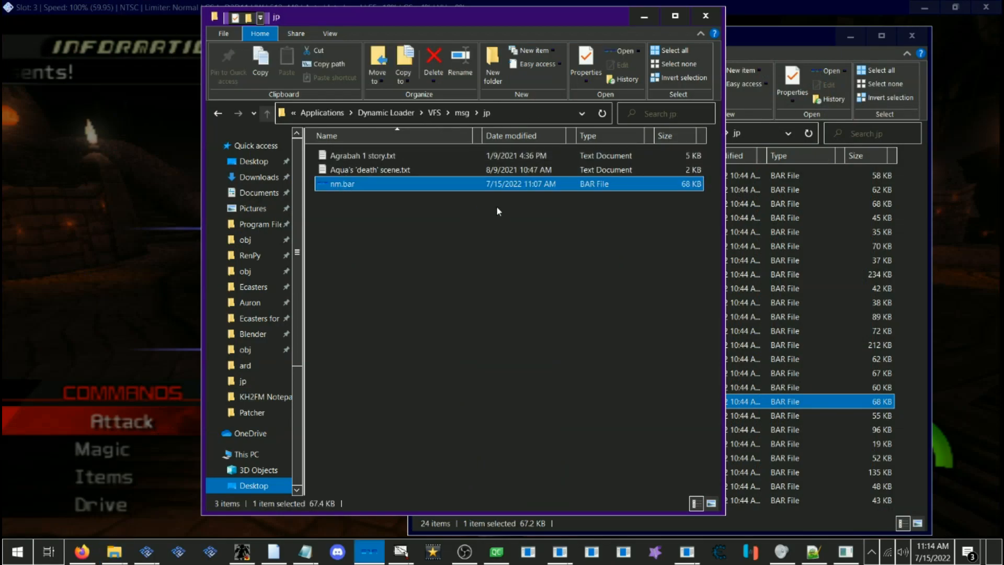
{"action": "left_click", "coordinate": [204, 35]}
{"action": "left_click_drag", "start_coordinate": [215, 68], "coordinate": [411, 33]}
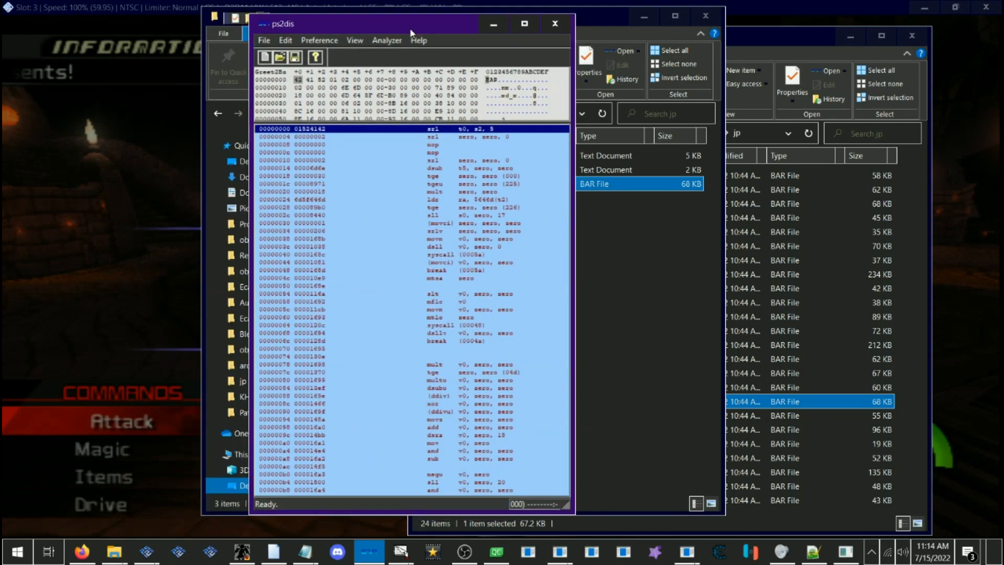
Step: Set up a value search in ps2dis with the 16-bit option
{"action": "key", "text": "ctrl+f"}
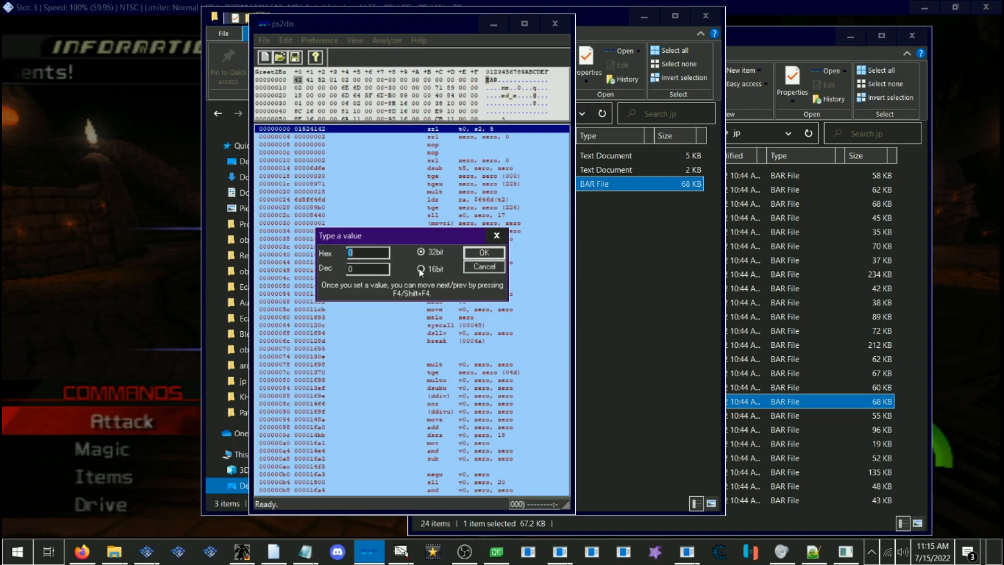
{"action": "left_click", "coordinate": [421, 270]}
{"action": "left_click", "coordinate": [594, 303]}
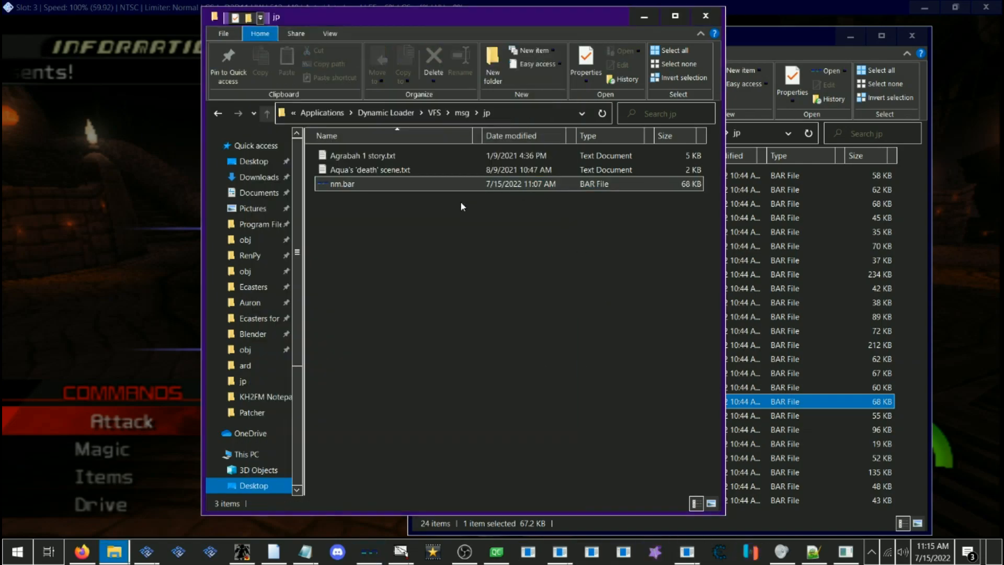
Step: Open NM00 [0x02].str from the Dynamic Loader VFS/msn/jp folder in HxD
{"action": "left_click", "coordinate": [733, 529]}
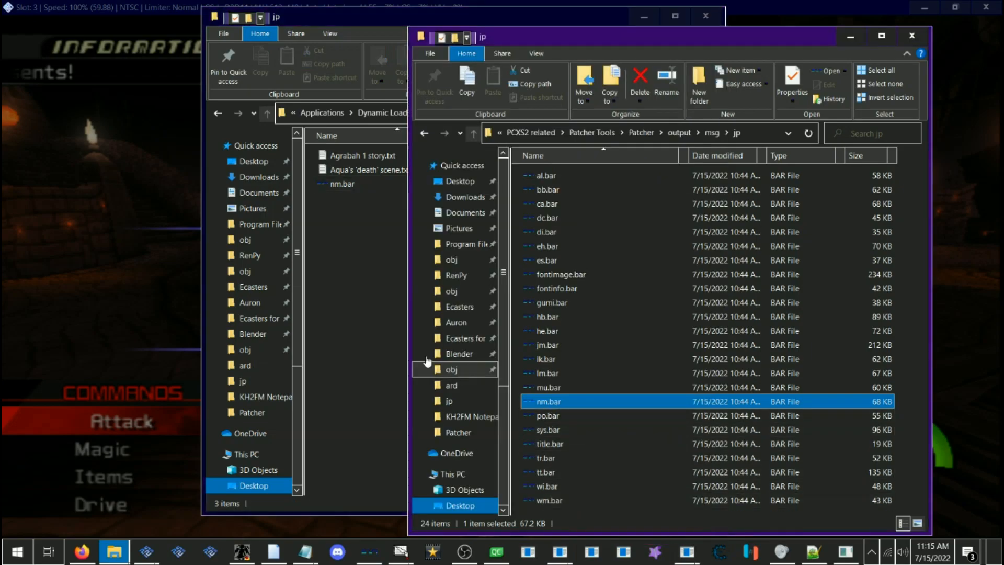
{"action": "left_click", "coordinate": [347, 329]}
{"action": "left_click", "coordinate": [344, 185]}
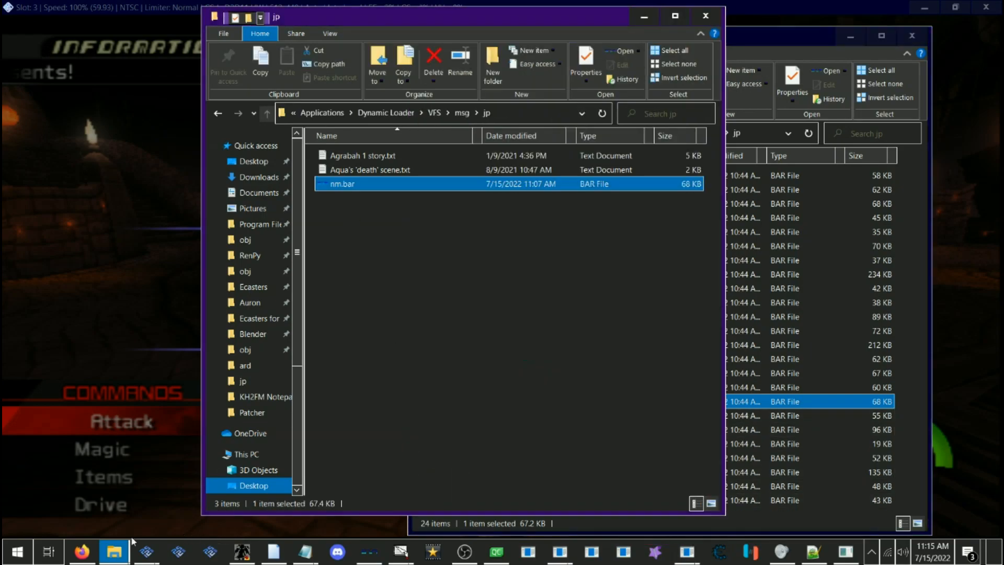
{"action": "mouse_move", "coordinate": [115, 550]}
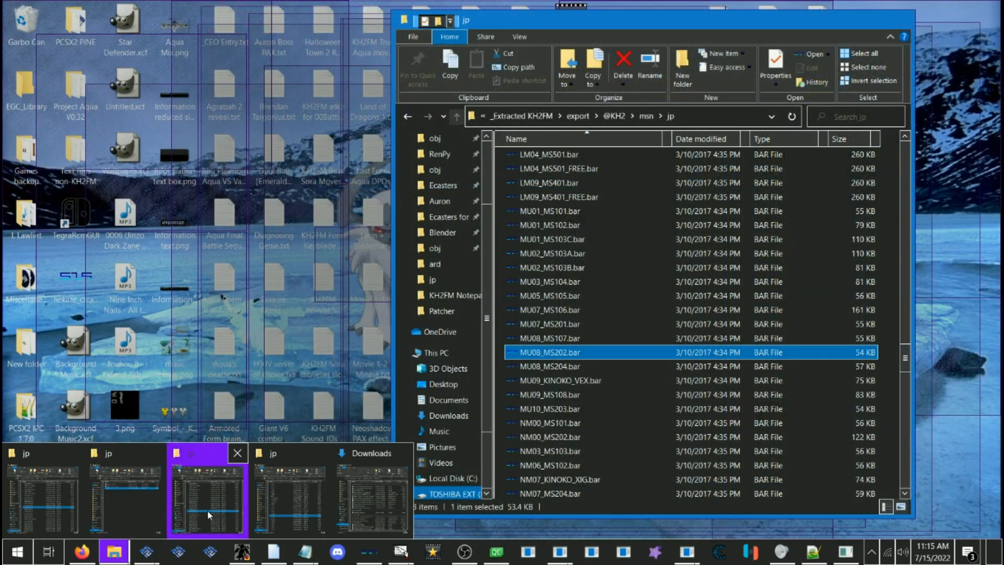
{"action": "left_click", "coordinate": [207, 510]}
{"action": "left_click", "coordinate": [432, 279]}
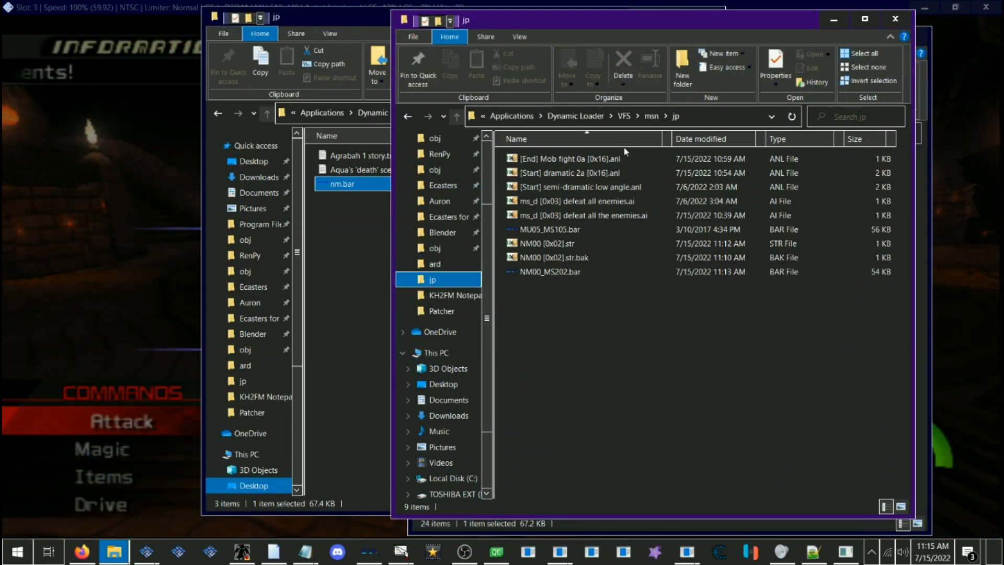
{"action": "left_click", "coordinate": [555, 249]}
{"action": "double_click", "coordinate": [555, 250]}
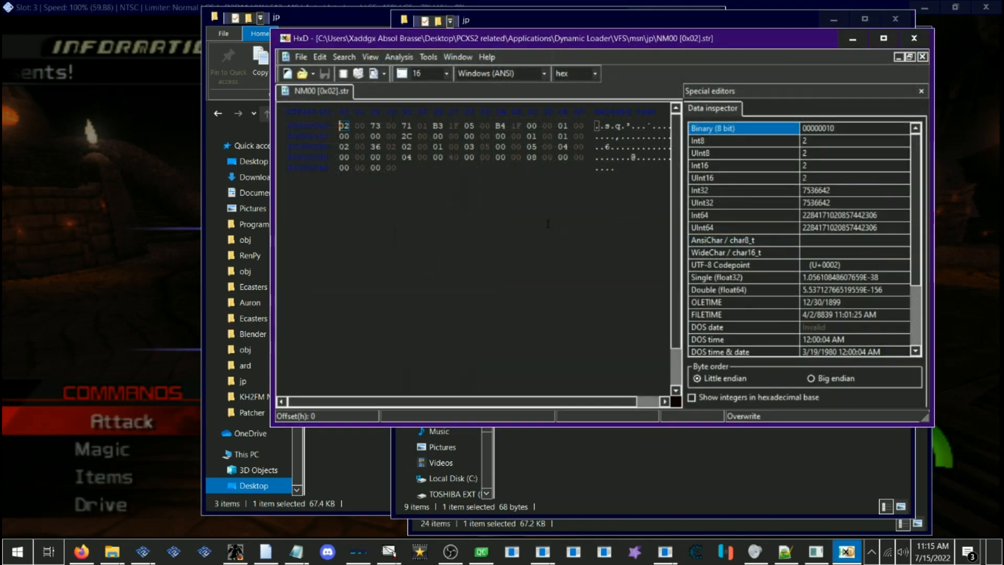
Step: Examine the text reference bytes from offset 6 to offset B in NM00 [0x02].str
{"action": "left_click", "coordinate": [437, 125]}
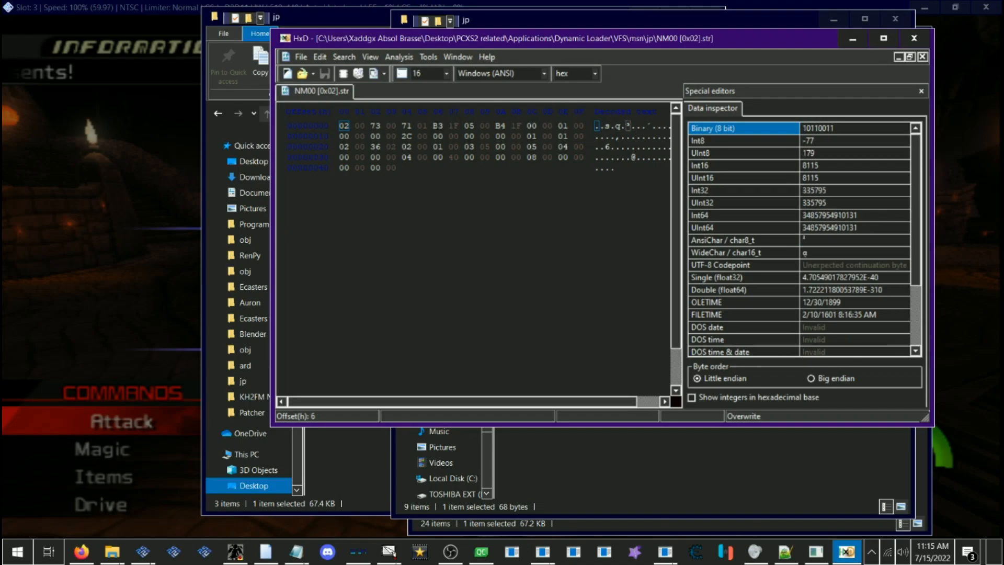
{"action": "left_click_drag", "start_coordinate": [433, 125], "coordinate": [506, 126]}
{"action": "left_click", "coordinate": [516, 126]}
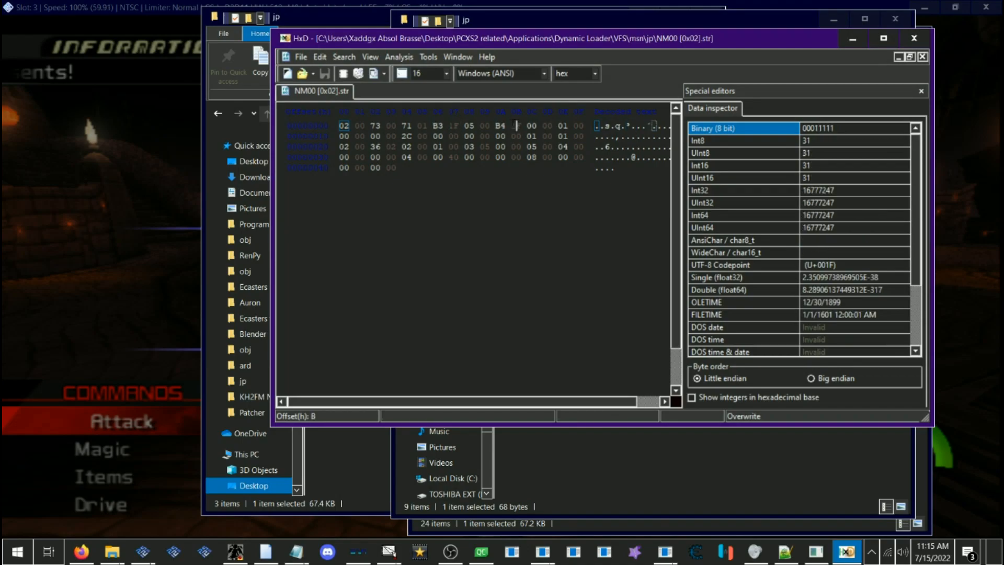
Step: Switch back to ps2dis and search nm.bar for the 16-bit hex value 1fb4
{"action": "left_click", "coordinate": [365, 497]}
{"action": "left_click", "coordinate": [356, 552]}
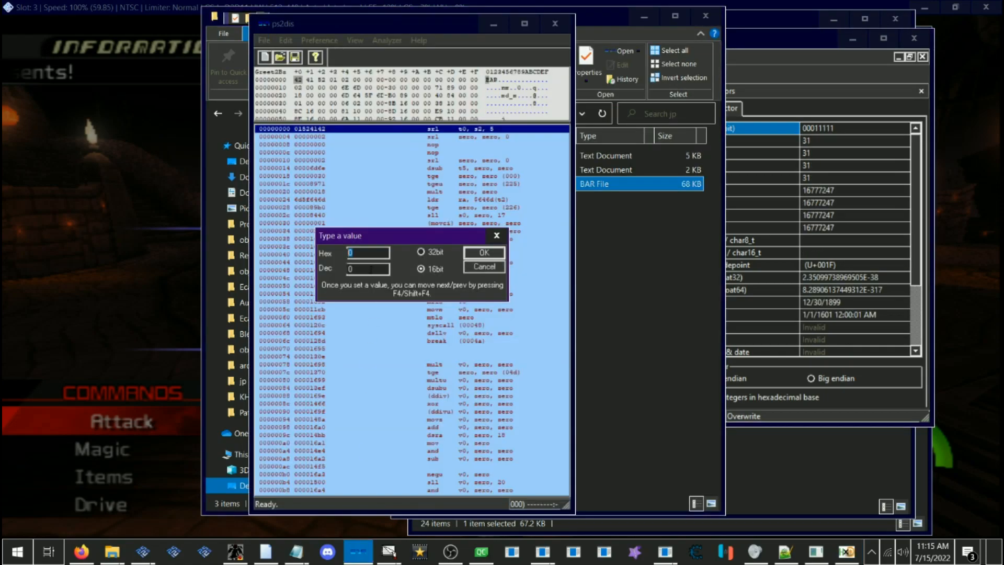
{"action": "type", "text": "1fb4"}
{"action": "key", "text": "Return"}
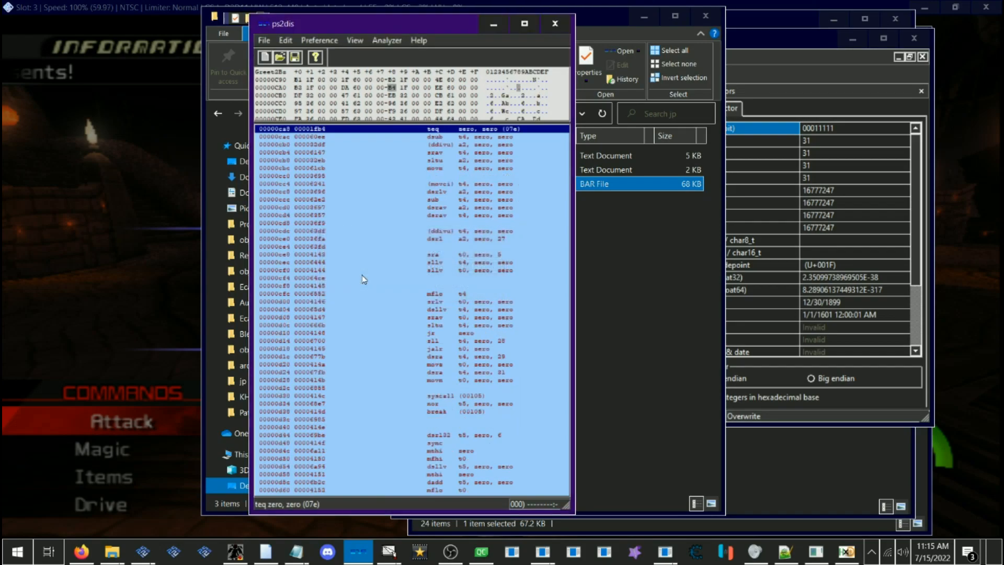
Step: Examine the entries just above 1fb4 in nm.bar and repeat the search for further occurrences
{"action": "key", "text": "Up"}
{"action": "key", "text": "Up"}
{"action": "key", "text": "Up"}
{"action": "key", "text": "Down"}
{"action": "key", "text": "Down"}
{"action": "key", "text": "Down"}
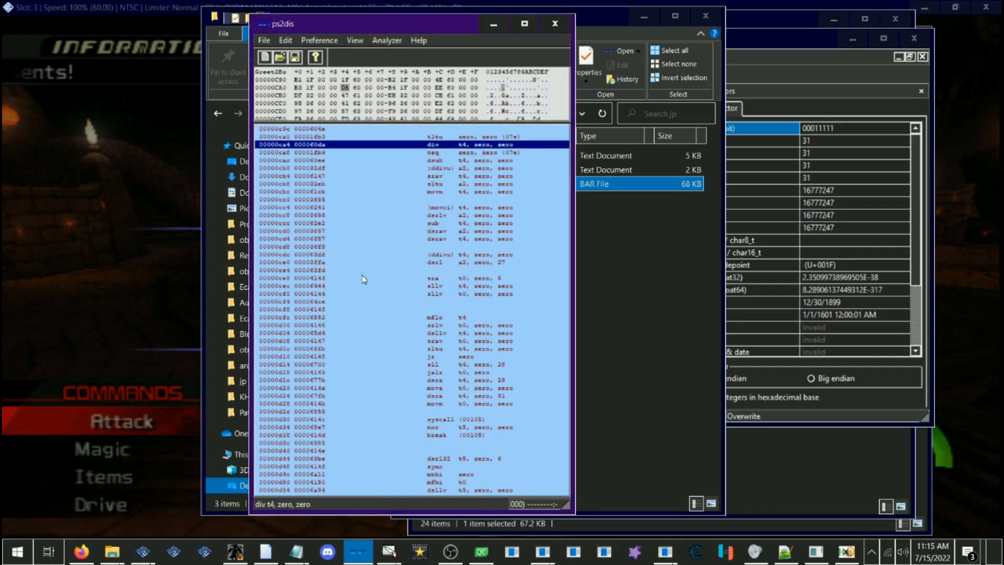
{"action": "key", "text": "F3"}
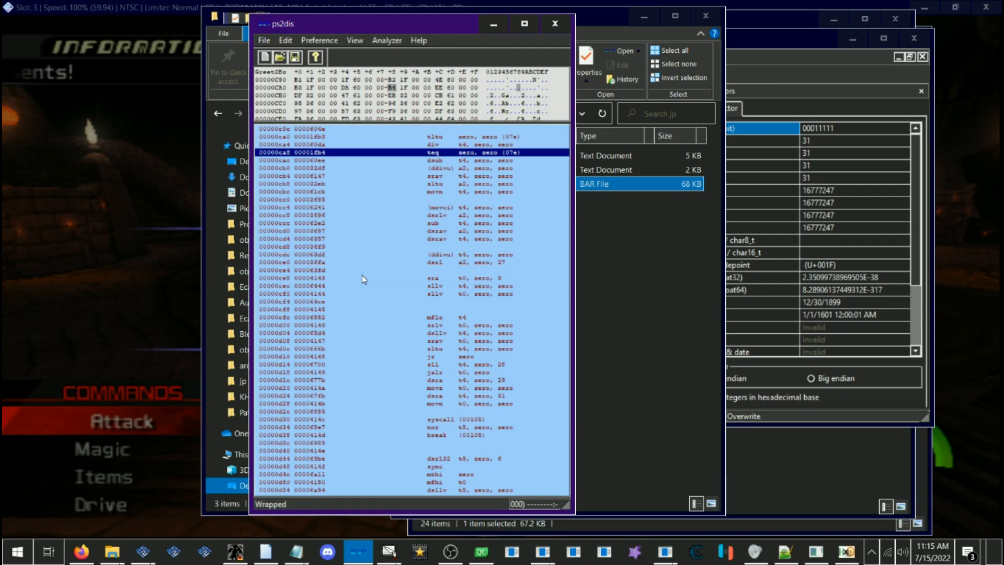
Step: Inspect the rows following the 1fb4 entry and view the line attributes of address 00000cb0, cancelling without edits
{"action": "left_click", "coordinate": [316, 160]}
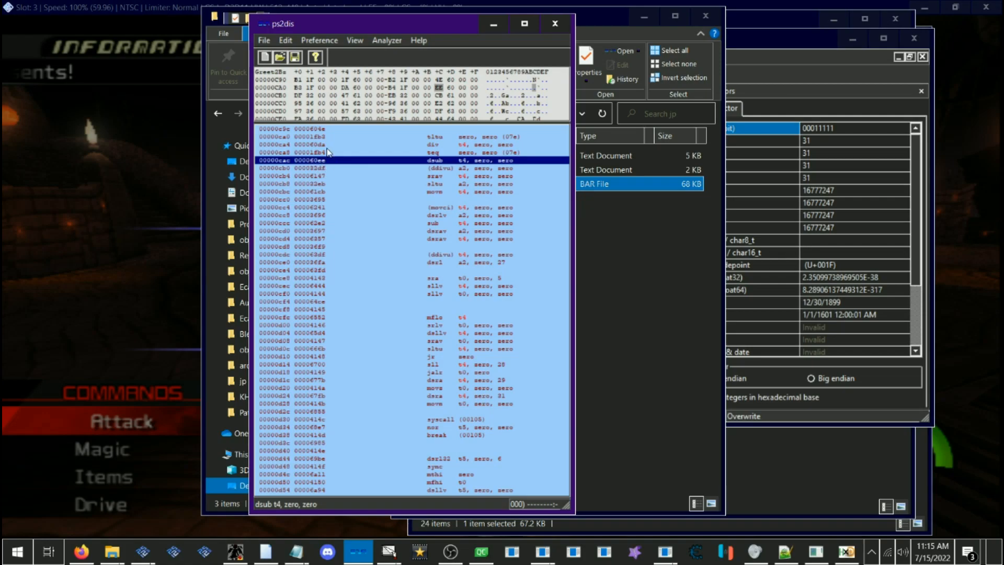
{"action": "left_click", "coordinate": [325, 153]}
{"action": "left_click", "coordinate": [324, 169]}
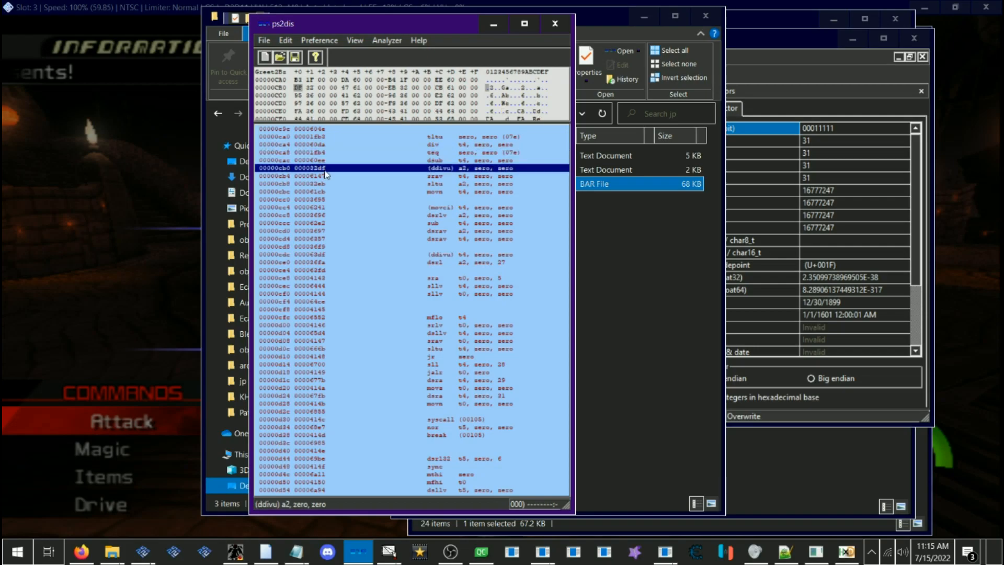
{"action": "double_click", "coordinate": [318, 169]}
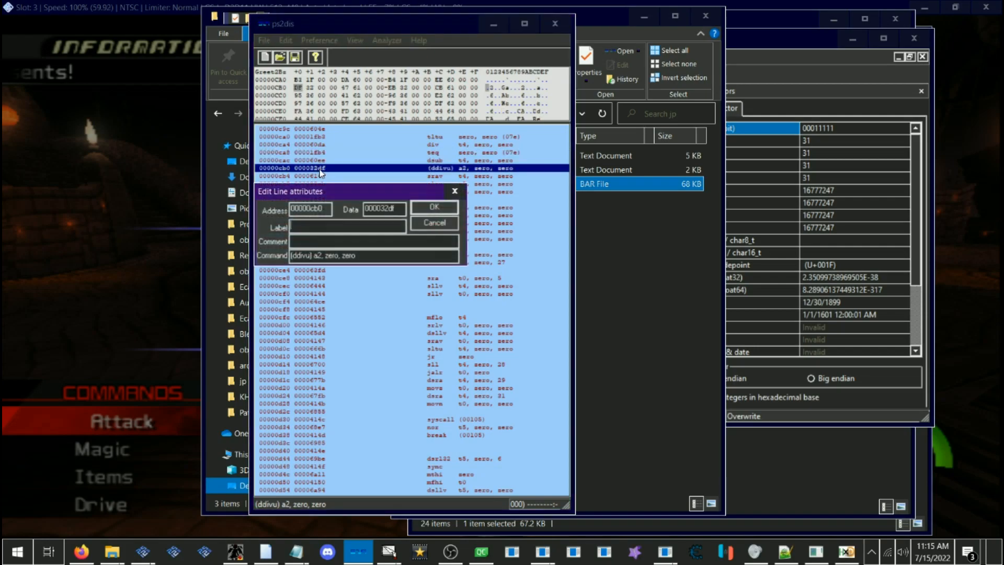
{"action": "left_click", "coordinate": [422, 229]}
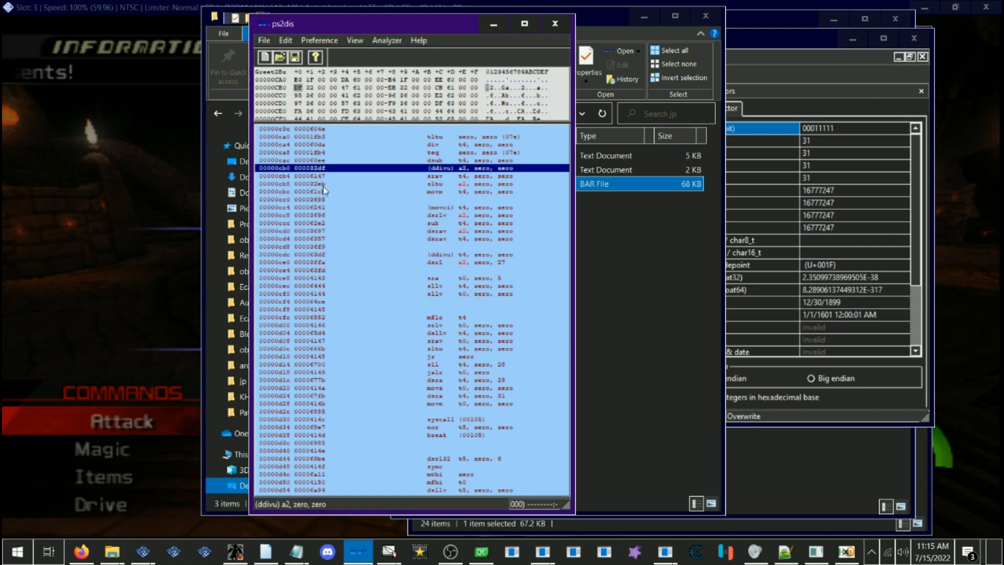
Step: Examine the nm.bar entries at addresses 00000cb8 through 00000cd0 in ps2dis
{"action": "double_click", "coordinate": [321, 184]}
{"action": "left_click", "coordinate": [447, 243]}
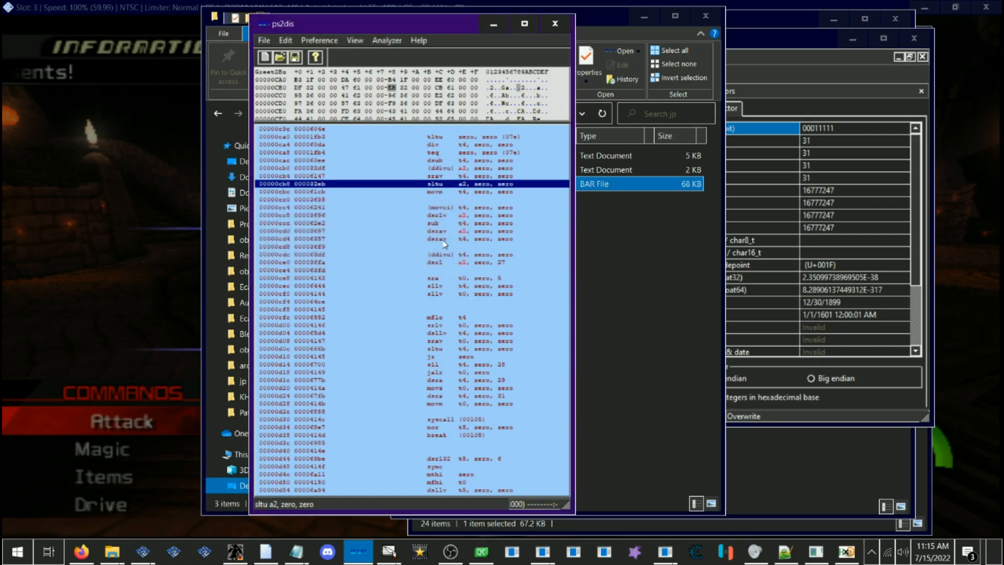
{"action": "left_click", "coordinate": [322, 200]}
{"action": "left_click", "coordinate": [322, 216]}
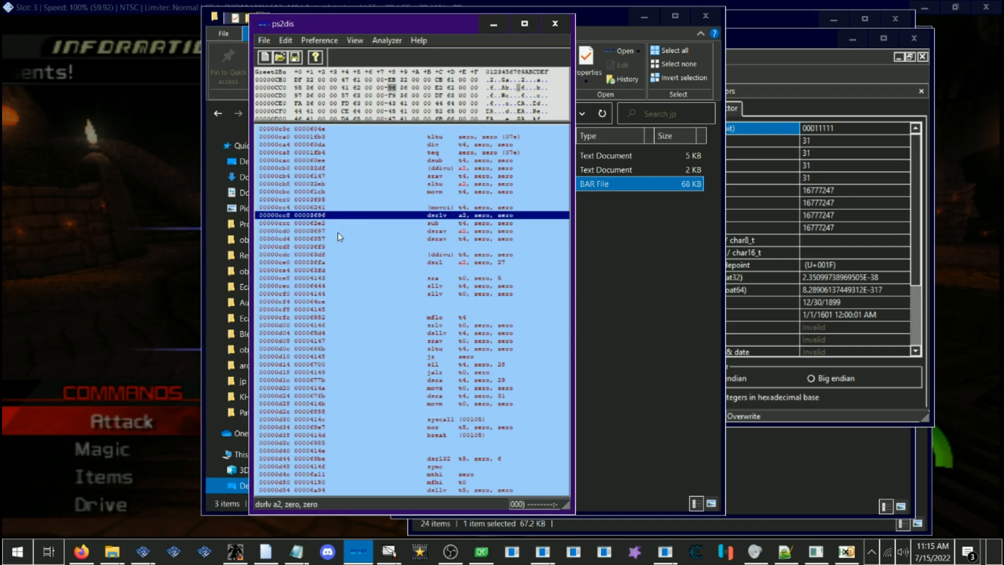
{"action": "left_click", "coordinate": [324, 230]}
{"action": "left_click", "coordinate": [326, 216]}
Step: Switch to Firefox and read the nm.bar messages from the Heartless objectives down to the footprint lines in the Text Editor
{"action": "left_click", "coordinate": [82, 552]}
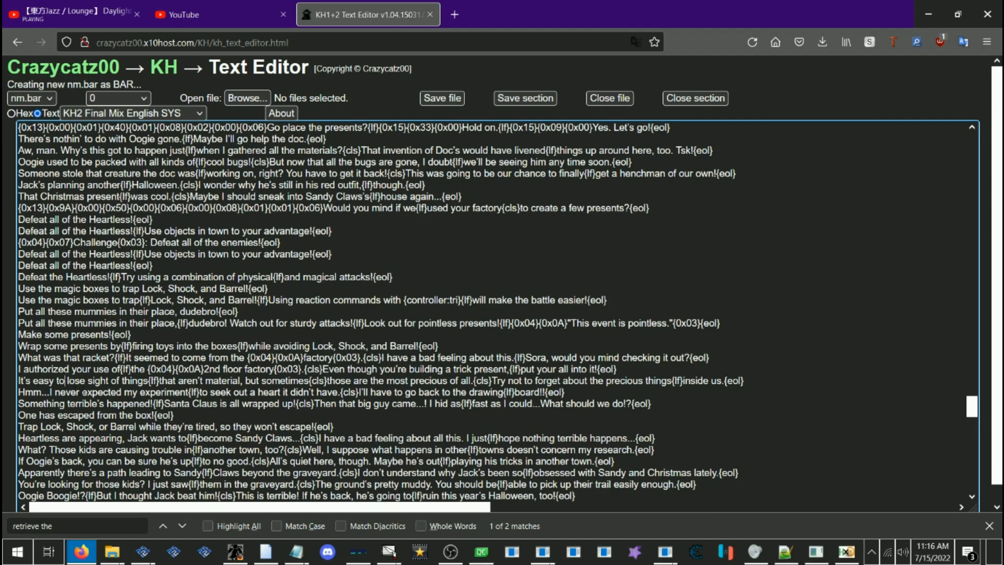
{"action": "scroll", "coordinate": [65, 380], "scroll_direction": "down", "scroll_amount": 6}
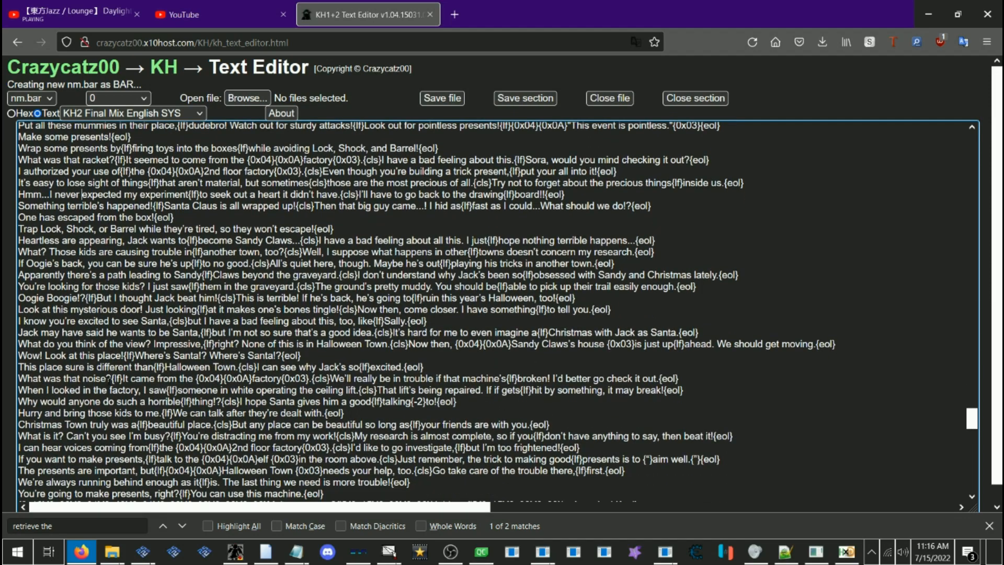
{"action": "scroll", "coordinate": [108, 380], "scroll_direction": "down", "scroll_amount": 2}
{"action": "scroll", "coordinate": [105, 372], "scroll_direction": "up", "scroll_amount": 4}
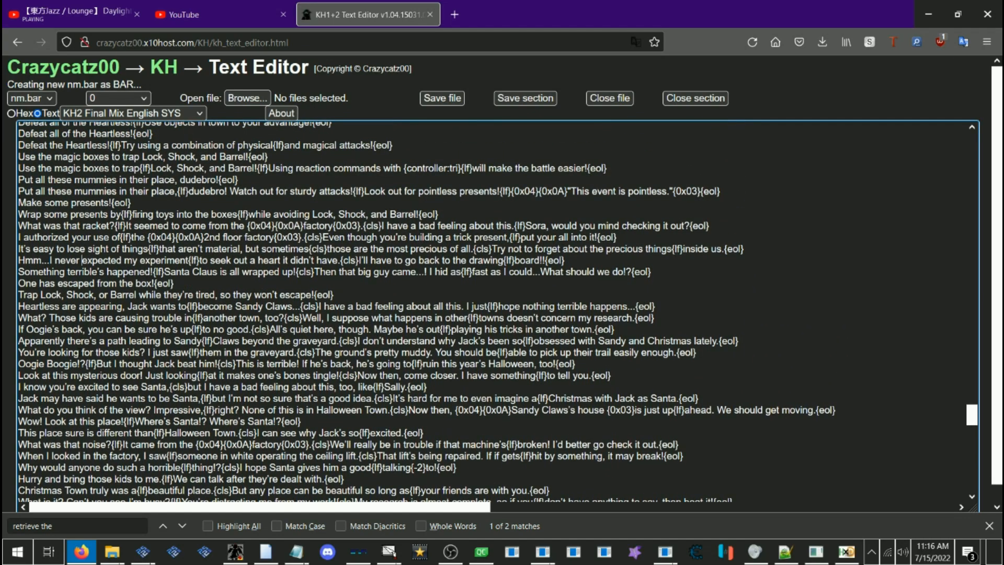
{"action": "scroll", "coordinate": [497, 311], "scroll_direction": "down", "scroll_amount": 15}
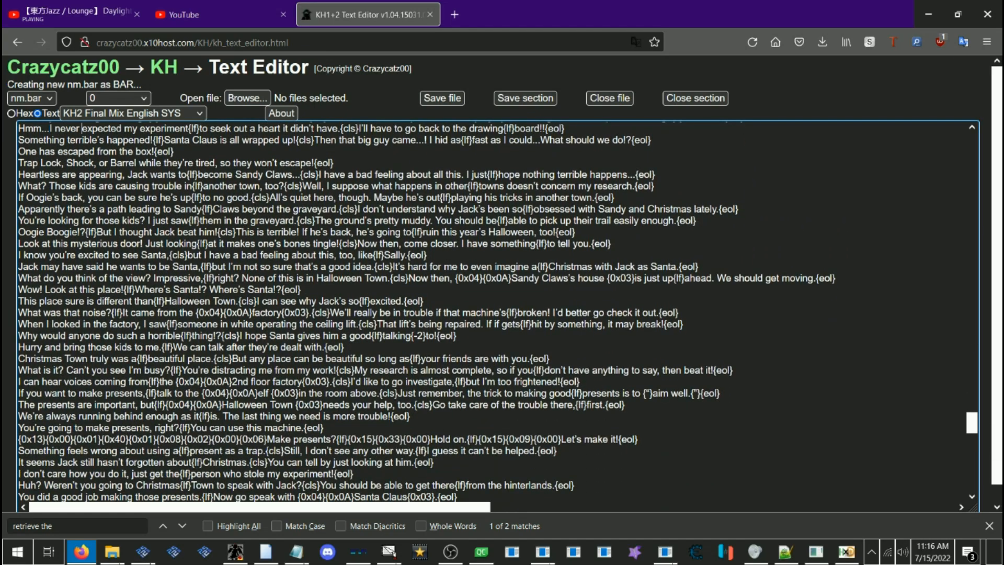
{"action": "scroll", "coordinate": [496, 312], "scroll_direction": "down", "scroll_amount": 6}
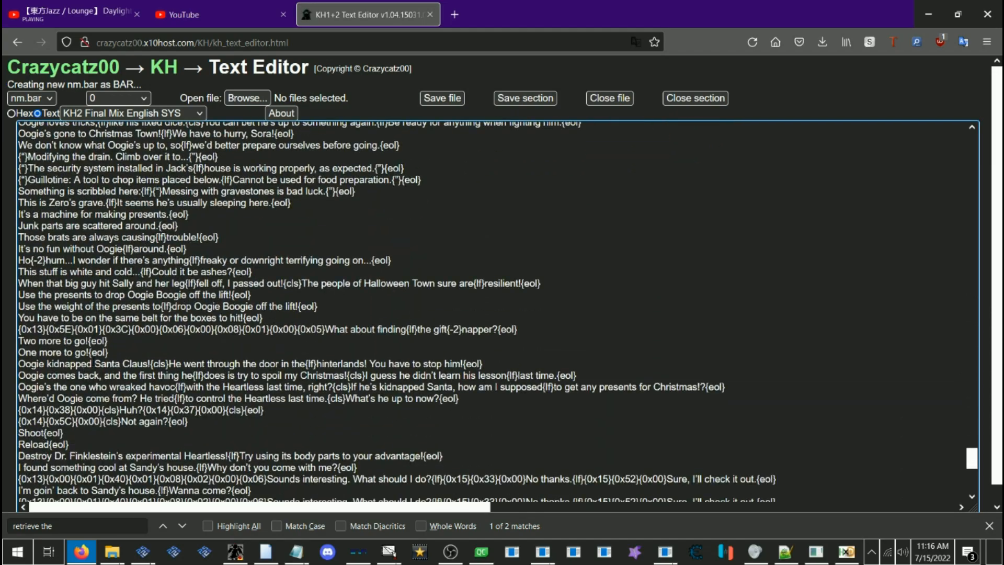
{"action": "scroll", "coordinate": [497, 311], "scroll_direction": "up", "scroll_amount": 2}
{"action": "scroll", "coordinate": [496, 311], "scroll_direction": "up", "scroll_amount": 2}
{"action": "scroll", "coordinate": [496, 311], "scroll_direction": "down", "scroll_amount": 3}
{"action": "scroll", "coordinate": [497, 311], "scroll_direction": "down", "scroll_amount": 5}
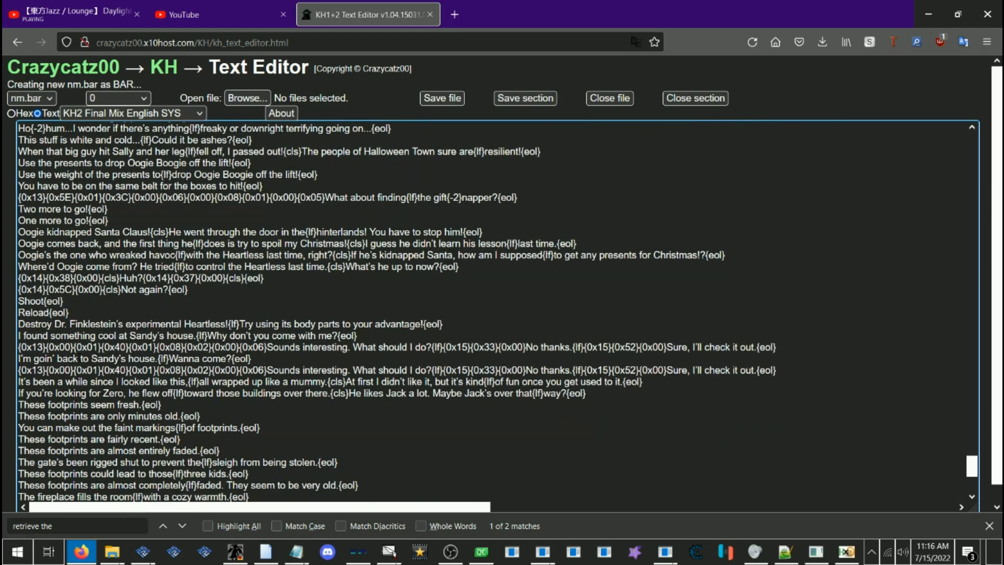
{"action": "scroll", "coordinate": [497, 311], "scroll_direction": "down", "scroll_amount": 7}
{"action": "scroll", "coordinate": [497, 311], "scroll_direction": "up", "scroll_amount": 6}
{"action": "scroll", "coordinate": [496, 312], "scroll_direction": "down", "scroll_amount": 2}
{"action": "scroll", "coordinate": [497, 311], "scroll_direction": "up", "scroll_amount": 2}
{"action": "scroll", "coordinate": [497, 311], "scroll_direction": "down", "scroll_amount": 2}
{"action": "scroll", "coordinate": [497, 311], "scroll_direction": "up", "scroll_amount": 2}
{"action": "scroll", "coordinate": [81, 491], "scroll_direction": "down", "scroll_amount": 2}
Step: Look back up to the dialogue about Sally's present and review the messages from there to the present-making lines
{"action": "scroll", "coordinate": [81, 490], "scroll_direction": "up", "scroll_amount": 18}
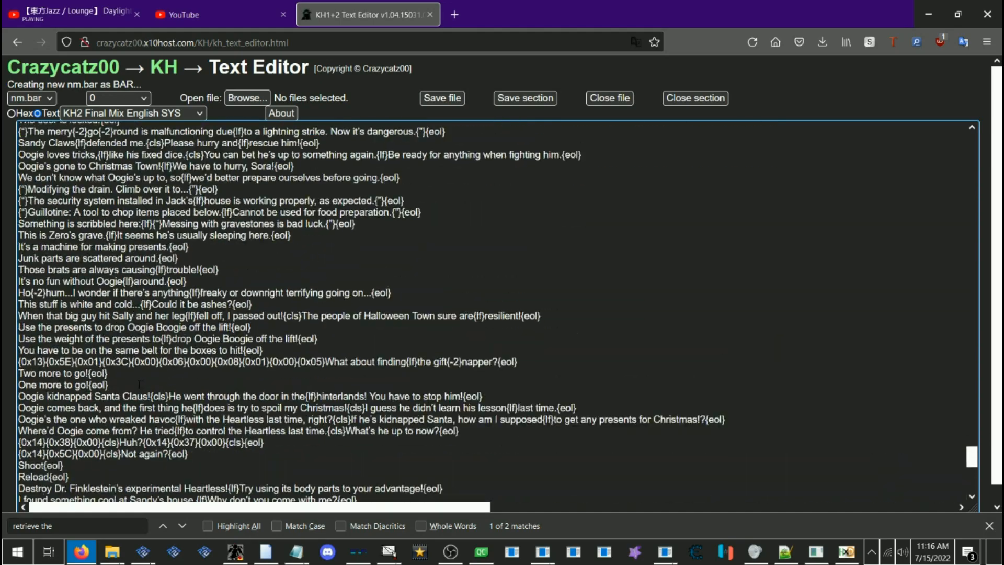
{"action": "scroll", "coordinate": [81, 490], "scroll_direction": "up", "scroll_amount": 10}
{"action": "scroll", "coordinate": [81, 491], "scroll_direction": "down", "scroll_amount": 3}
{"action": "scroll", "coordinate": [81, 490], "scroll_direction": "up", "scroll_amount": 2}
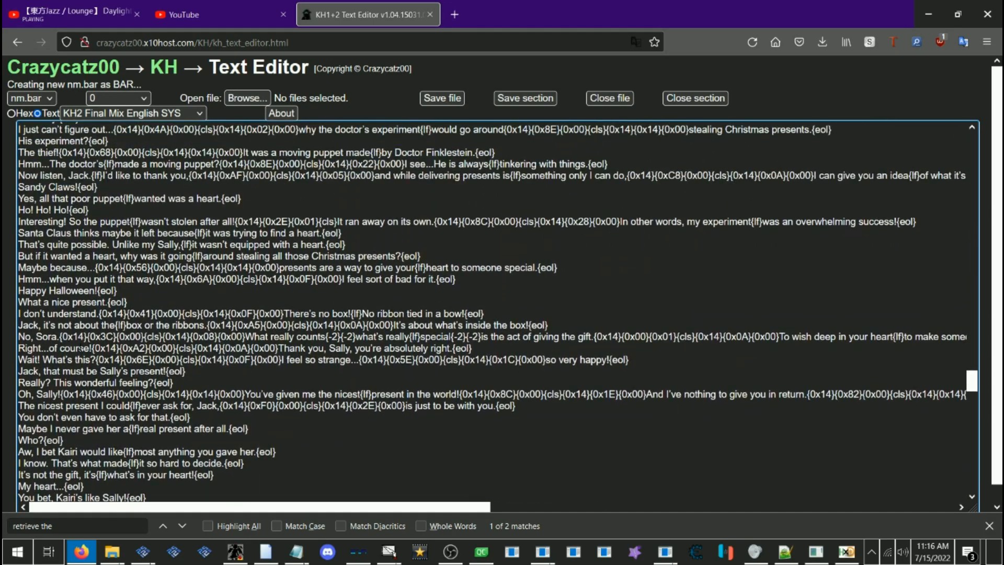
{"action": "left_click_drag", "start_coordinate": [28, 303], "coordinate": [134, 349]}
{"action": "left_click", "coordinate": [134, 350]}
{"action": "scroll", "coordinate": [78, 327], "scroll_direction": "down", "scroll_amount": 4}
{"action": "scroll", "coordinate": [68, 193], "scroll_direction": "down", "scroll_amount": 8}
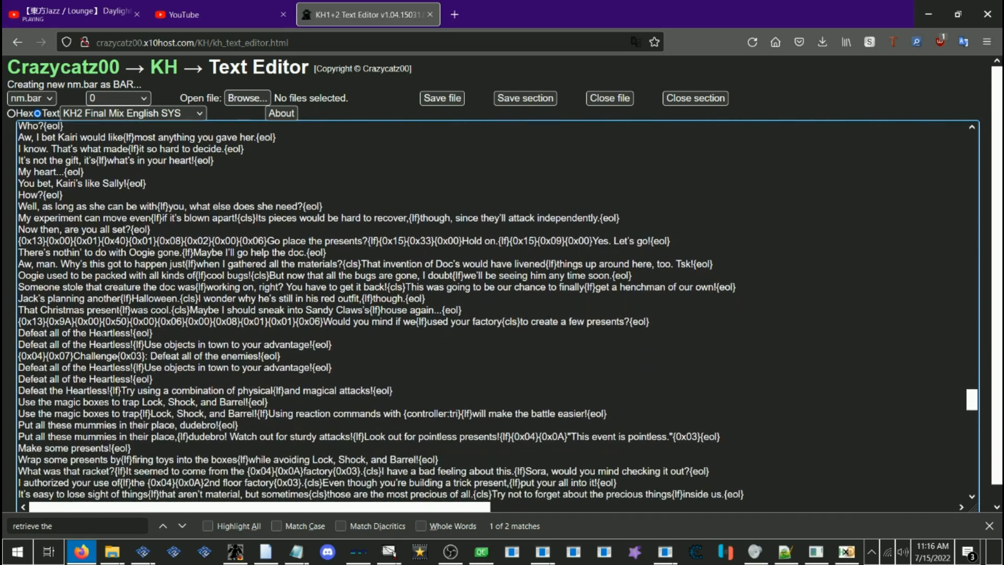
{"action": "scroll", "coordinate": [497, 313], "scroll_direction": "down", "scroll_amount": 4}
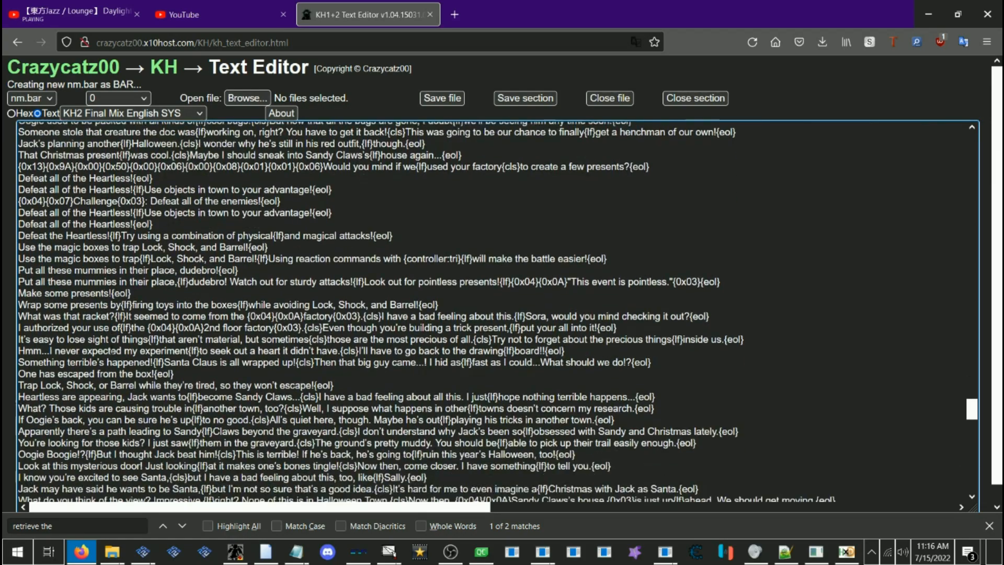
{"action": "scroll", "coordinate": [496, 311], "scroll_direction": "down", "scroll_amount": 8}
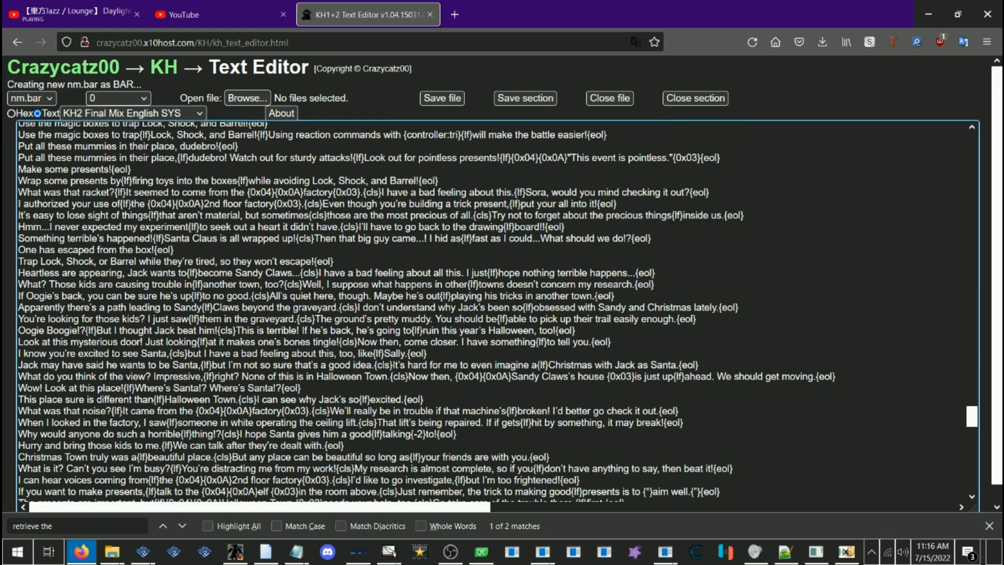
{"action": "scroll", "coordinate": [497, 311], "scroll_direction": "up", "scroll_amount": 4}
{"action": "scroll", "coordinate": [497, 311], "scroll_direction": "down", "scroll_amount": 4}
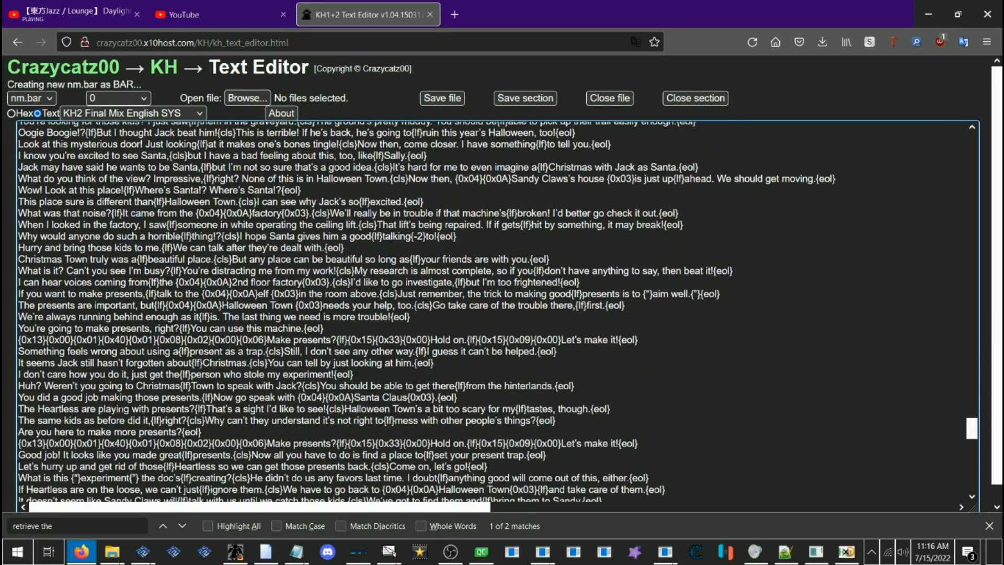
{"action": "scroll", "coordinate": [497, 311], "scroll_direction": "up", "scroll_amount": 6}
Step: Return to ps2dis and locate the earlier nm.bar text IDs 17c7 and 17c8 near address 000009c8
{"action": "left_click", "coordinate": [81, 552]}
{"action": "left_click", "coordinate": [303, 222]}
{"action": "left_click", "coordinate": [303, 216]}
{"action": "key", "text": "Page_Up"}
{"action": "key", "text": "Page_Up"}
{"action": "key", "text": "Page_Up"}
{"action": "key", "text": "Page_Up"}
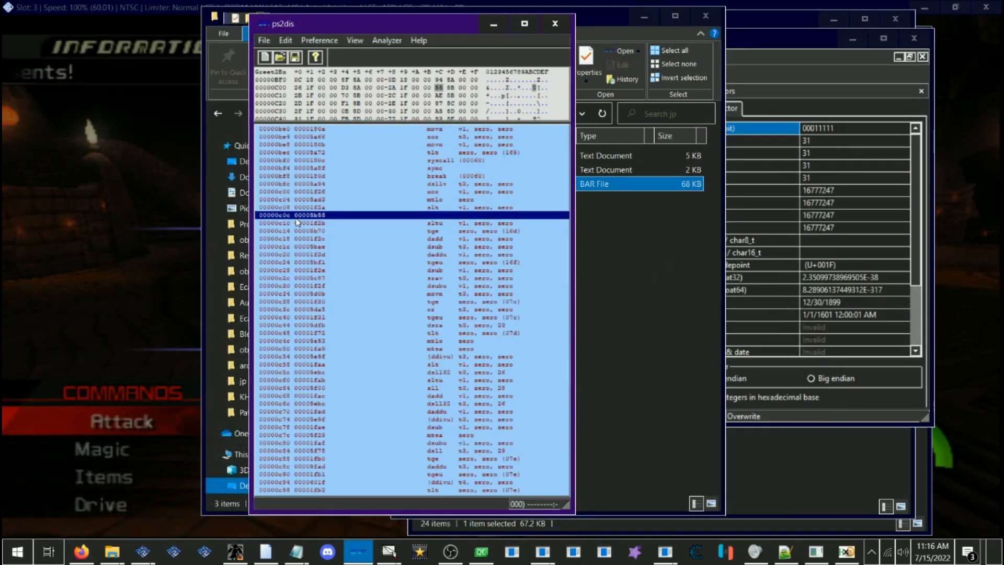
{"action": "key", "text": "Up"}
{"action": "key", "text": "Up"}
{"action": "key", "text": "Up"}
{"action": "key", "text": "Up"}
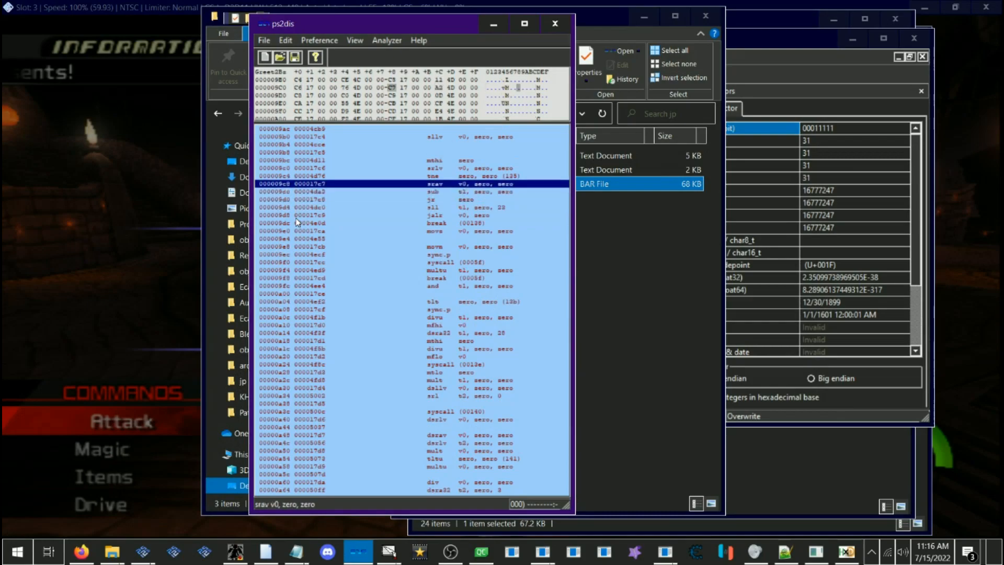
{"action": "key", "text": "Down"}
{"action": "key", "text": "Up"}
{"action": "left_click", "coordinate": [321, 200]}
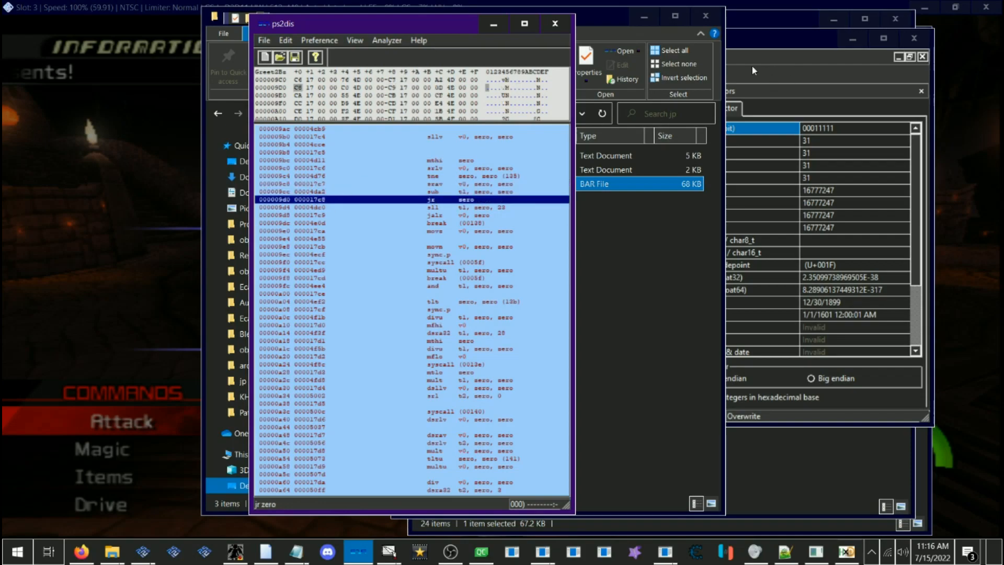
Step: In HxD, overwrite the text IDs in NM00 [0x02].str with C8 17 at offset A and C7 17 at offset 6, and save
{"action": "left_click", "coordinate": [747, 50]}
{"action": "left_click_drag", "start_coordinate": [479, 48], "coordinate": [710, 36]}
{"action": "left_click", "coordinate": [654, 120]}
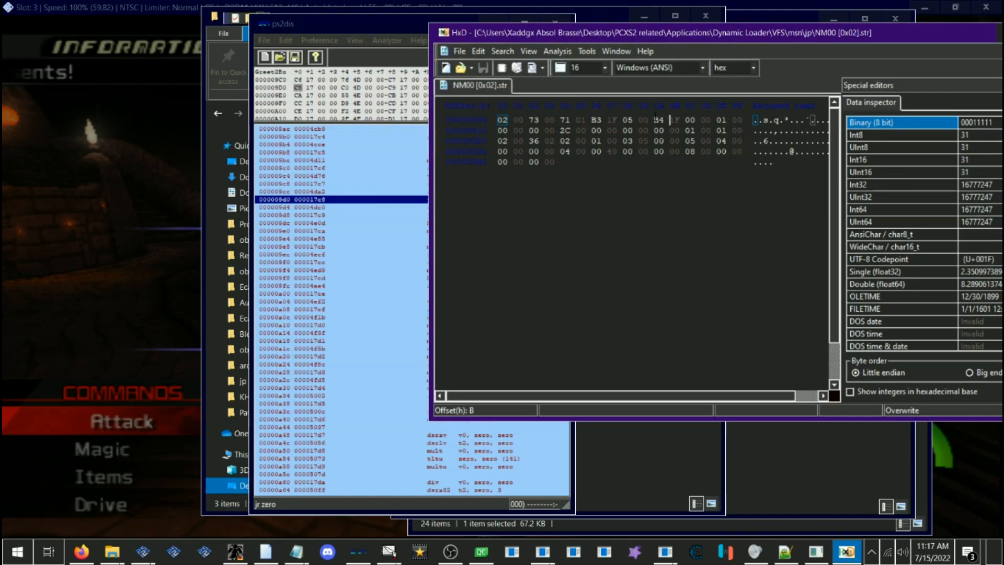
{"action": "type", "text": "c817"}
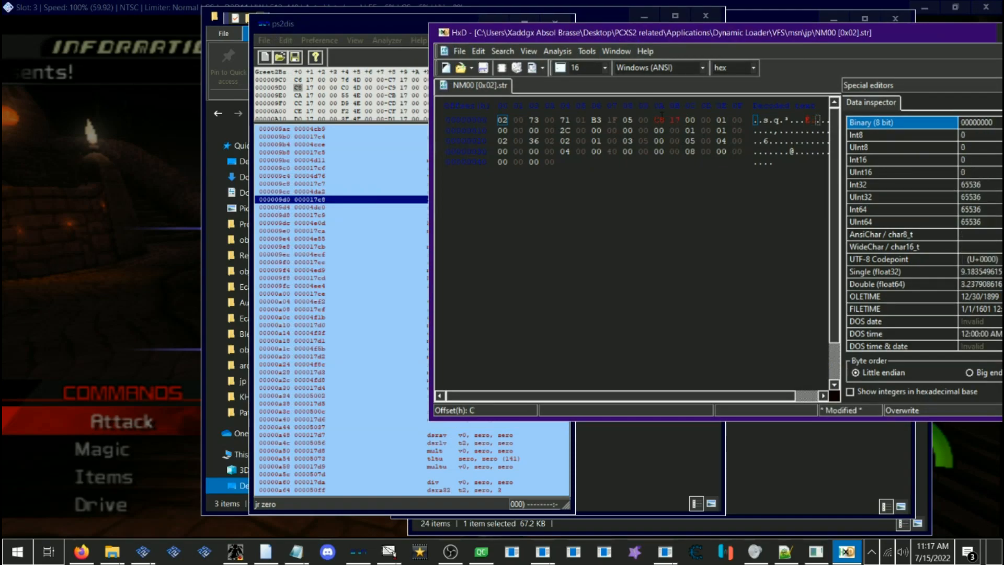
{"action": "left_click", "coordinate": [593, 120]}
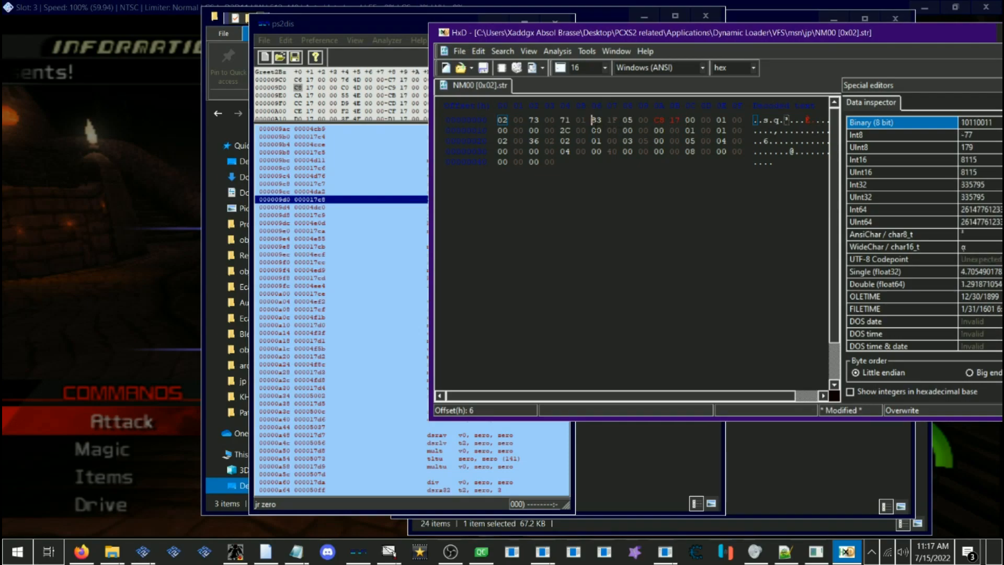
{"action": "type", "text": "c717"}
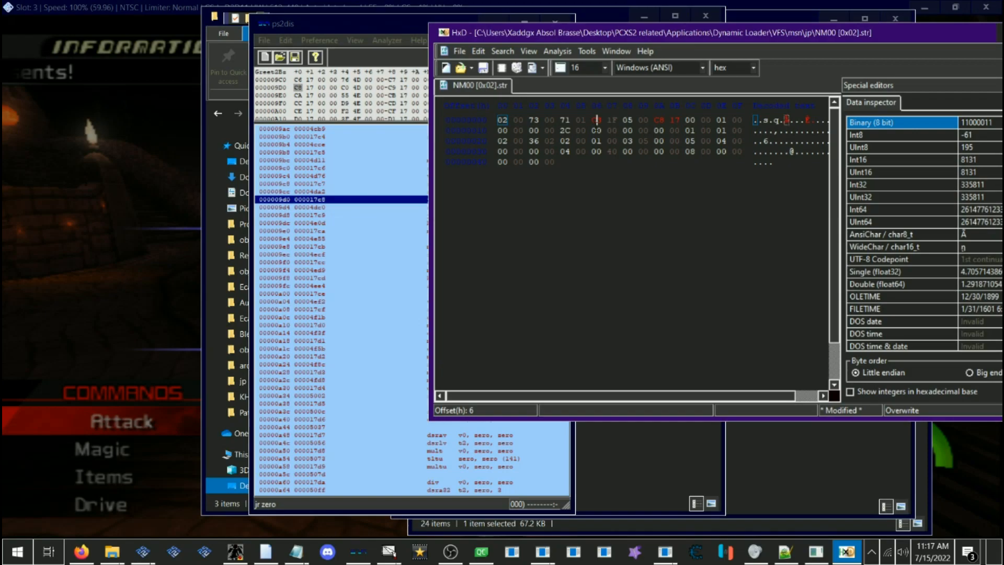
{"action": "key", "text": "ctrl+s"}
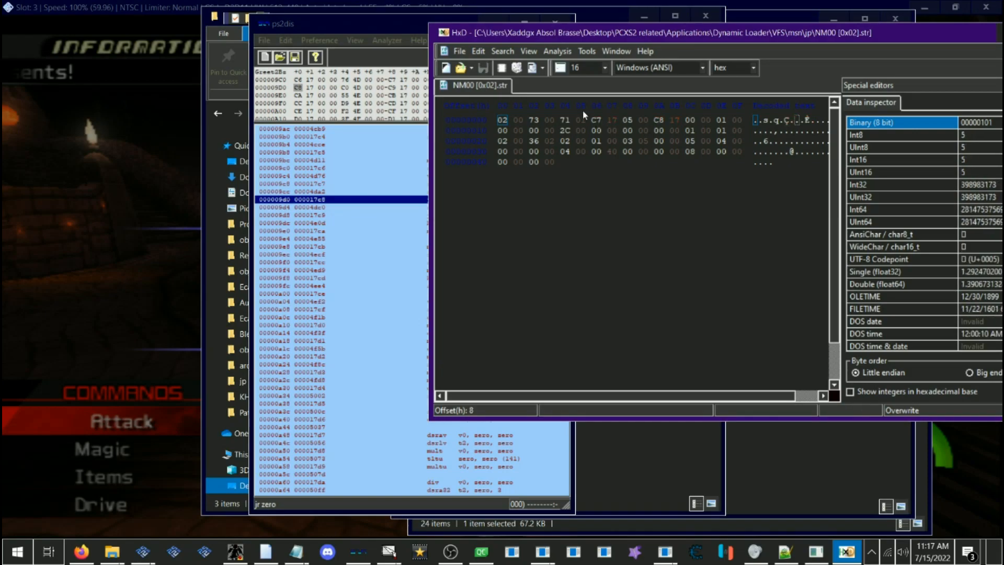
{"action": "left_click_drag", "start_coordinate": [582, 32], "coordinate": [554, 31]}
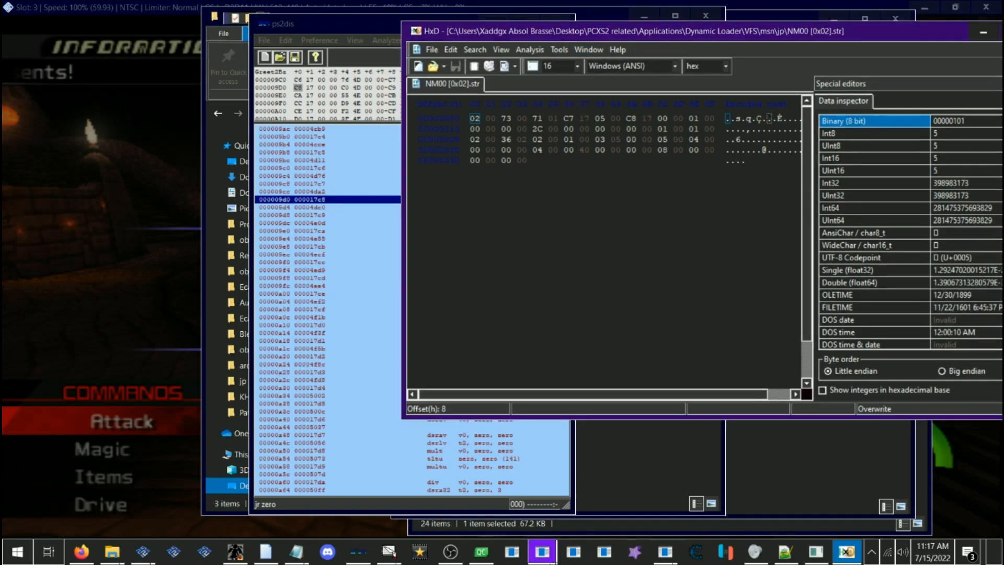
Step: Switch to BAR Editor and replace the NM00 [0x02] entry with the edited NM00 [0x02].str
{"action": "mouse_move", "coordinate": [542, 551]}
{"action": "left_click", "coordinate": [517, 513]}
{"action": "right_click", "coordinate": [85, 131]}
{"action": "left_click", "coordinate": [105, 164]}
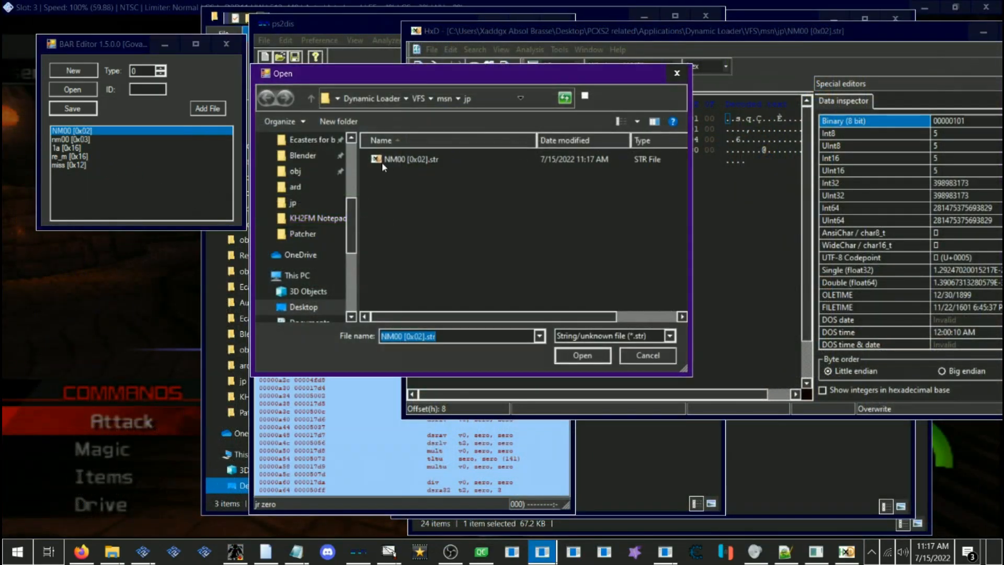
{"action": "double_click", "coordinate": [393, 160]}
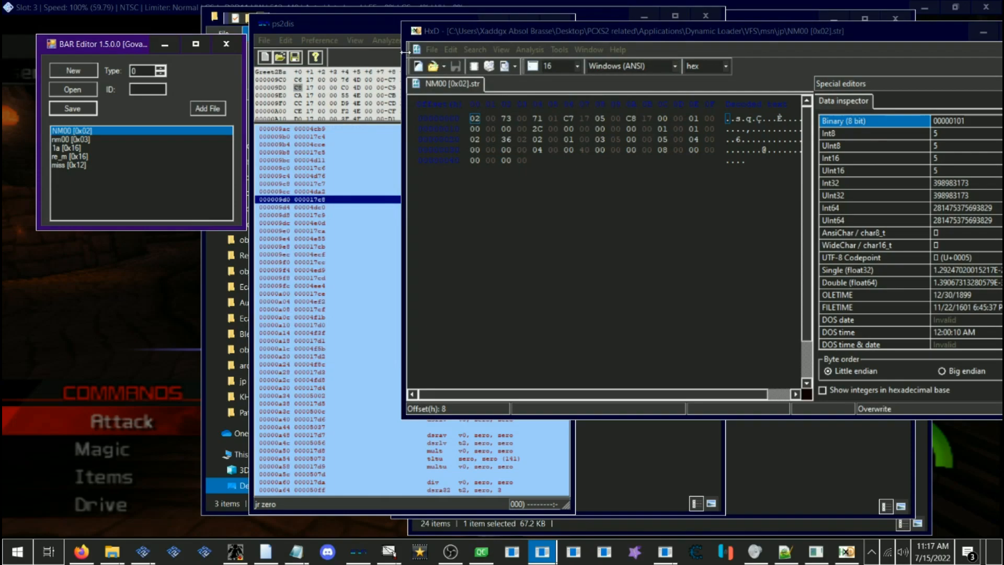
{"action": "left_click", "coordinate": [438, 49]}
{"action": "left_click", "coordinate": [501, 49]}
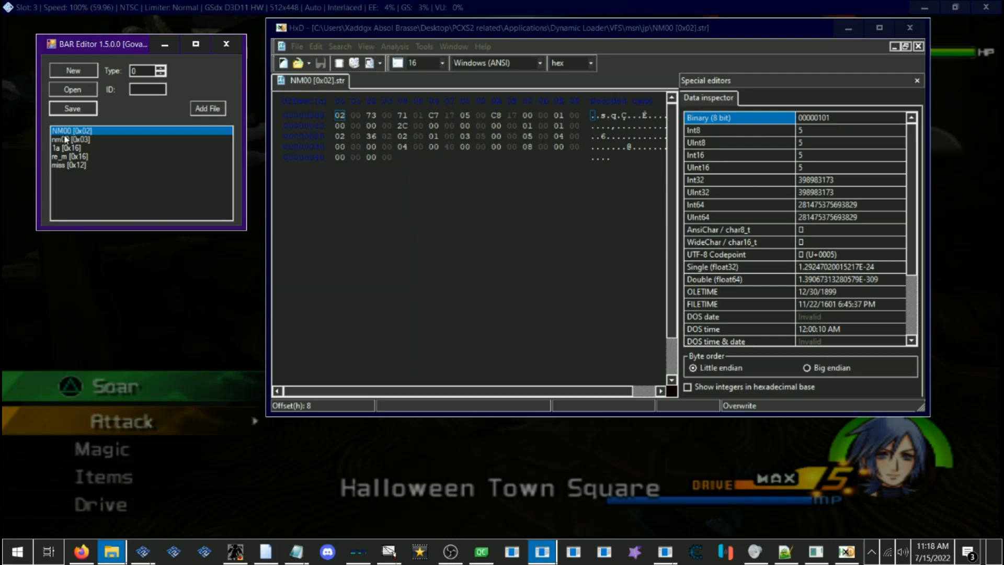
Step: Replace the NM00 [0x02] entry with NM00 [0x02].str once more and save the archive over NM00_MS202.bar
{"action": "right_click", "coordinate": [75, 136]}
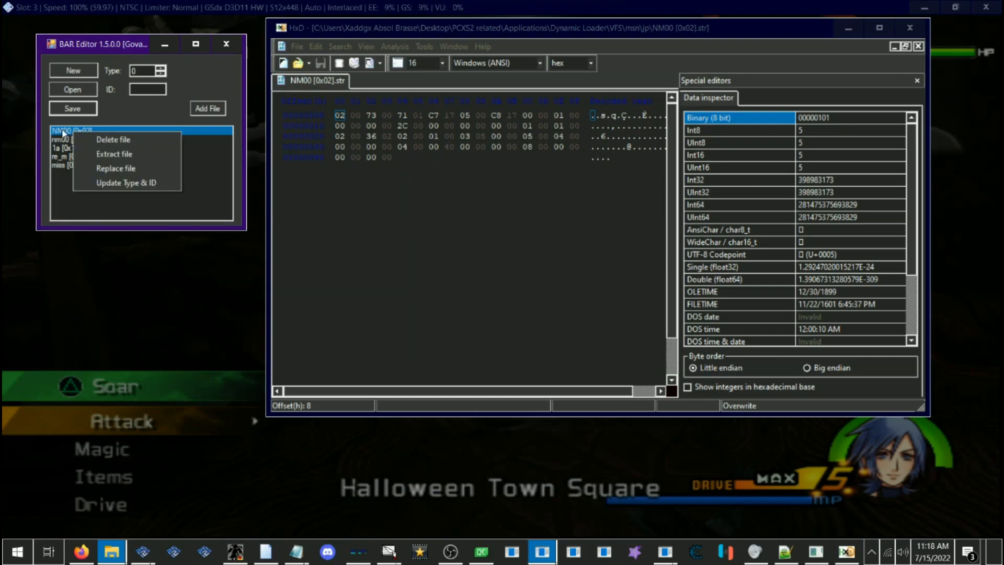
{"action": "left_click", "coordinate": [104, 166]}
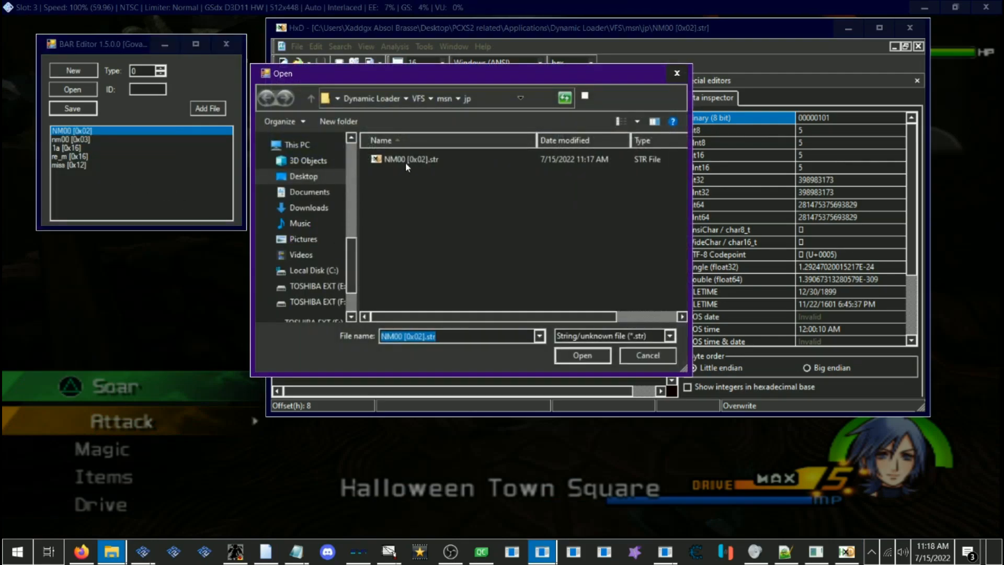
{"action": "left_click", "coordinate": [404, 162]}
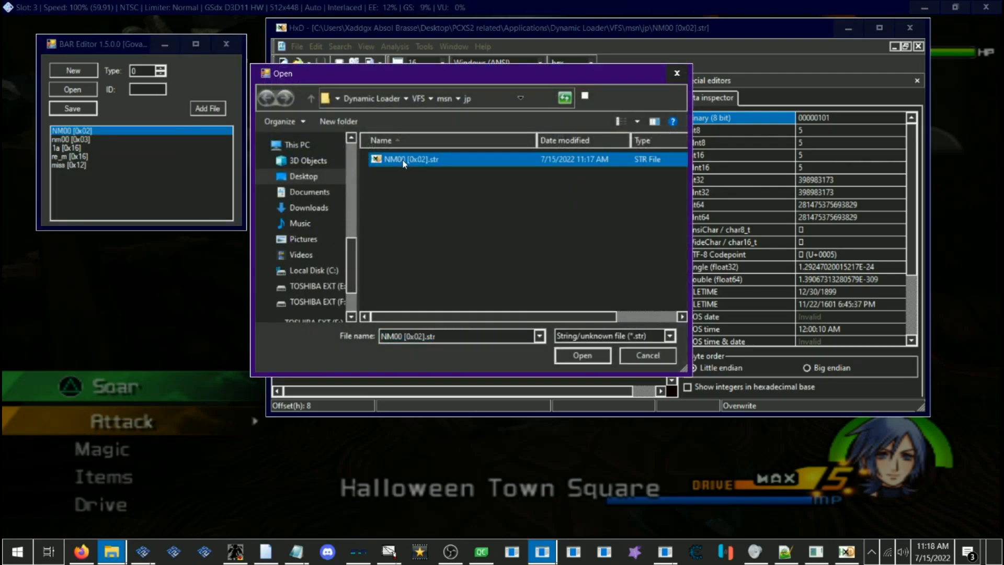
{"action": "double_click", "coordinate": [402, 162]}
{"action": "left_click", "coordinate": [89, 109]}
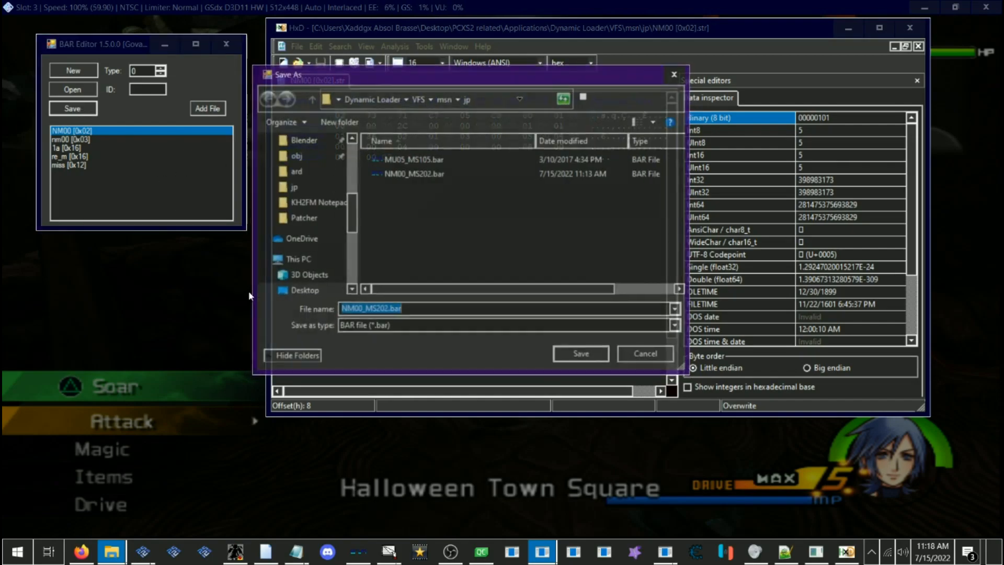
{"action": "left_click", "coordinate": [583, 355]}
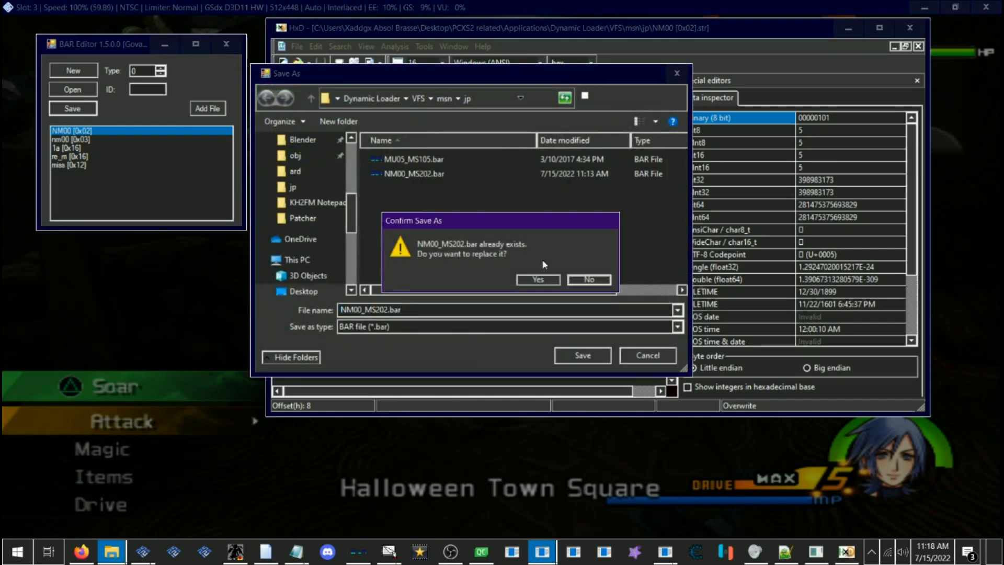
{"action": "left_click", "coordinate": [530, 280]}
Step: Switch to the PCSX2 game, start the mission and pause it to check the information and objective text
{"action": "left_click", "coordinate": [387, 494]}
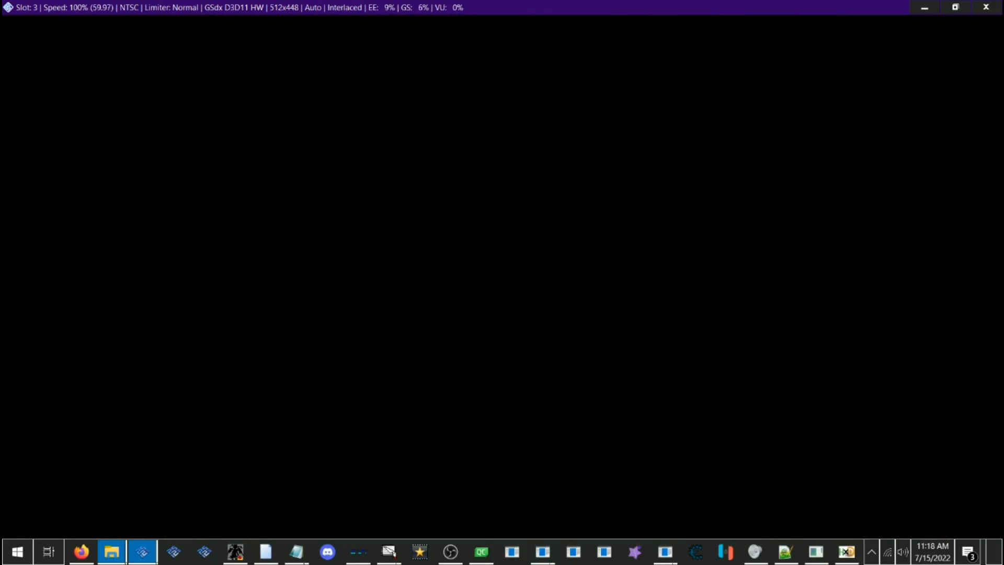
{"action": "key", "text": "Return"}
{"action": "key", "text": "Down"}
{"action": "key", "text": "x"}
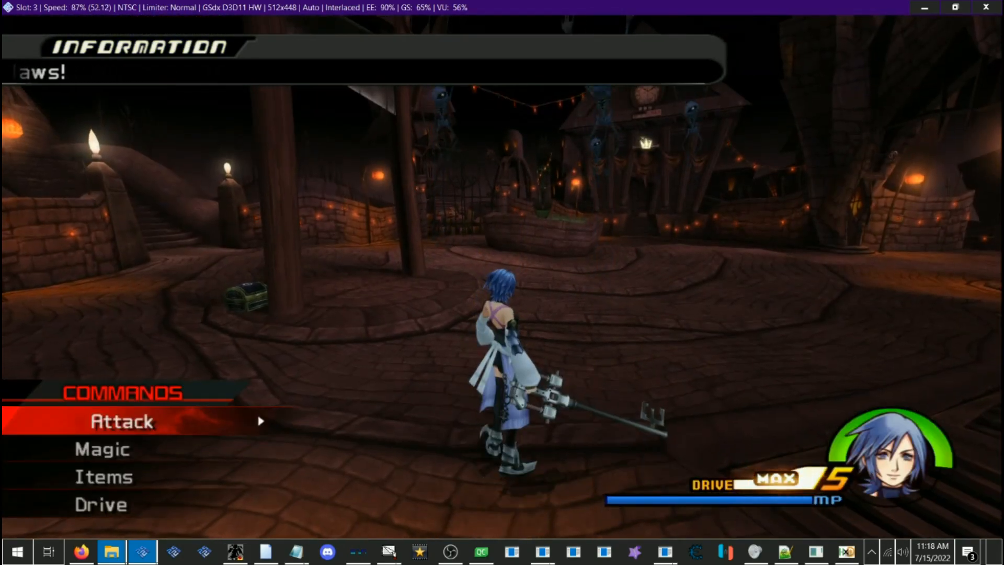
{"action": "key", "text": "Return"}
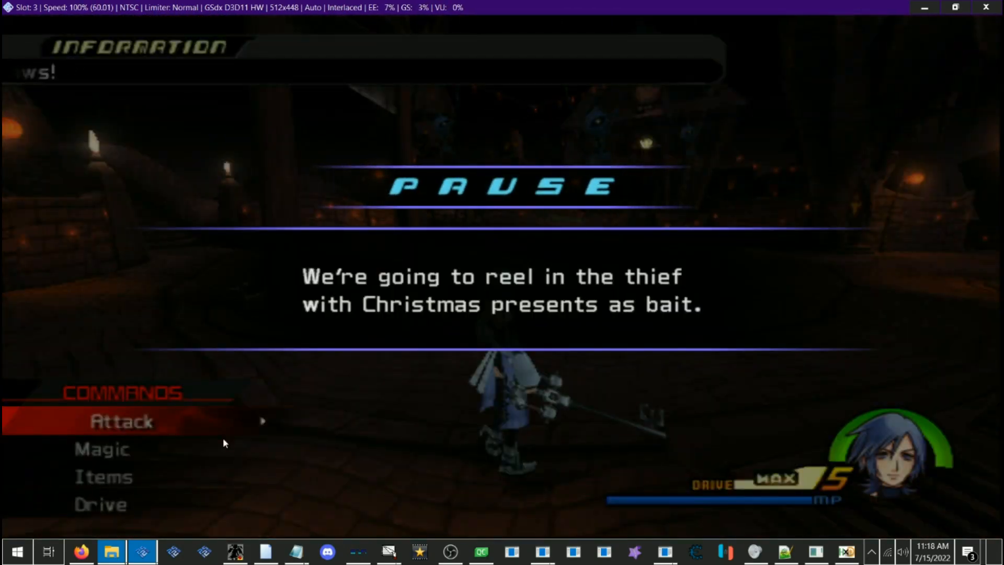
Step: Switch to the KH text editor, search nm.bar for "almost, mr." and replace the matching line's text with "Kill some spooky skeletons."
{"action": "left_click", "coordinate": [81, 551]}
{"action": "key", "text": "ctrl+f"}
{"action": "type", "text": "almost,"}
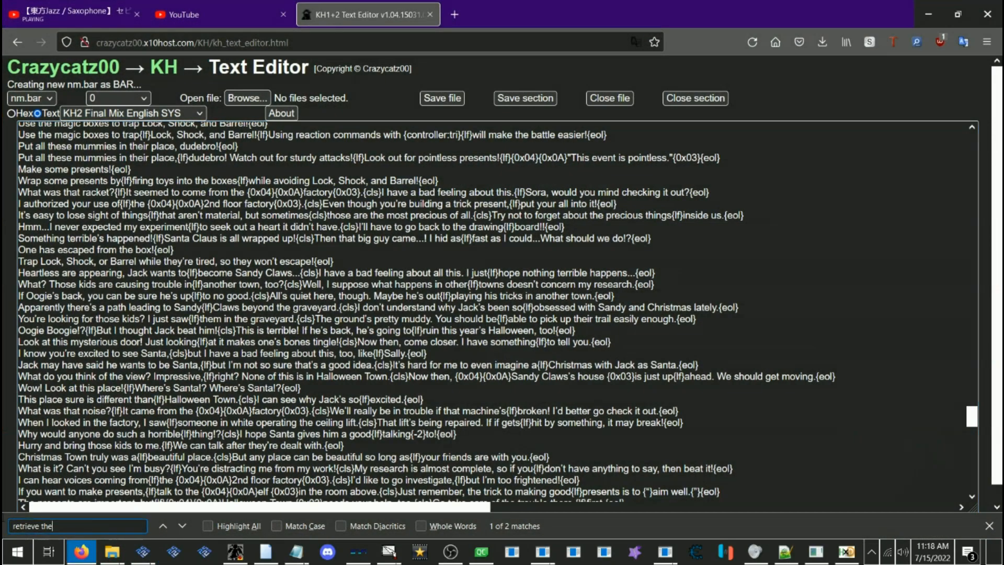
{"action": "type", "text": " mr."}
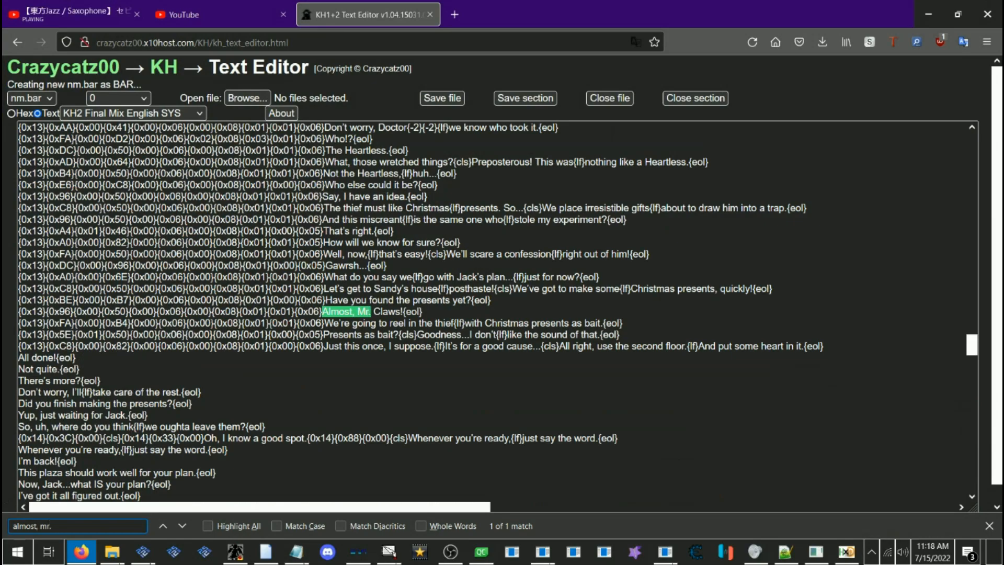
{"action": "left_click", "coordinate": [397, 300]}
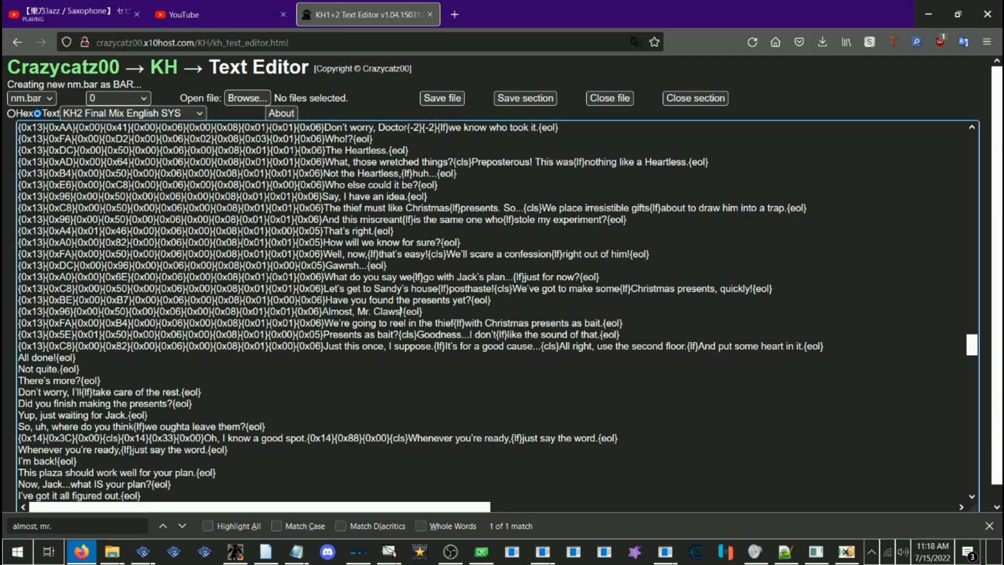
{"action": "left_click_drag", "start_coordinate": [404, 311], "coordinate": [17, 314]}
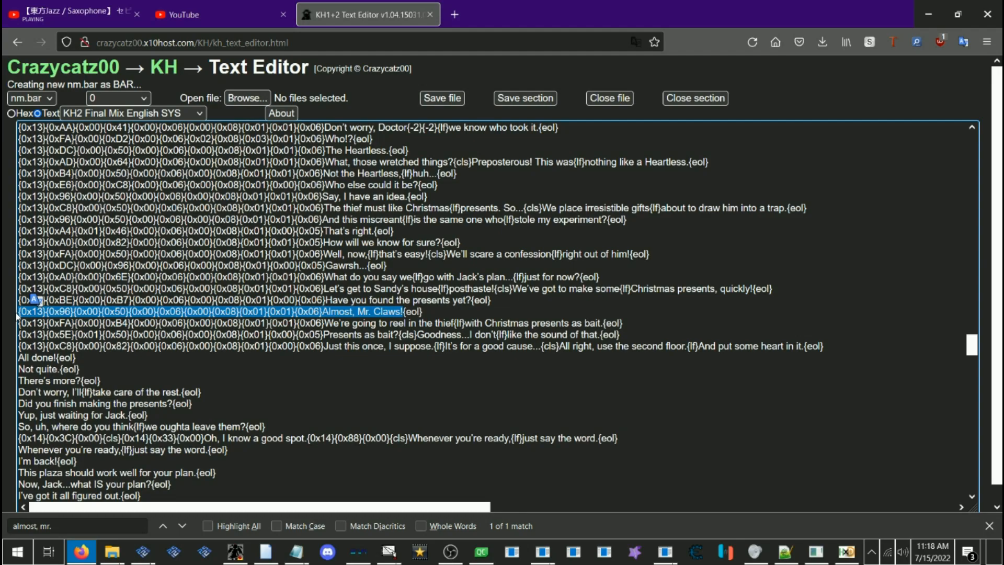
{"action": "type", "text": "Kill some spo"}
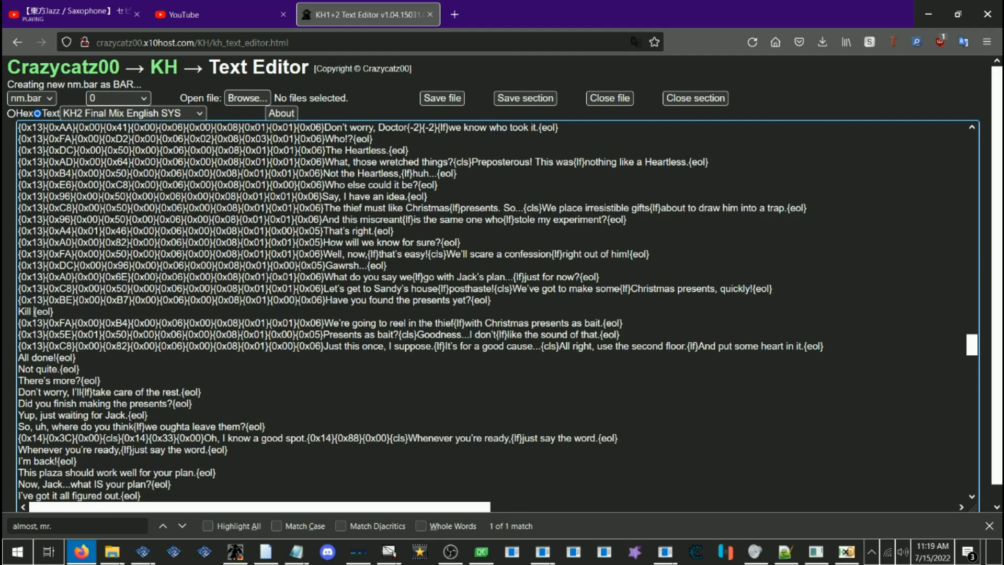
{"action": "type", "text": "oky skeletons."}
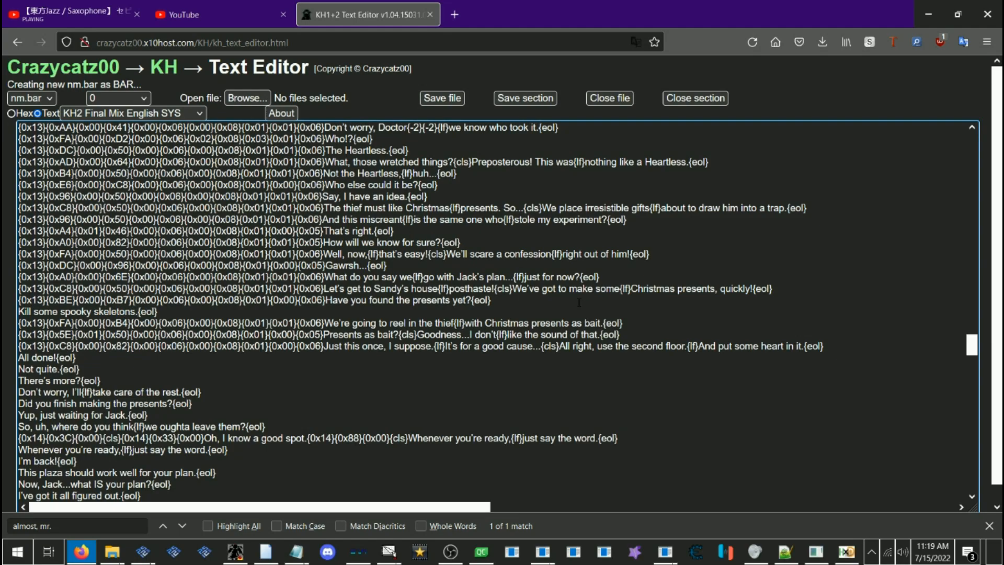
Step: Replace the "We're going to reel in the thief" line's text with "Spooky scary skeletons are on the loose."
{"action": "left_click_drag", "start_coordinate": [602, 323], "coordinate": [20, 324]}
{"action": "type", "text": "Spooky scar"}
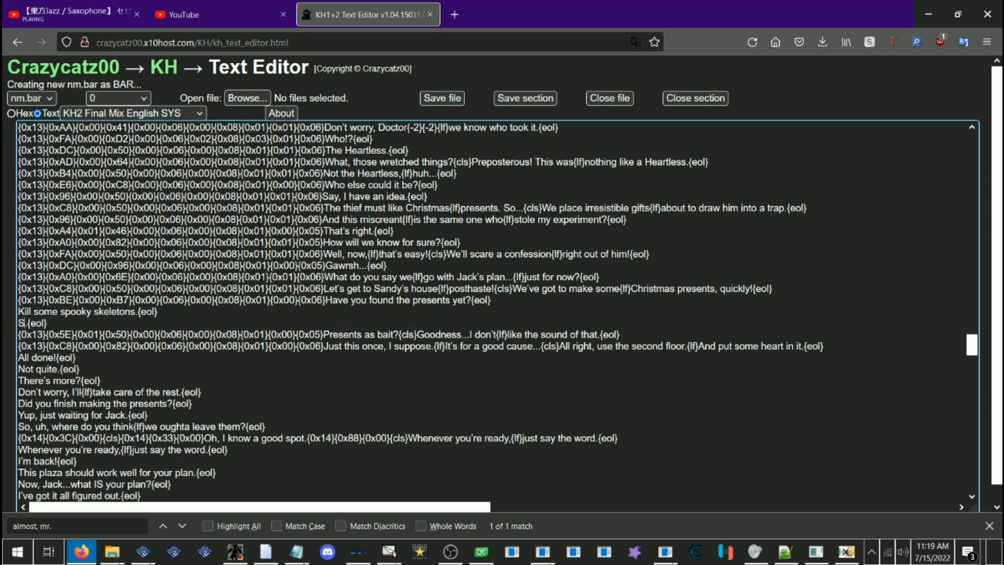
{"action": "type", "text": "y ske."}
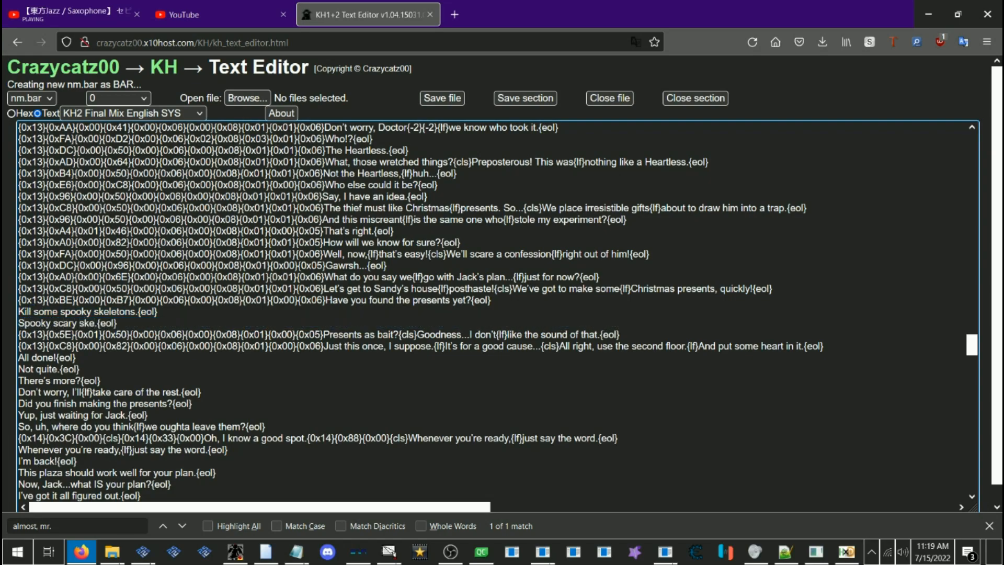
{"action": "type", "text": "letons are on the loose"}
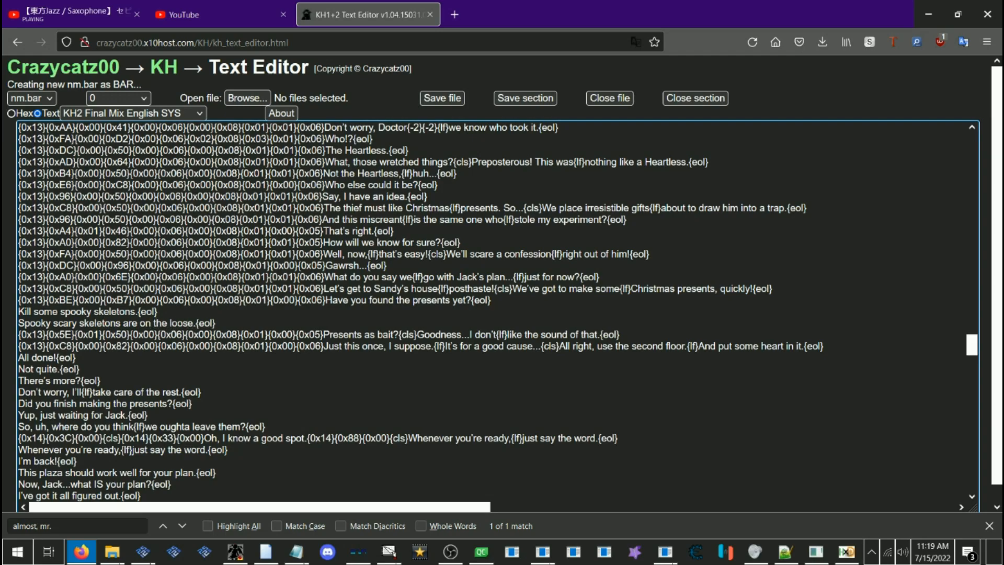
Step: Save the edited text section, download nm.bar and show it in its folder
{"action": "left_click", "coordinate": [511, 99]}
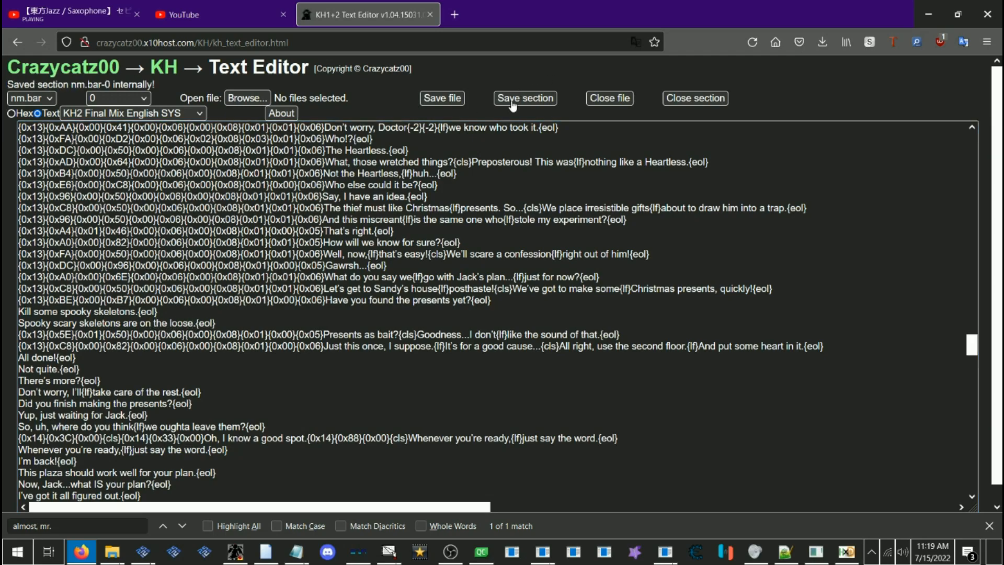
{"action": "left_click", "coordinate": [446, 99]}
{"action": "left_click", "coordinate": [809, 80]}
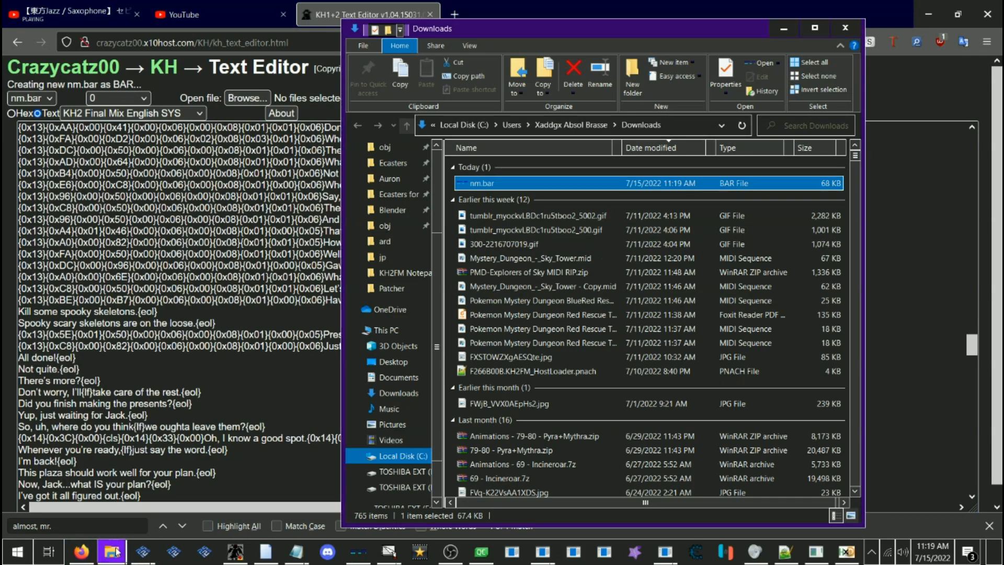
Step: Replace the old nm.bar in the game's message folder with the downloaded one, then switch to PCSX2 and load the save state
{"action": "mouse_move", "coordinate": [111, 552]}
{"action": "left_click", "coordinate": [154, 507]}
{"action": "left_click", "coordinate": [337, 174]}
{"action": "left_click", "coordinate": [341, 185]}
{"action": "key", "text": "Delete"}
{"action": "left_click_drag", "start_coordinate": [741, 183], "coordinate": [486, 243]}
{"action": "left_click", "coordinate": [143, 552]}
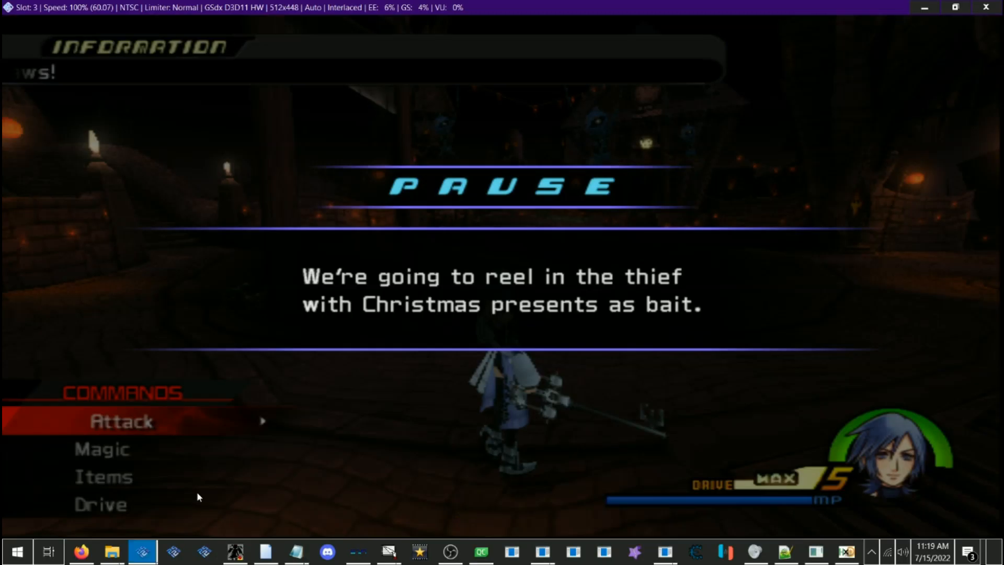
{"action": "key", "text": "F3"}
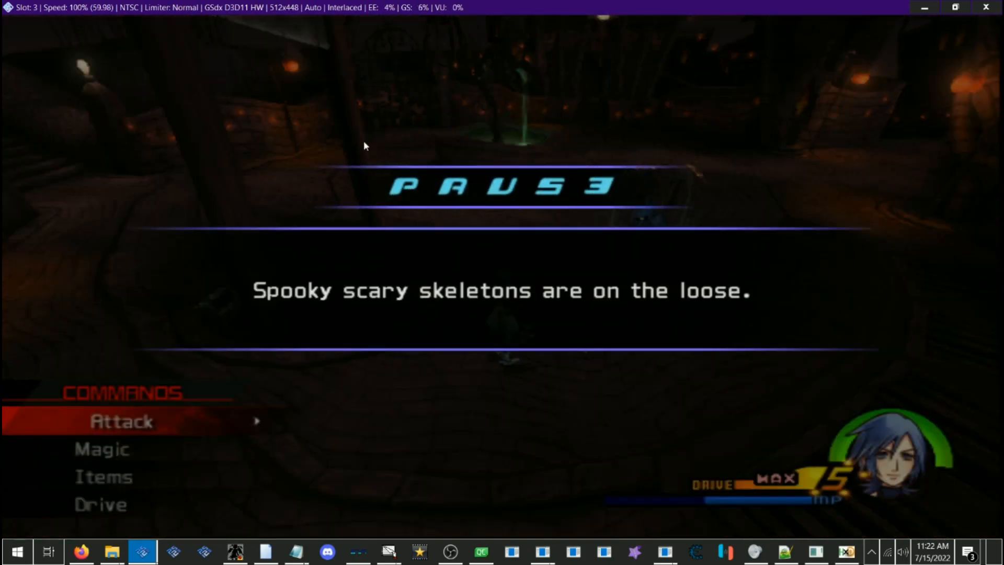
Step: Switch to the nm00 map in KH2 Map Studio and review Spawn group #0 of spawn point b_99
{"action": "mouse_move", "coordinate": [665, 551]}
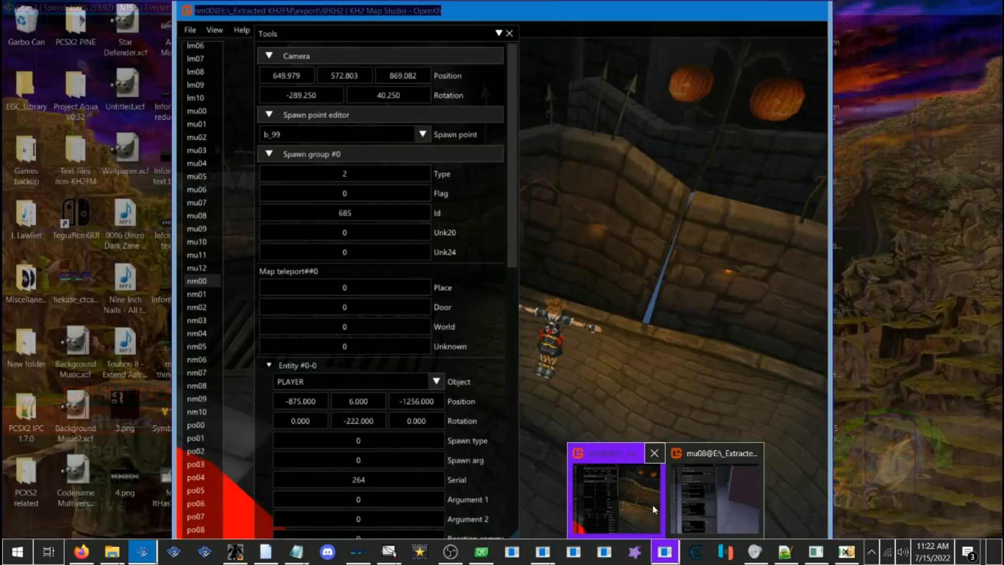
{"action": "left_click", "coordinate": [652, 504]}
{"action": "scroll", "coordinate": [445, 241], "scroll_direction": "down", "scroll_amount": 2}
{"action": "scroll", "coordinate": [426, 235], "scroll_direction": "up", "scroll_amount": 2}
{"action": "scroll", "coordinate": [340, 225], "scroll_direction": "down", "scroll_amount": 2}
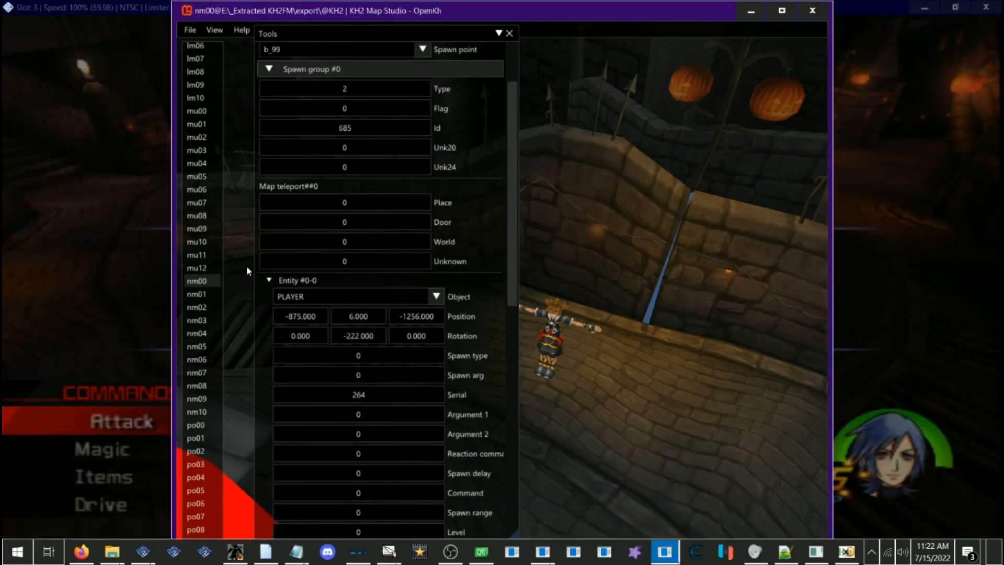
{"action": "scroll", "coordinate": [293, 199], "scroll_direction": "up", "scroll_amount": 2}
{"action": "left_click", "coordinate": [272, 369]}
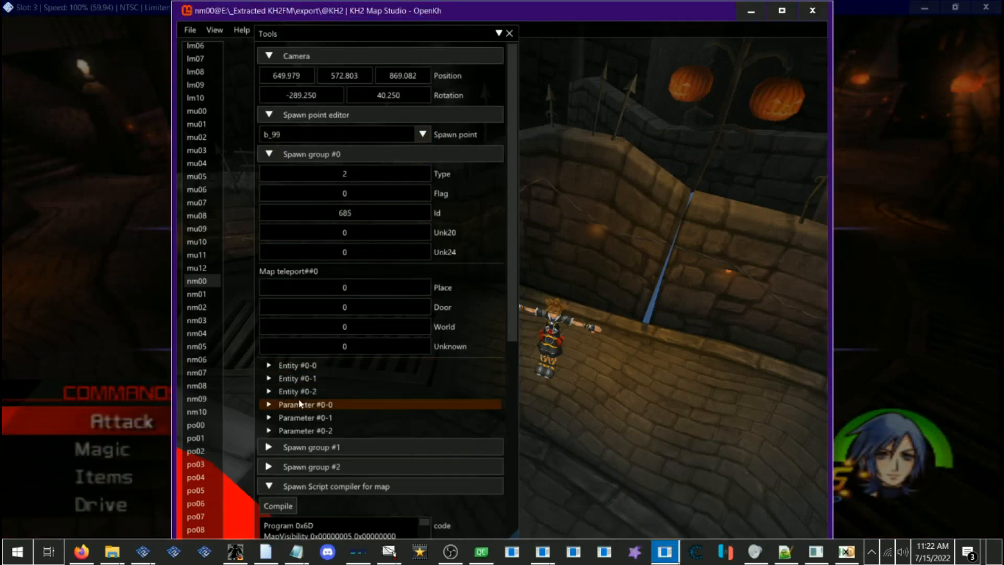
{"action": "scroll", "coordinate": [334, 146], "scroll_direction": "down", "scroll_amount": 2}
{"action": "scroll", "coordinate": [319, 141], "scroll_direction": "up", "scroll_amount": 2}
{"action": "left_click", "coordinate": [311, 154]}
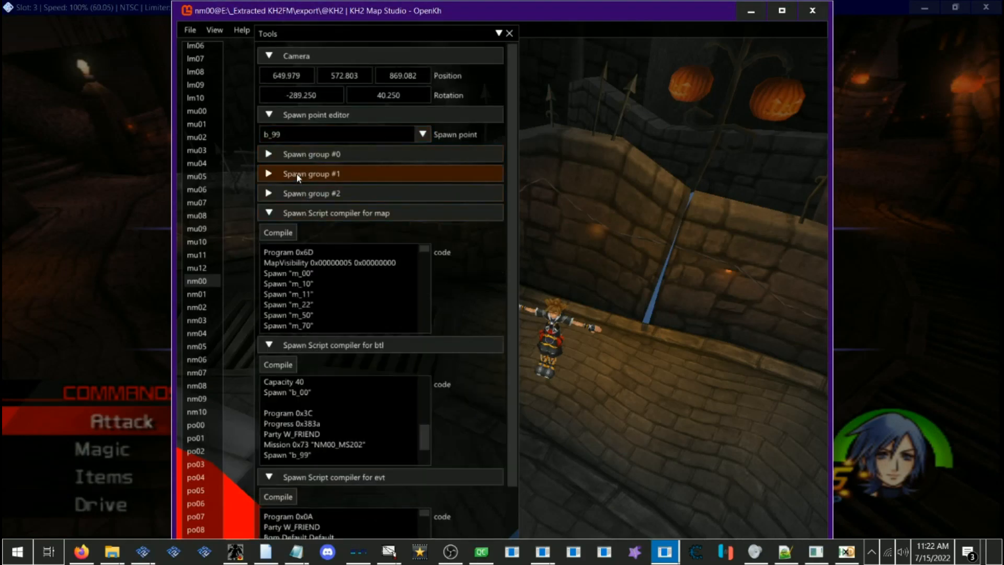
Step: In Spawn group #1, set the Medal value of Entity #1-0 to 0
{"action": "left_click", "coordinate": [296, 174]}
{"action": "scroll", "coordinate": [339, 298], "scroll_direction": "down", "scroll_amount": 3}
{"action": "left_click", "coordinate": [311, 257]}
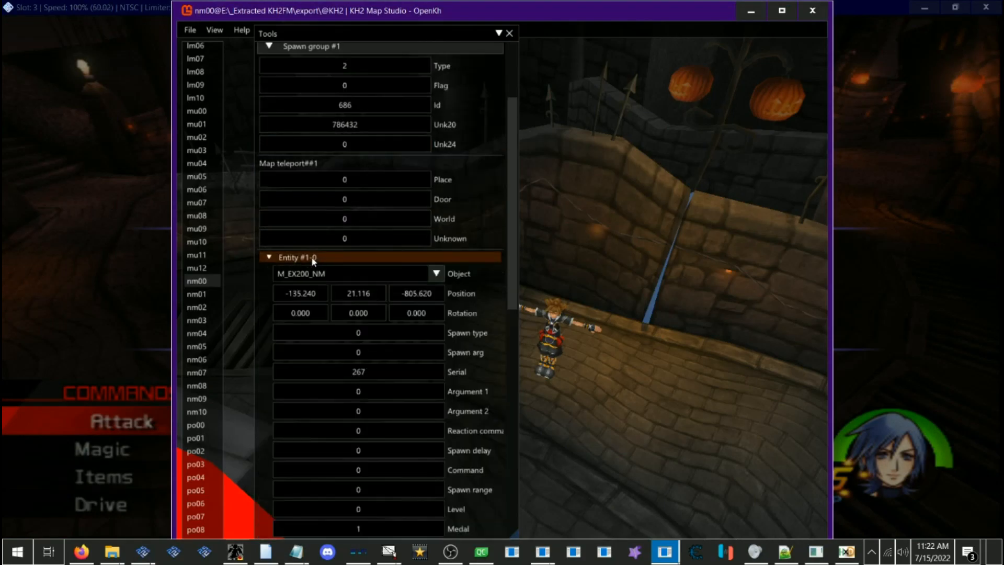
{"action": "scroll", "coordinate": [312, 256], "scroll_direction": "down", "scroll_amount": 3}
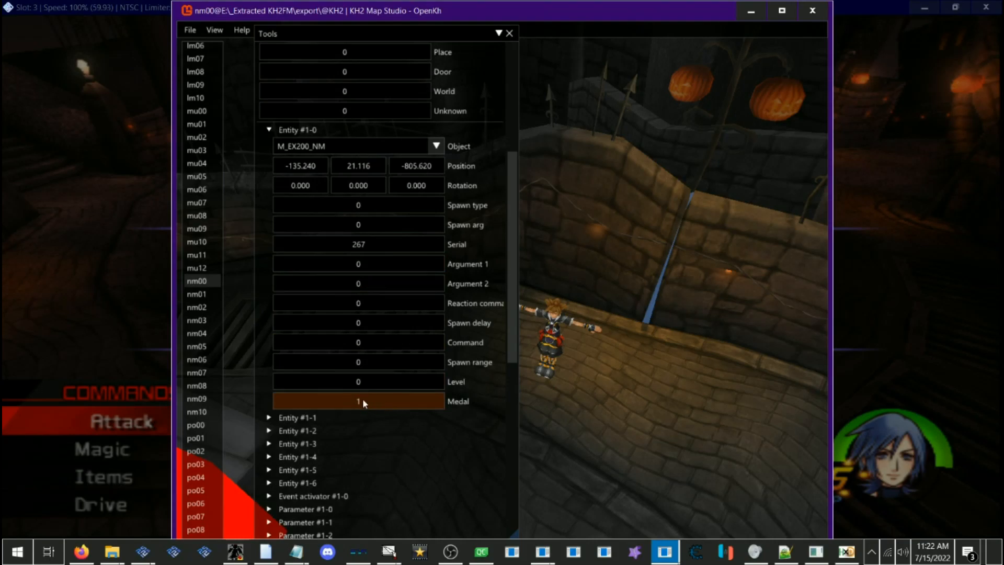
{"action": "left_click", "coordinate": [369, 402]}
{"action": "type", "text": "0"}
{"action": "key", "text": "Return"}
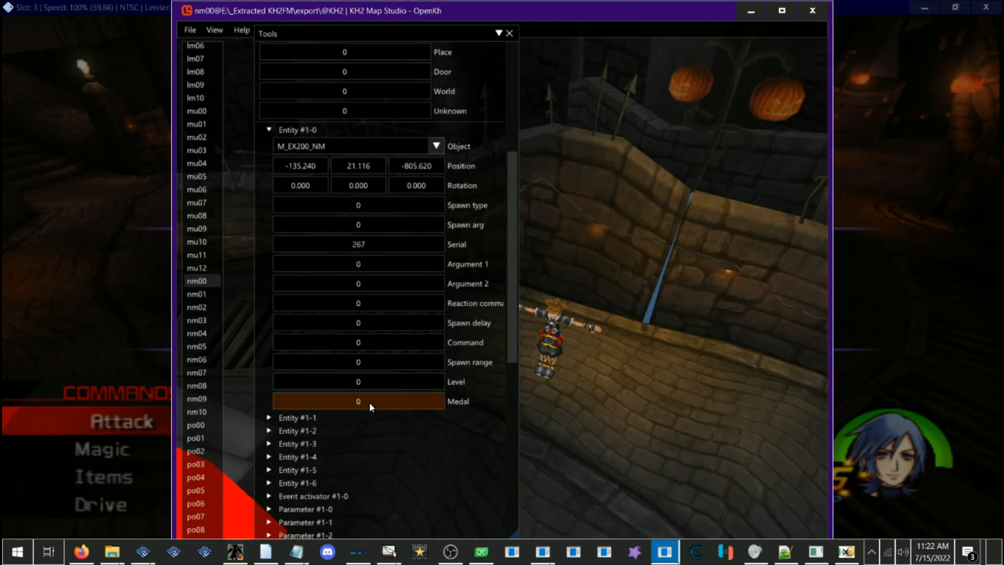
Step: Check Entity #1-1 and set the Medal value of Entity #1-2 to 0
{"action": "left_click", "coordinate": [293, 131]}
{"action": "left_click", "coordinate": [294, 142]}
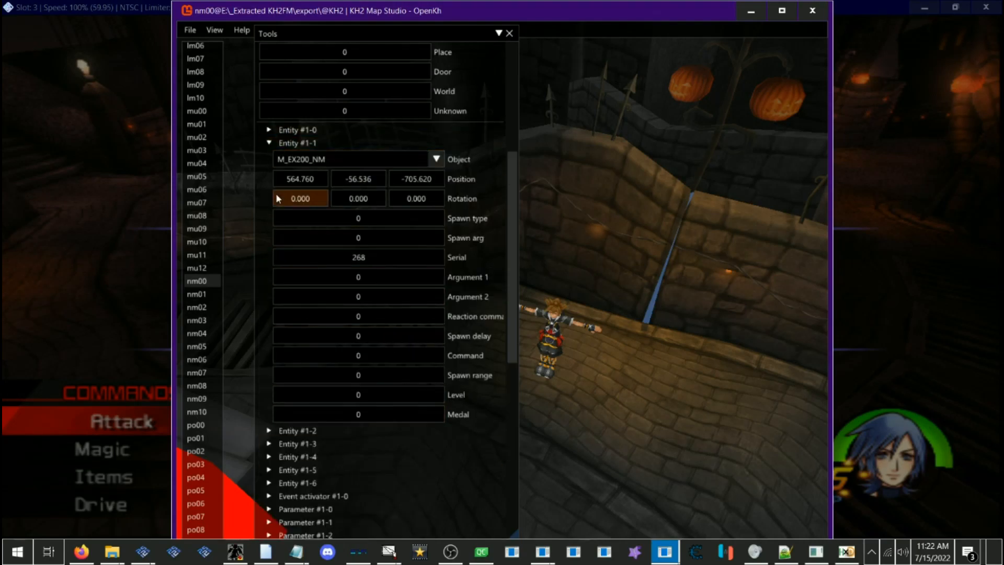
{"action": "left_click", "coordinate": [285, 143]}
{"action": "left_click", "coordinate": [283, 156]}
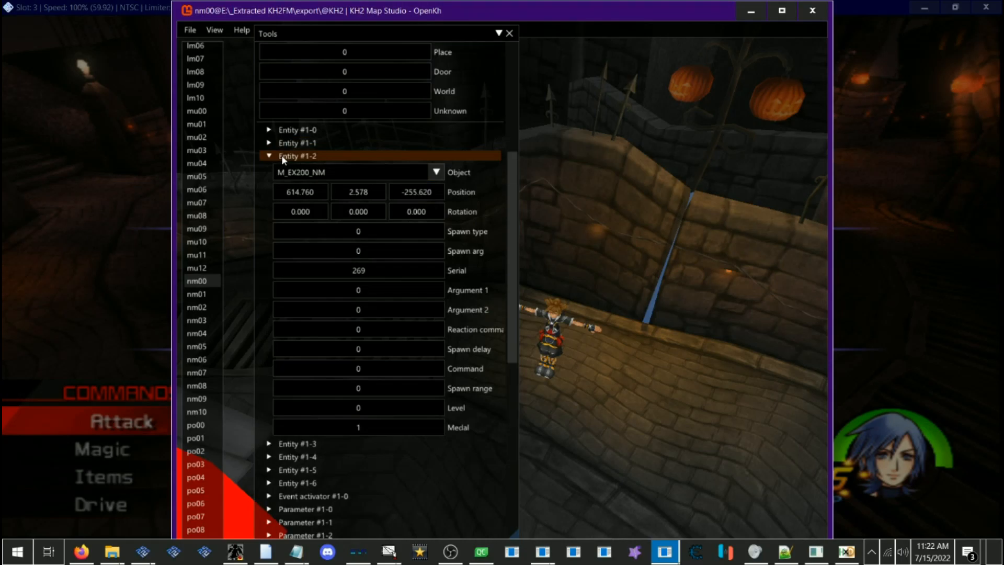
{"action": "left_click", "coordinate": [375, 429]}
{"action": "type", "text": "0"}
{"action": "key", "text": "Return"}
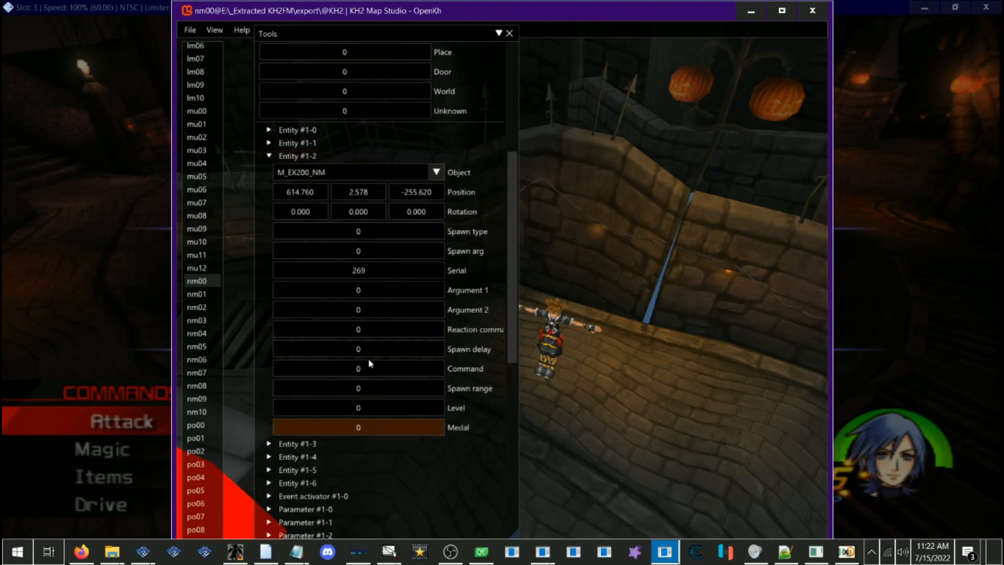
Step: Set the Medal value of Entity #1-3 to 0
{"action": "left_click", "coordinate": [296, 157]}
{"action": "left_click", "coordinate": [299, 168]}
{"action": "left_click", "coordinate": [361, 441]}
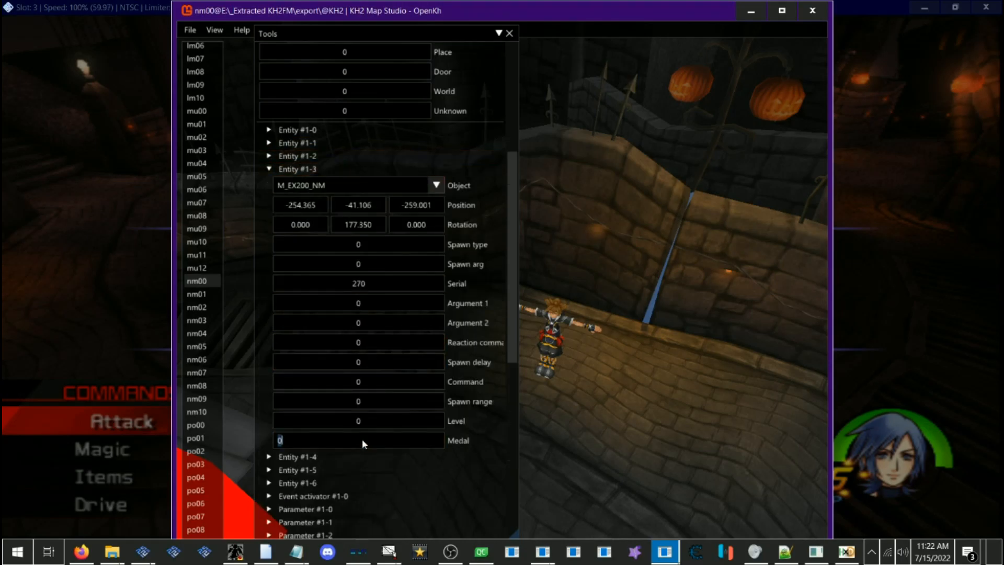
{"action": "type", "text": "0"}
{"action": "key", "text": "Return"}
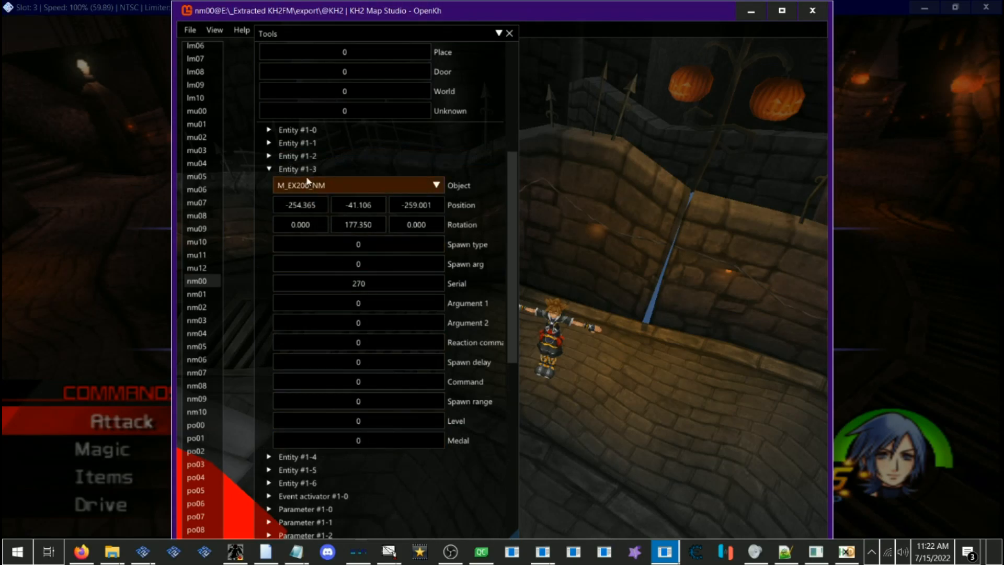
Step: Check the Medal values of Entities #1-4, #1-5 and #1-6 in Spawn group #1
{"action": "left_click", "coordinate": [298, 169]}
{"action": "left_click", "coordinate": [299, 182]}
{"action": "left_click", "coordinate": [301, 182]}
{"action": "left_click", "coordinate": [303, 184]}
{"action": "left_click", "coordinate": [302, 183]}
{"action": "left_click", "coordinate": [300, 197]}
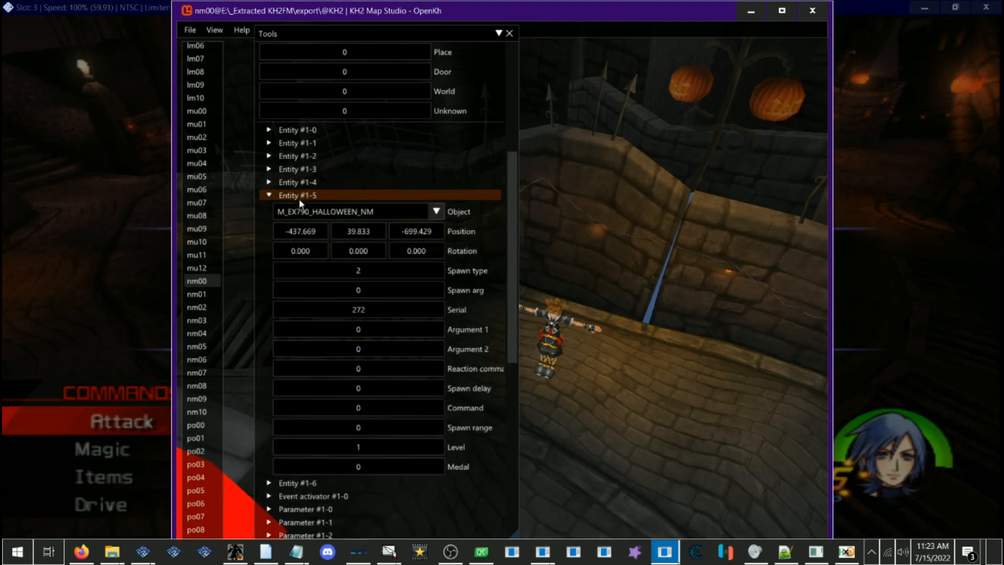
{"action": "left_click", "coordinate": [299, 196]}
{"action": "left_click", "coordinate": [299, 209]}
{"action": "left_click", "coordinate": [299, 208]}
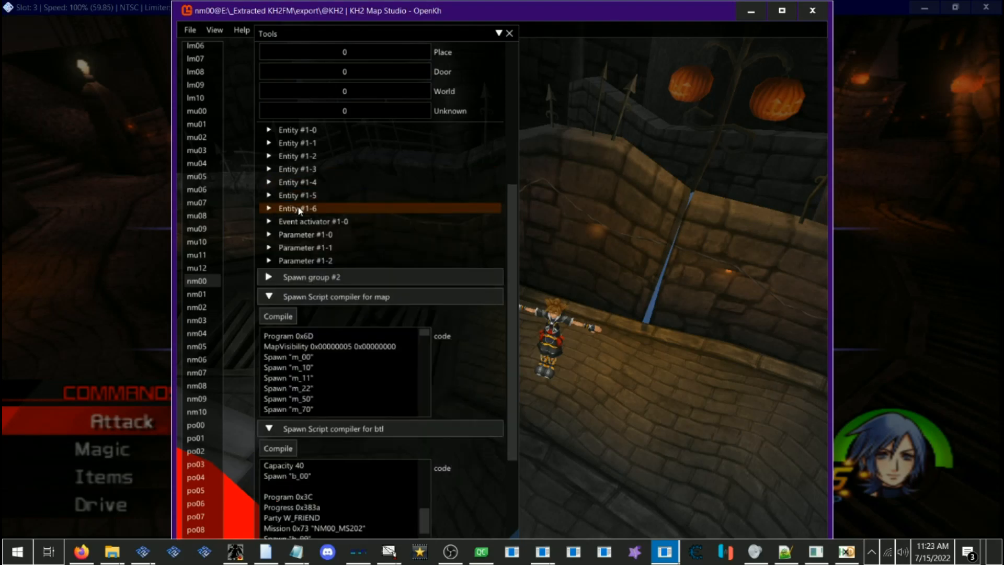
Step: Review Spawn group #2 and the settings of its prize box, Entity #2-0
{"action": "scroll", "coordinate": [318, 162], "scroll_direction": "up", "scroll_amount": 5}
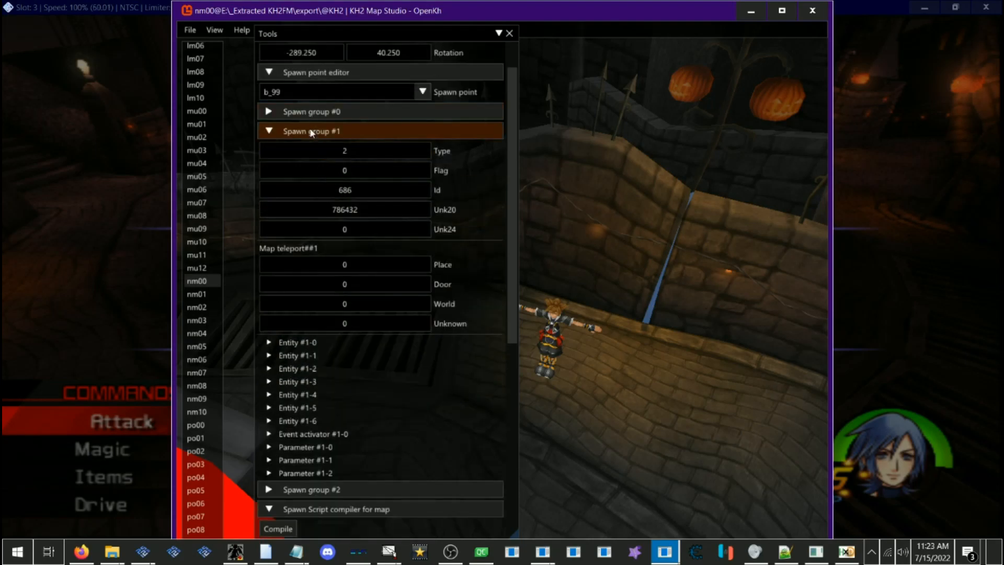
{"action": "left_click", "coordinate": [314, 131]}
{"action": "left_click", "coordinate": [309, 150]}
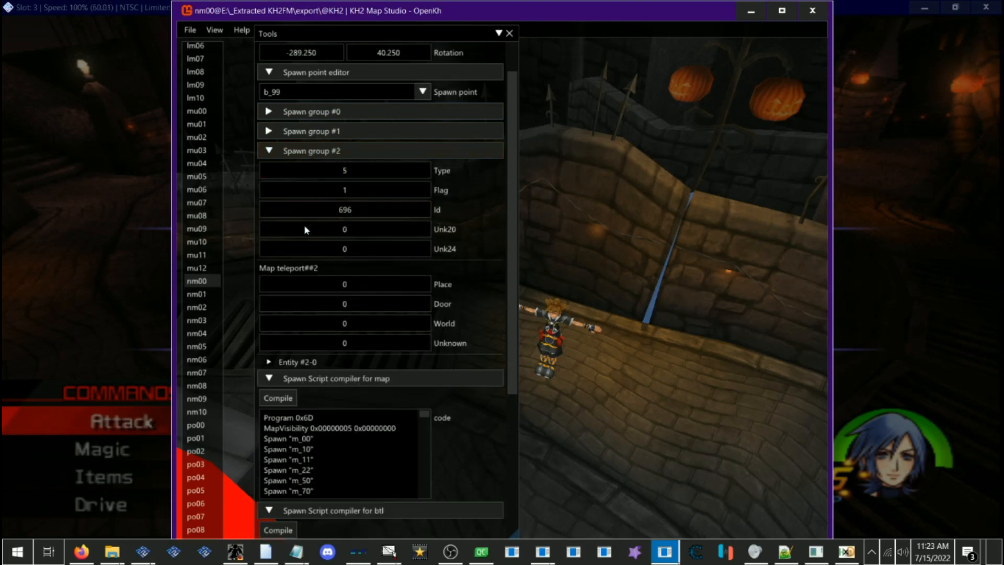
{"action": "left_click", "coordinate": [314, 362]}
{"action": "scroll", "coordinate": [365, 278], "scroll_direction": "down", "scroll_amount": 4}
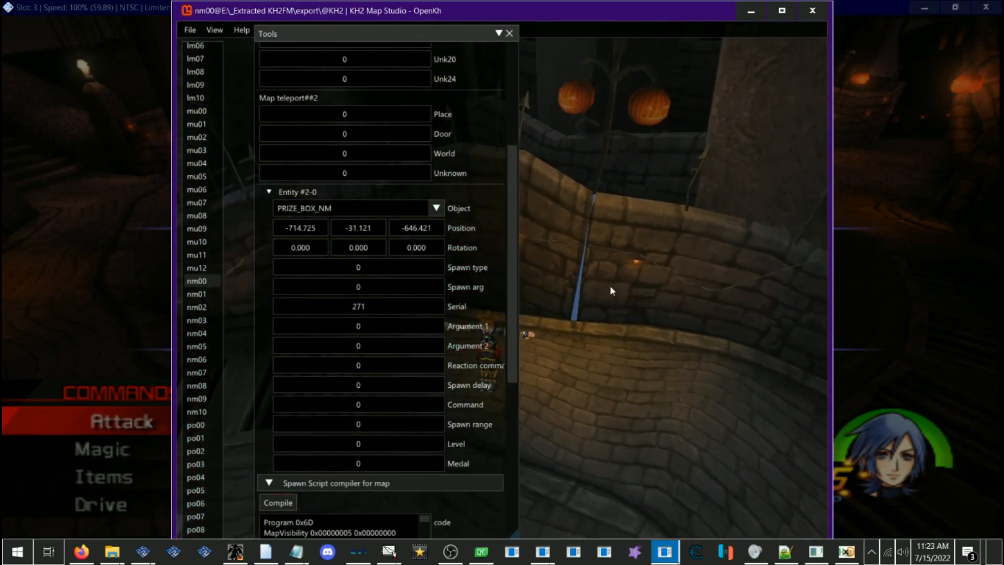
{"action": "scroll", "coordinate": [368, 273], "scroll_direction": "up", "scroll_amount": 1}
{"action": "scroll", "coordinate": [368, 273], "scroll_direction": "down", "scroll_amount": 1}
{"action": "scroll", "coordinate": [368, 273], "scroll_direction": "up", "scroll_amount": 1}
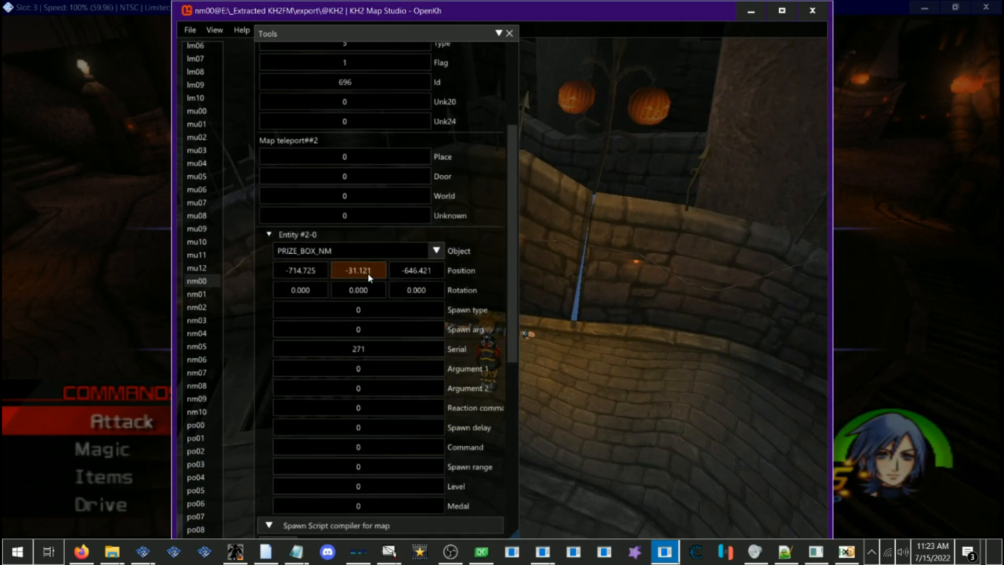
{"action": "left_click", "coordinate": [313, 234]}
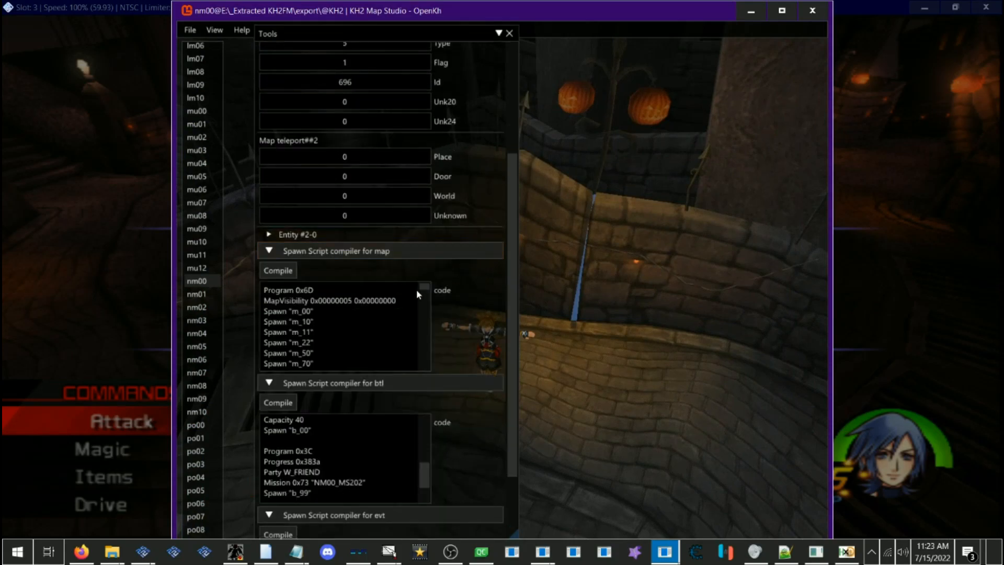
{"action": "scroll", "coordinate": [418, 220], "scroll_direction": "up", "scroll_amount": 4}
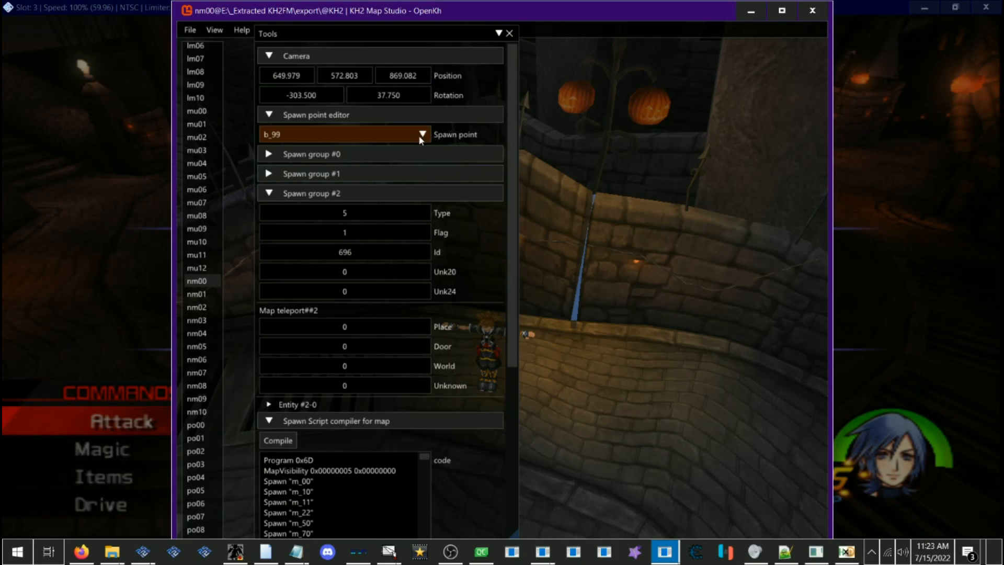
{"action": "left_click", "coordinate": [344, 194]}
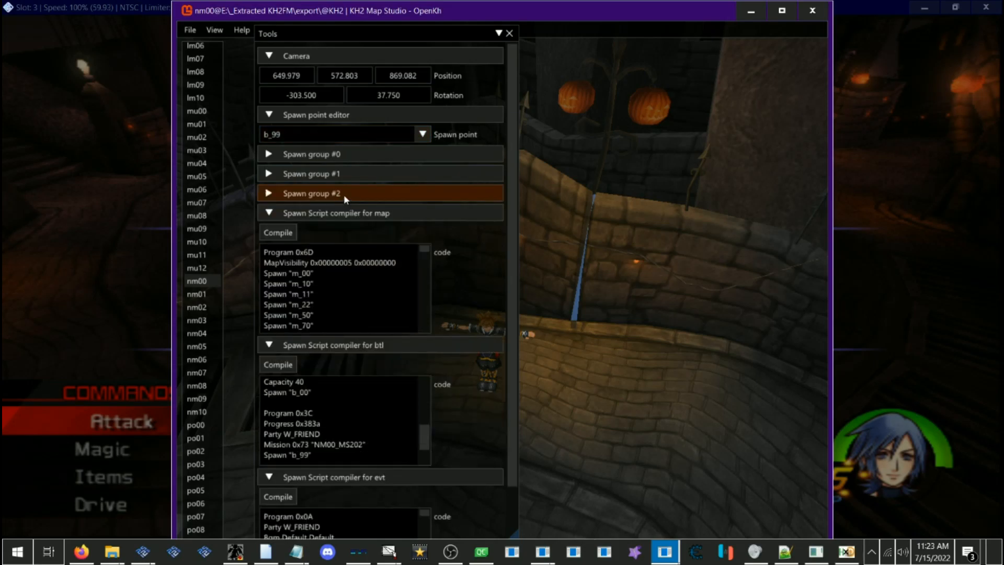
Step: Save the map's ARD as nm00.ard in the Dynamic Loader's VFS ard folder, replacing the existing file
{"action": "left_click", "coordinate": [201, 29]}
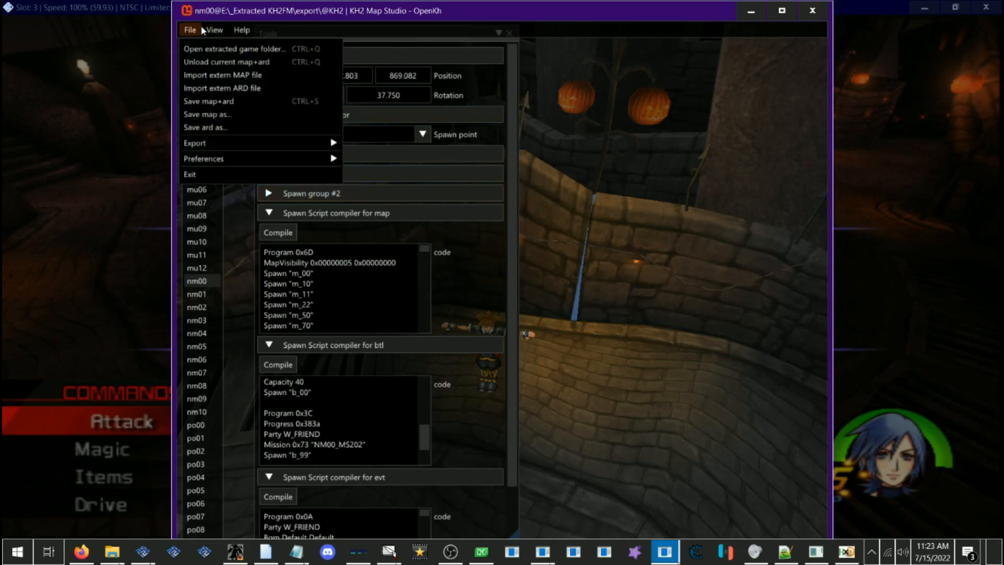
{"action": "left_click", "coordinate": [213, 128]}
{"action": "left_click", "coordinate": [575, 316]}
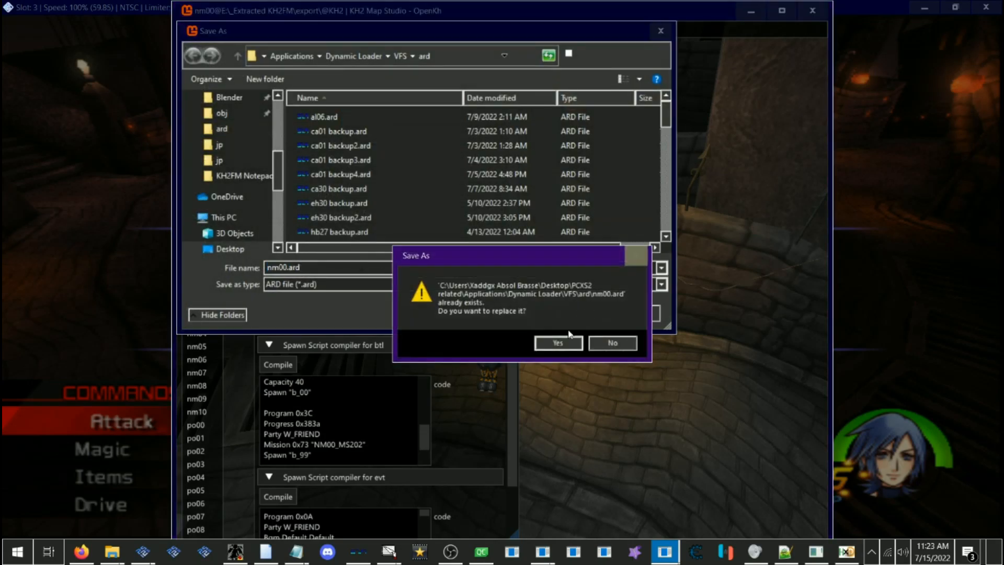
{"action": "left_click", "coordinate": [557, 342]}
Step: Switch to the PCSX2 game, load the save state and skip the cutscene with the mayor
{"action": "left_click", "coordinate": [84, 285]}
{"action": "key", "text": "F3"}
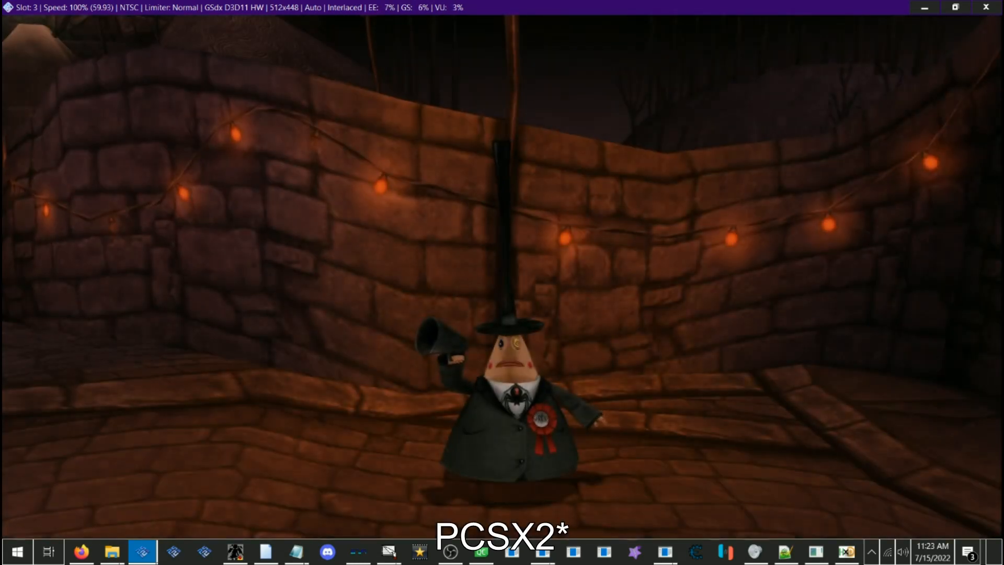
{"action": "key", "text": "Return"}
{"action": "key", "text": "Down"}
{"action": "key", "text": "Return"}
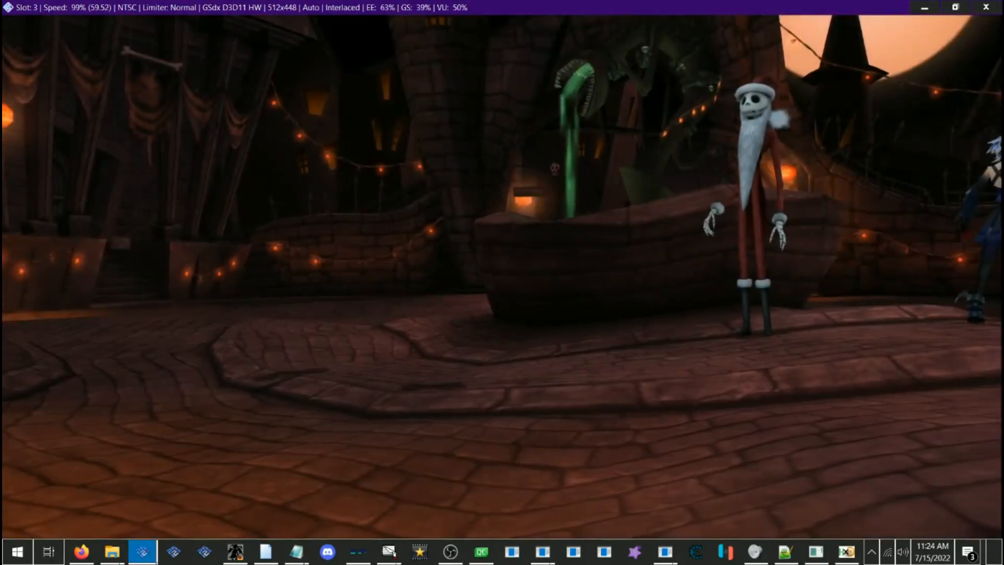
Step: Pause the cutscene with Jack in the Santa outfit and highlight Skip Scene
{"action": "key", "text": "Return"}
{"action": "key", "text": "Down"}
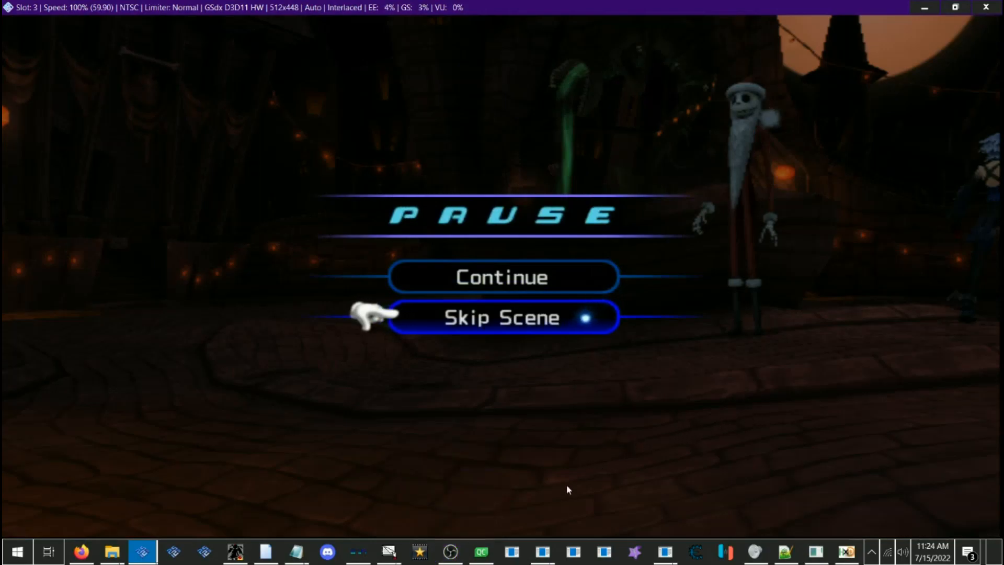
{"action": "left_click", "coordinate": [451, 552]}
{"action": "left_click", "coordinate": [201, 407]}
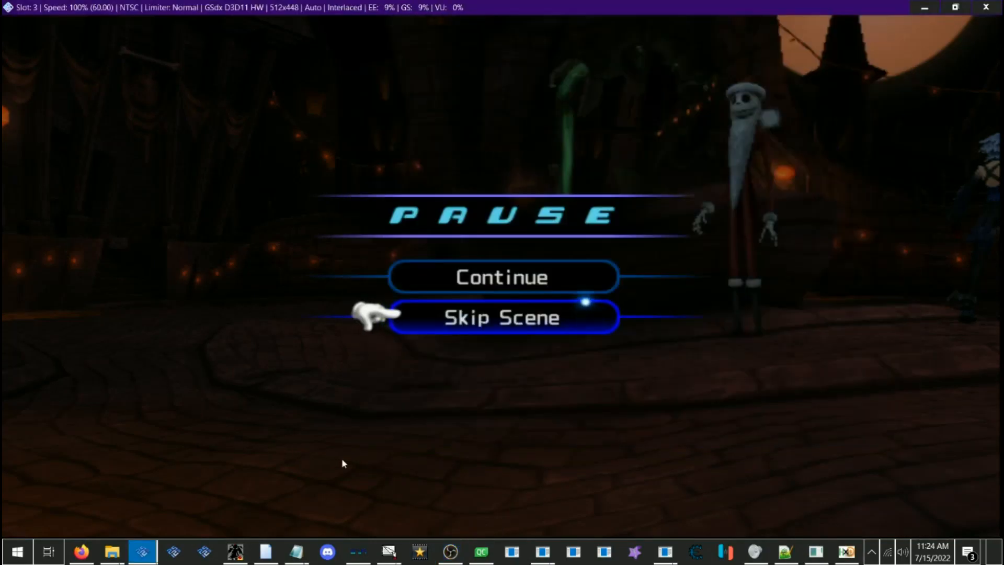